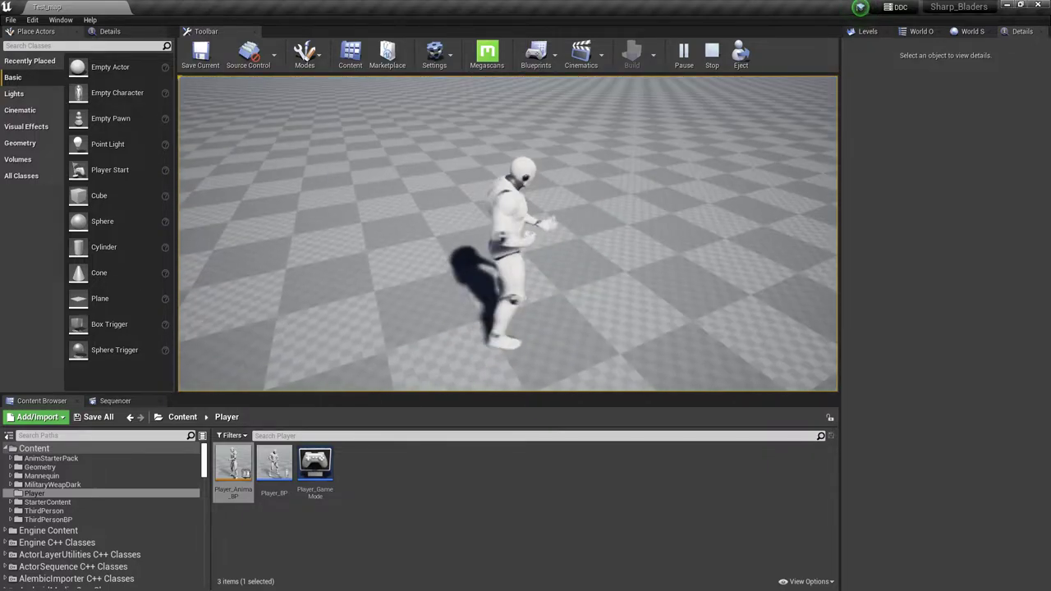
- Play-test the character running forward in the test map and end the play session
key("w")
key("w")
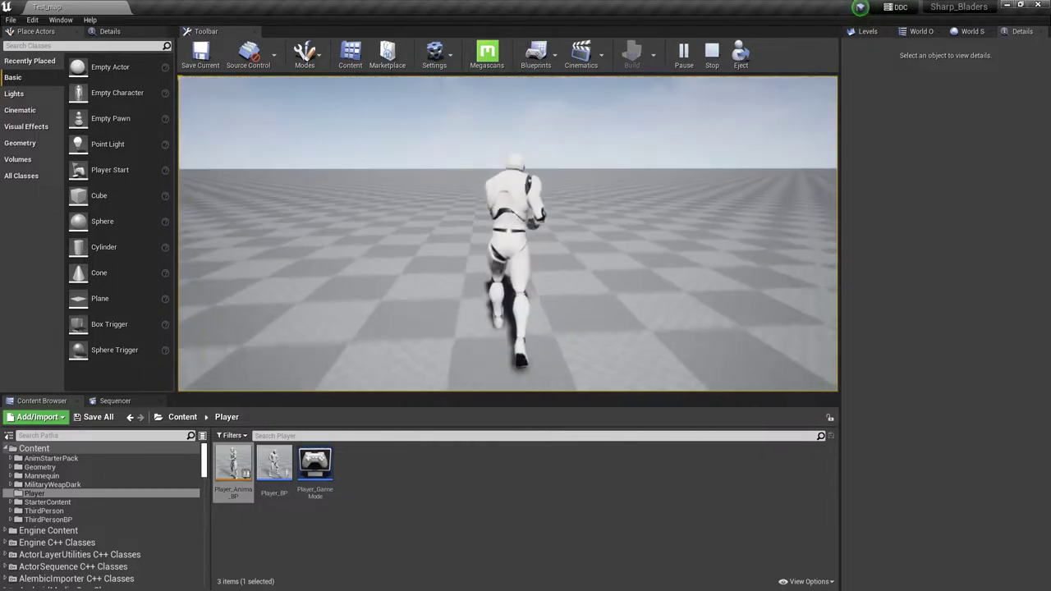
key("w")
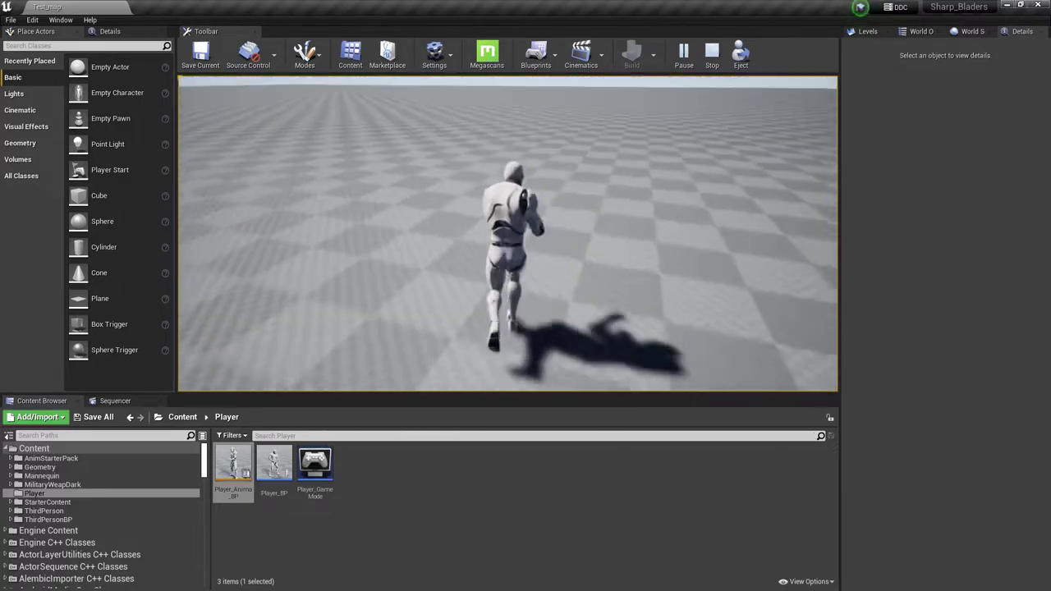
key("Escape")
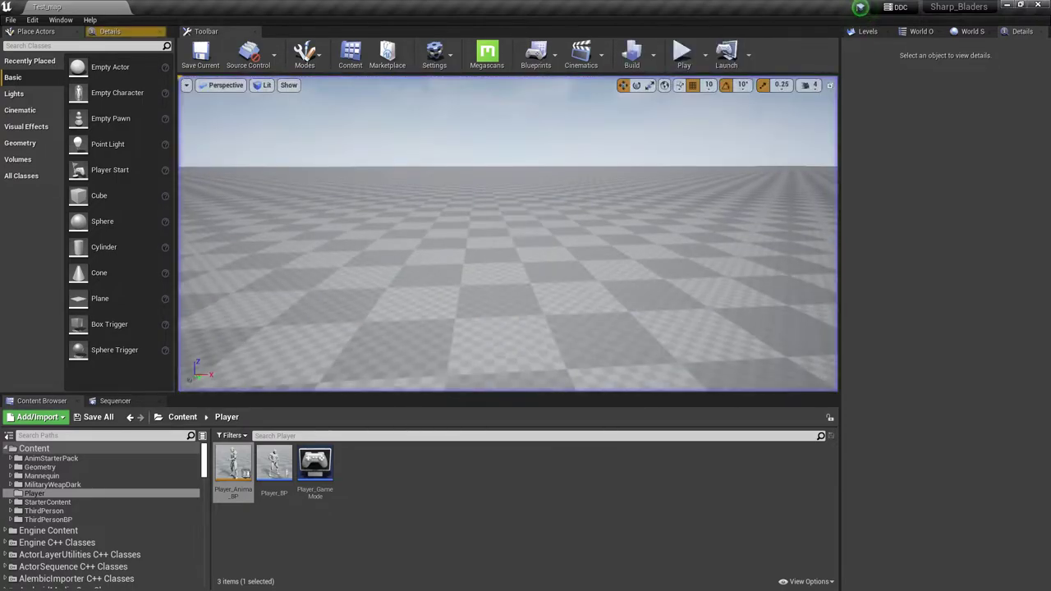
- Open Player_Anima_BP and inspect the pelvis and spine_02 bones in Player_Skeleton
double_click(234, 465)
left_click(169, 6)
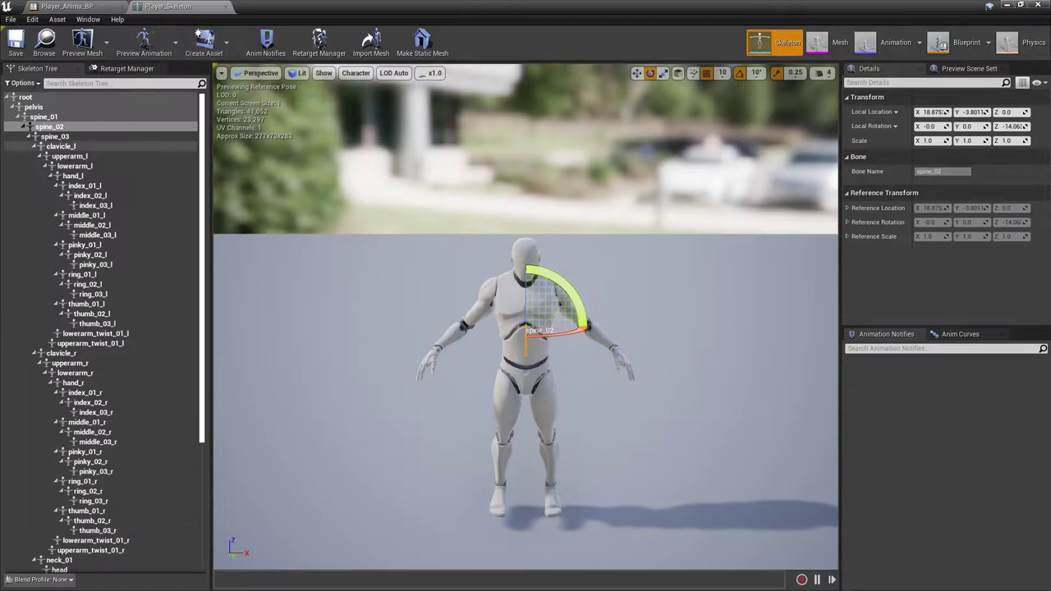
left_click(34, 107)
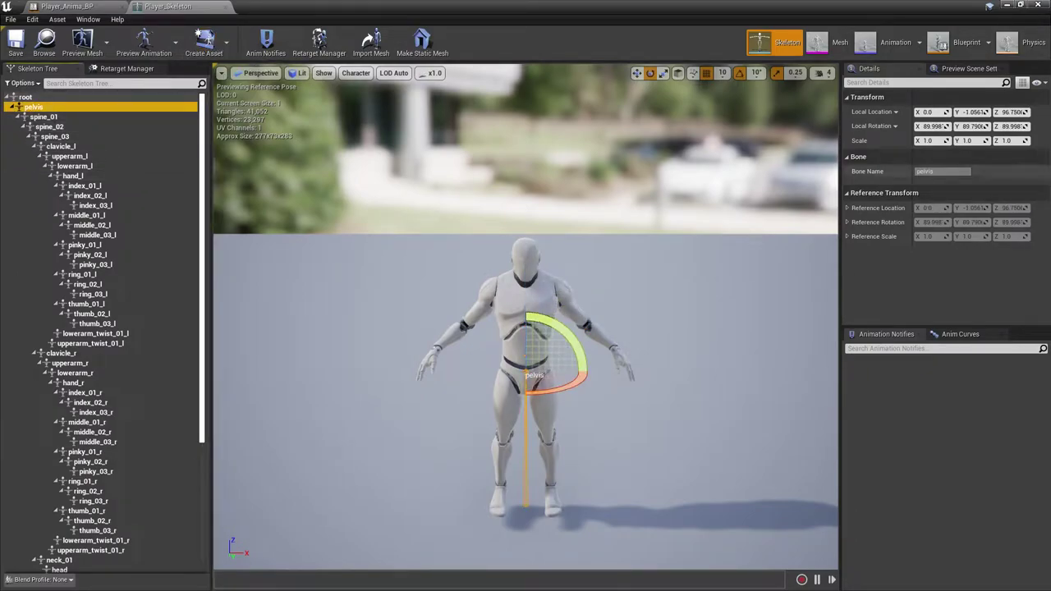
left_click(51, 128)
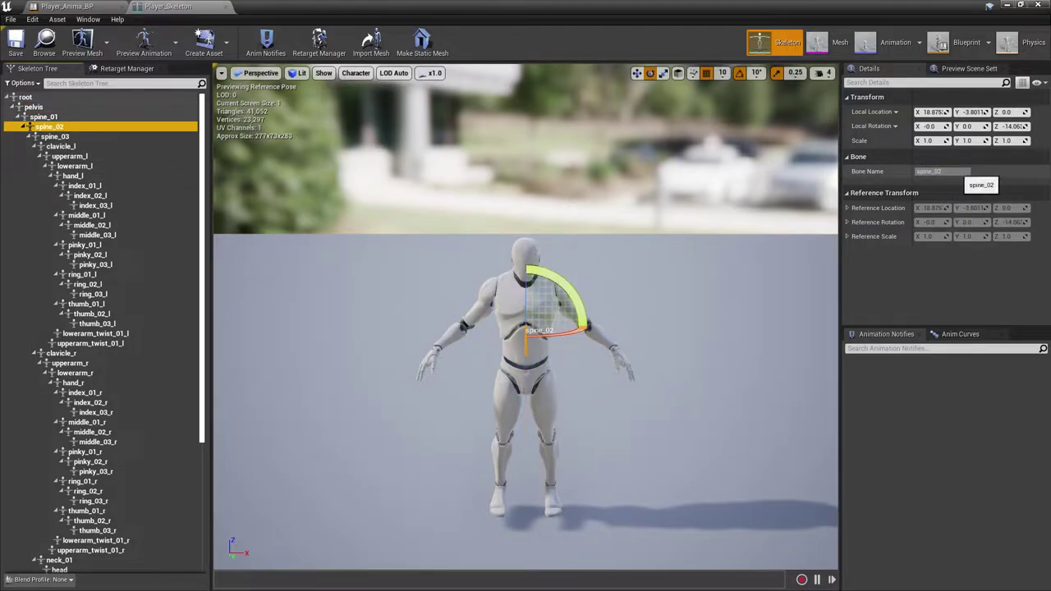
- Review the Layered blend per bone node's bone settings in Player_Anima_BP and return to the level editor
left_click(69, 6)
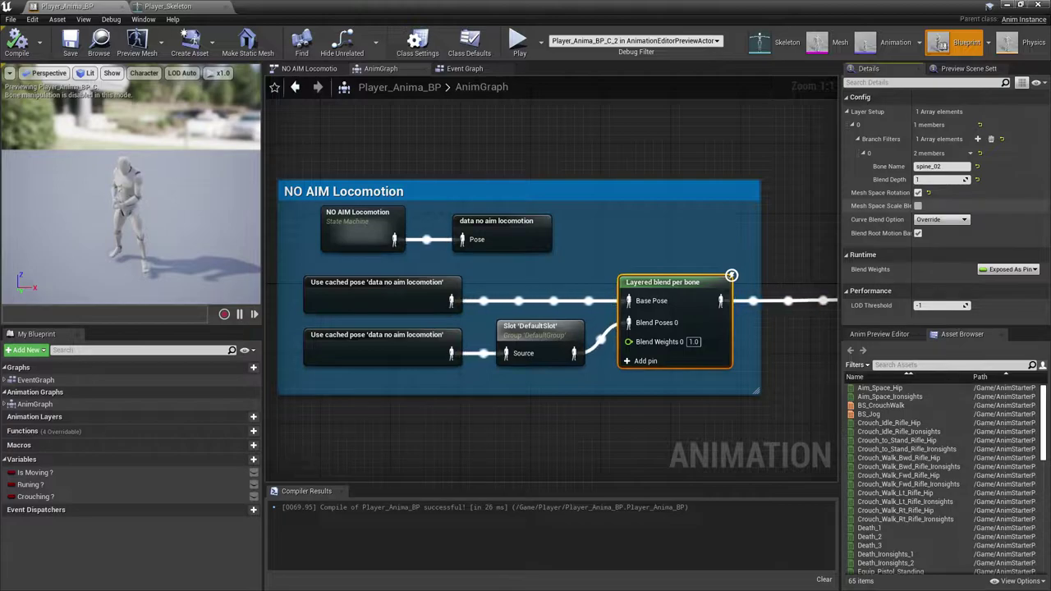
mouse_move(913, 206)
left_mouse_down()
mouse_move(949, 206)
mouse_move(926, 205)
left_mouse_up()
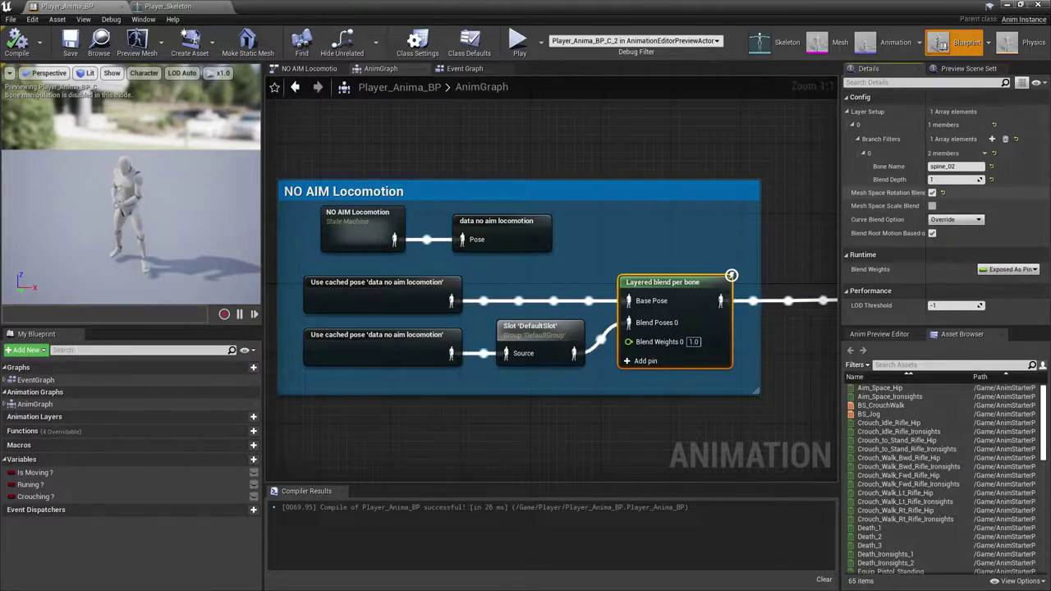
left_click(1007, 5)
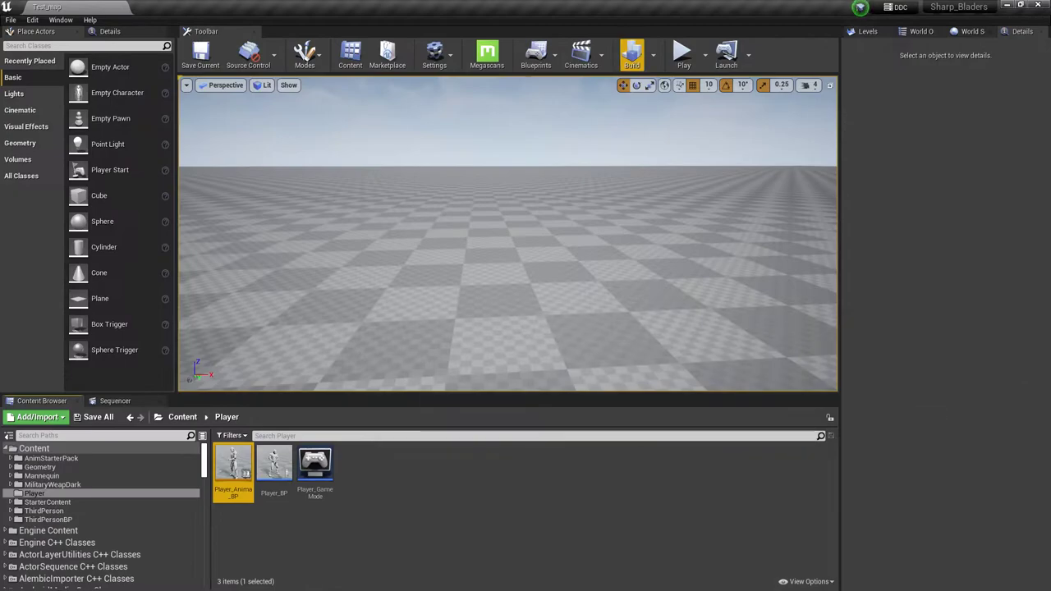
left_click(726, 55)
left_click(683, 56)
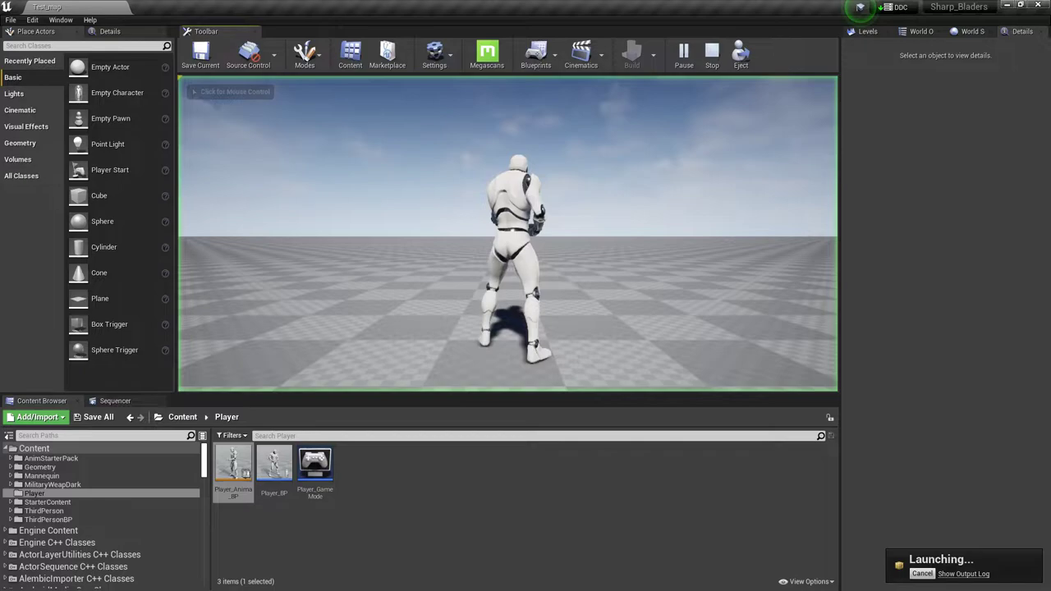
key("Escape")
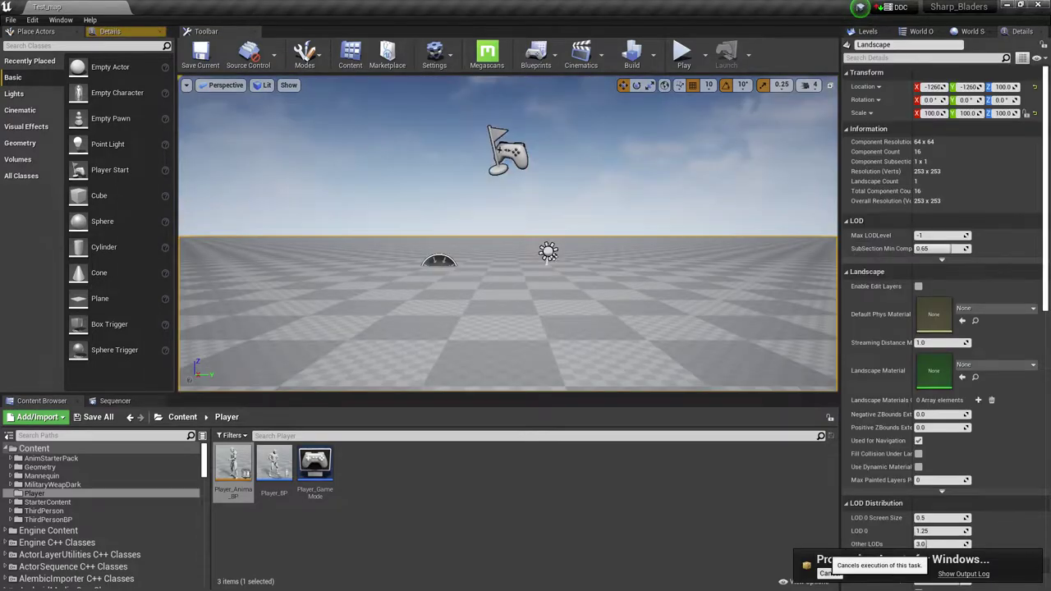
left_click(830, 573)
- Play-test the character running forward and backward in the test map and end the session
right_click_drag(591, 279, 447, 316)
left_click(683, 54)
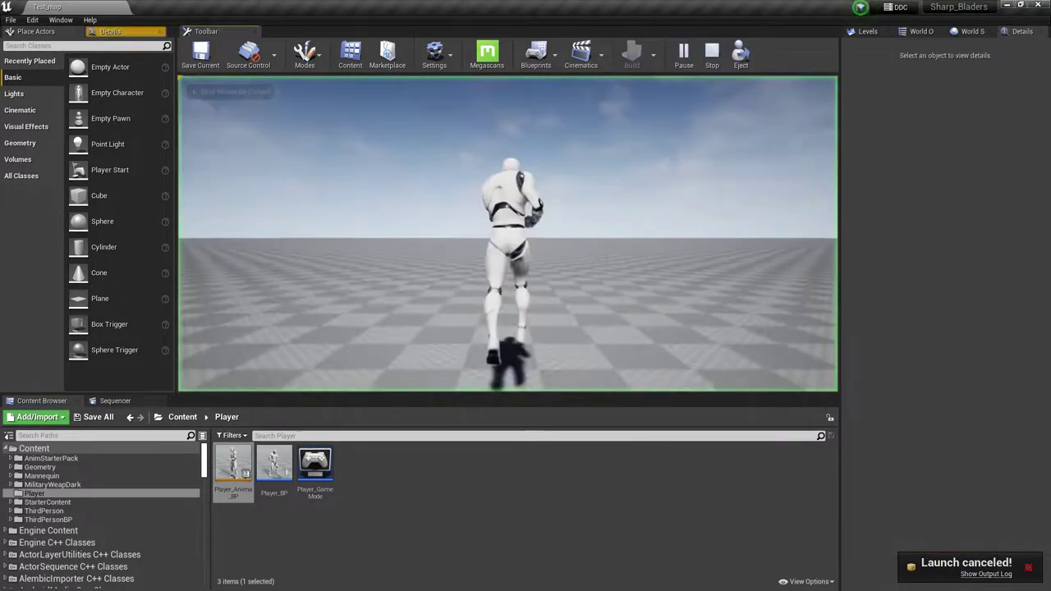
key("w")
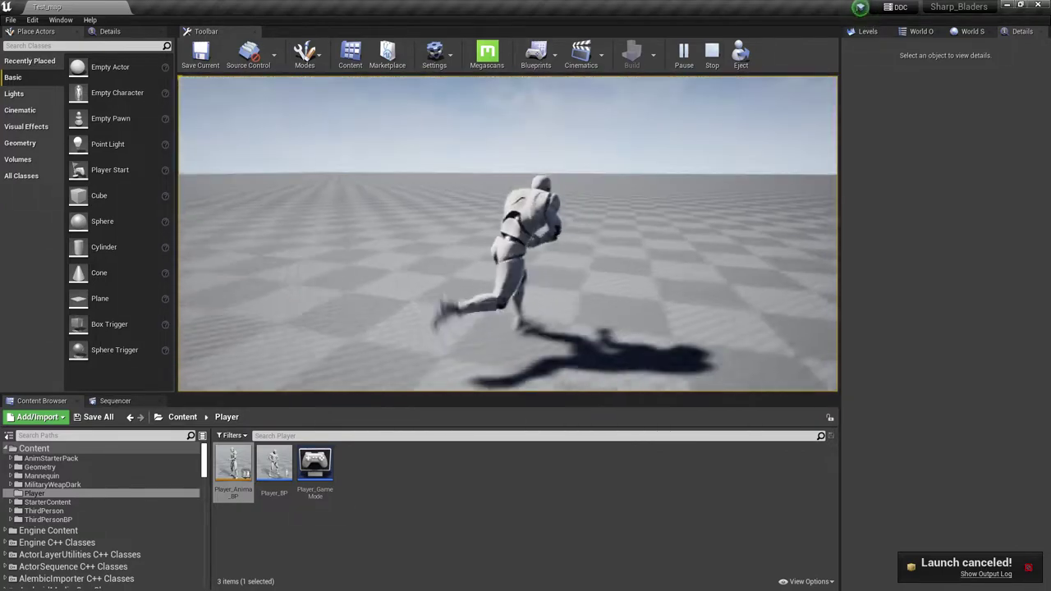
key("s")
key("w")
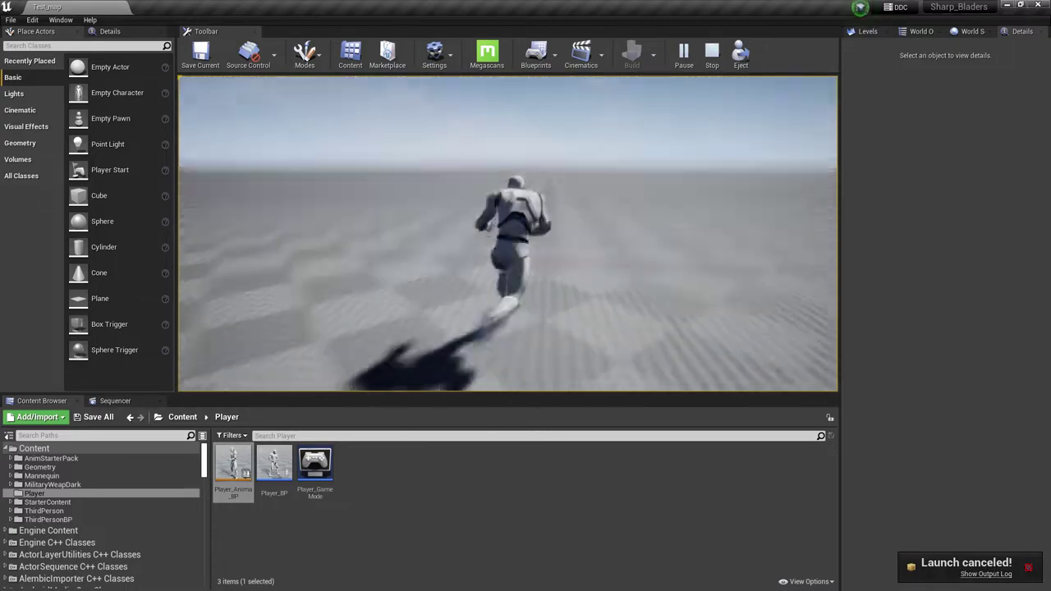
key("Escape")
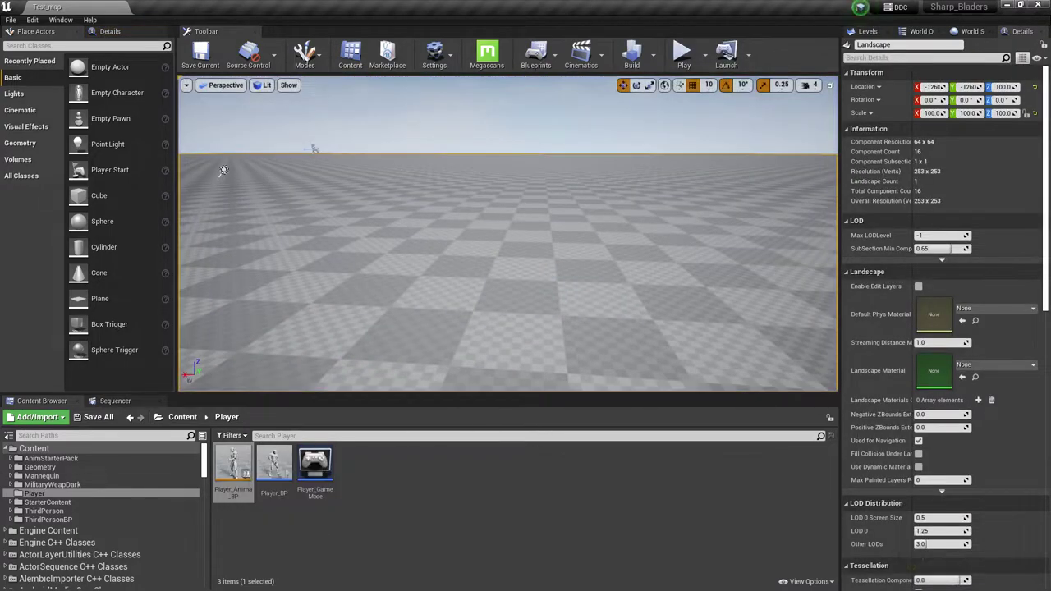
- Play-test crouching and crouch movement in the test map and end the session
left_click(682, 54)
key("c")
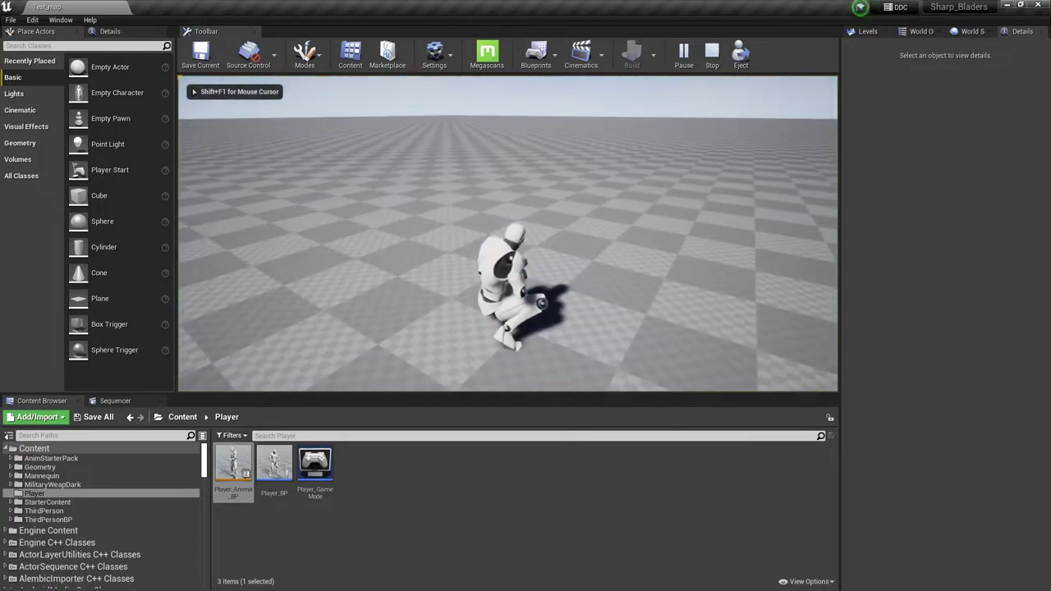
key("w")
key("Escape")
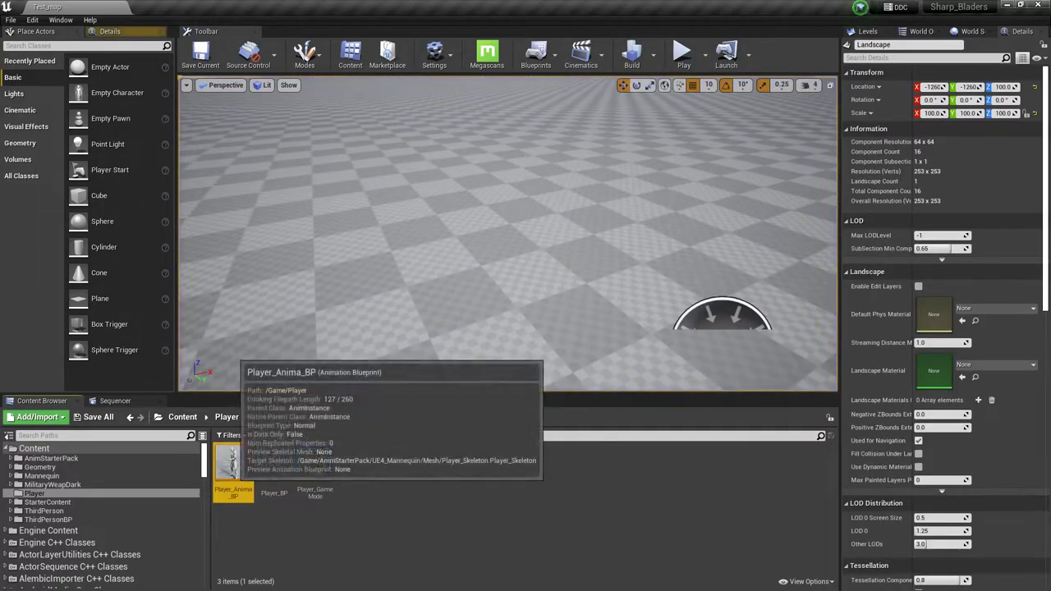
- Reopen Player_Anima_BP and examine the states and transitions of the NO AIM Locomotion state machine
double_click(234, 464)
right_click_drag(566, 144, 558, 226)
scroll(558, 226, "up", 4)
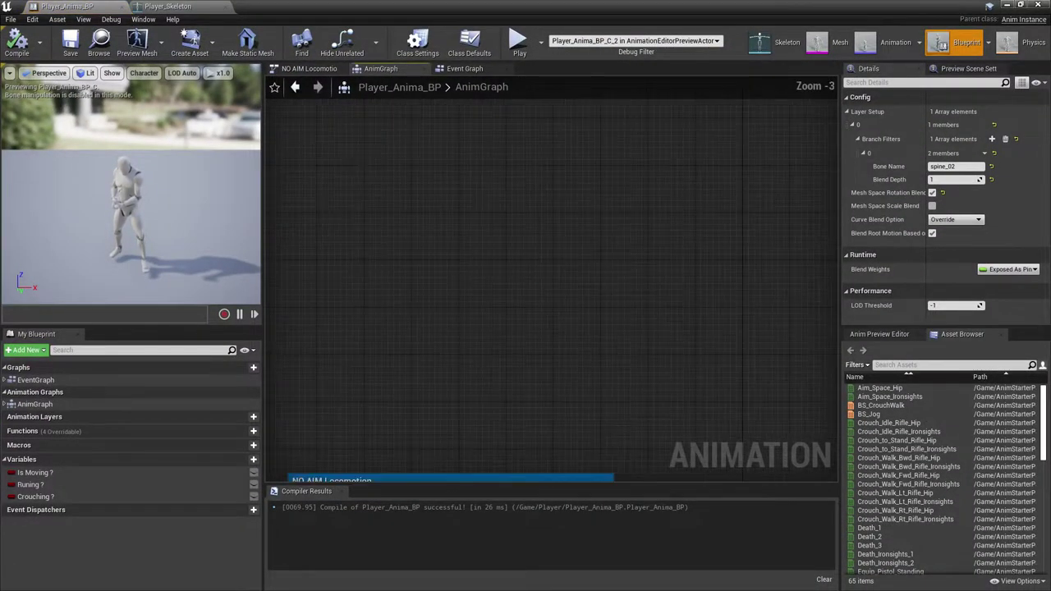
left_click(466, 69)
left_click(308, 69)
right_click_drag(497, 270, 519, 295)
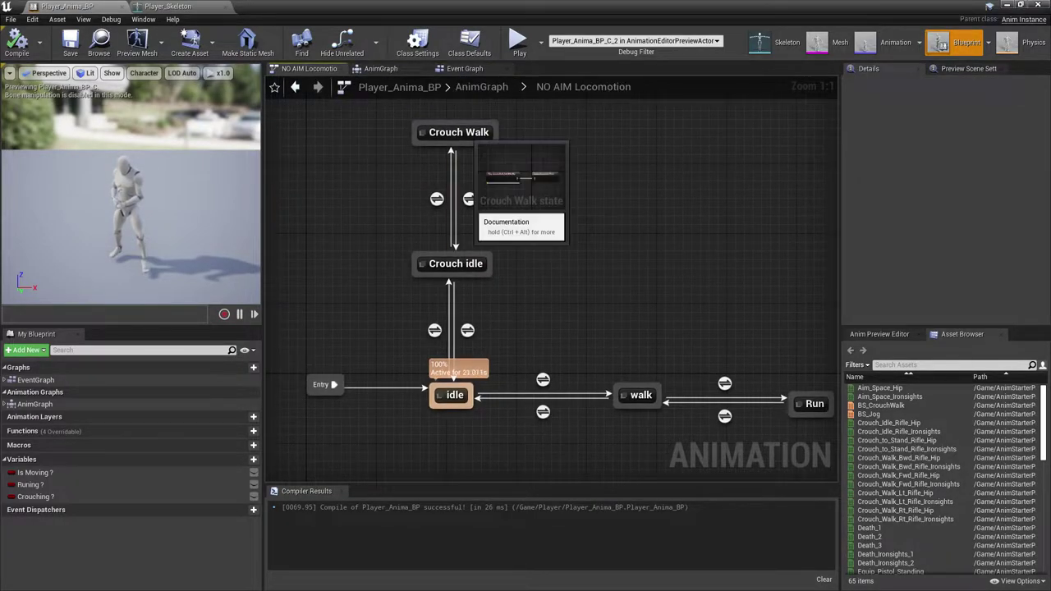
right_click_drag(624, 312, 534, 286)
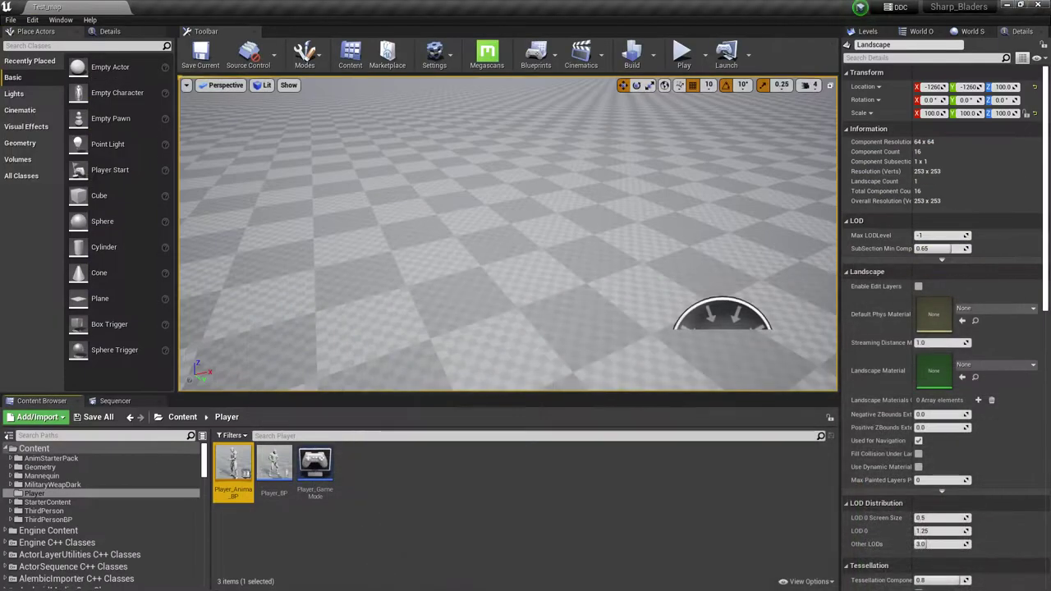
- Run two more play sessions in the test map to check the character's idle and forward movement
key("alt+p")
key("w")
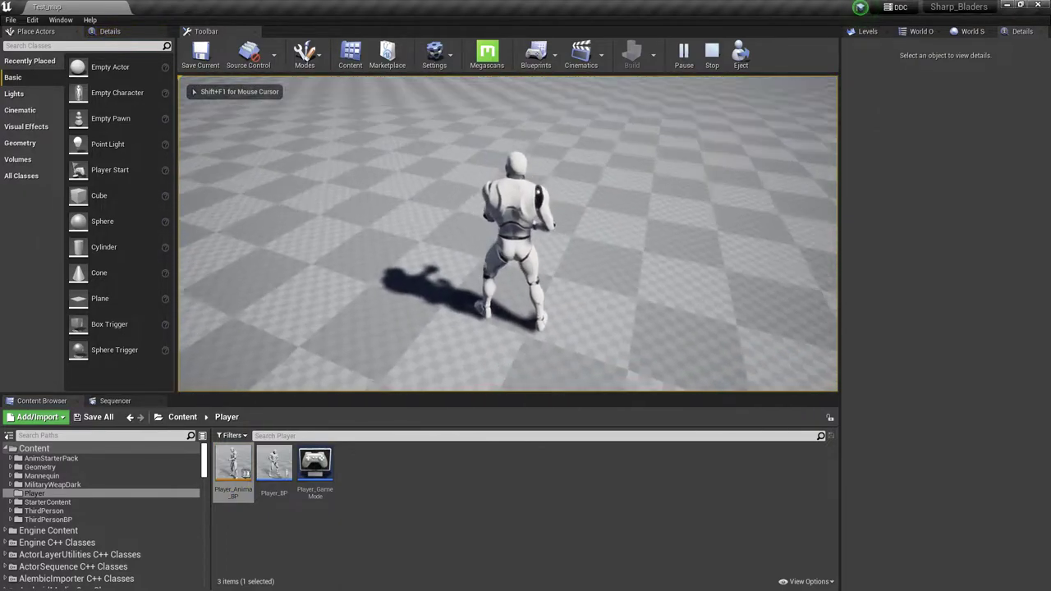
key("Escape")
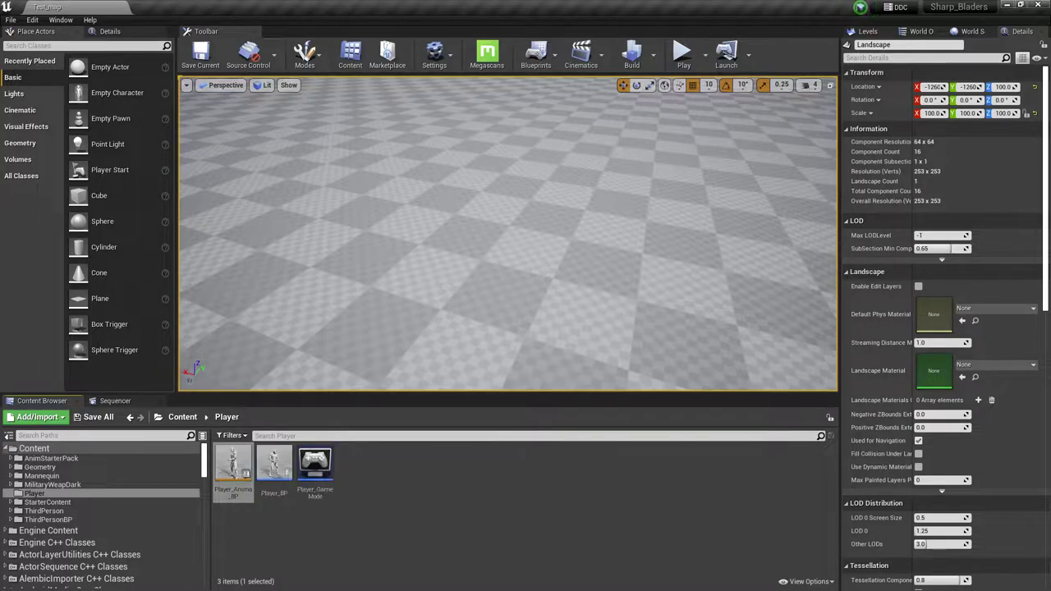
left_click(683, 54)
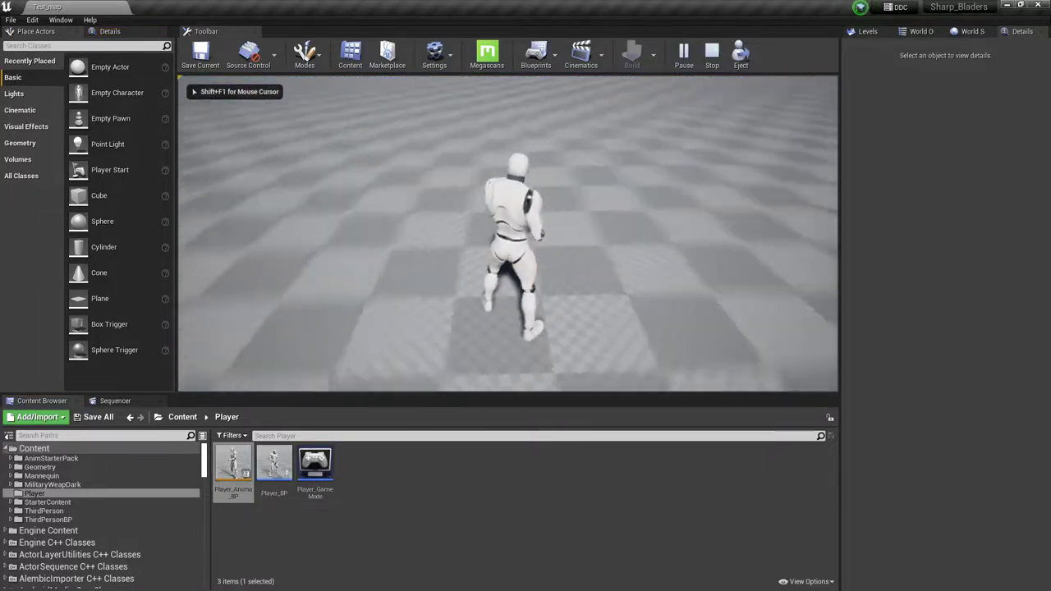
key("w")
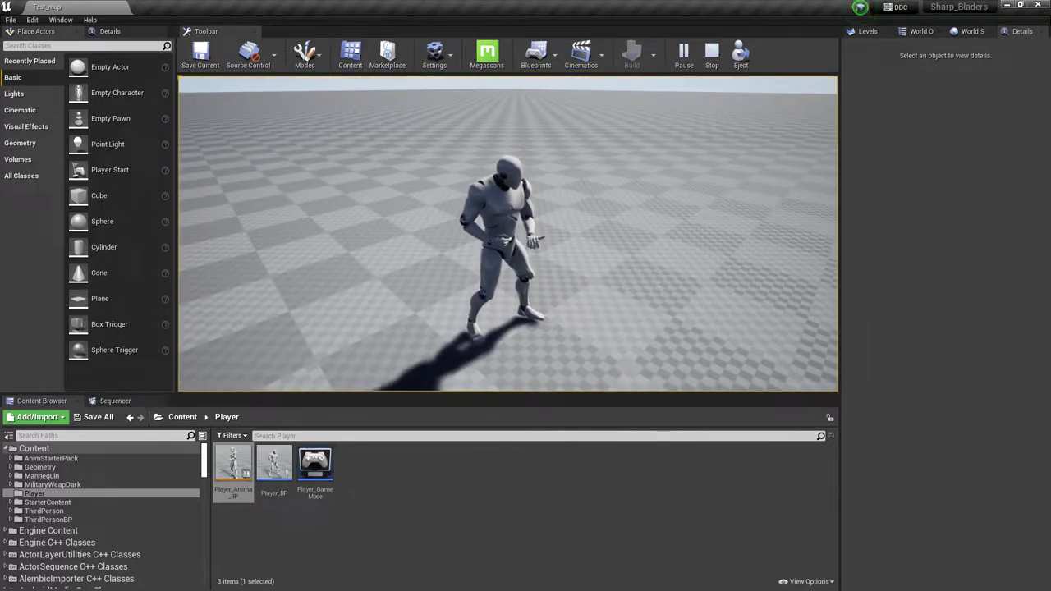
key("Escape")
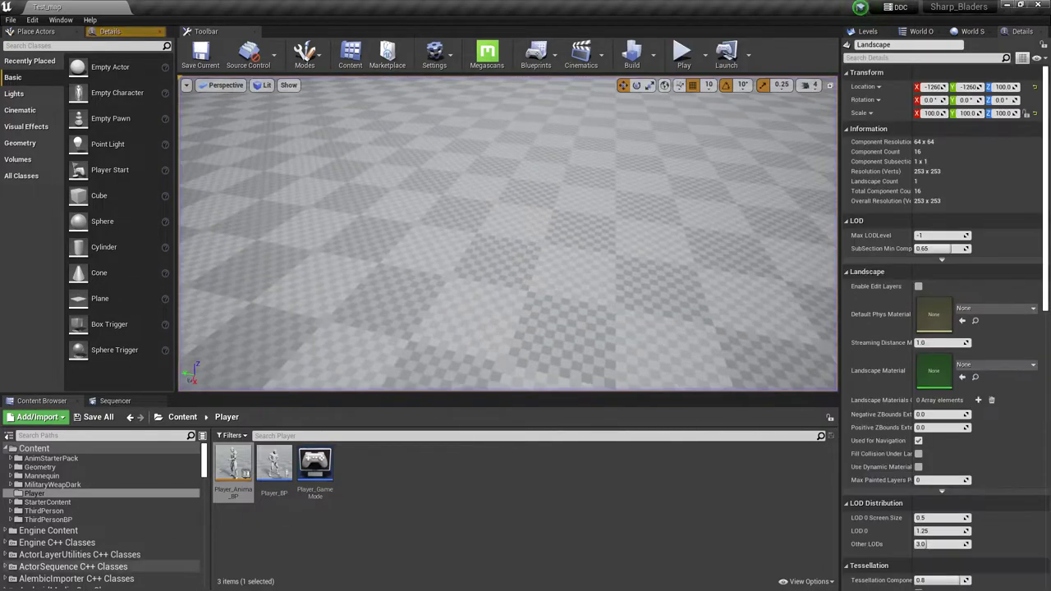
- Open Player_BP docked alongside the other asset editors and switch back to Player_Anima_BP
double_click(233, 464)
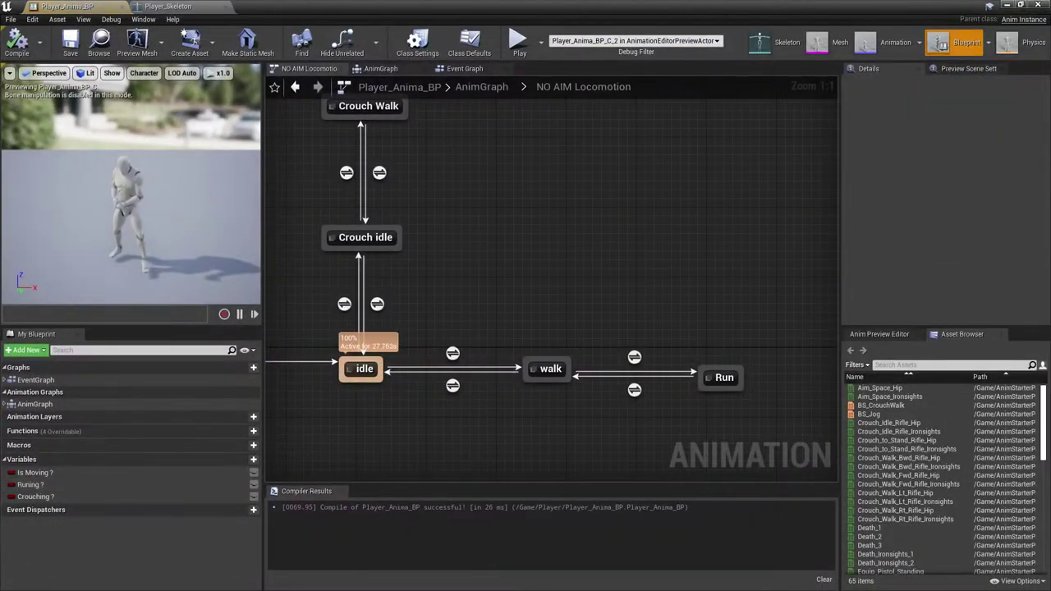
left_click(1021, 5)
double_click(273, 467)
left_click_drag(519, 26, 637, 13)
left_click(669, 9)
left_click(55, 5)
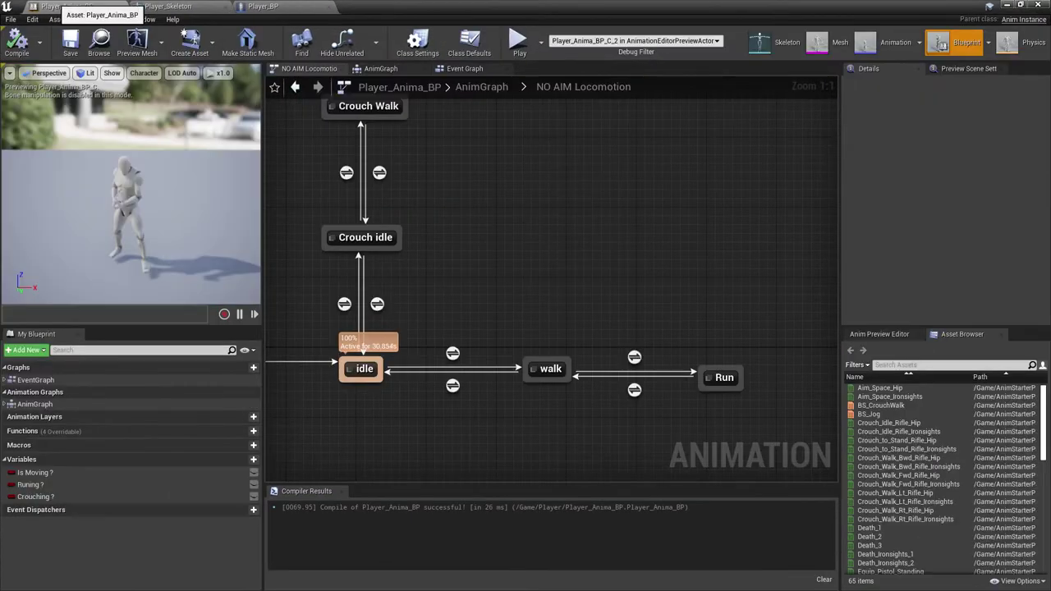
- Look over the NO AIM Locomotion states, and examine the NO AIM Locomotion node group in the AnimGraph
right_click_drag(483, 231, 434, 220)
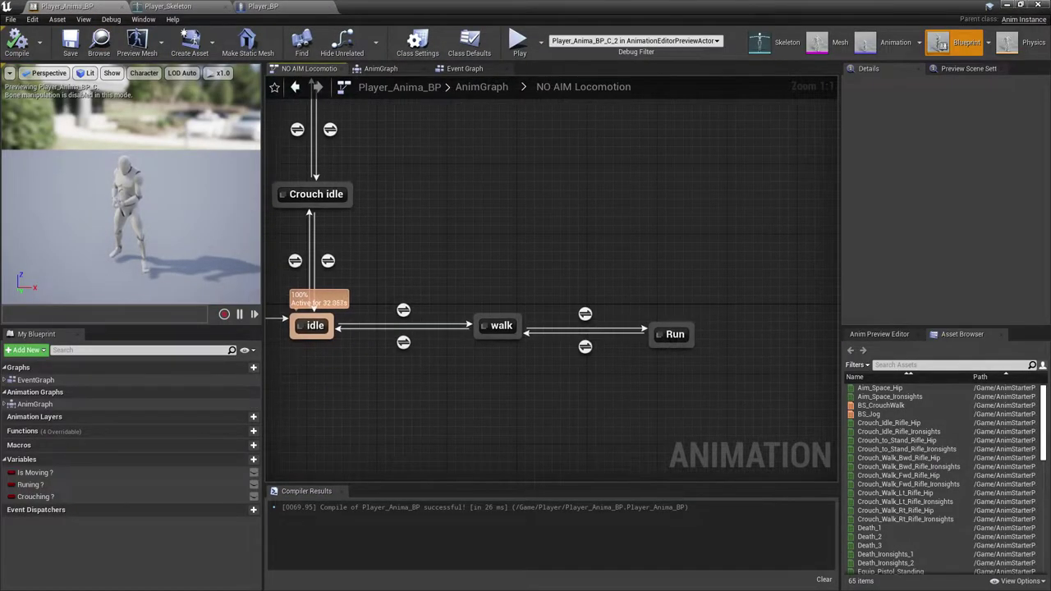
right_click_drag(415, 254, 525, 346)
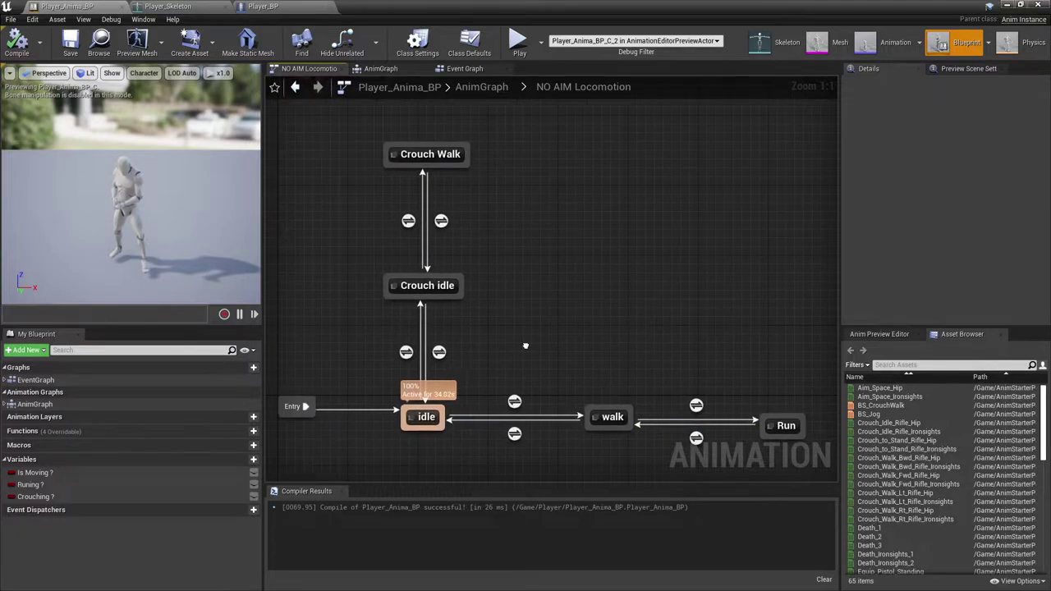
left_click(395, 69)
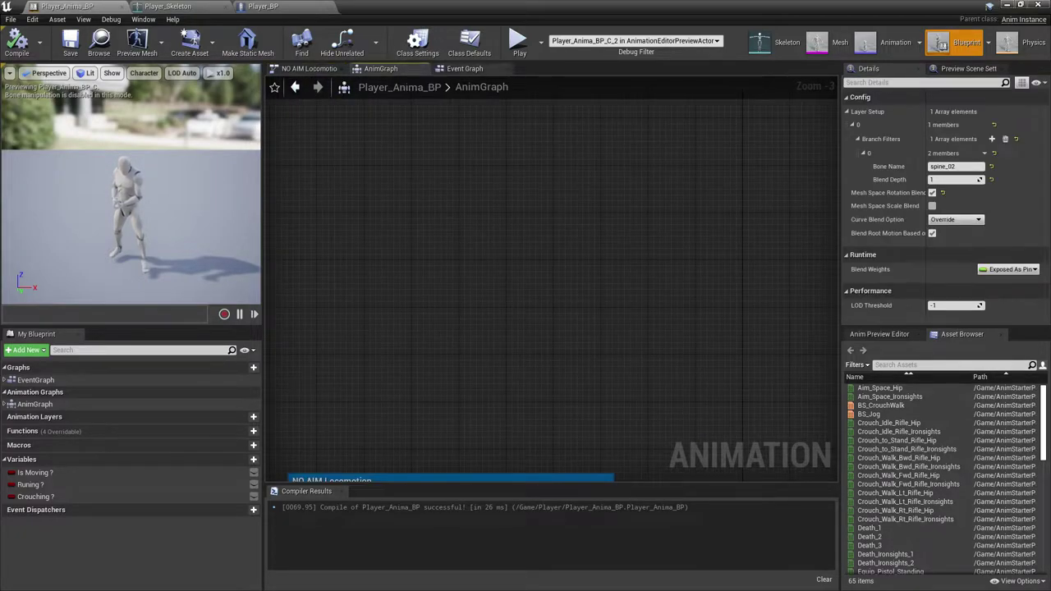
left_click(37, 405)
right_click_drag(379, 369, 441, 30)
scroll(436, 209, "up", 1)
right_click_drag(411, 331, 413, 345)
scroll(413, 346, "up", 1)
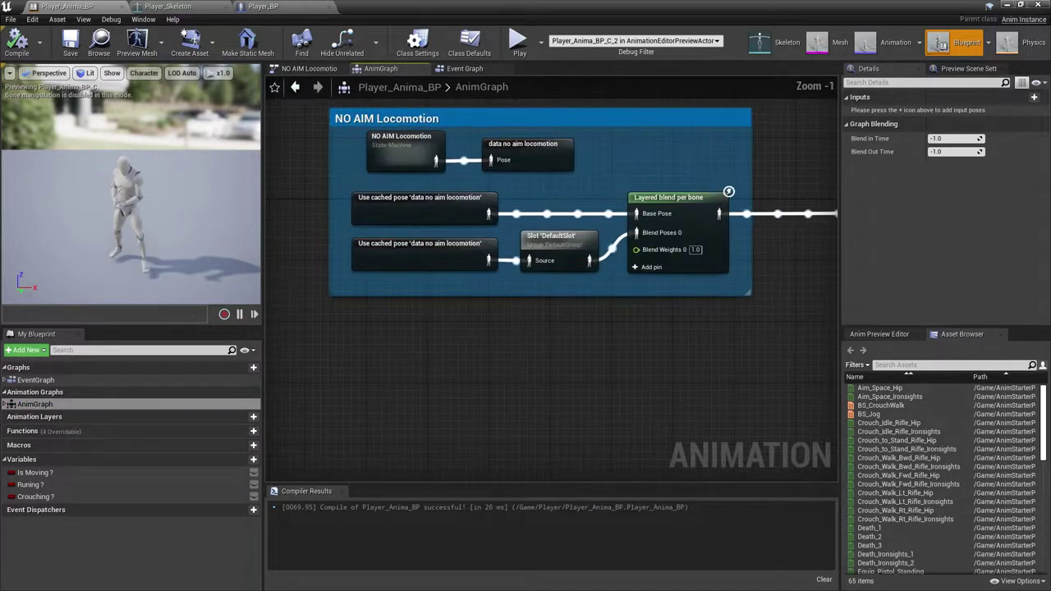
right_click(451, 410)
left_click(380, 144)
right_click(377, 144)
left_click(408, 196)
right_click_drag(444, 372, 455, 318)
left_click(455, 318)
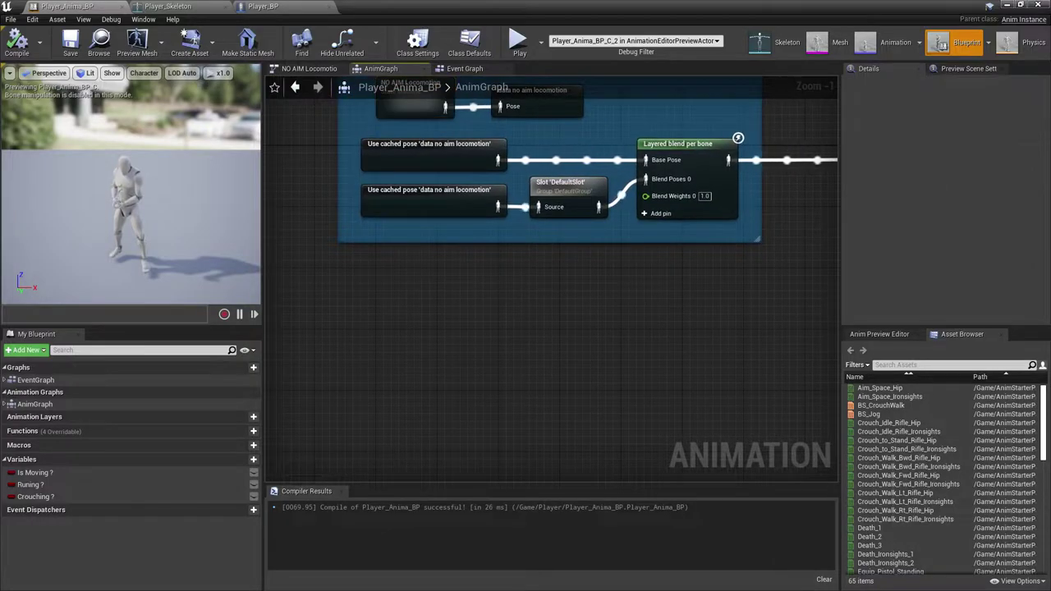
right_click(464, 309)
right_click_drag(460, 306, 456, 372)
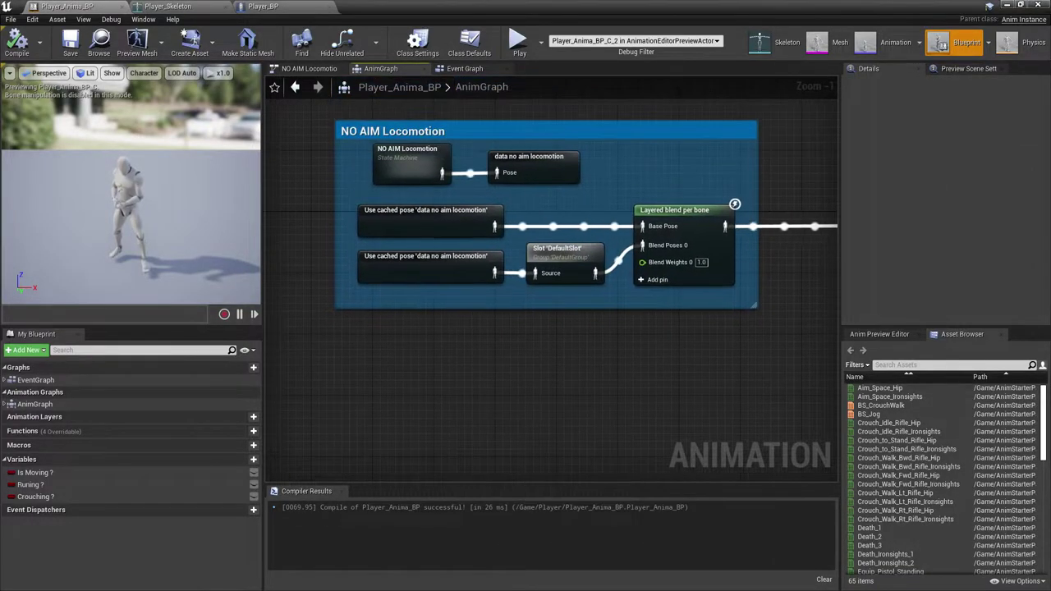
- Duplicate the NO AIM Locomotion state machine and place the copy in the empty space below the comment box
left_click(406, 166)
right_click(407, 166)
left_click(437, 229)
left_click_drag(456, 178, 432, 424)
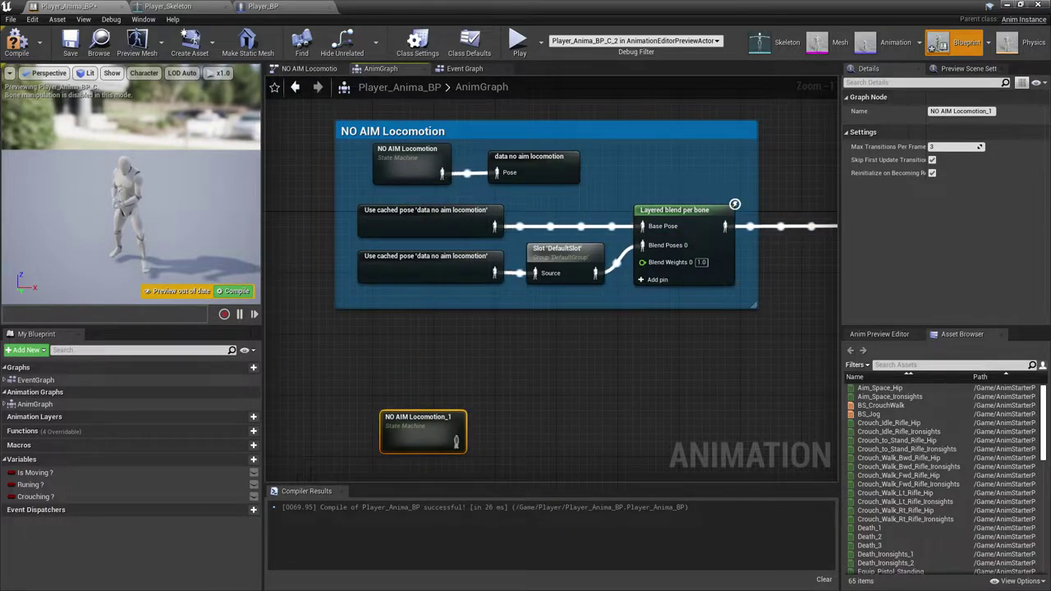
- Rename the duplicated state machine as AIM Locomotion_ and shift it slightly in the space below the comment box
key("BackSpace")
key("BackSpace")
key("BackSpace")
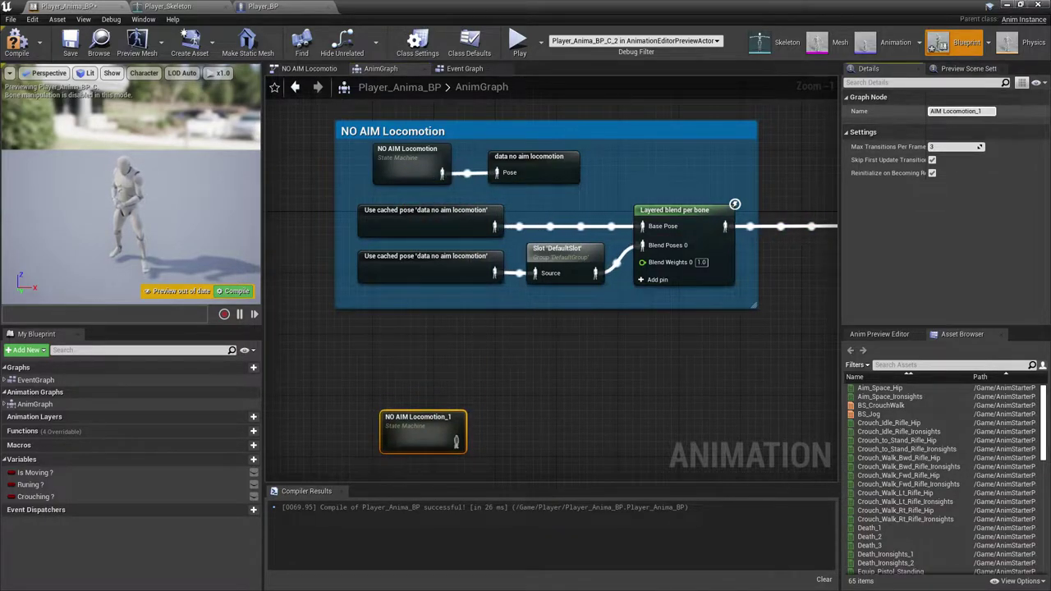
key("BackSpace")
left_click(525, 394)
left_click_drag(429, 424, 399, 433)
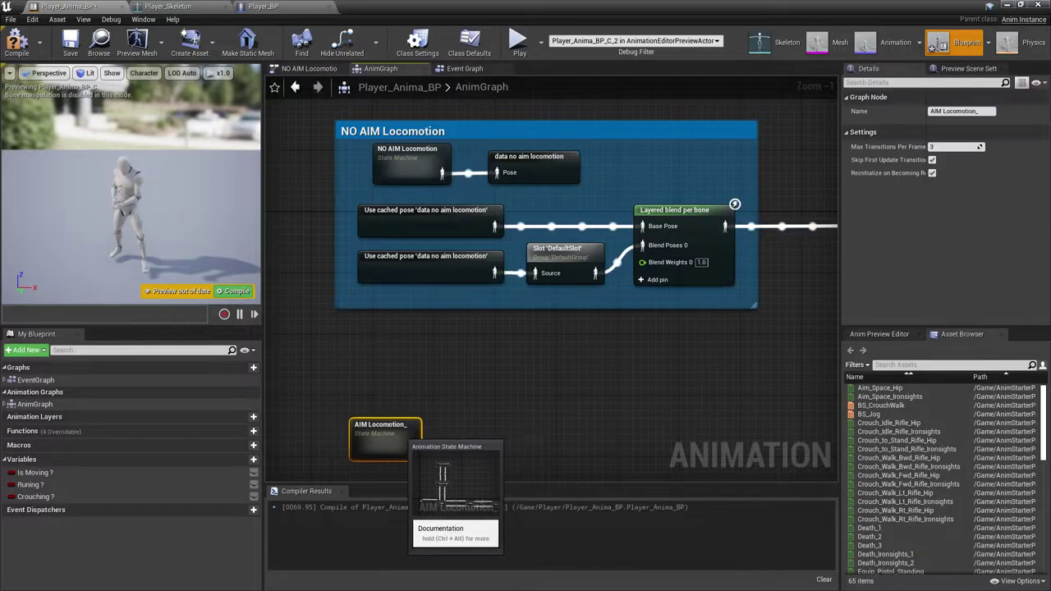
- Examine the idle animation player in the NO AIM Locomotion idle state and search the animation assets for "idl"
left_click(407, 131)
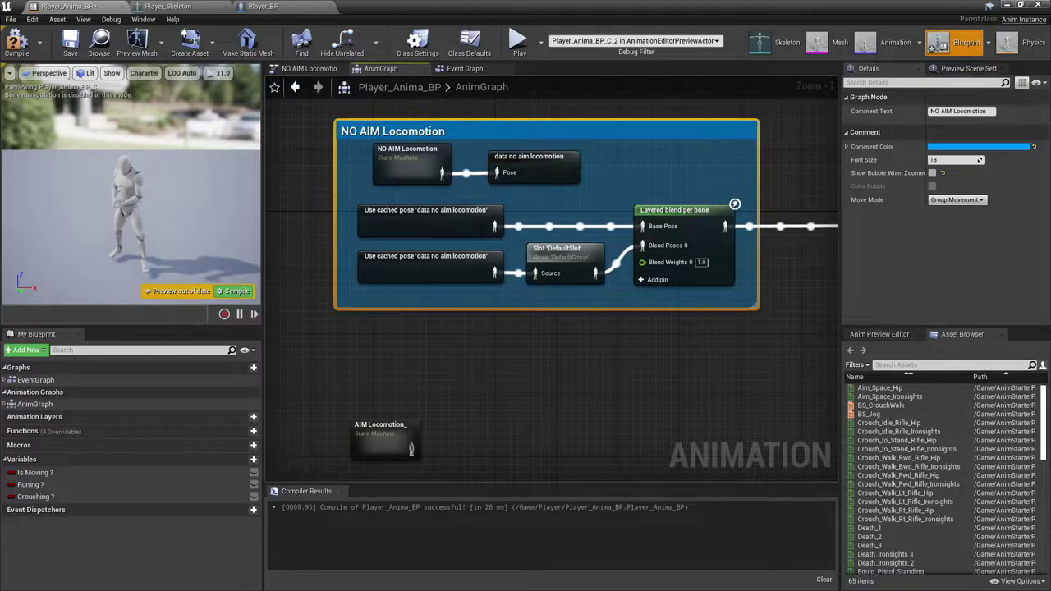
double_click(400, 150)
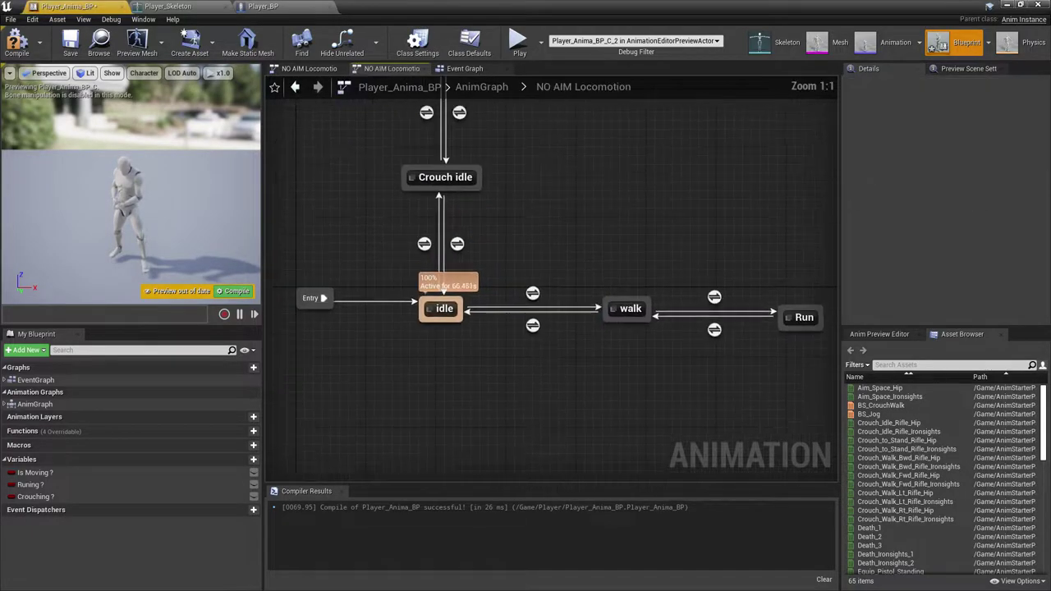
right_click_drag(436, 311, 451, 411)
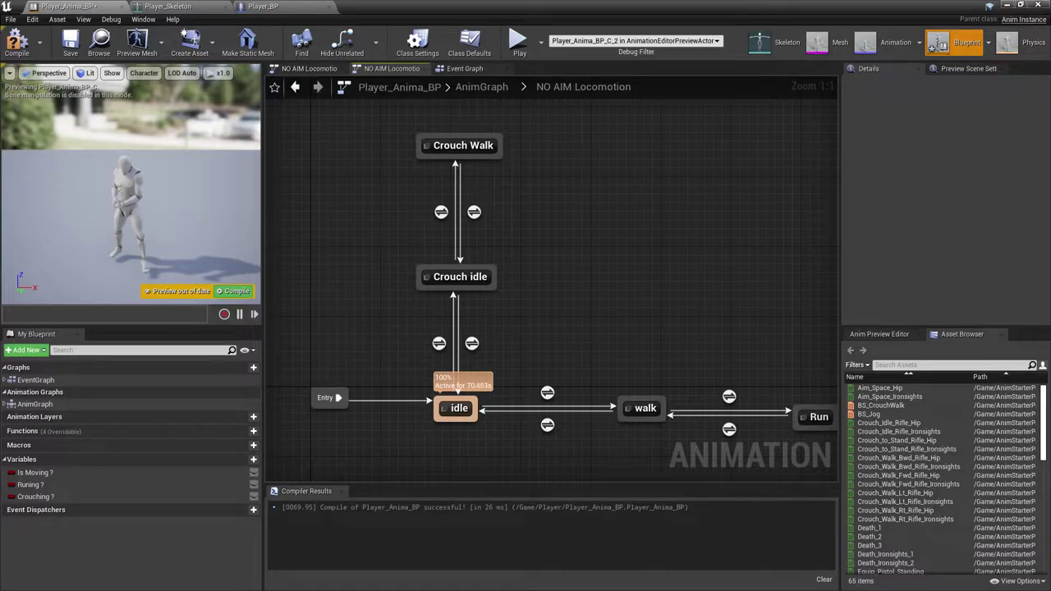
double_click(455, 404)
right_click_drag(448, 336, 702, 476)
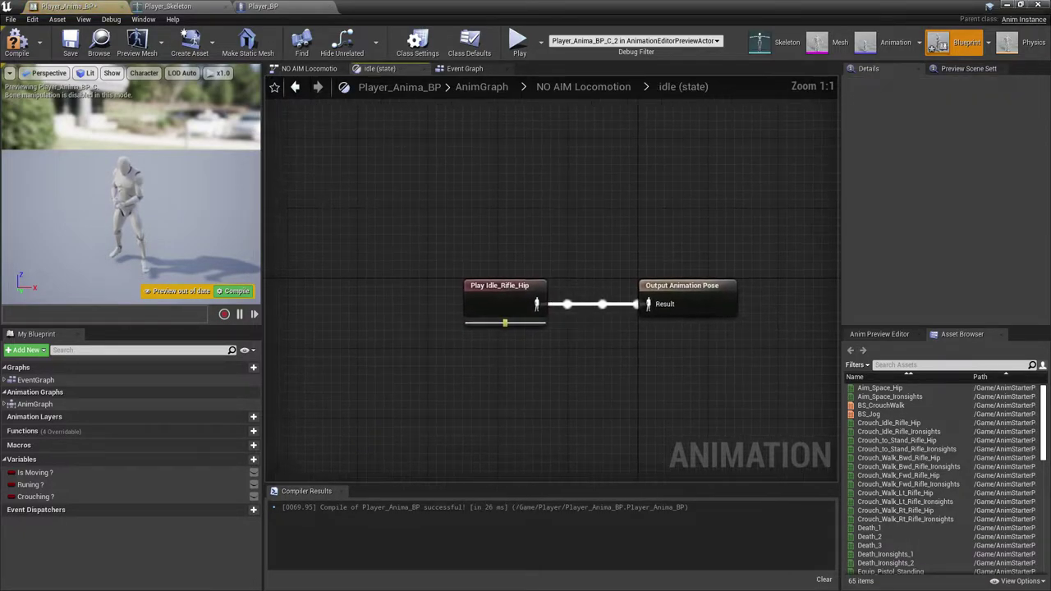
left_click(491, 287)
right_click_drag(491, 286, 455, 285)
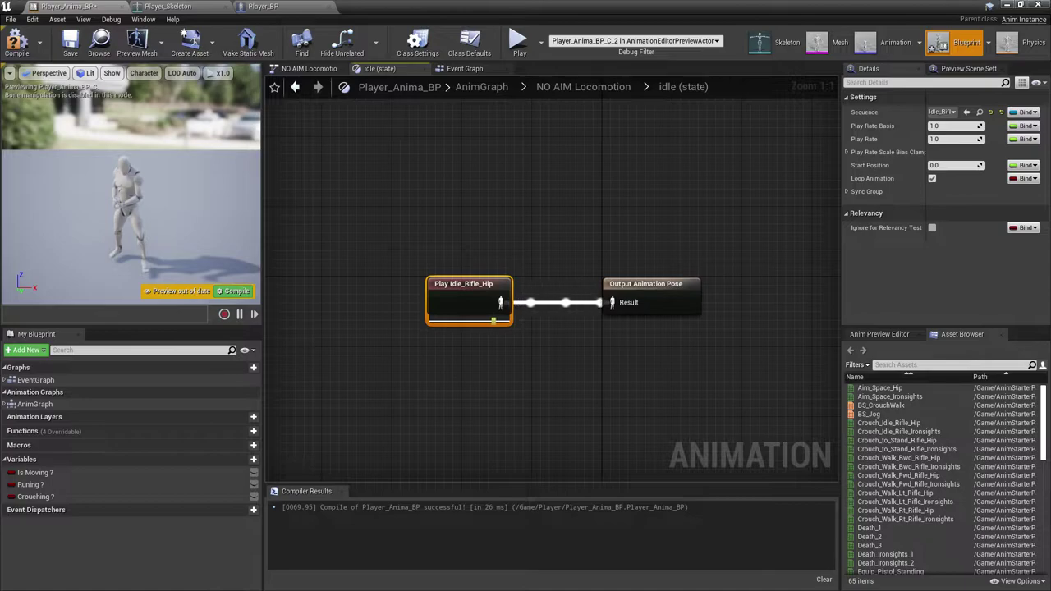
type("idl;e")
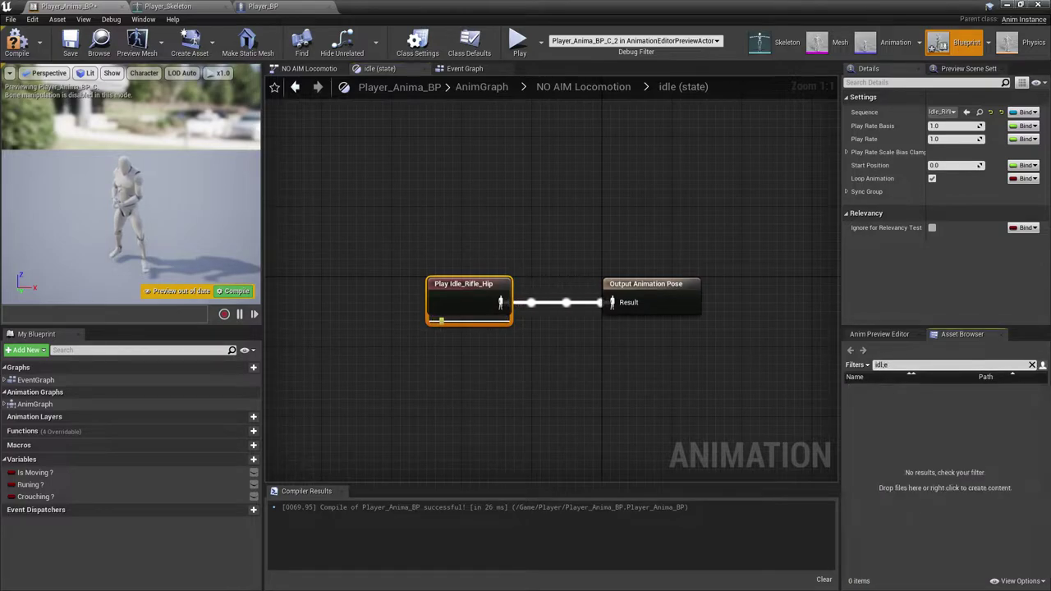
key("BackSpace")
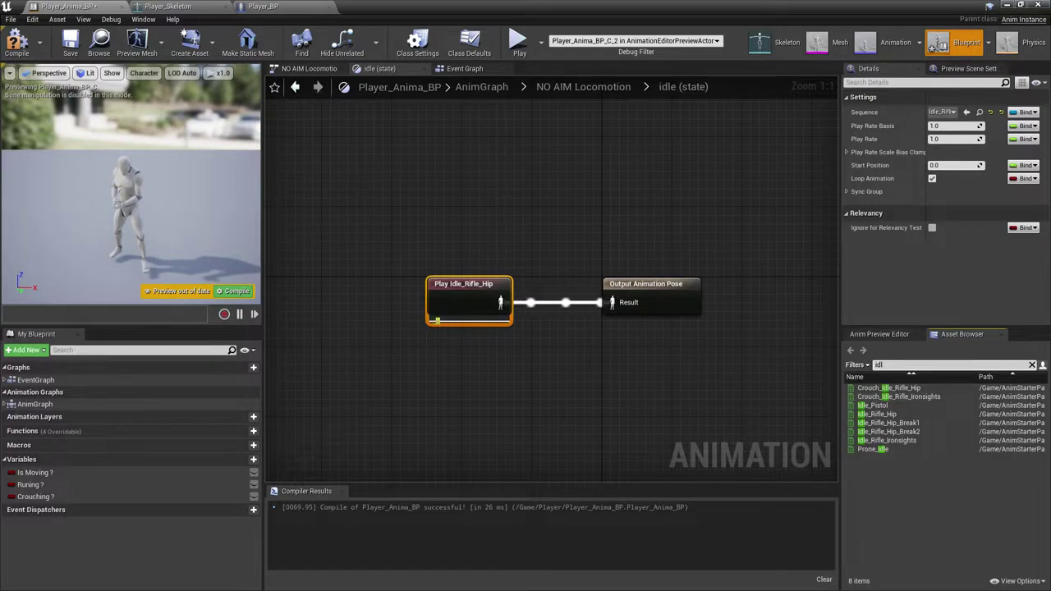
- Try adding another Idle_Rifle_Hip player in the NO AIM Locomotion idle state, then delete it
left_click(470, 69)
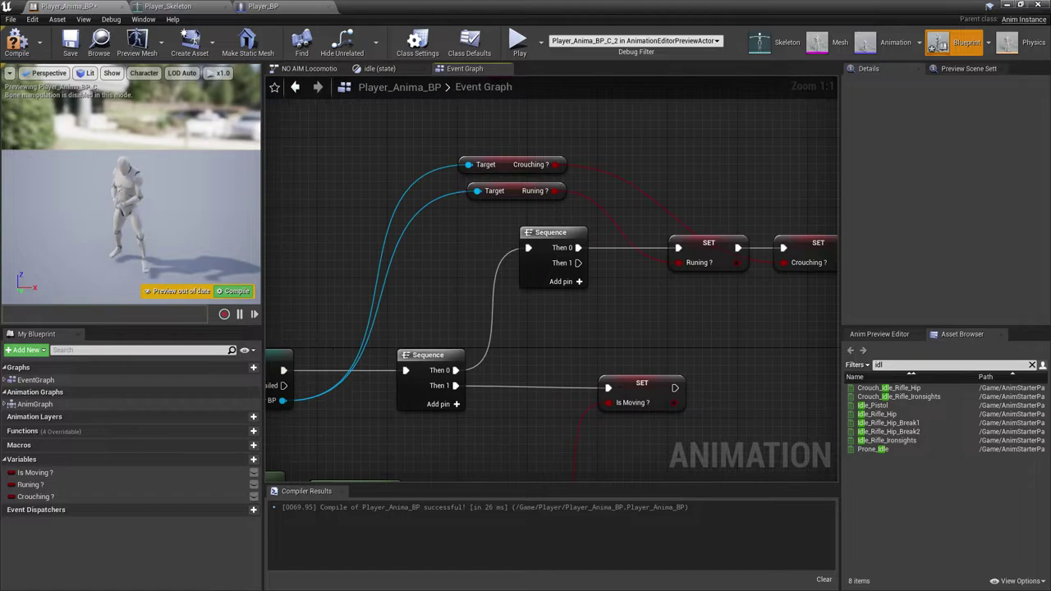
left_click(308, 69)
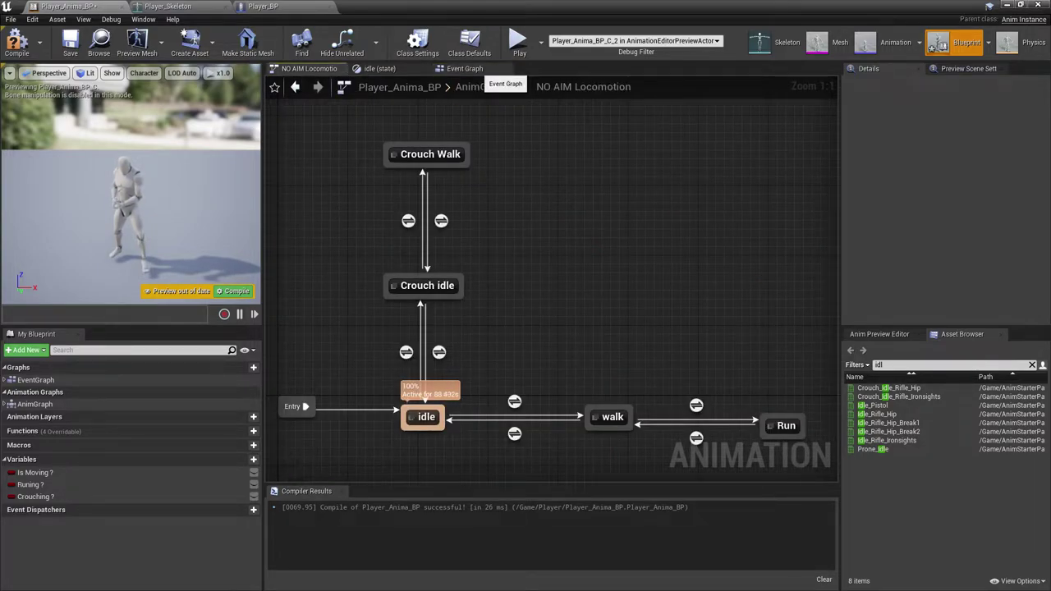
left_click(470, 69)
left_click(308, 69)
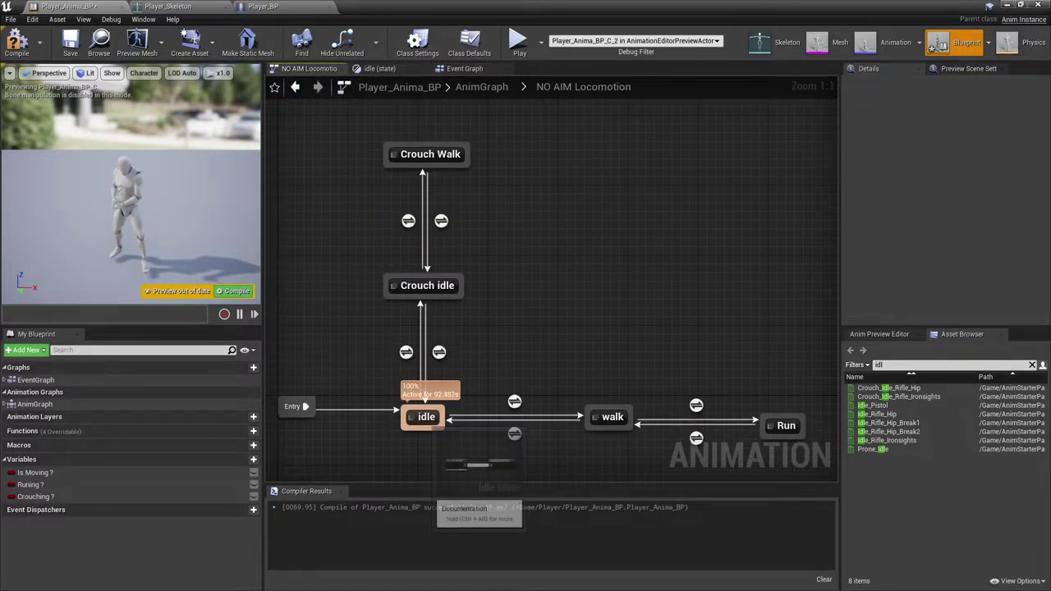
double_click(424, 418)
mouse_move(888, 388)
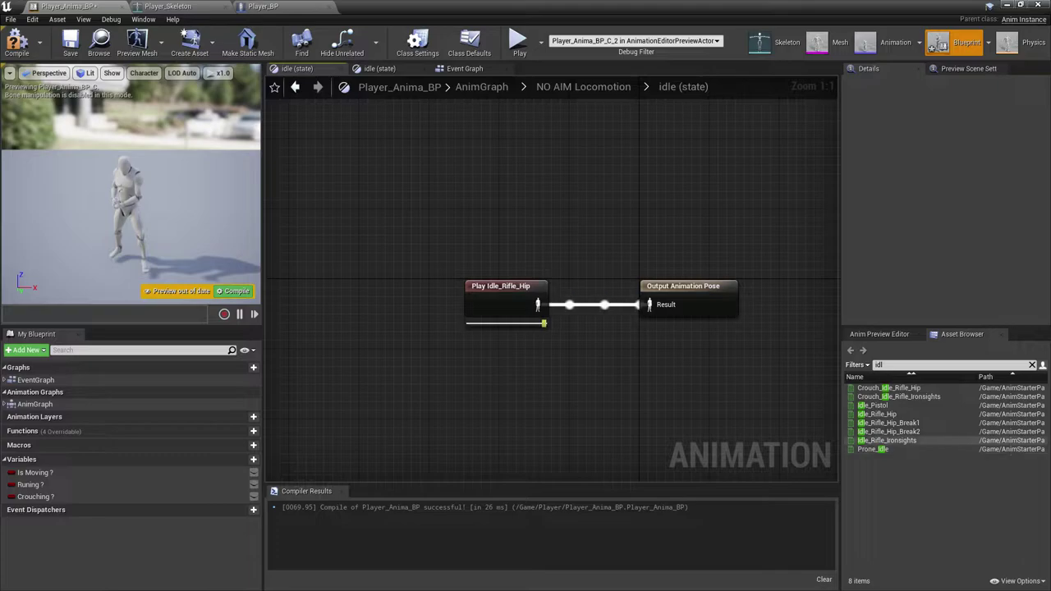
mouse_move(878, 415)
left_click_drag(877, 414, 413, 359)
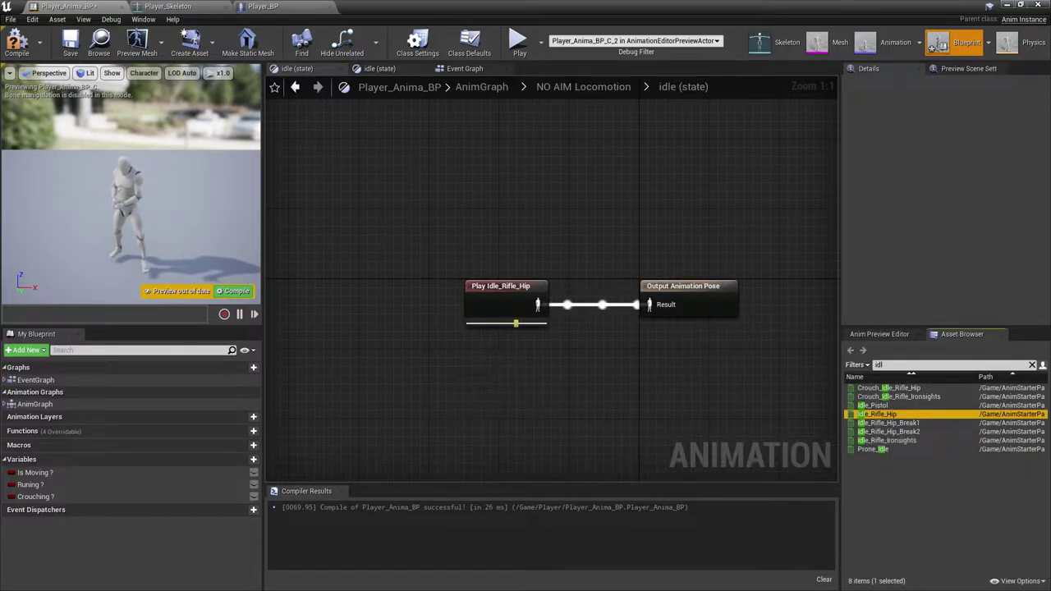
key("Delete")
- Locate the animation used by the NO AIM Locomotion walk state in the content folder and preview Jog_Fwd_Rifle in its editor
left_click(584, 88)
right_click_drag(460, 103, 501, 296)
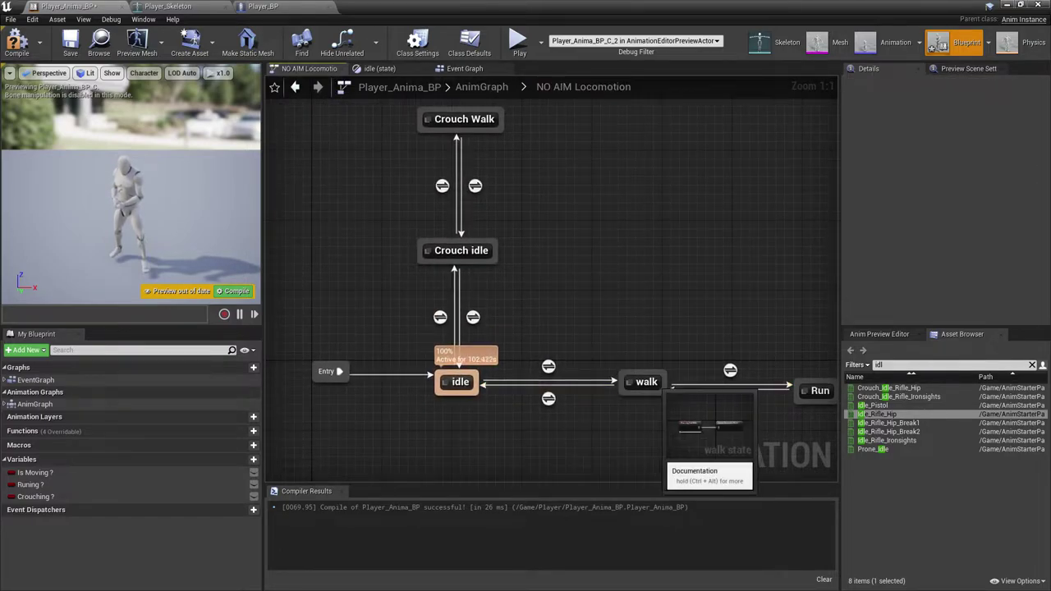
double_click(654, 382)
left_click(515, 304)
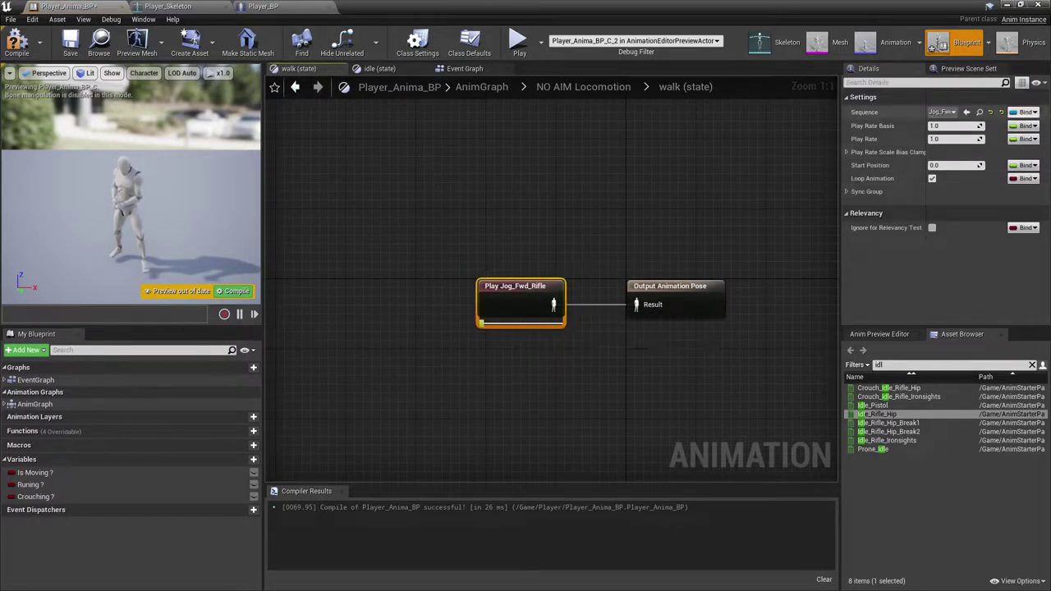
left_click(979, 112)
scroll(562, 533, "up", 1)
scroll(602, 530, "down", 1)
double_click(602, 528)
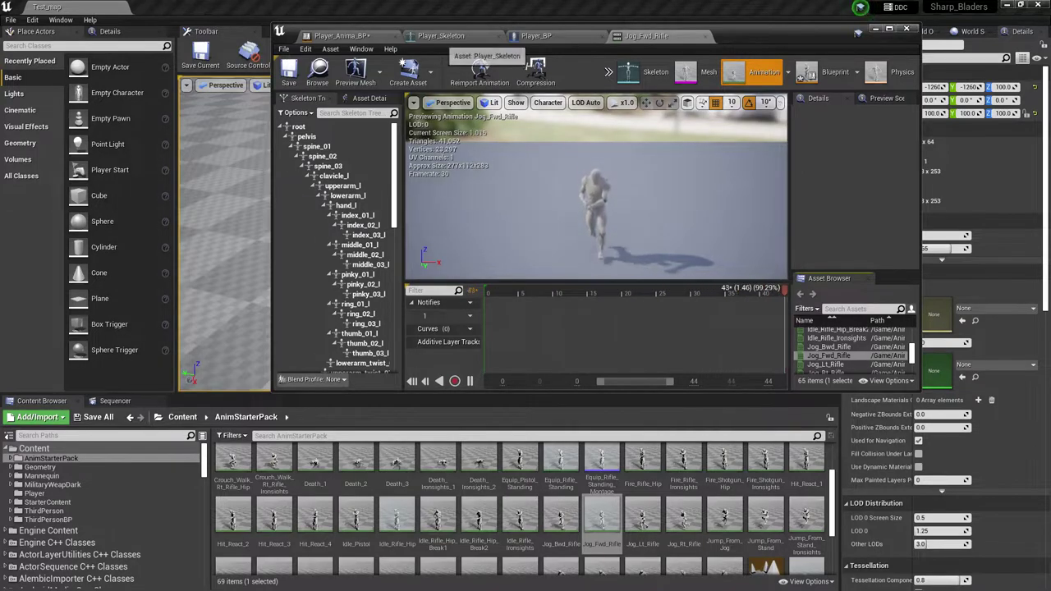
left_click(889, 29)
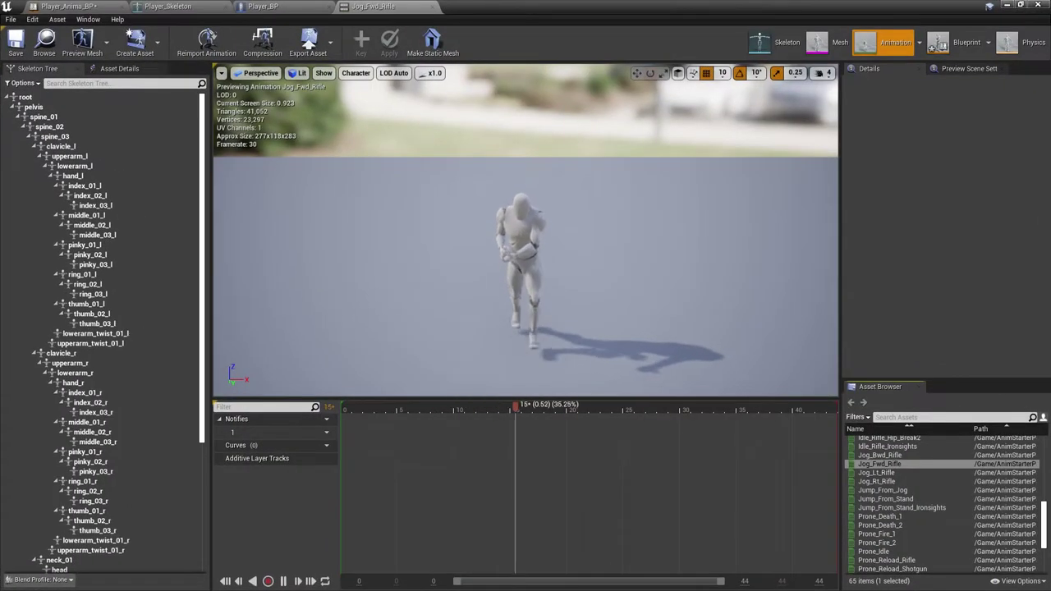
- Check which animation the NO AIM Locomotion Crouch idle state plays and locate Crouch_Idle_Rifle_Hip among the project's assets
left_click(70, 7)
left_click(583, 87)
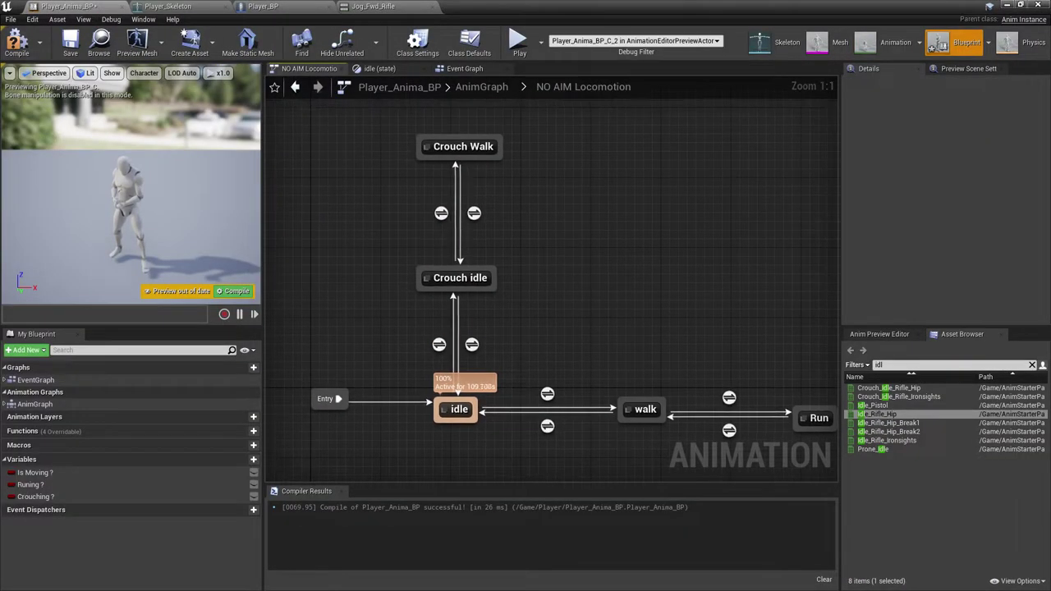
double_click(455, 277)
left_click(516, 287)
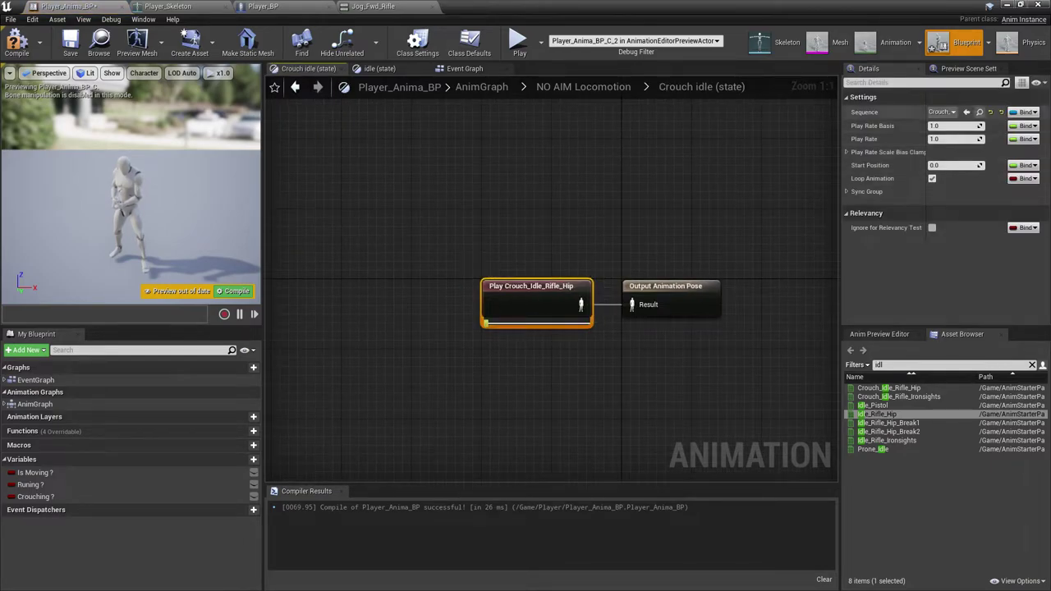
left_click(980, 111)
left_click(1022, 6)
double_click(437, 474)
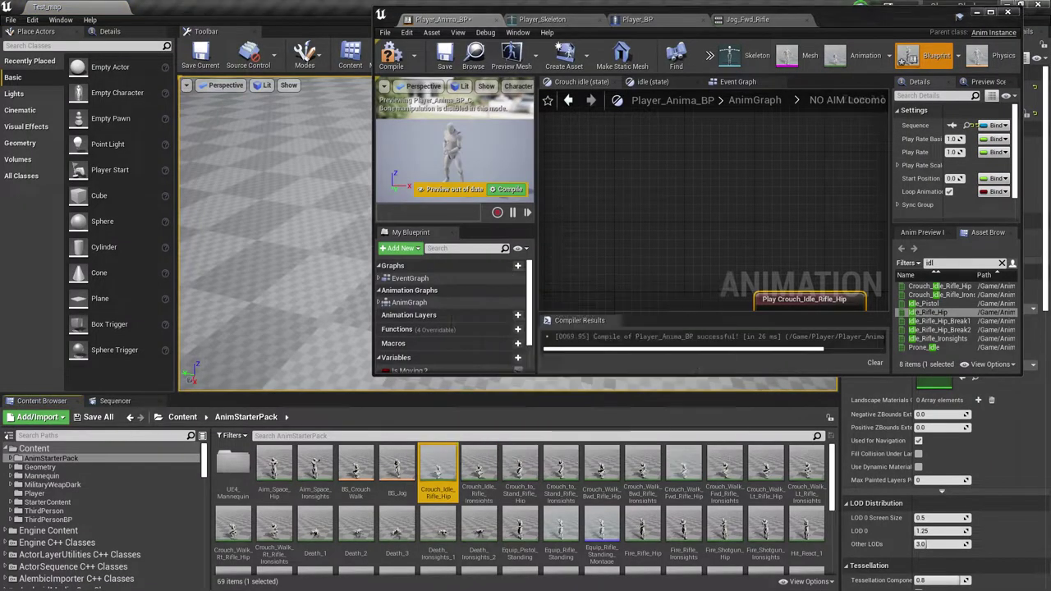
- Close the Jog_Fwd_Rifle animation editor, restore the full-size editor window and return to Player_Anima_BP
left_click(808, 19)
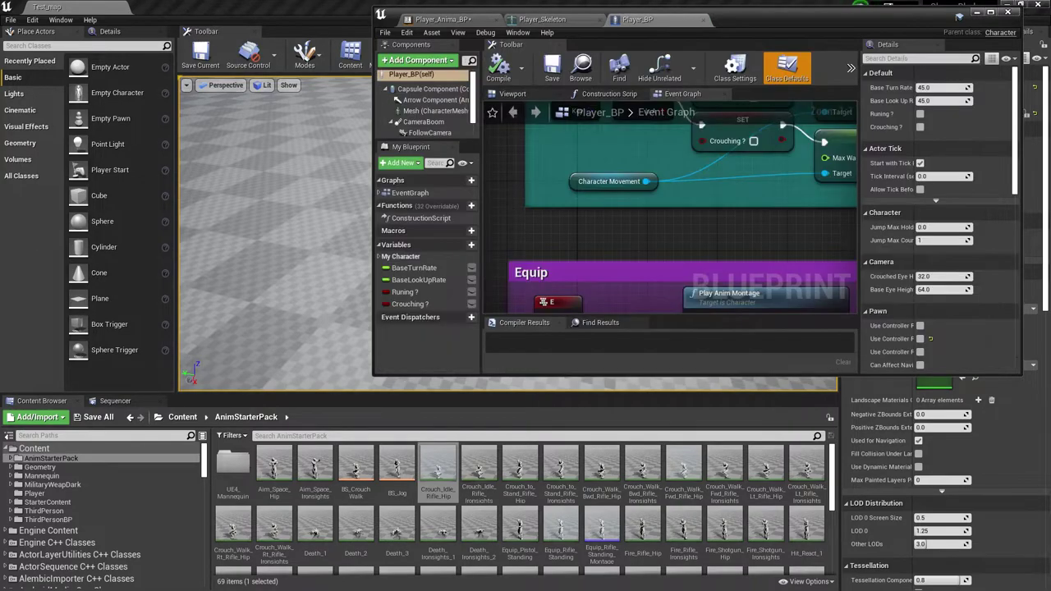
left_click_drag(807, 19, 705, 35)
left_click(70, 7)
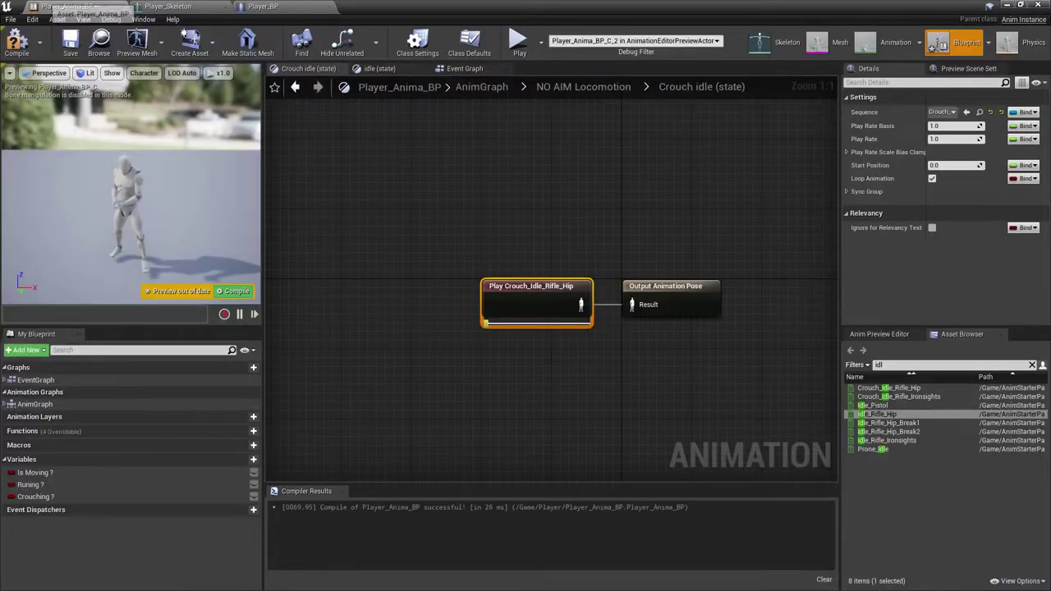
- Go back to the AnimGraph and open the idle state inside the AIM Locomotion_ state machine
left_click(482, 87)
right_click_drag(394, 361, 445, 296)
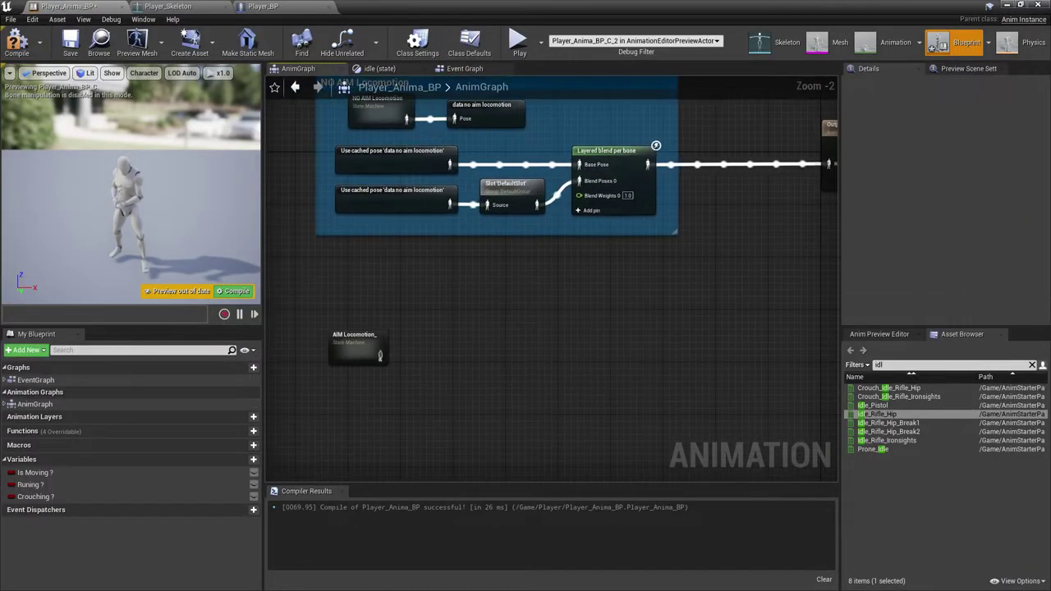
left_click(354, 350)
scroll(421, 343, "up", 2)
right_click_drag(422, 341, 485, 356)
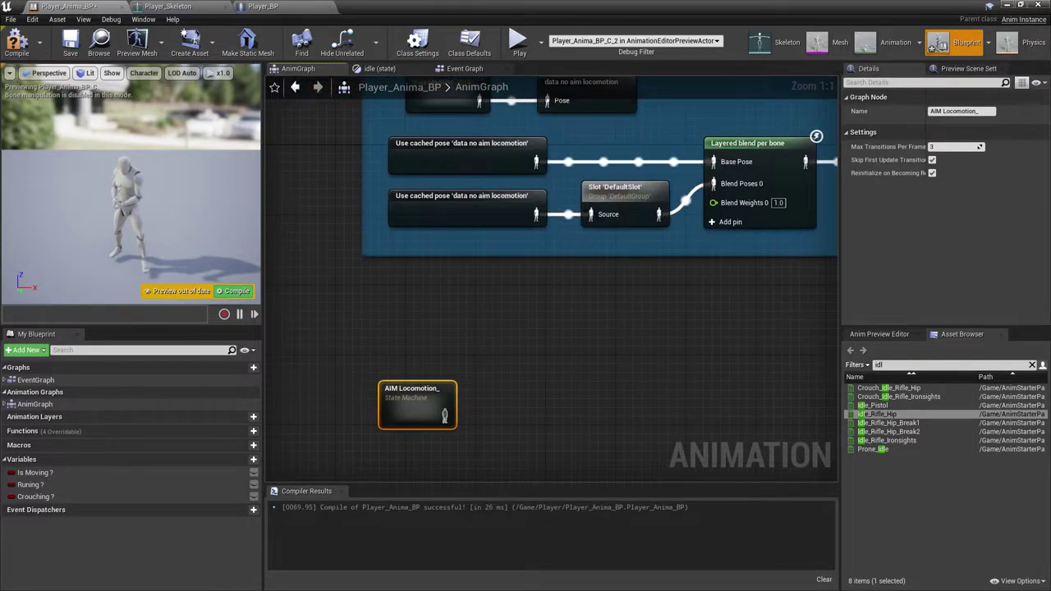
left_click(485, 356)
double_click(417, 405)
right_click_drag(419, 402, 486, 366)
double_click(439, 341)
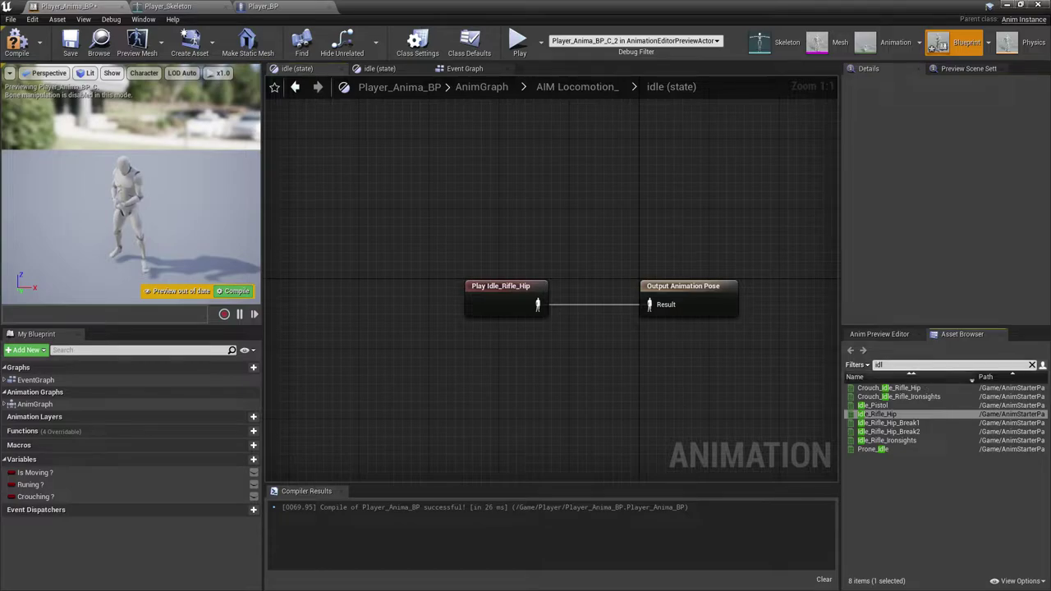
- Replace Idle_Rifle_Hip with Idle_Rifle_Ironsights in the idle state, connected to the Output Animation Pose result
left_click_drag(887, 440, 477, 337)
left_click_drag(567, 358, 653, 304)
left_click(515, 292)
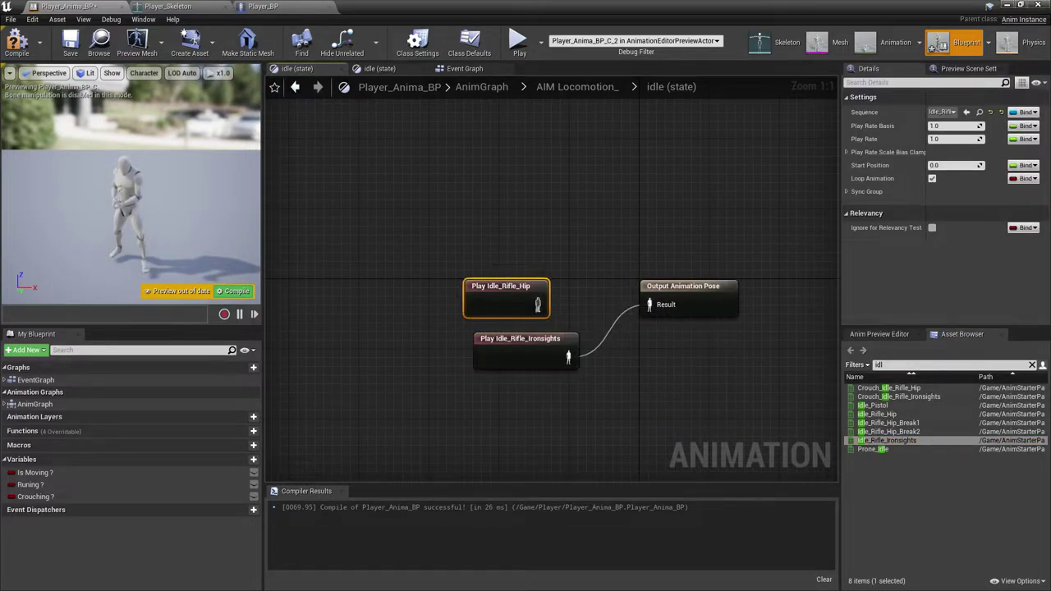
key("Delete")
left_click_drag(522, 343, 511, 280)
- In the Crouch idle state of AIM Locomotion_, replace Crouch_Idle_Rifle_Hip with Crouch_Idle_Rifle_Ironsights, connected to the Output Animation Pose result
left_click(577, 87)
right_click_drag(526, 156, 551, 333)
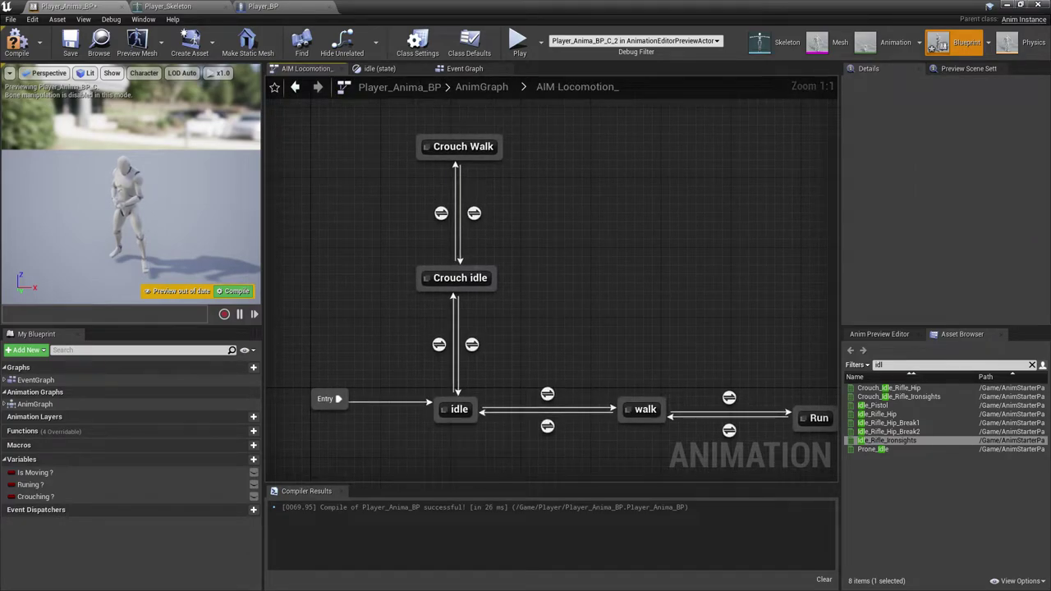
double_click(457, 278)
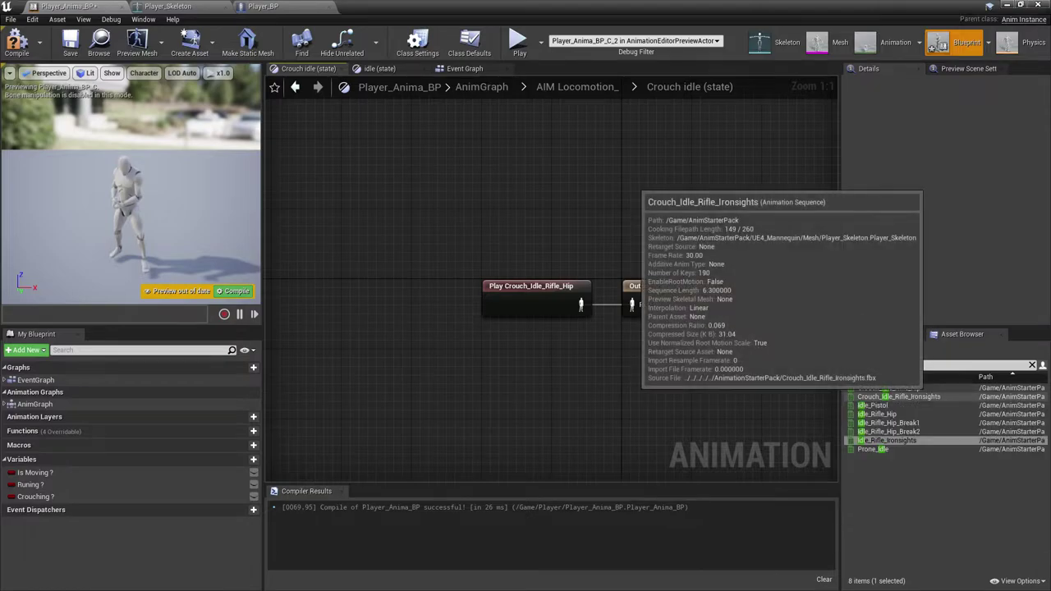
left_click_drag(918, 397, 491, 343)
left_click(534, 299)
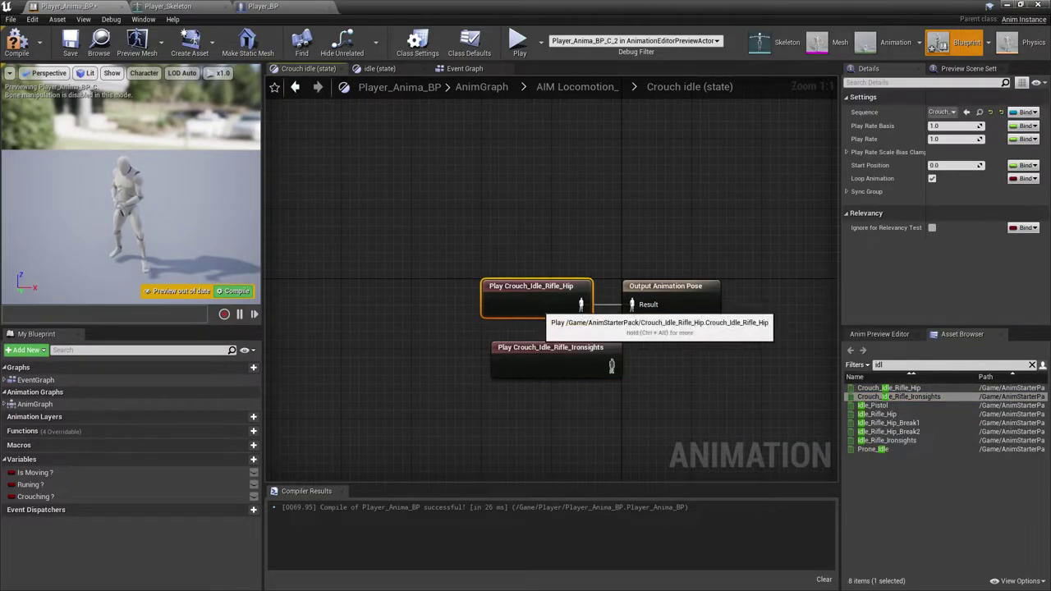
key("Delete")
left_click_drag(612, 366, 632, 305)
left_click_drag(558, 360, 488, 290)
left_click(525, 206)
- In the Crouch Walk state of AIM Locomotion_, replace Crouch_Walk_Fwd_Rifle_Hip with Crouch_Walk_Fwd_Rifle_Ironsights, connected to the Output Animation Pose result
left_click(579, 87)
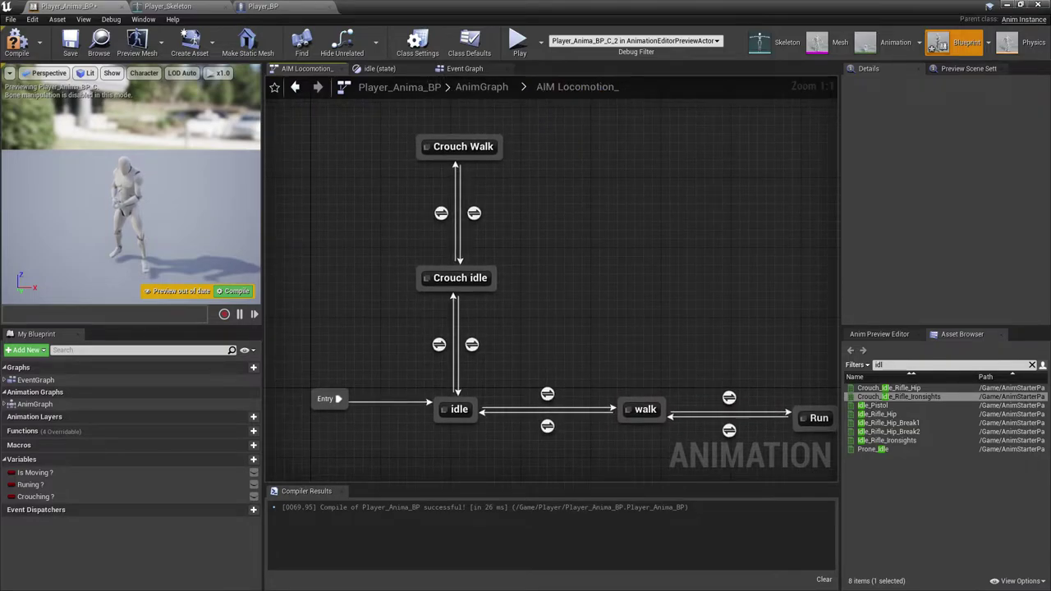
double_click(454, 148)
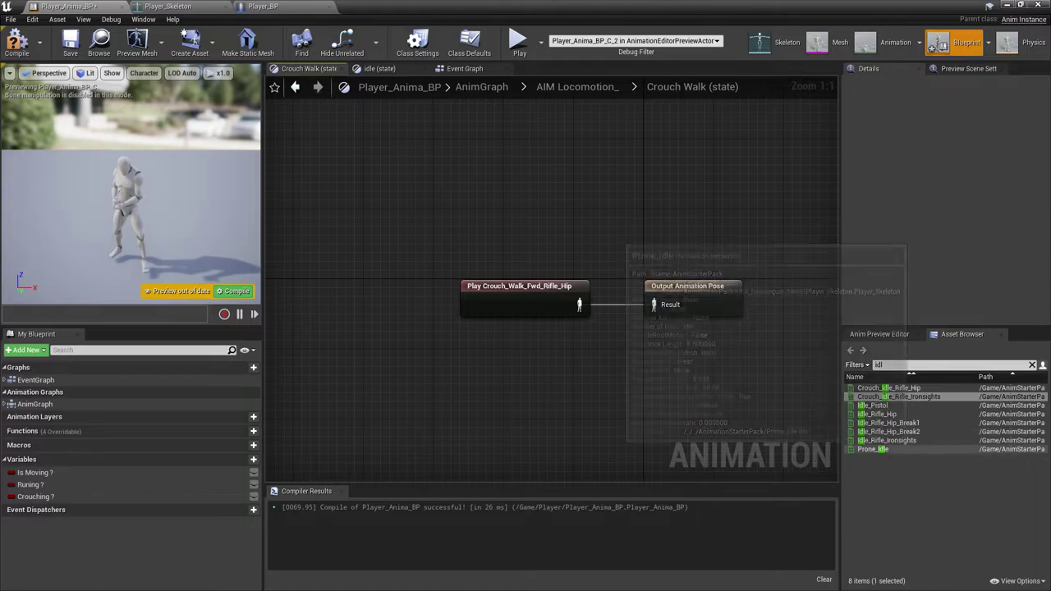
key("BackSpace")
key("BackSpace")
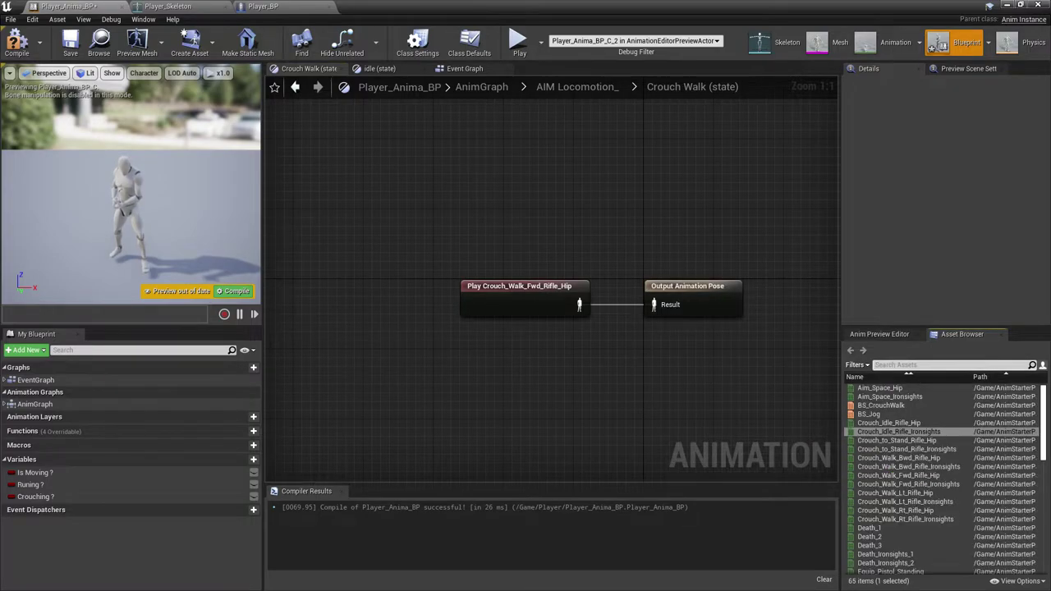
type("fr")
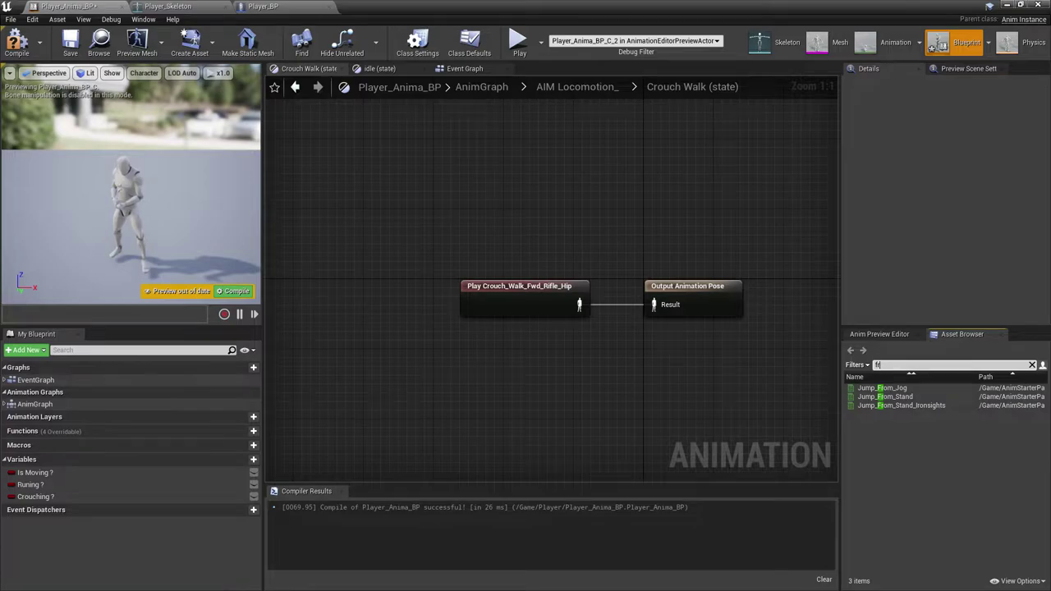
key("BackSpace")
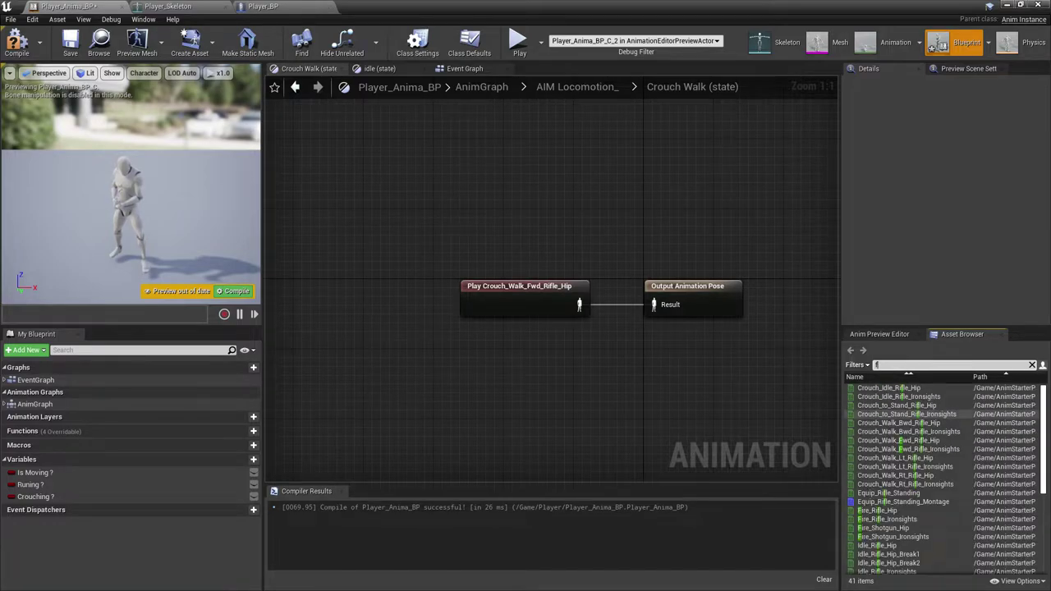
left_click_drag(900, 396, 924, 421)
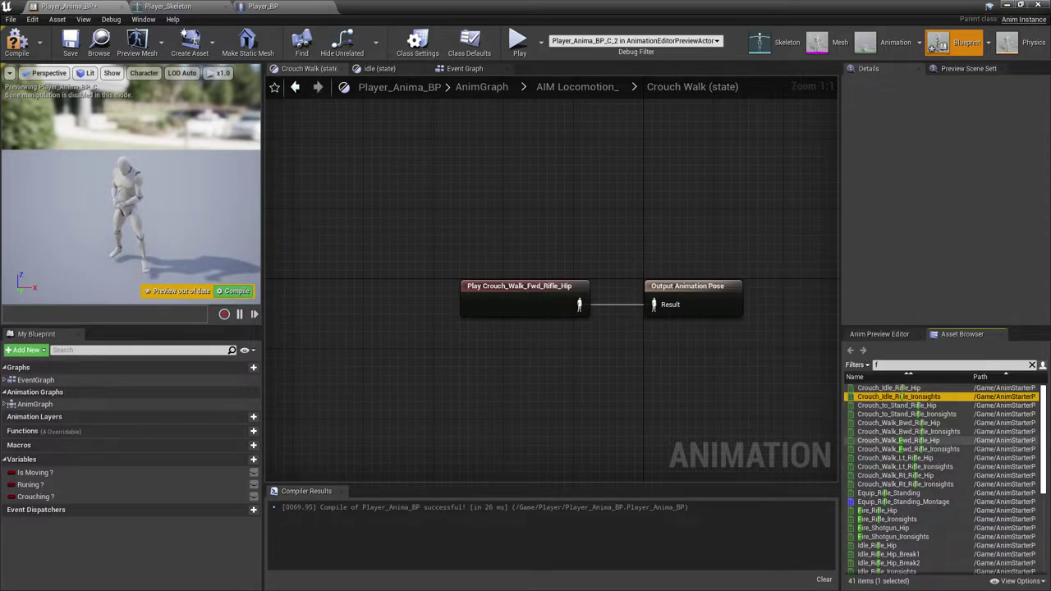
mouse_move(899, 441)
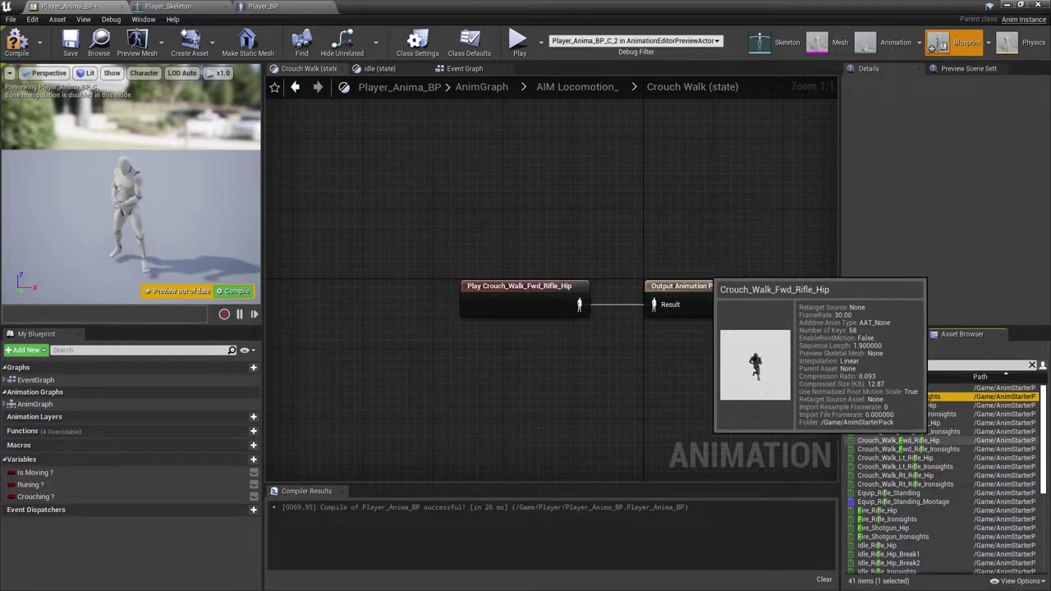
left_click_drag(931, 450, 464, 336)
left_click(527, 299)
key("Delete")
left_click_drag(601, 357, 653, 305)
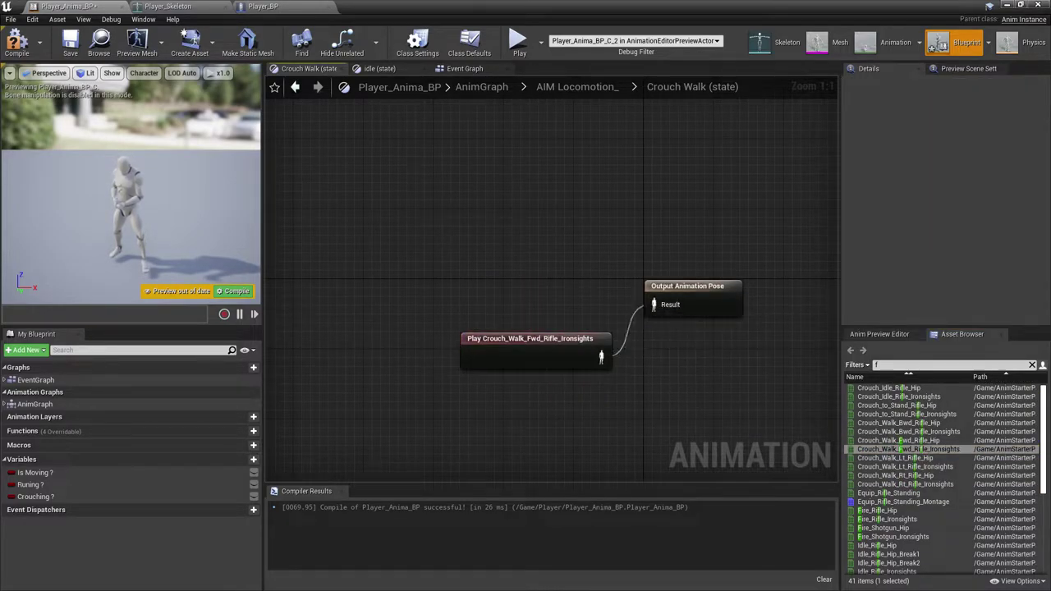
- Open the walk state of AIM Locomotion_ and filter the animation assets by "fwd"
left_click(577, 87)
right_click_drag(588, 286, 502, 213)
double_click(552, 286)
left_click(529, 300)
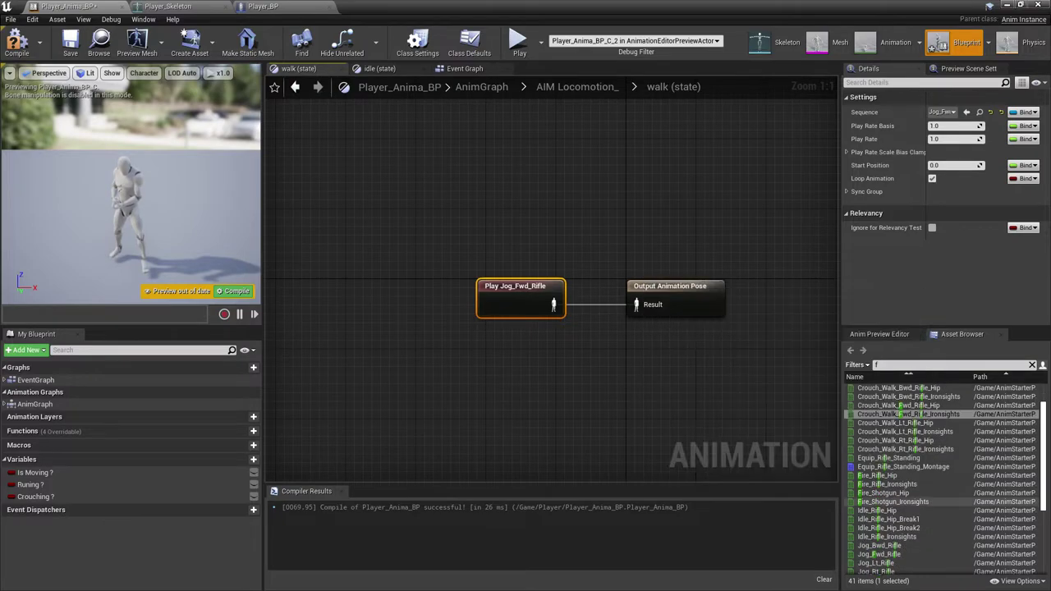
scroll(903, 501, "down", 3)
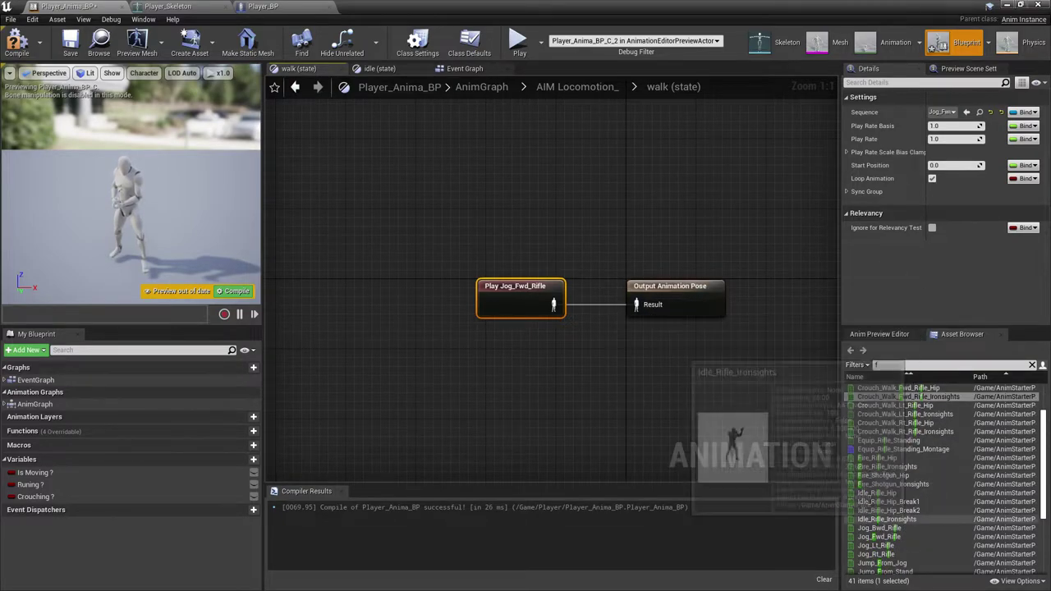
scroll(904, 432, "up", 3)
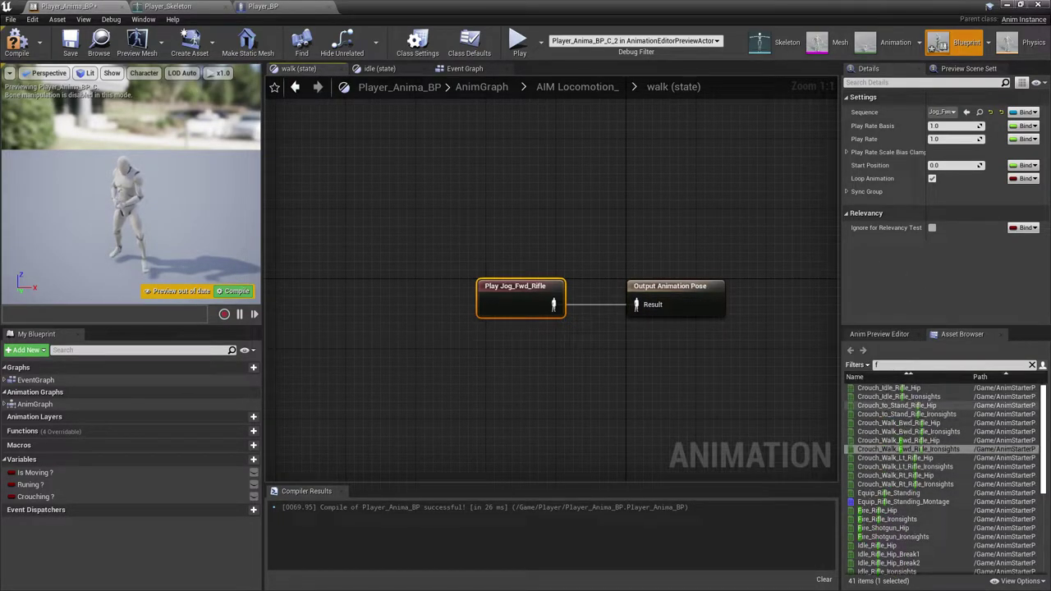
scroll(909, 449, "down", 8)
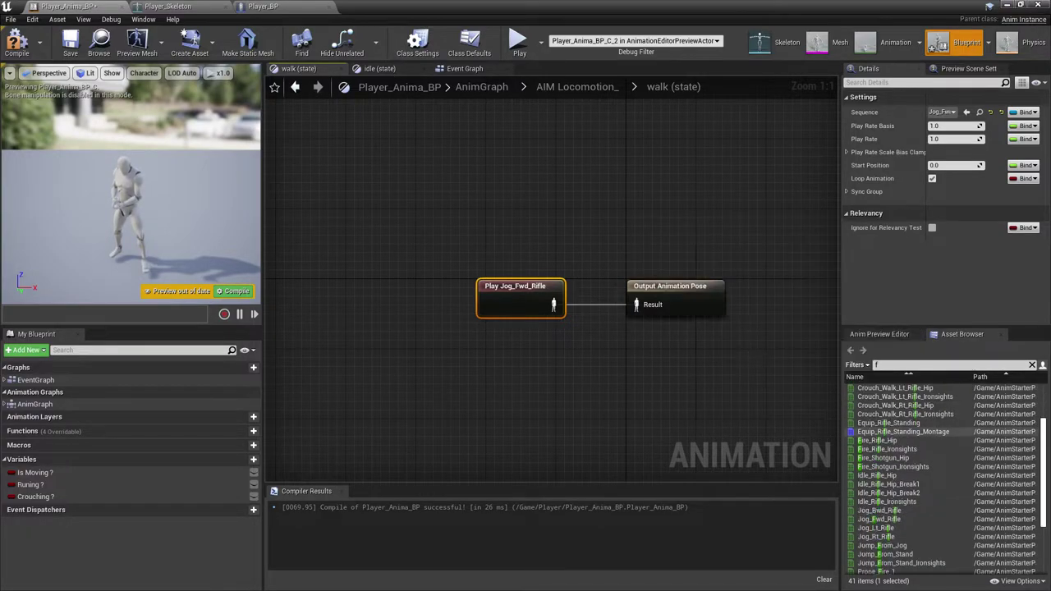
scroll(908, 449, "up", 8)
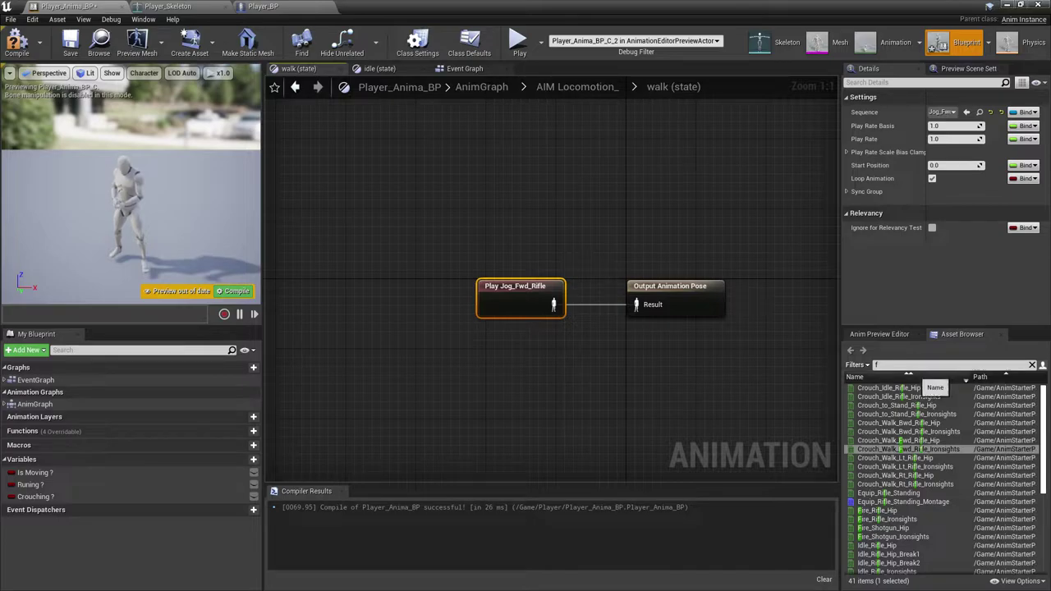
type("e")
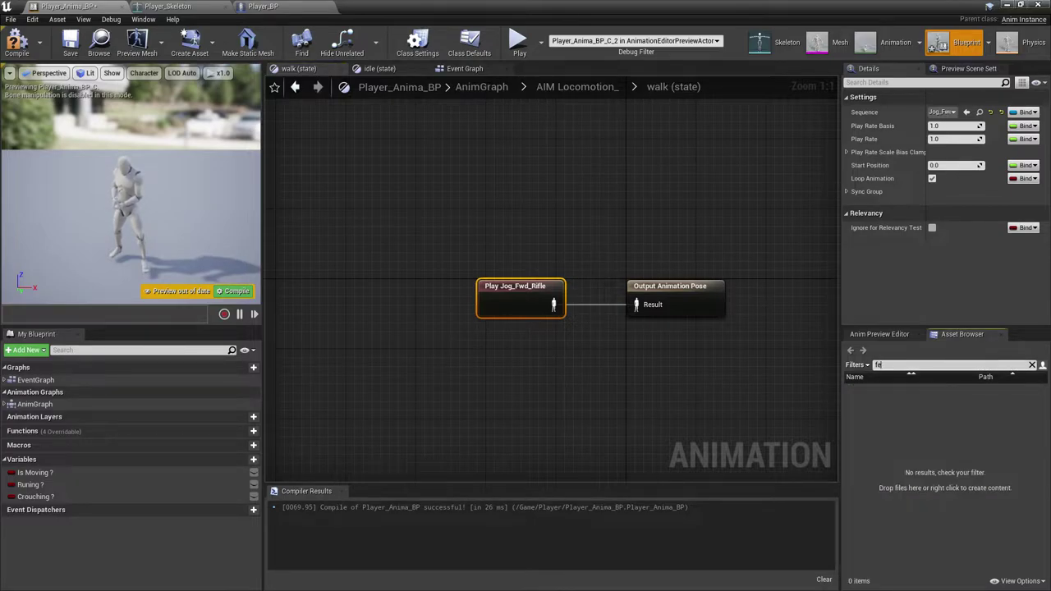
type("wd")
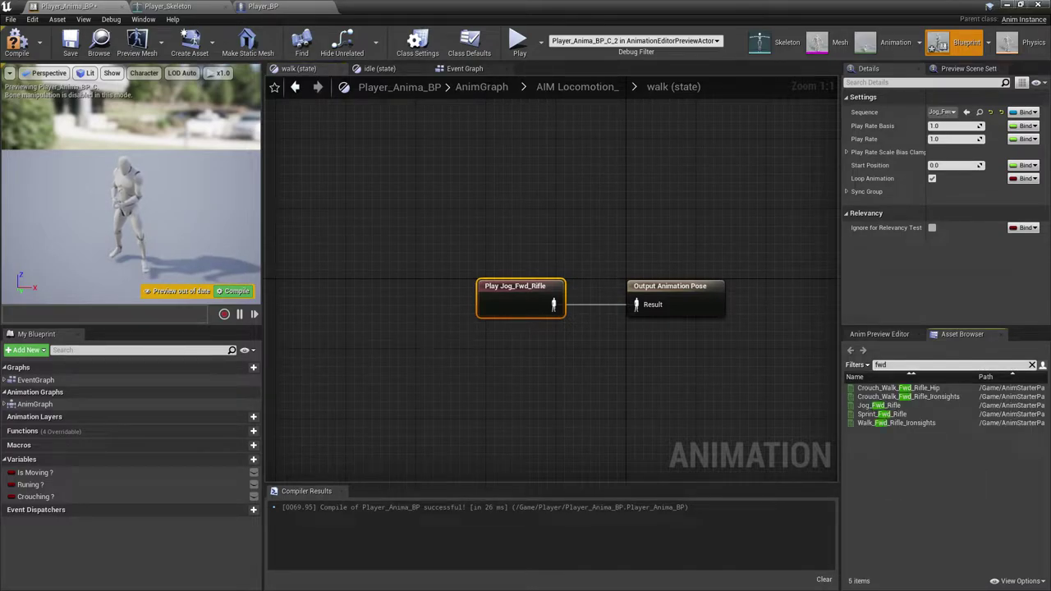
- Replace Jog_Fwd_Rifle with Walk_Fwd_Rifle_Ironsights in the walk state, connected to the Output Animation Pose result
mouse_move(880, 406)
mouse_move(892, 423)
left_click_drag(892, 423, 425, 378)
left_click(516, 303)
key("Delete")
left_click_drag(540, 401, 636, 304)
left_click_drag(501, 382, 527, 294)
- Compile and save Player_Anima_BP and return to the AIM Locomotion_ state machine overview
left_click(17, 42)
left_click(83, 19)
left_click(71, 43)
left_click(579, 87)
right_click_drag(693, 225, 551, 344)
left_click(17, 46)
right_click_drag(509, 247, 589, 255)
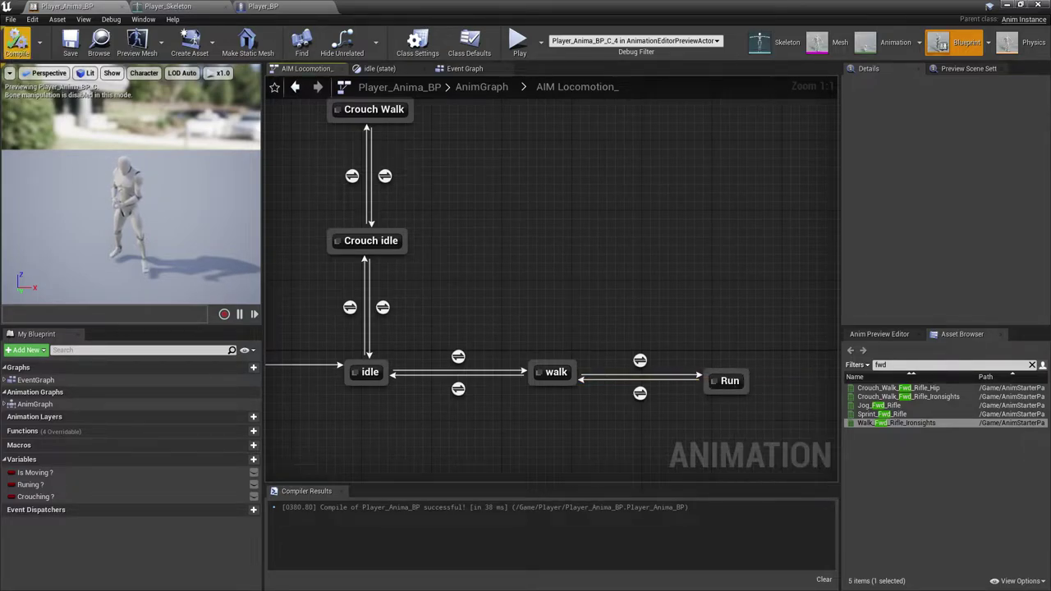
left_click(16, 42)
left_click(71, 43)
right_click_drag(559, 149, 553, 212)
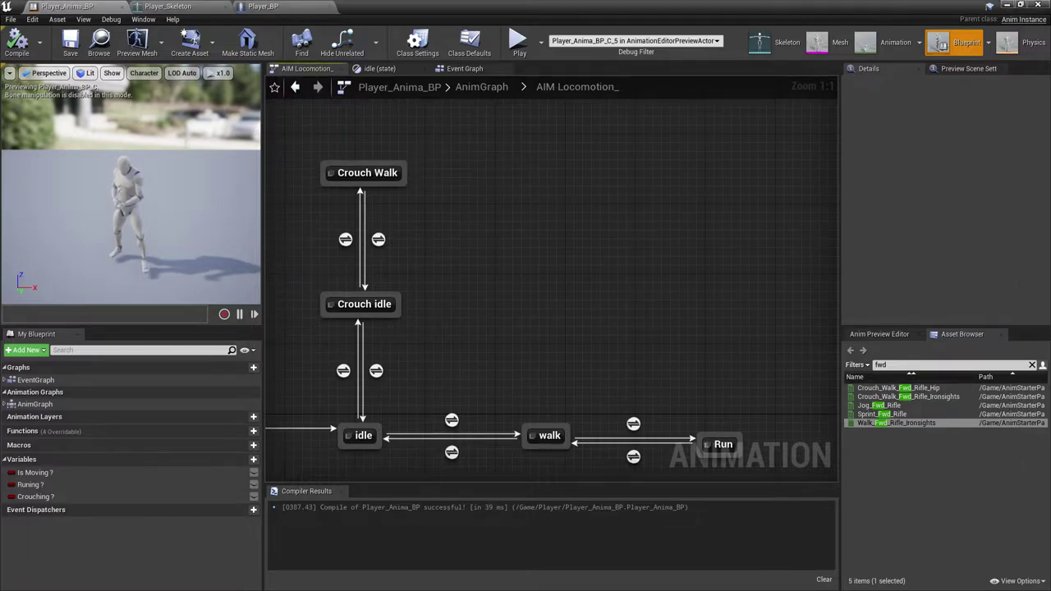
- In the AnimGraph, add a saved cached pose node fed by the AIM Locomotion_ state machine and align it beside the machine
left_click(464, 69)
right_click_drag(510, 271, 562, 220)
left_click(307, 69)
left_click(482, 87)
right_click_drag(484, 263, 592, 168)
scroll(460, 302, "up", 2)
left_click_drag(428, 344, 488, 344)
type("save")
key("Return")
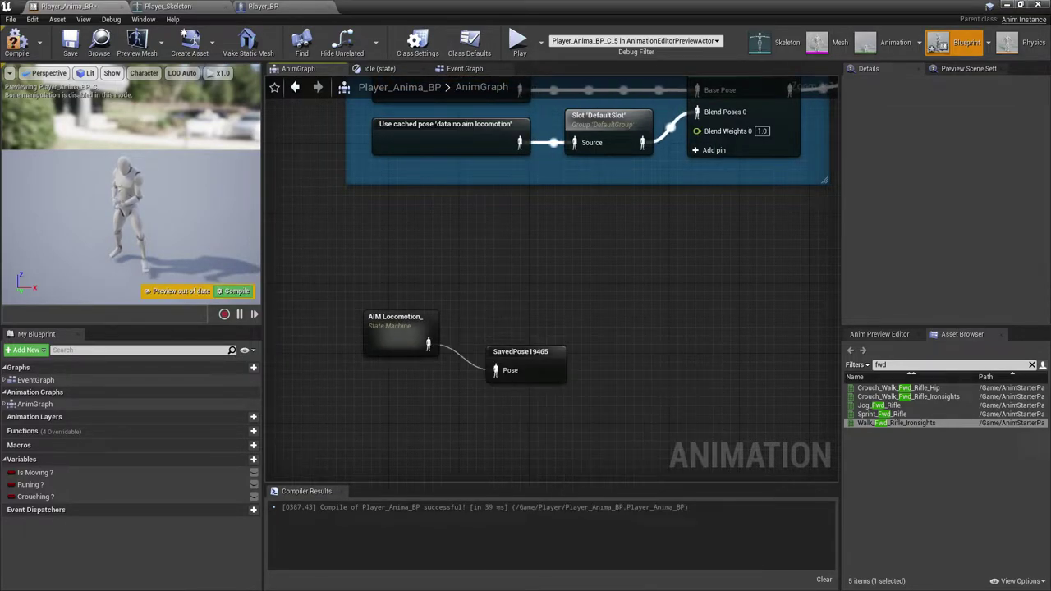
left_click_drag(534, 356, 551, 330)
left_click(551, 329)
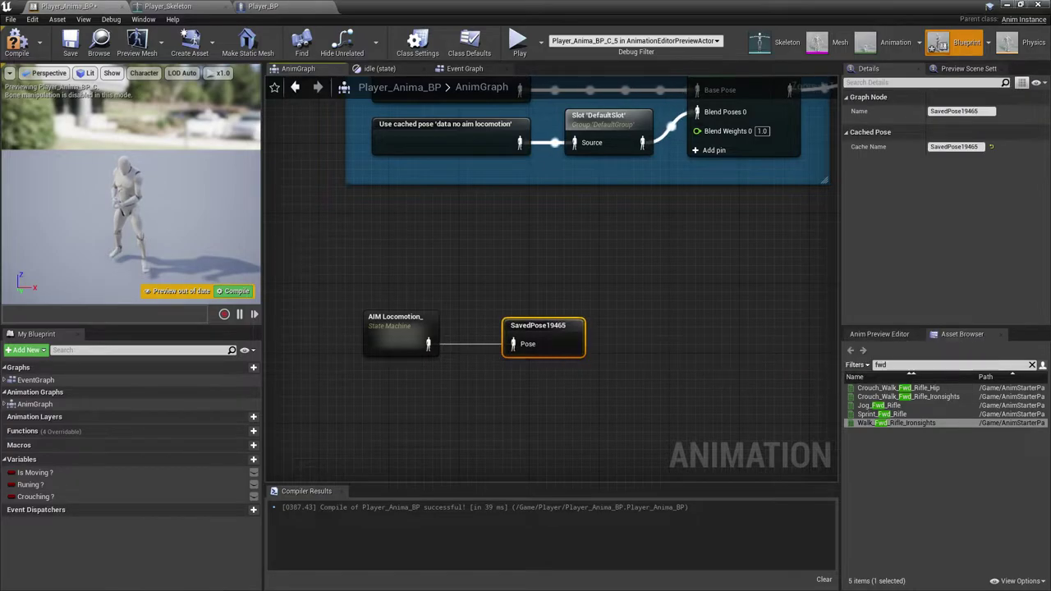
- Rename the cached pose connected to AIM Locomotion_ as "data aim locomaTION"
key("Escape")
key("Delete")
key("ctrl+z")
right_click_drag(635, 306, 602, 360)
left_click(485, 382)
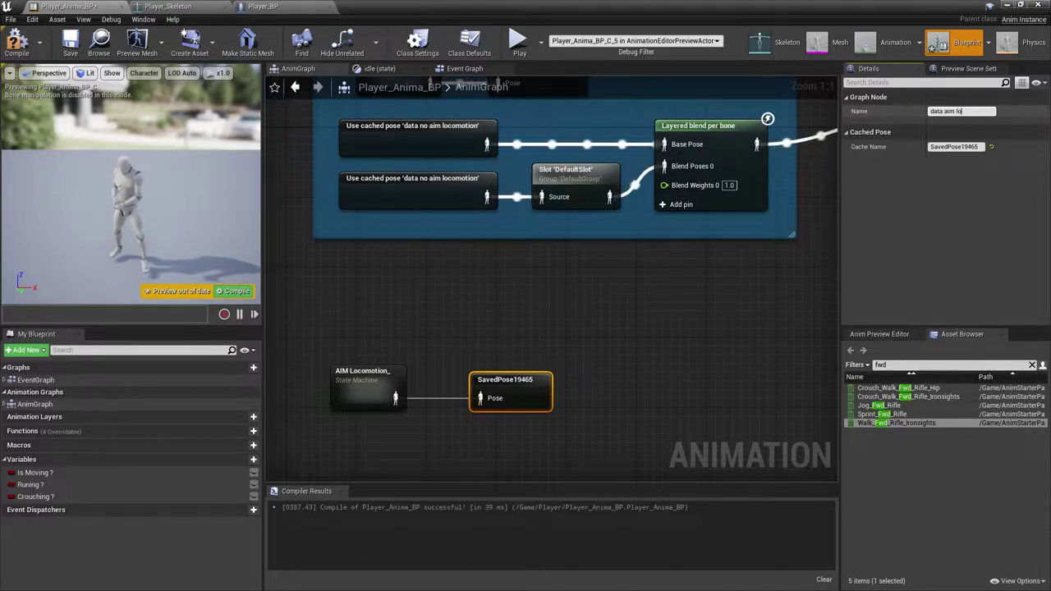
key("Return")
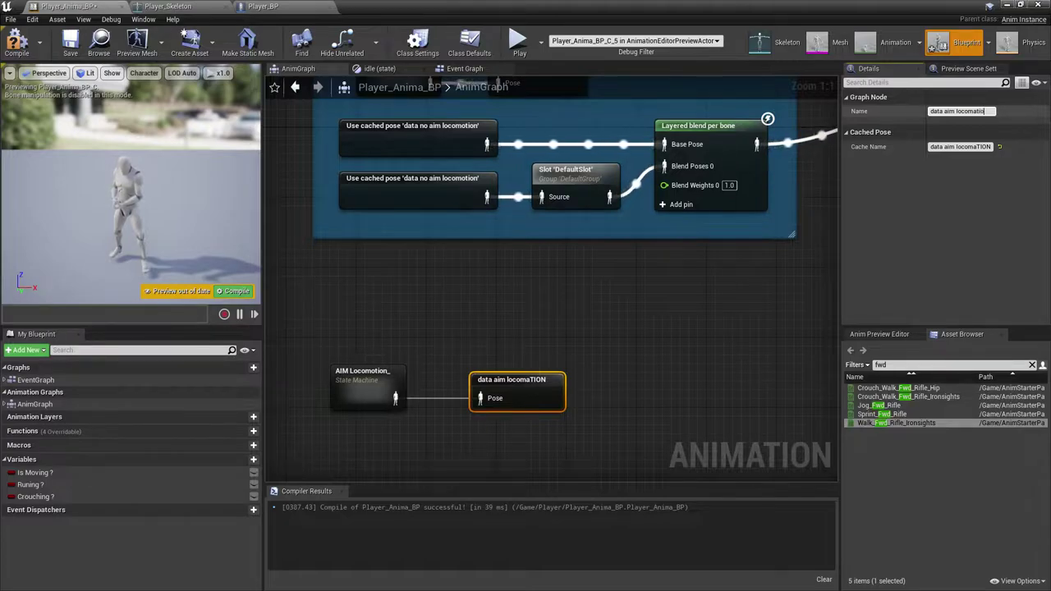
left_click(633, 424)
right_click_drag(633, 425, 648, 313)
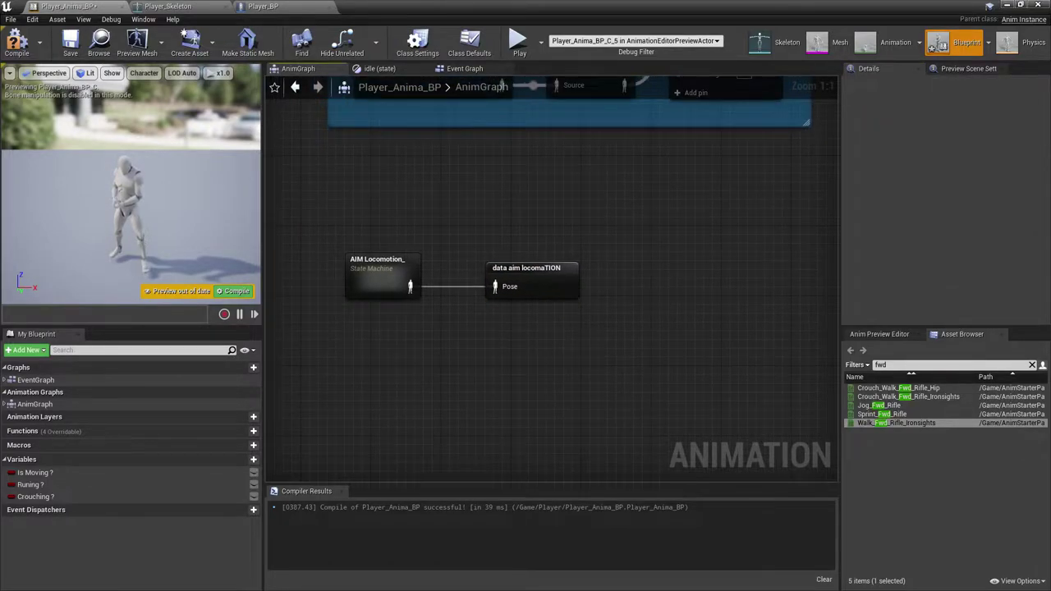
- Place two Use cached pose 'data aim locomaTION' nodes one above the other beneath the AIM Locomotion_ state machine
right_click(399, 331)
type("data")
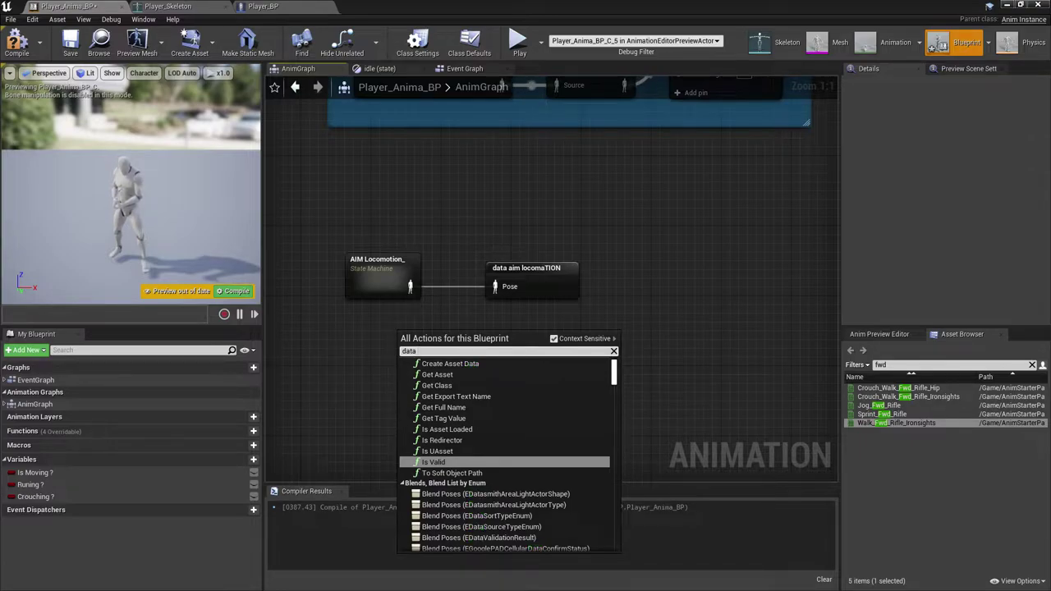
type(" aim")
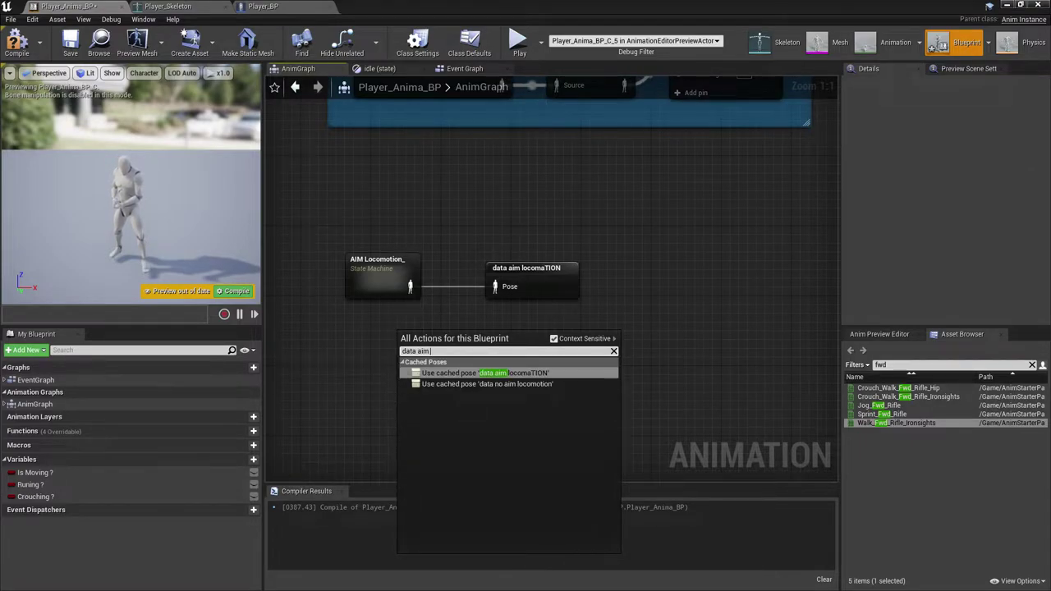
left_click(544, 373)
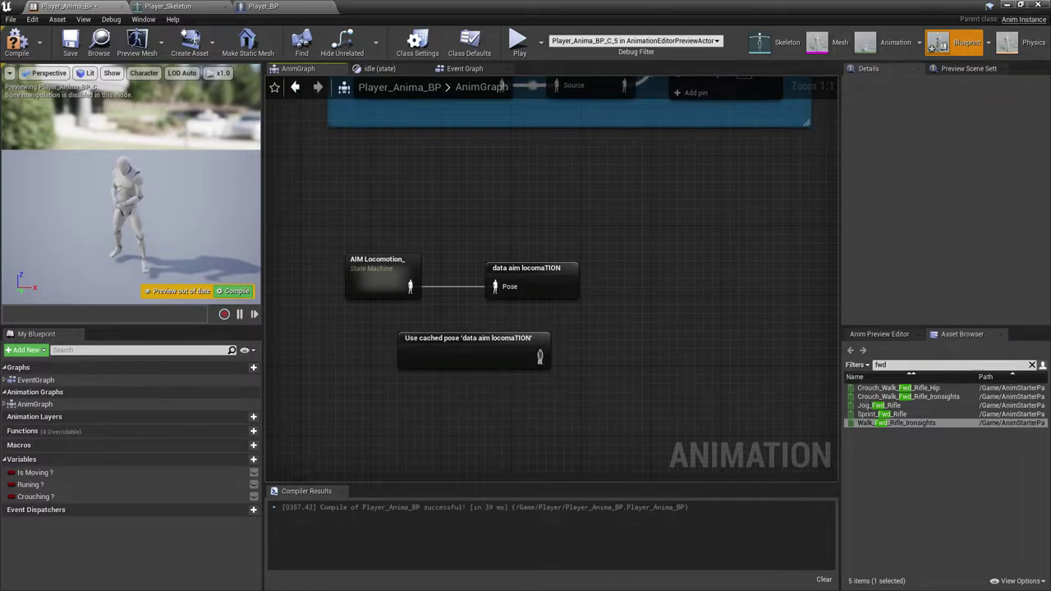
left_click(538, 275)
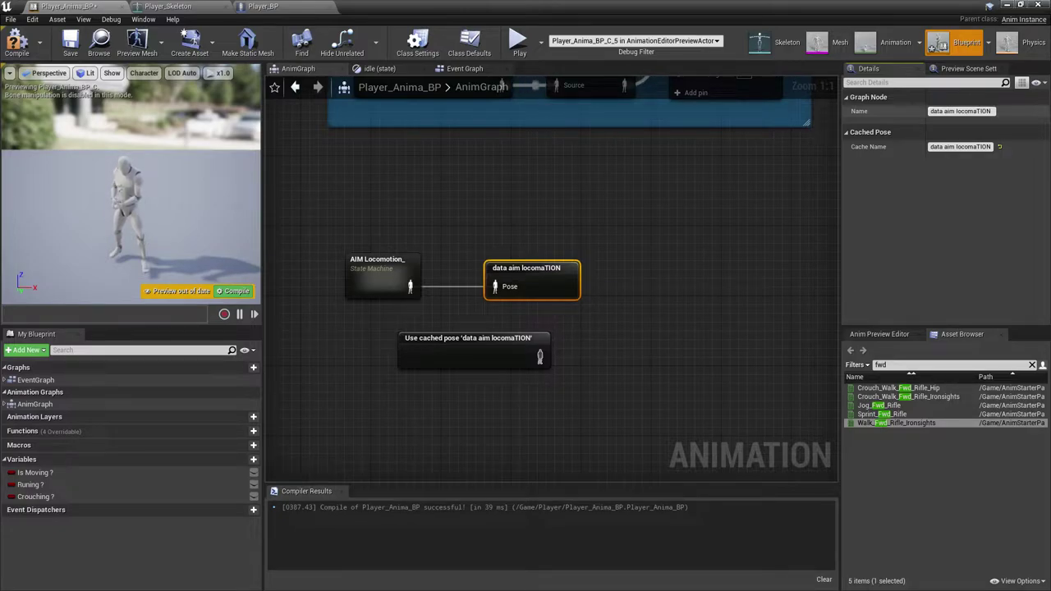
left_click(501, 396)
left_click_drag(453, 361, 408, 370)
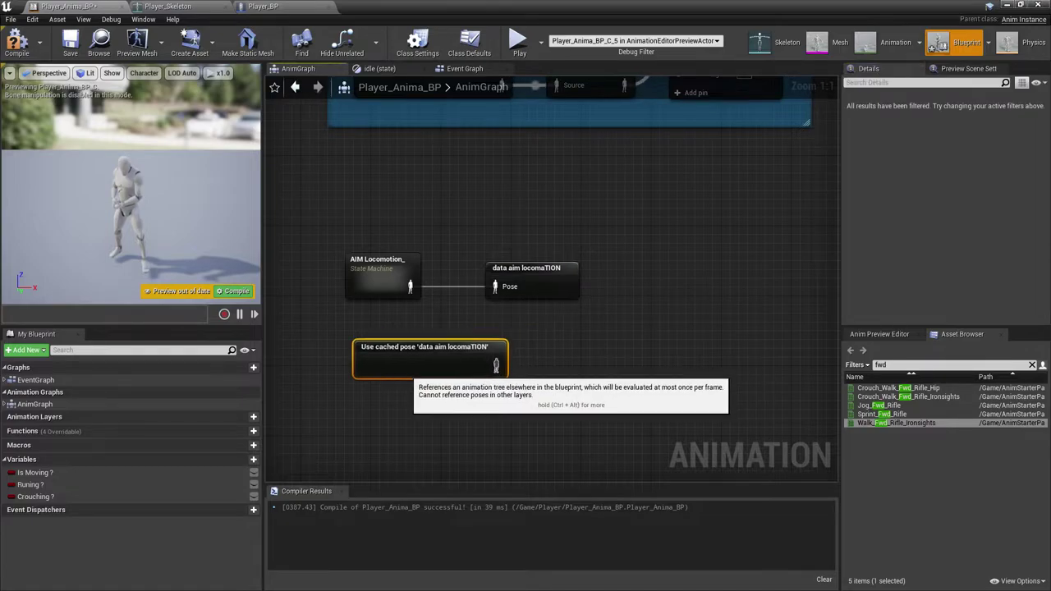
right_click_drag(461, 350, 457, 325)
key("ctrl+v")
left_click_drag(538, 347, 398, 389)
right_click_drag(519, 325, 420, 437)
- Duplicate the Layered blend per bone node beside the aim cached poses and connect the upper cached pose to its Base Pose
right_click(510, 249)
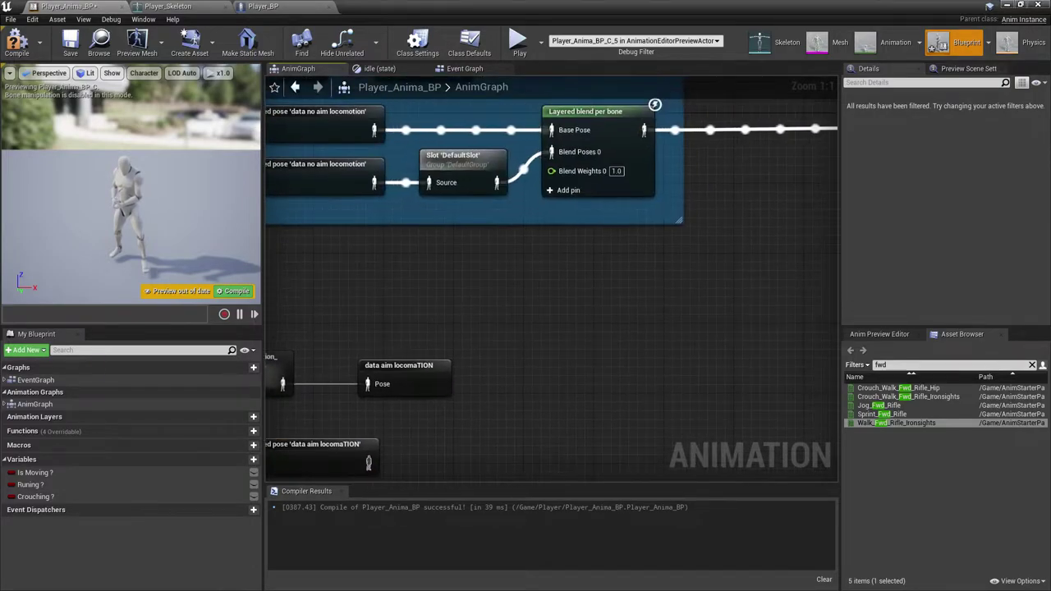
left_click(628, 133)
key("ctrl+c")
key("ctrl+v")
left_click_drag(712, 202, 561, 377)
right_click_drag(562, 377, 645, 206)
left_click_drag(635, 222, 572, 343)
left_click_drag(651, 194, 671, 232)
left_click_drag(451, 292, 635, 221)
left_click_drag(668, 203, 633, 273)
- Duplicate the Slot 'DefaultSlot' node and connect it between the lower aim cached pose and Blend Poses 0 of the new blend
right_click_drag(566, 218, 530, 433)
left_click(523, 210)
key("ctrl+c")
key("ctrl+v")
right_click_drag(509, 394, 560, 220)
left_click_drag(594, 242, 490, 411)
left_click_drag(524, 396, 612, 354)
- Enclose all the aim locomotion nodes in a comment box titled "AIM Locomation data"
scroll(613, 355, "down", 3)
right_click_drag(612, 354, 532, 365)
left_click_drag(322, 262, 590, 479)
key("c")
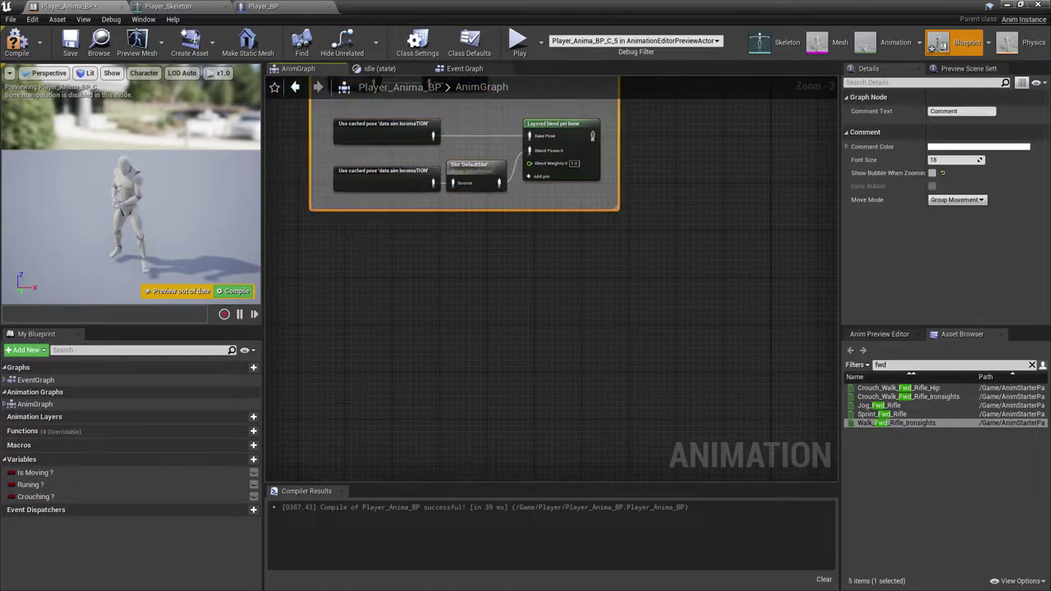
right_click_drag(702, 178, 745, 463)
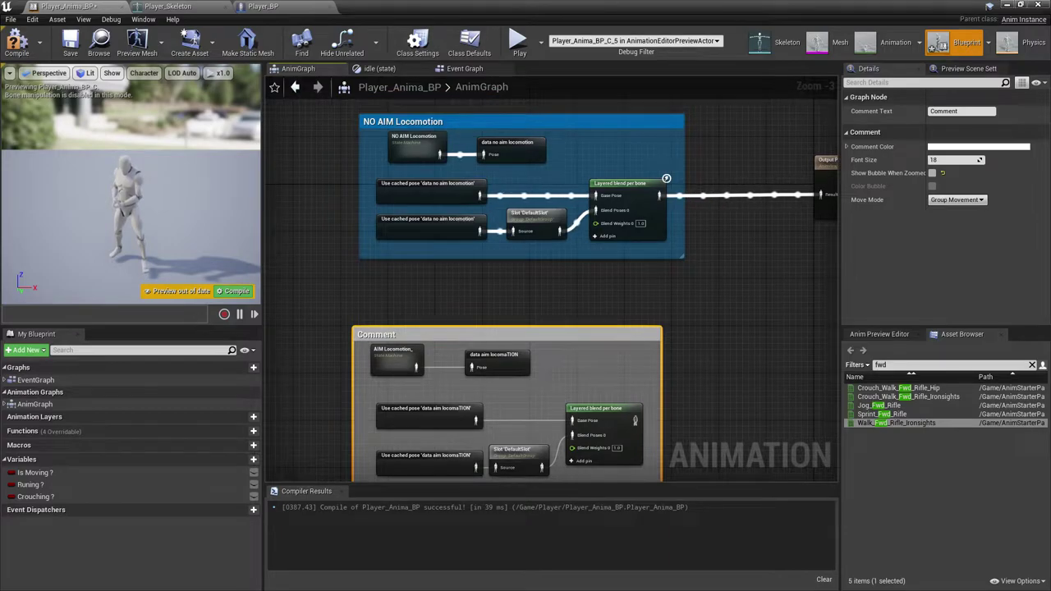
key("Delete")
key("ctrl+z")
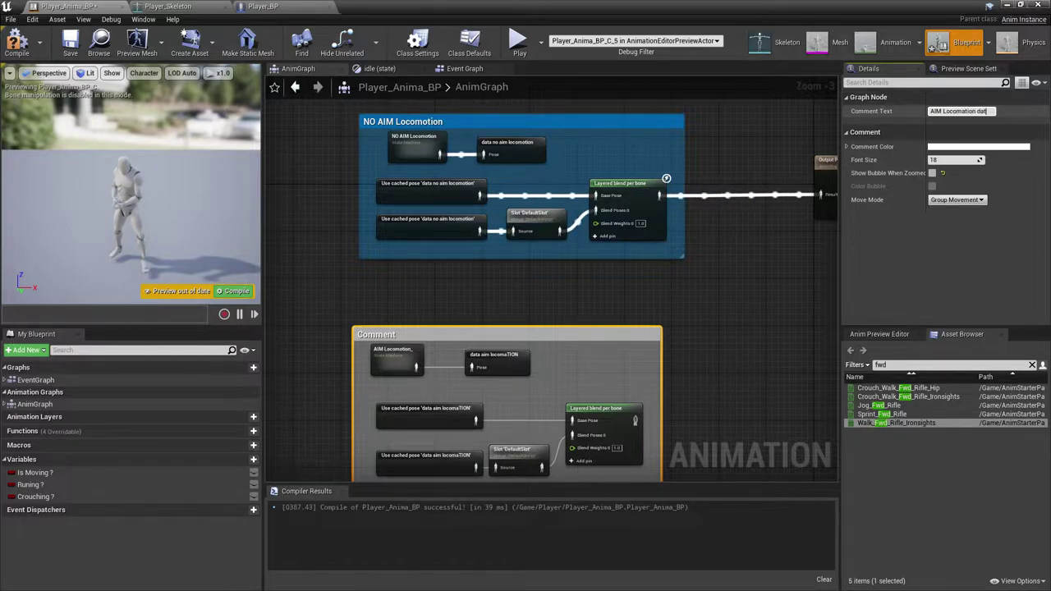
right_click_drag(722, 328, 577, 288)
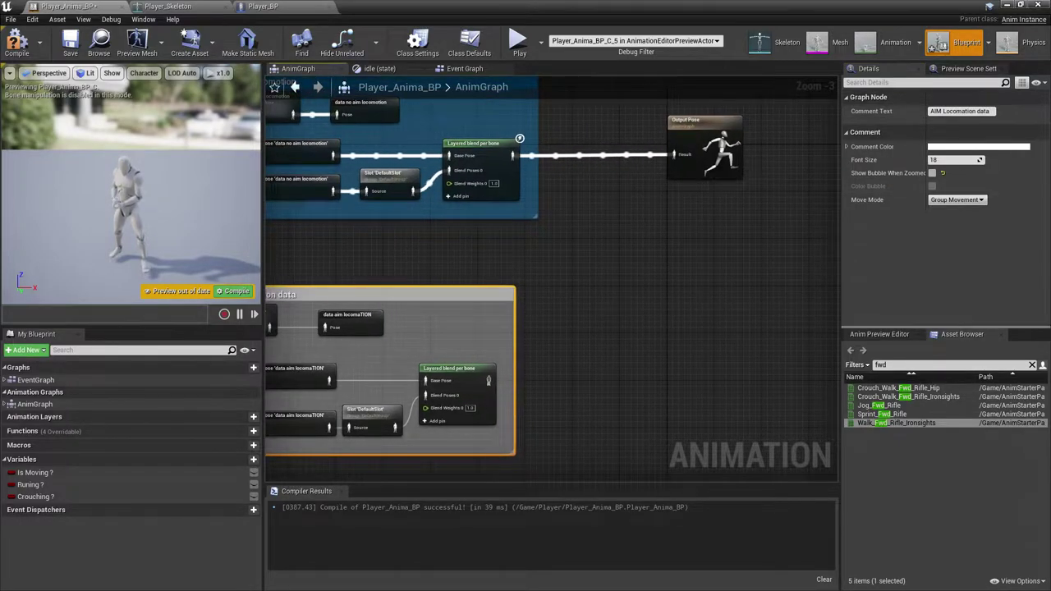
- Change the colour of the "AIM Locomation data" comment box to cyan
left_click(950, 147)
left_click_drag(777, 240, 732, 220)
left_click(880, 414)
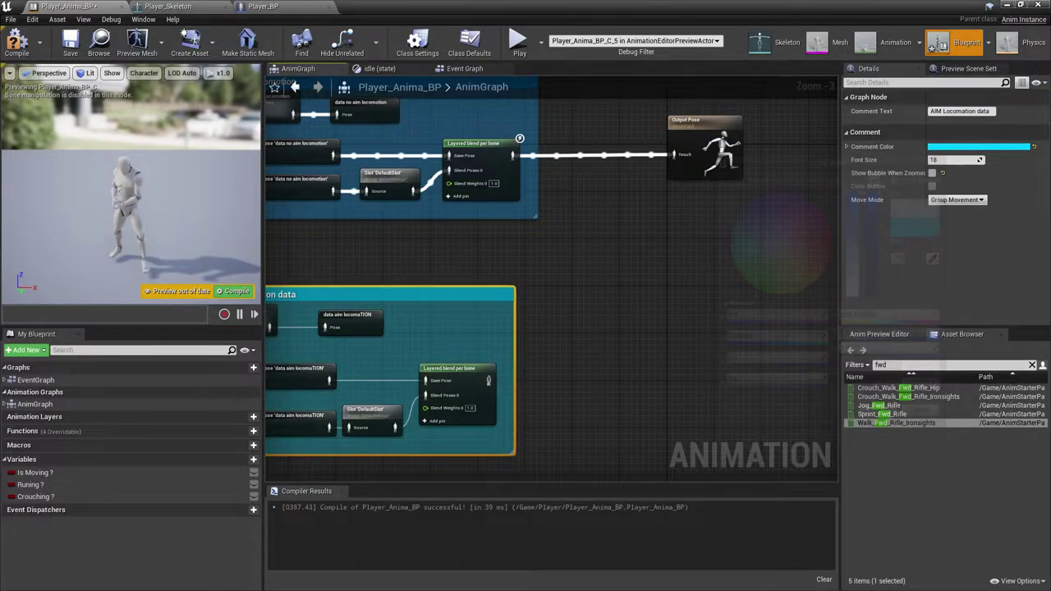
left_click(573, 225)
- Add a Blend Poses by bool node in the empty graph area below Output Pose
right_click_drag(573, 226, 565, 254)
scroll(565, 254, "up", 1)
right_click(564, 254)
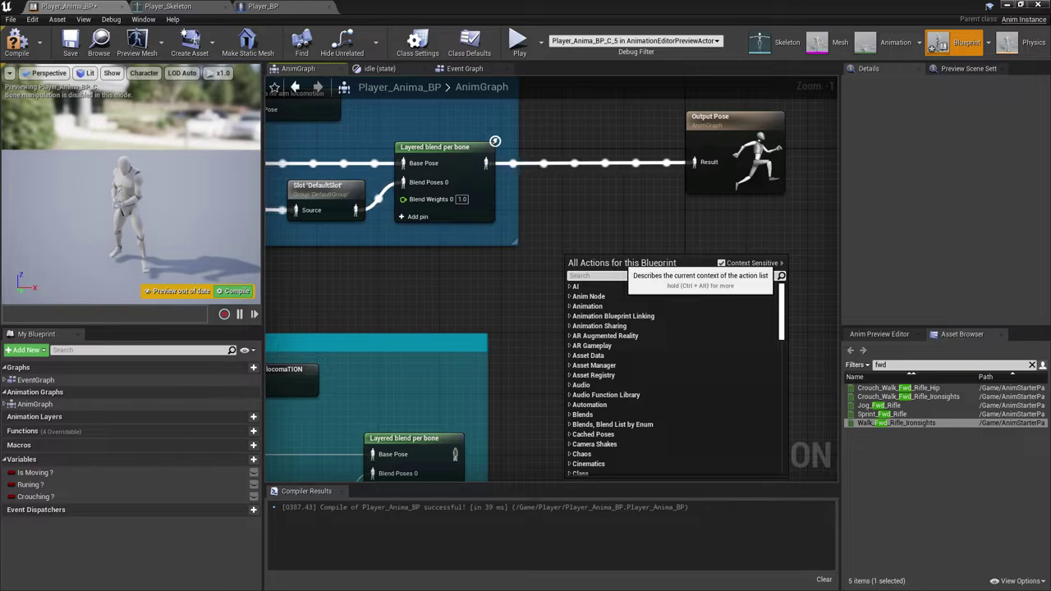
type("ler")
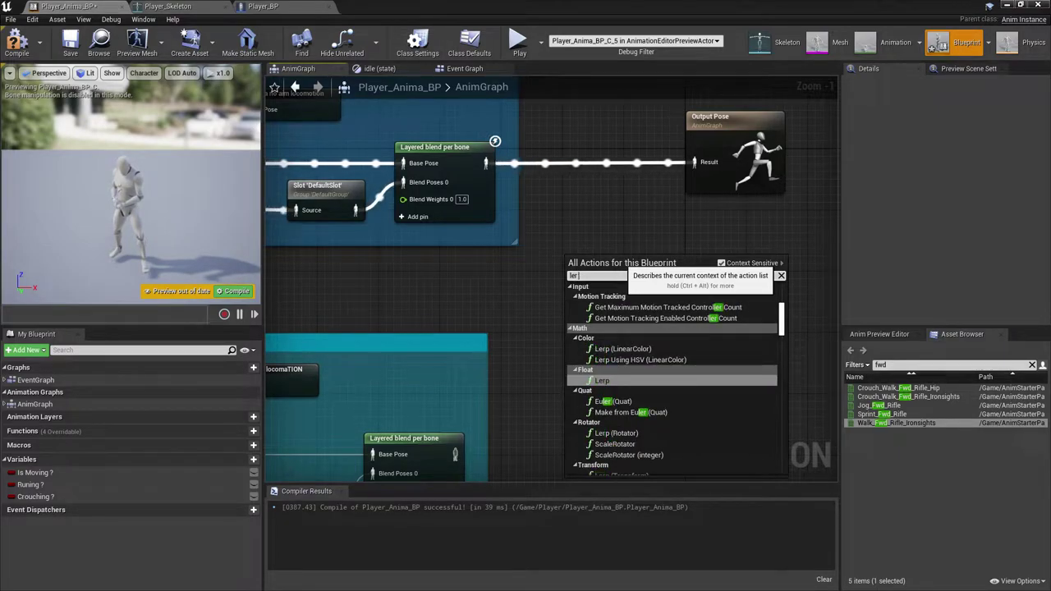
type(" by")
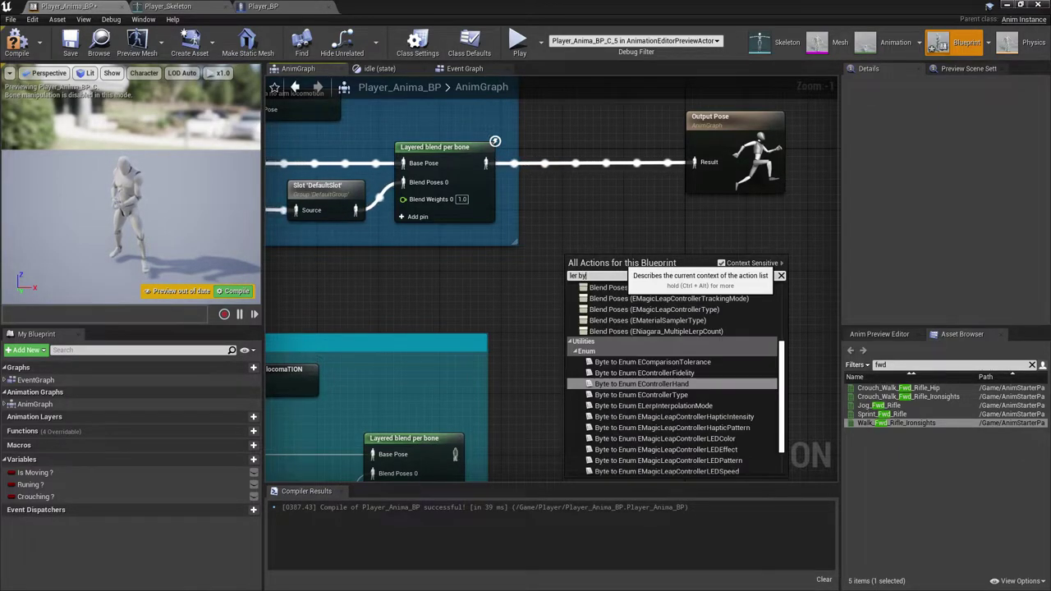
type(" bool")
key("BackSpace")
key("BackSpace")
key("BackSpace")
key("BackSpace")
key("BackSpace")
key("BackSpace")
key("BackSpace")
key("BackSpace")
key("BackSpace")
key("BackSpace")
type("bo")
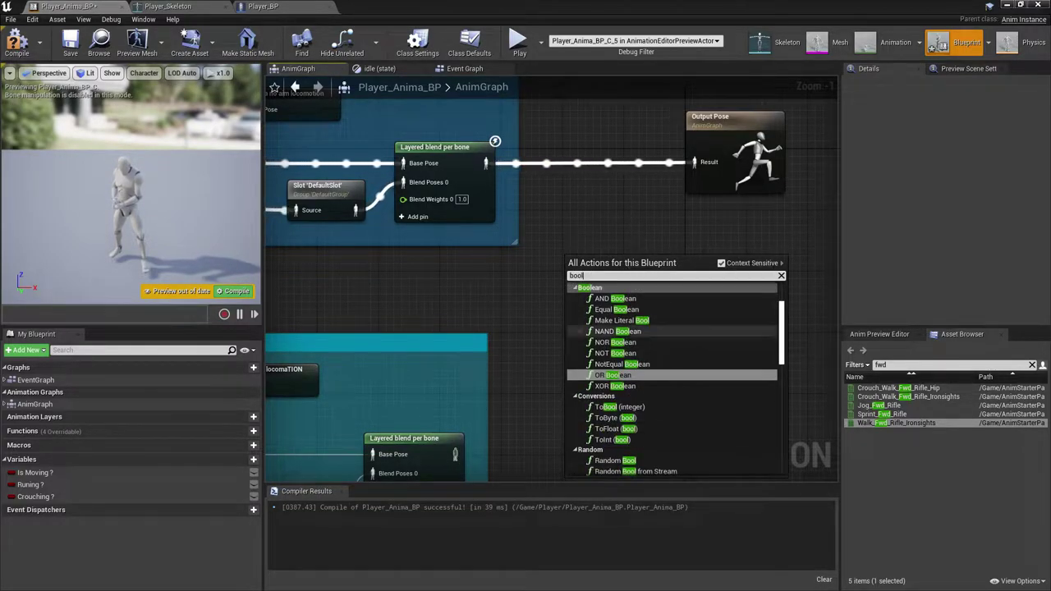
type("ol")
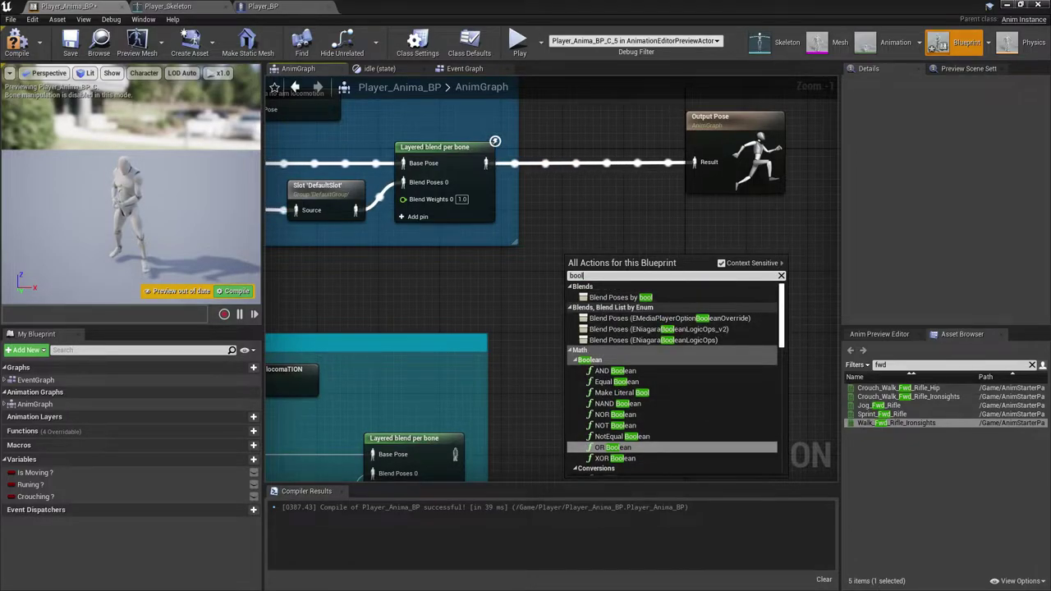
left_click(620, 298)
- Create a Boolean variable named "AIM ?" in Player_Anima_BP
right_click_drag(485, 314, 533, 239)
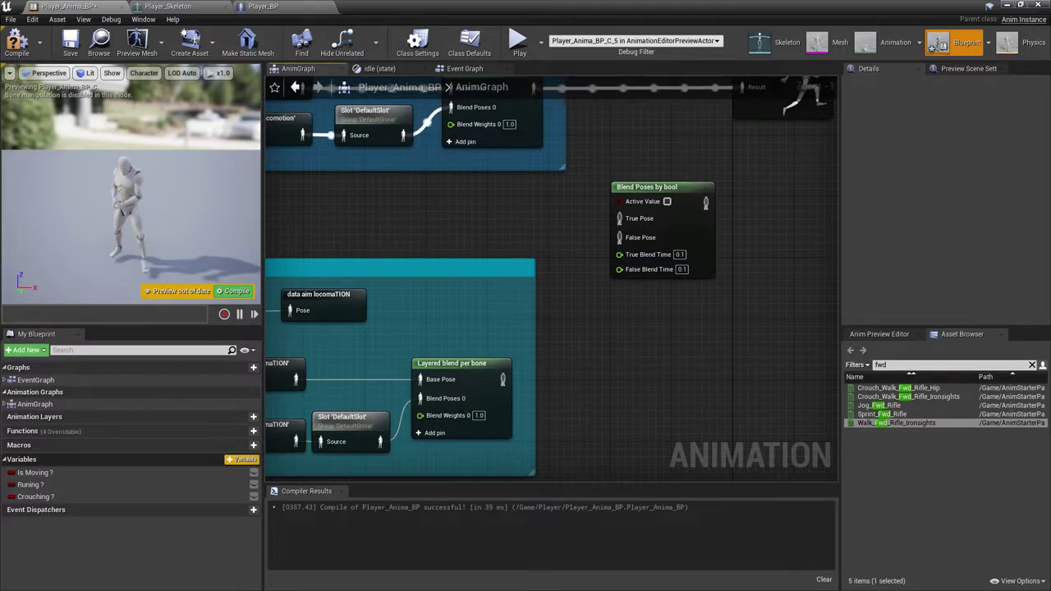
left_click(241, 459)
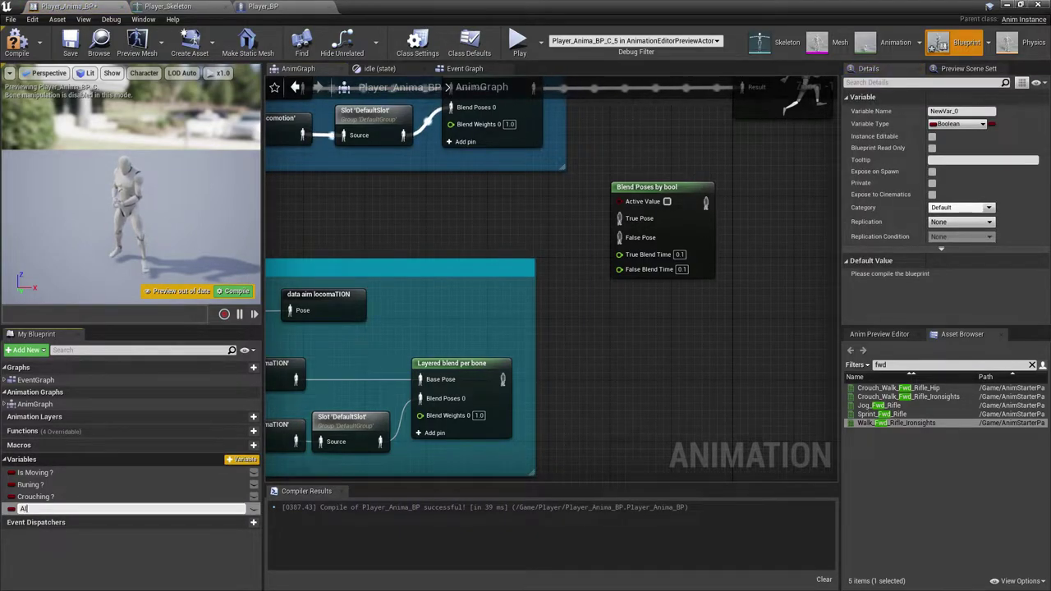
type("?")
key("Return")
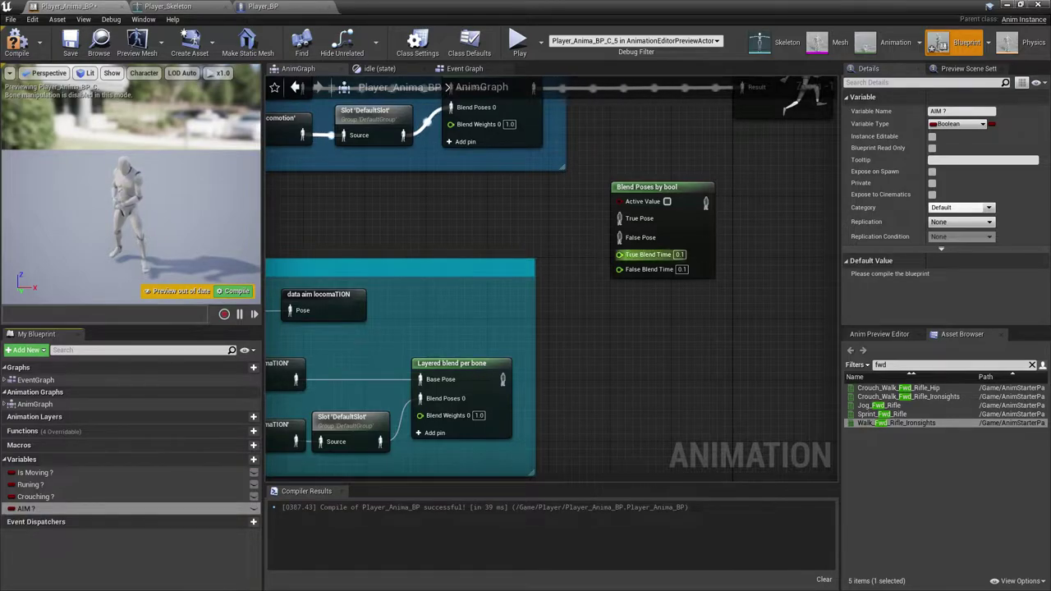
- Place an AIM ? getter in the AnimGraph and connect it to Active Value of the Blend Poses by bool node
right_click_drag(659, 195, 622, 238)
scroll(623, 238, "up", 1)
left_click_drag(27, 509, 460, 233)
left_click(483, 248)
left_click_drag(523, 241, 584, 248)
mouse_move(628, 234)
left_mouse_down()
mouse_move(642, 222)
mouse_move(616, 235)
mouse_move(628, 235)
left_mouse_up()
right_click_drag(585, 264, 735, 254)
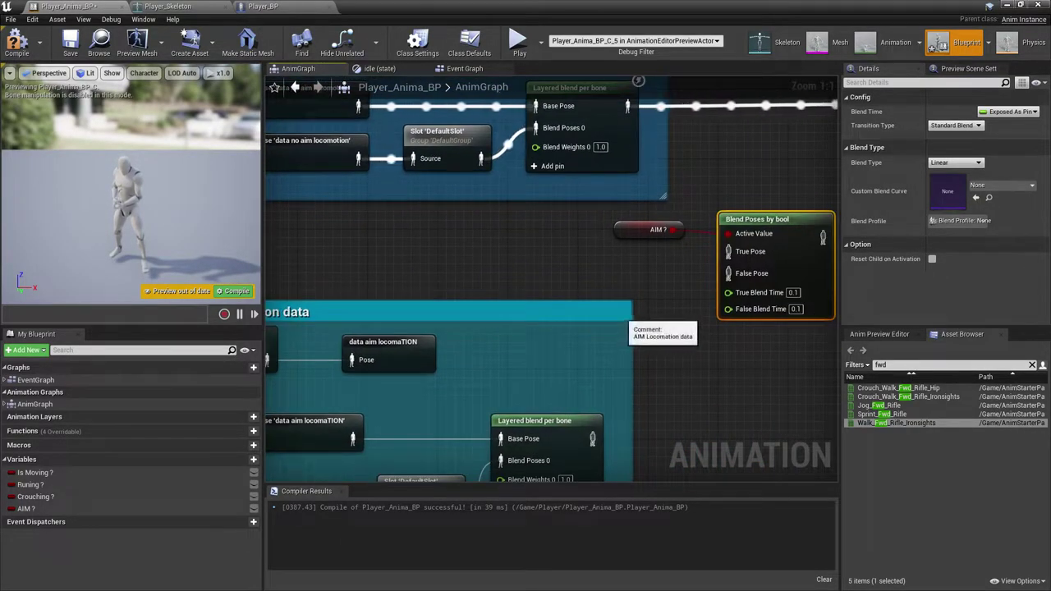
- Swap the two comment boxes so that AIM Locomation data sits above NO AIM Locomotion
right_click_drag(617, 337, 666, 230)
scroll(526, 227, "down", 1)
scroll(526, 227, "down", 2)
right_click_drag(525, 227, 530, 339)
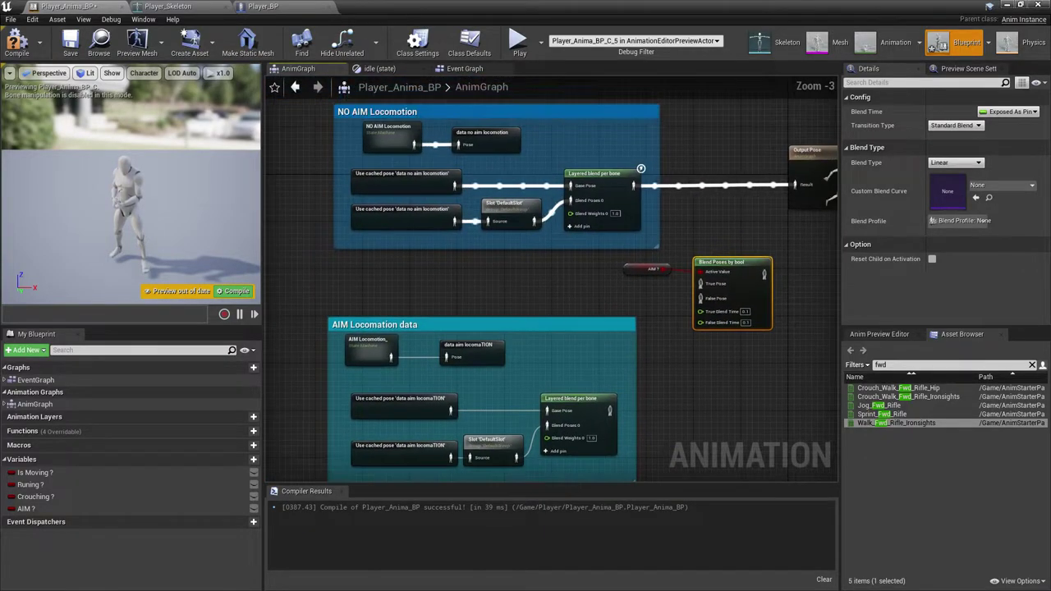
left_click_drag(436, 111, 739, 395)
left_click_drag(484, 323, 467, 122)
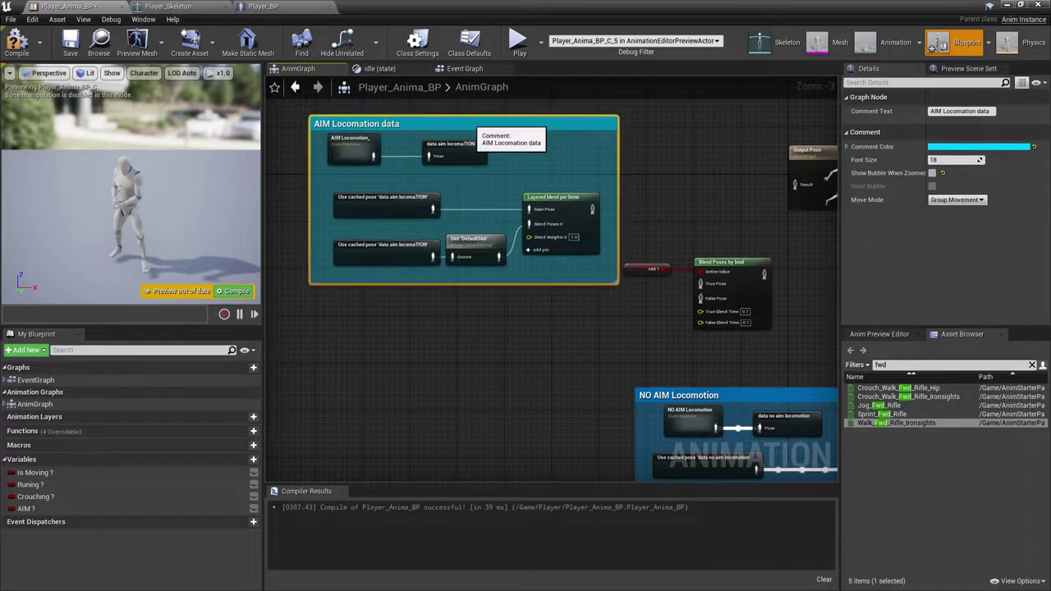
left_click_drag(676, 396, 351, 306)
- Connect the aim Layered blend per bone to True Pose and the Blend Poses by bool output to Output Pose's Result
scroll(632, 172, "up", 1)
right_click_drag(632, 172, 496, 189)
scroll(541, 304, "up", 2)
left_click_drag(420, 204, 581, 314)
right_click_drag(585, 315, 557, 315)
left_click_drag(648, 300, 694, 166)
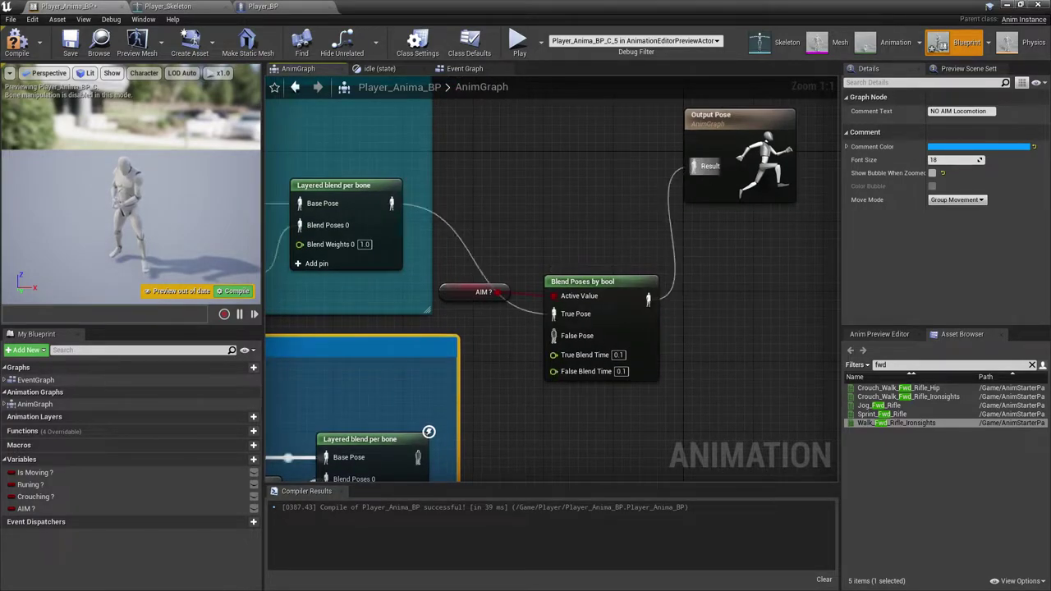
- Connect the no-aim Layered blend per bone to False Pose of the bool blend, and compile and save the blueprint
right_click_drag(575, 345, 696, 216)
left_click_drag(539, 329, 676, 207)
right_click_drag(787, 183, 563, 411)
left_click(626, 275)
left_click(17, 42)
left_click(71, 43)
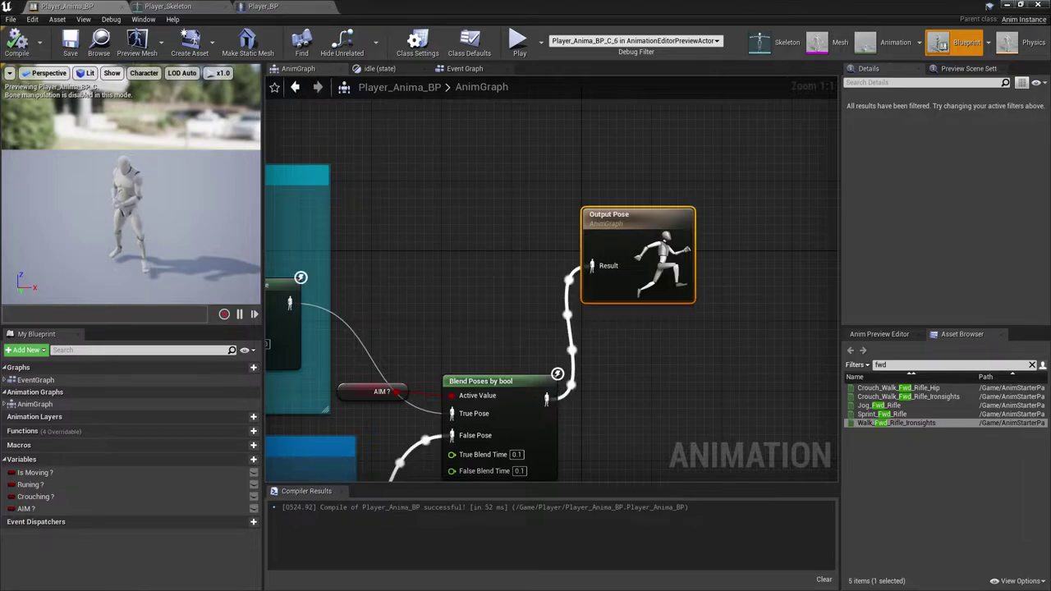
- Test the bool blend in the preview by switching the AIM ? default value on and back off
right_click_drag(394, 345, 539, 278)
left_click(505, 321)
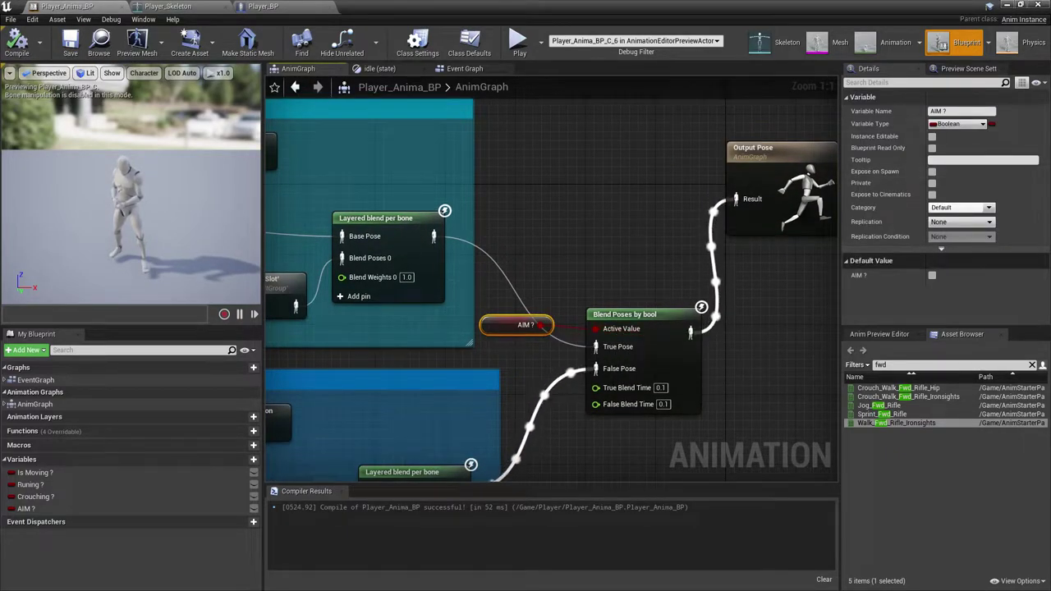
left_click(932, 276)
left_click(932, 276)
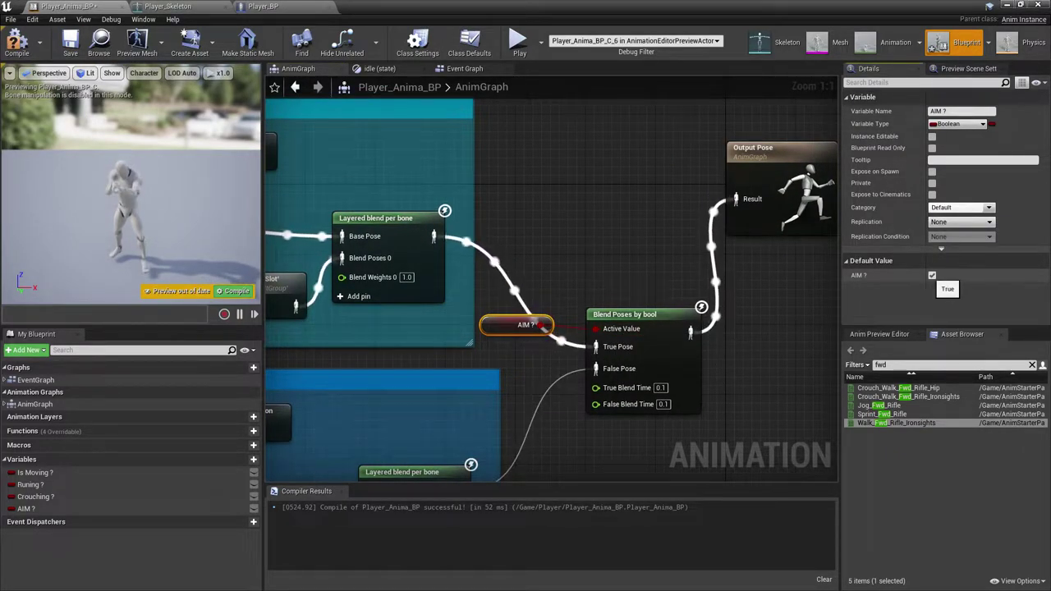
left_click(606, 228)
- Line up Output Pose beside the Blend Poses by bool node, move the AIM ? getter above the blend, and compile and save
right_click_drag(606, 228, 487, 204)
left_click_drag(660, 143, 754, 281)
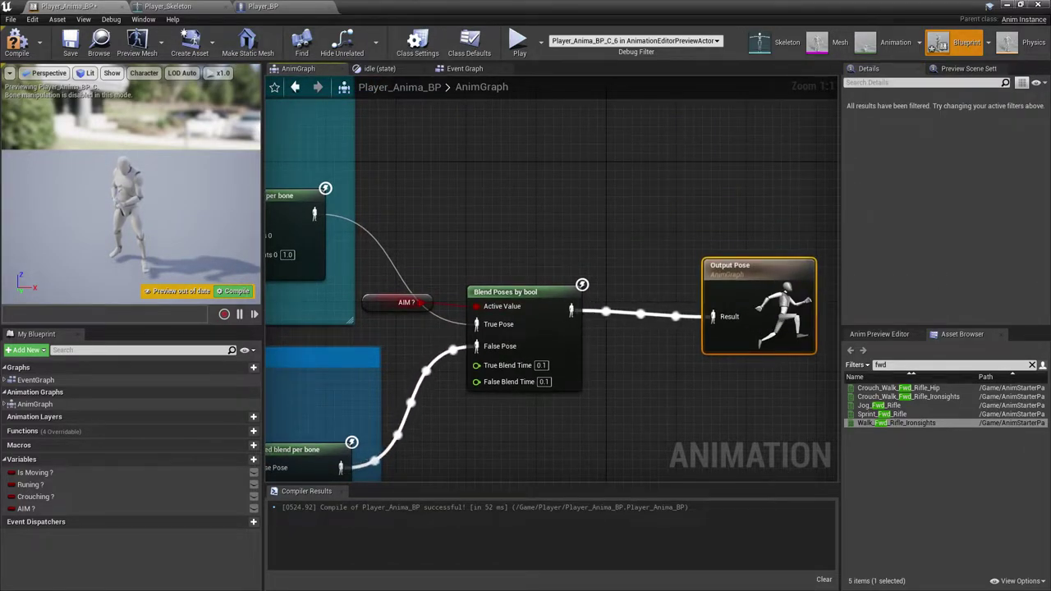
left_click_drag(384, 303, 402, 241)
left_click(18, 42)
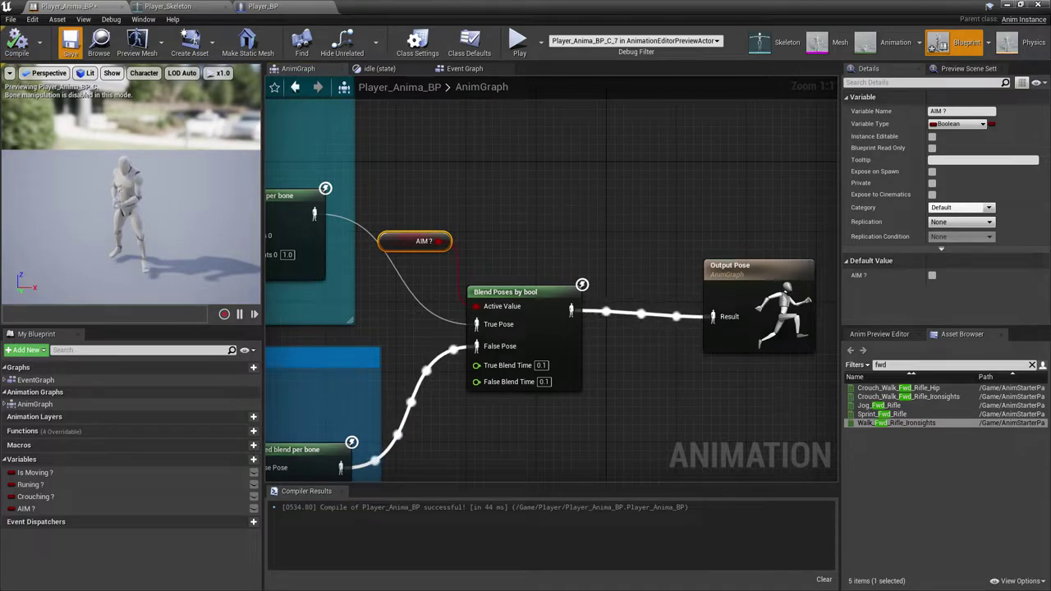
left_click(70, 42)
- Fine-tune the position of the Output Pose node, and recompile and save Player_Anima_BP
left_click(591, 214)
left_click_drag(737, 273, 747, 264)
left_click(649, 221)
right_click_drag(558, 218, 993, 229)
scroll(710, 255, "down", 4)
scroll(679, 215, "up", 3)
left_click(18, 43)
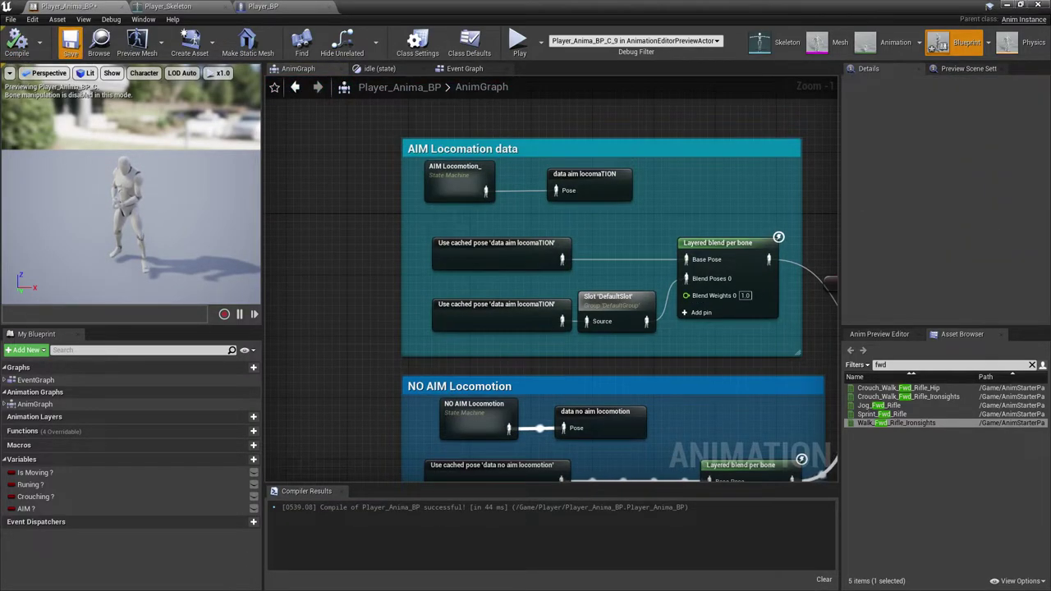
left_click(71, 42)
- Switch to the Player_BP blueprint's event graph and compile it
left_click(275, 7)
right_click_drag(410, 361, 478, 277)
left_click(190, 55)
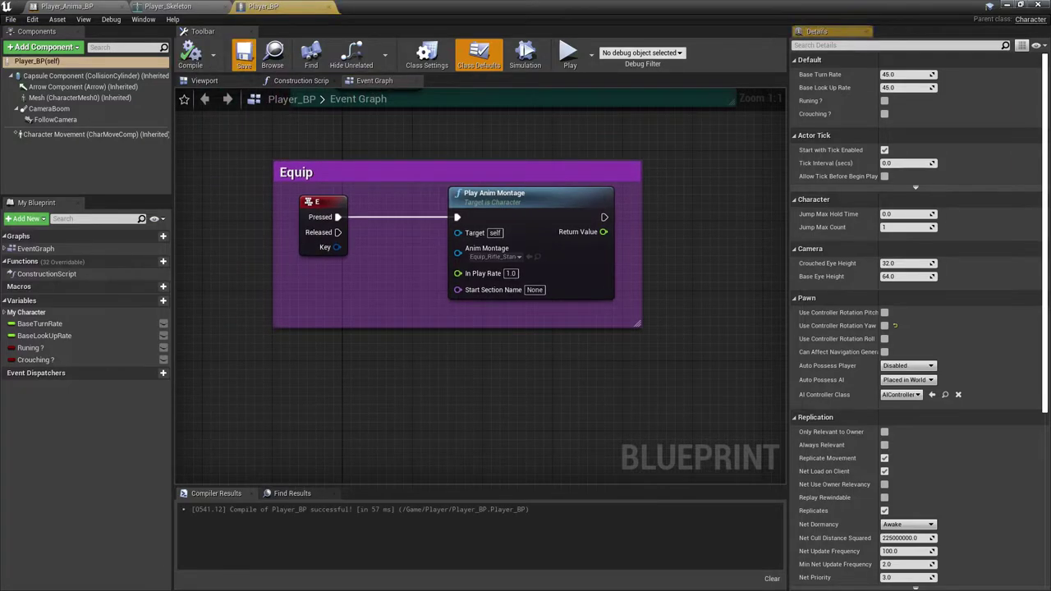
- Create a Boolean variable named "Aim ?" in Player_BP and compile the blueprint
right_click_drag(421, 142, 441, 430)
scroll(441, 427, "down", 1)
right_click_drag(439, 238, 426, 452)
right_click_drag(532, 133, 423, 282)
scroll(423, 282, "down", 4)
right_click_drag(431, 247, 440, 345)
scroll(440, 345, "up", 4)
right_click_drag(427, 468, 471, 6)
left_click(157, 300)
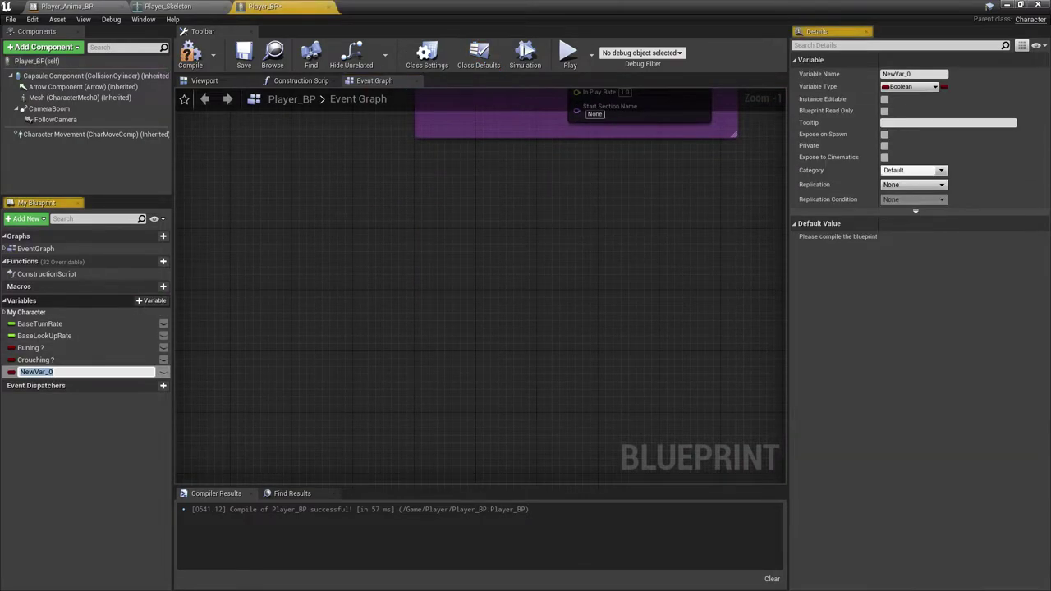
type("a")
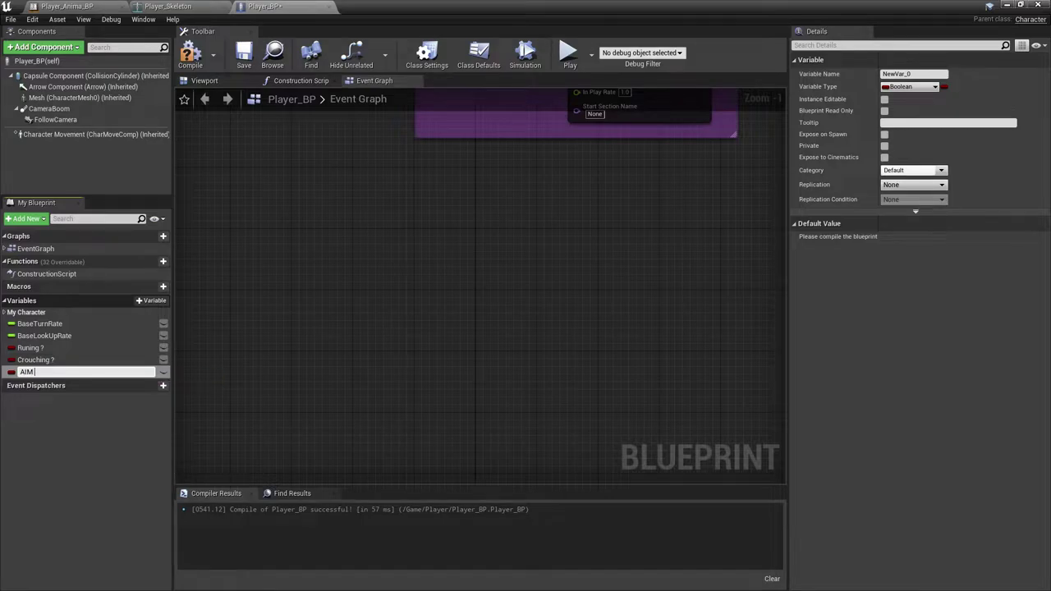
key("Return")
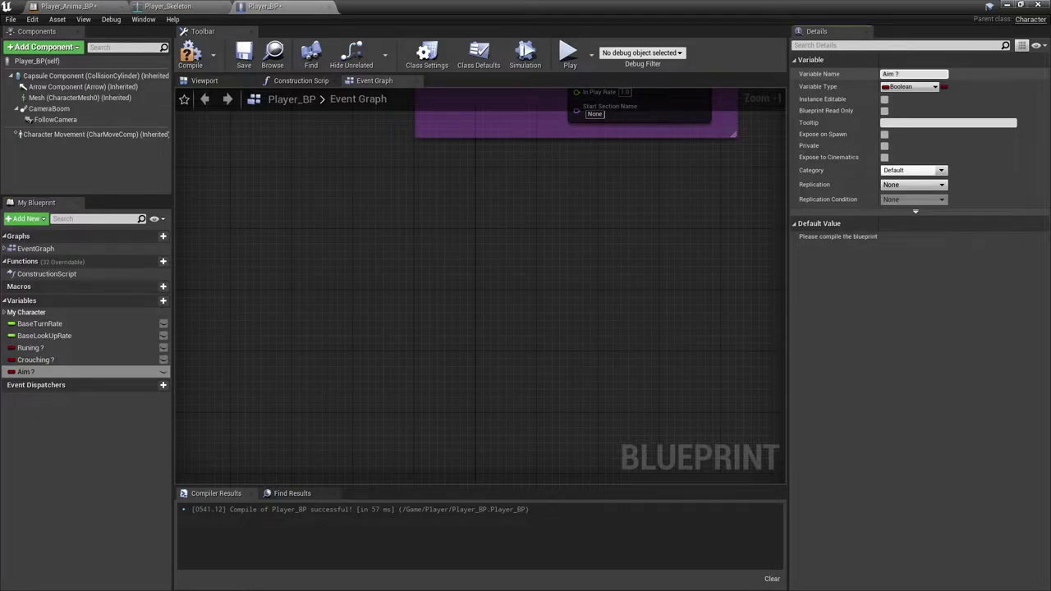
left_click(191, 55)
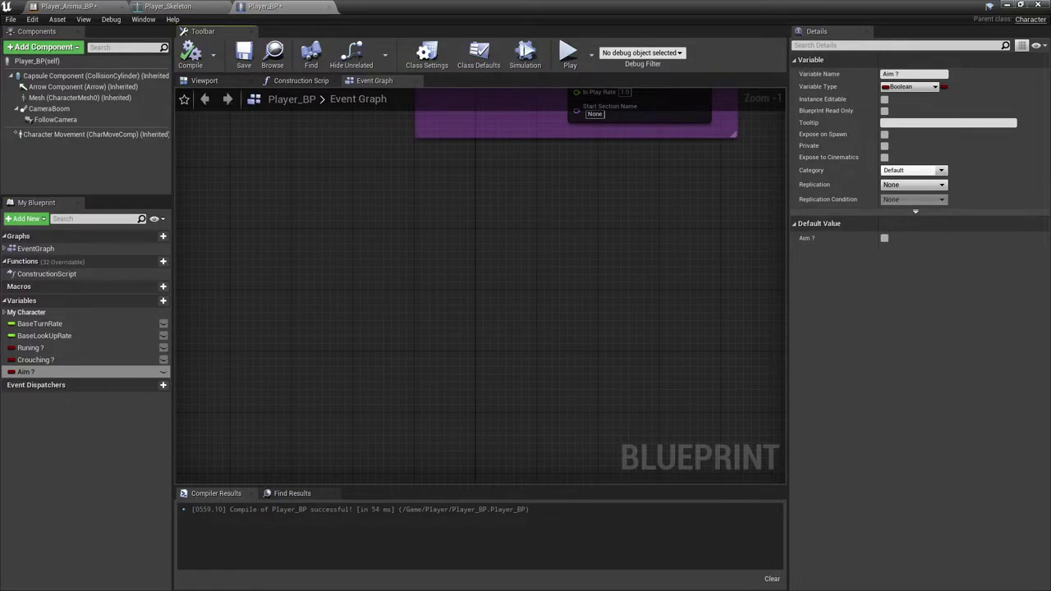
- Add a Right Mouse Button event in the empty graph area below the Equip comment box
right_click(438, 220)
type("ri")
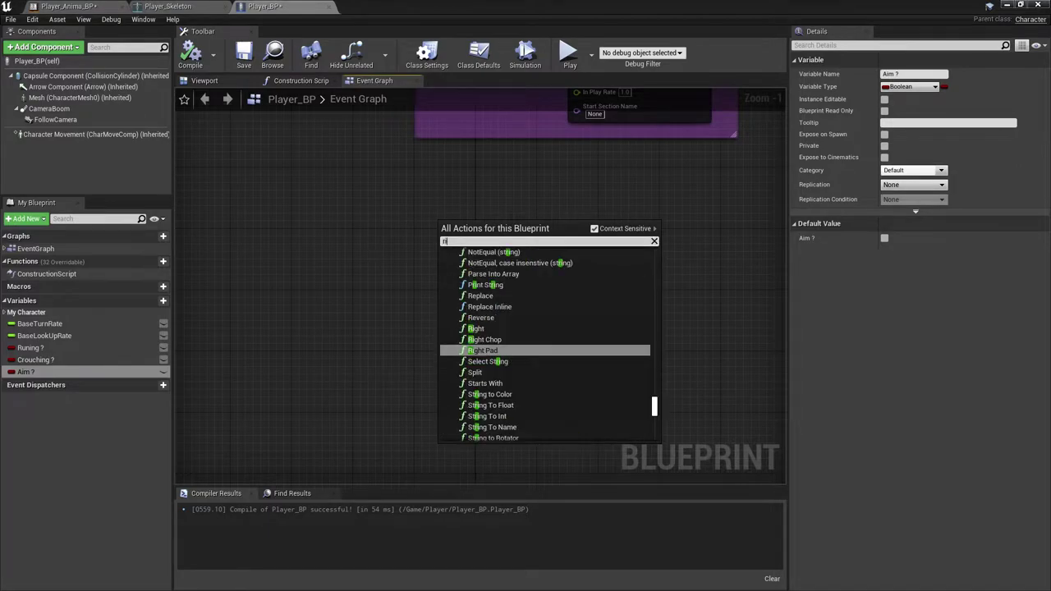
type("ght mouse")
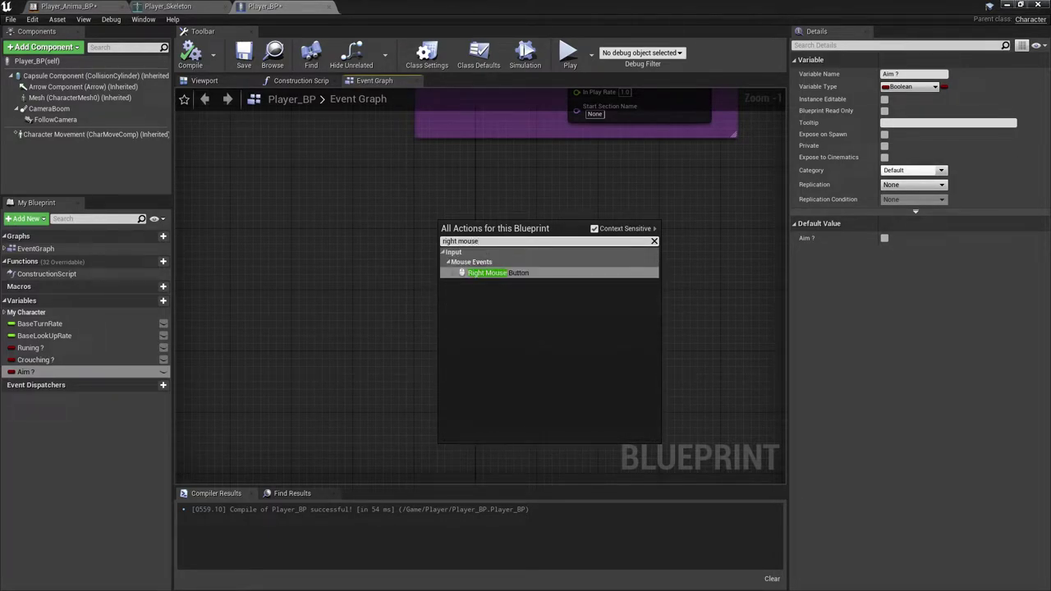
left_click(499, 272)
scroll(499, 277, "up", 1)
left_click_drag(473, 246, 446, 256)
- Add a SET Aim ? node with the value true, driven by Pressed of the Right Mouse Button event
right_click_drag(447, 316, 376, 325)
left_click_drag(25, 371, 546, 271)
left_click(381, 341)
mouse_move(566, 273)
left_mouse_down()
mouse_move(568, 258)
mouse_move(614, 273)
mouse_move(576, 279)
left_mouse_up()
- Duplicate the SET Aim ? node with the value false, connect Released to it, and compile and save Player_BP
key("ctrl+v")
left_click_drag(659, 283, 573, 291)
left_click(576, 313)
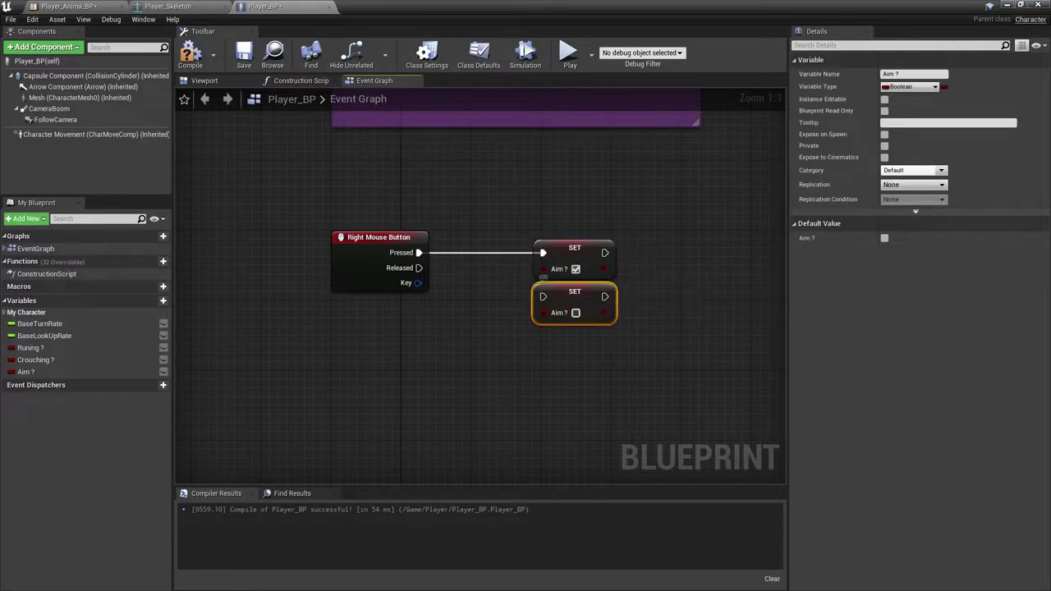
left_click_drag(418, 268, 546, 297)
left_click(190, 55)
left_click(243, 55)
- In Player_Anima_BP's Event Graph, add a Get Aim ? node from the As Player BP output of the cast
left_click(60, 6)
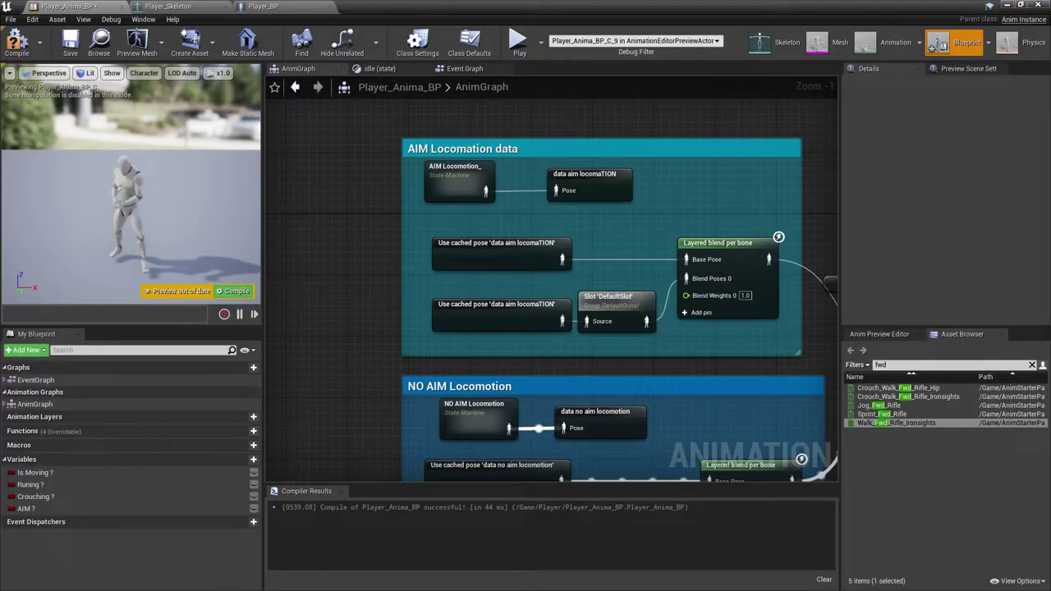
left_click(465, 69)
right_click_drag(460, 279, 516, 235)
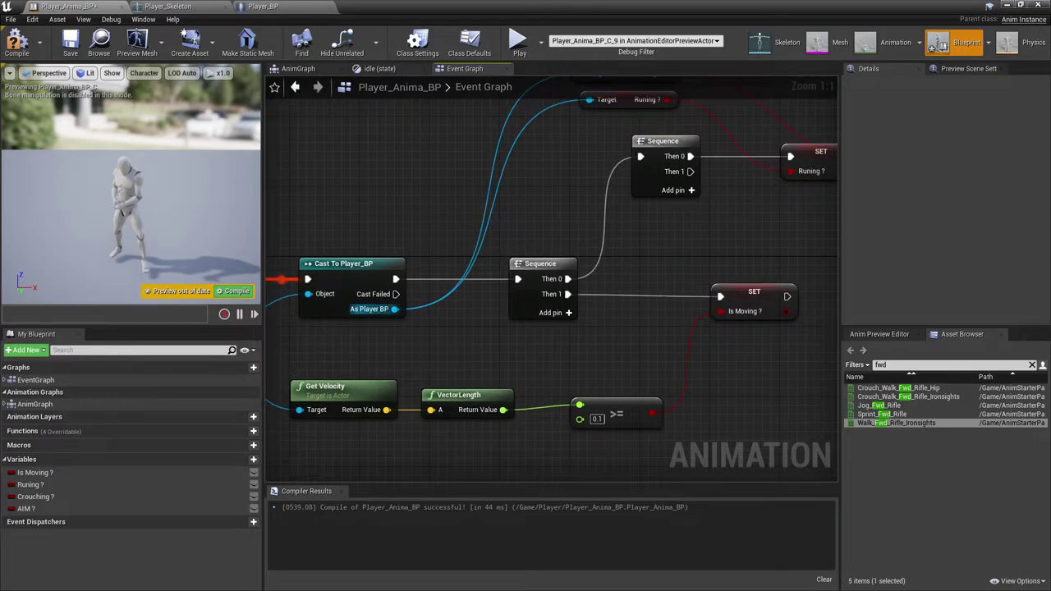
left_click_drag(395, 309, 510, 156)
type("aim")
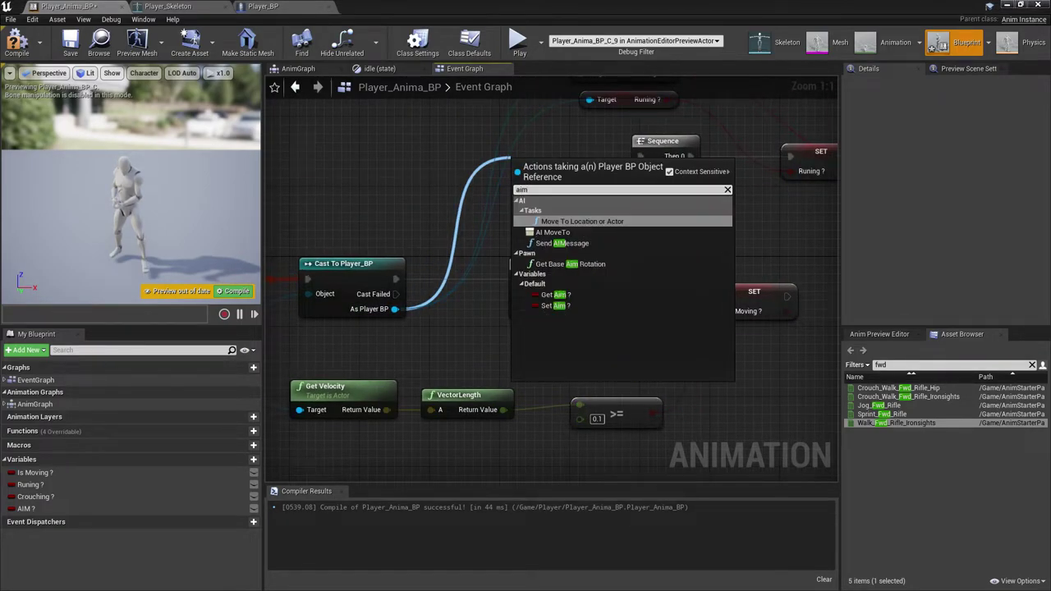
left_click(556, 295)
- Place the Aim ? getter above Crouching ? and connect it to a new SET AIM ? node chained after SET Crouching ?
right_click_drag(556, 295, 395, 400)
left_click_drag(389, 275, 472, 152)
right_click_drag(476, 164, 377, 180)
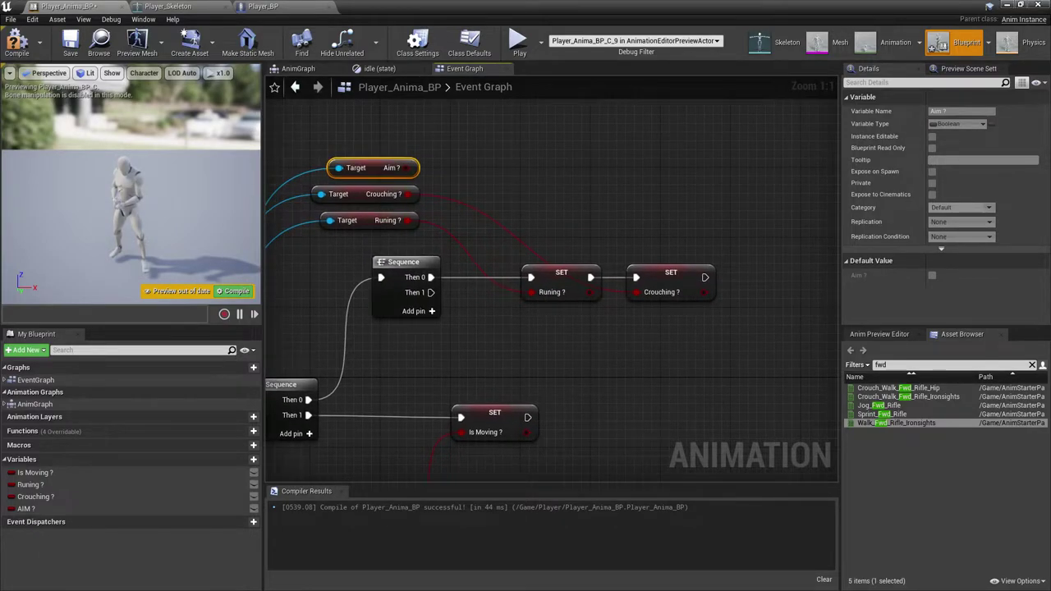
left_click_drag(28, 509, 707, 278)
left_click_drag(752, 284, 408, 168)
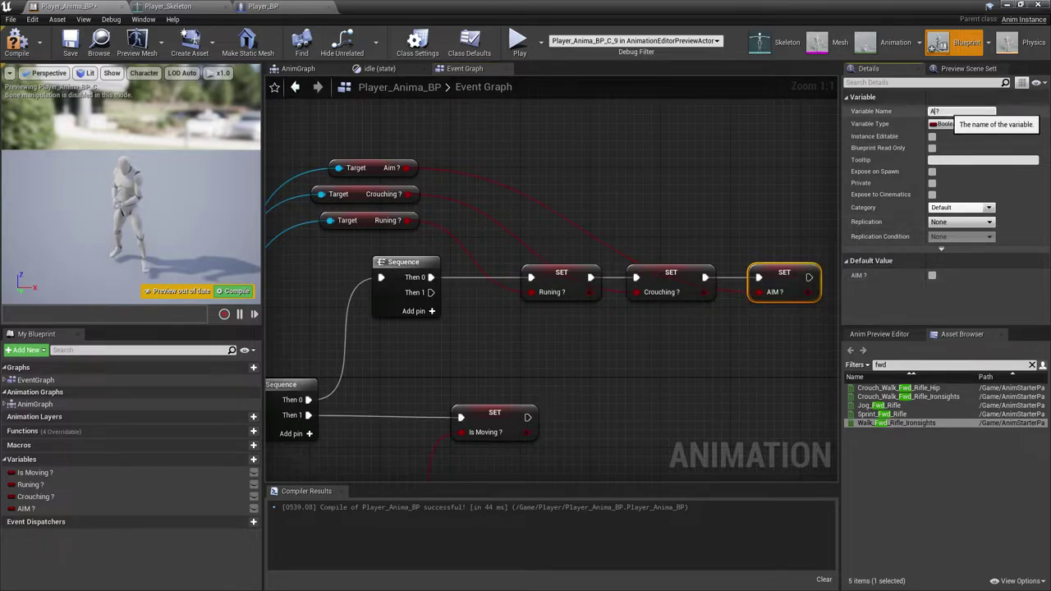
- Rename the AIM ? variable to match the spelling of the player's Aim ? variable, and compile and save Player_Anima_BP
type("m")
key("Return")
left_click(18, 44)
left_click(70, 44)
- Play-test Test_map in the level editor, checking the character's aiming, moving and crouching animations
left_click(1007, 5)
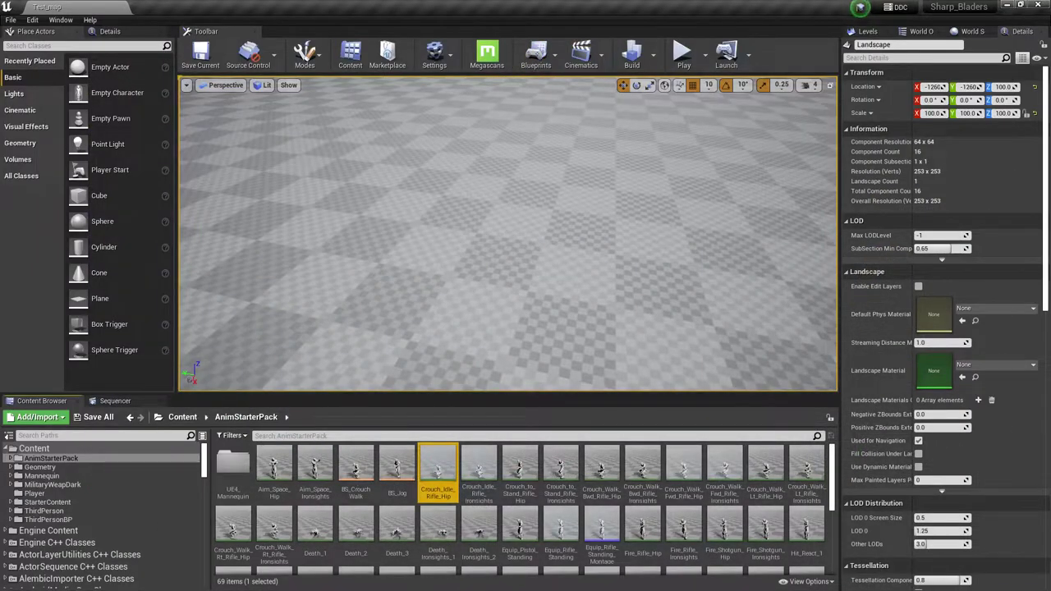
left_click(683, 53)
left_click(607, 197)
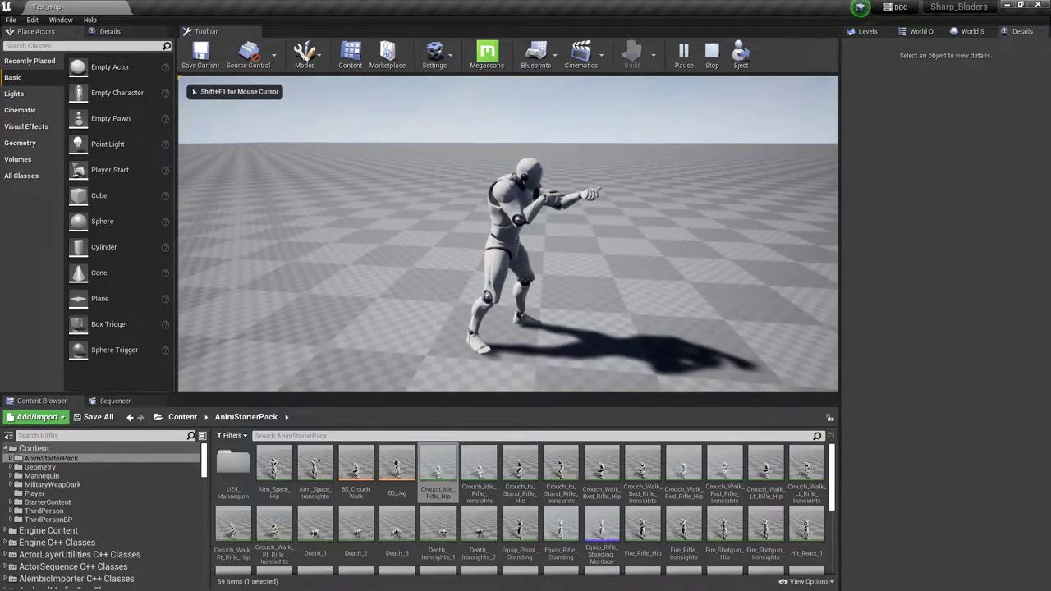
key("w")
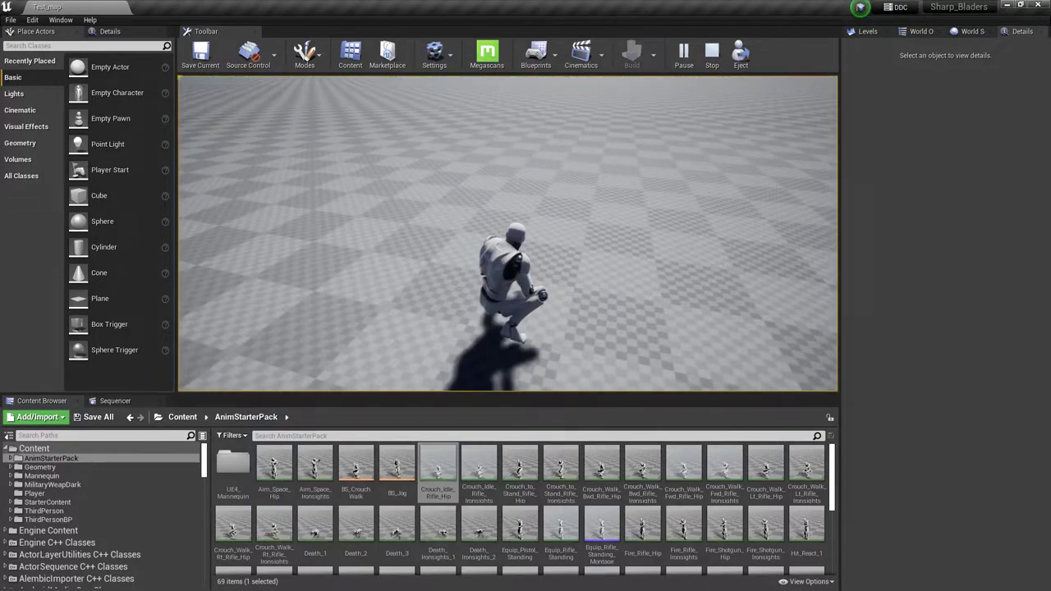
key("c")
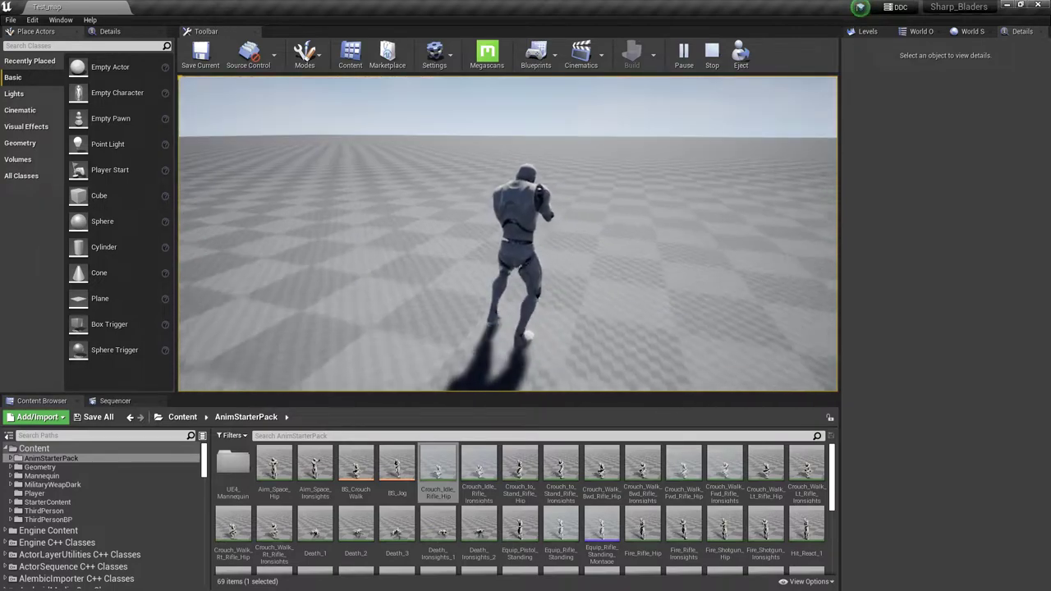
- Play-test the character's movement in Test_map over two sessions, returning to the Content root folder between them
key("w")
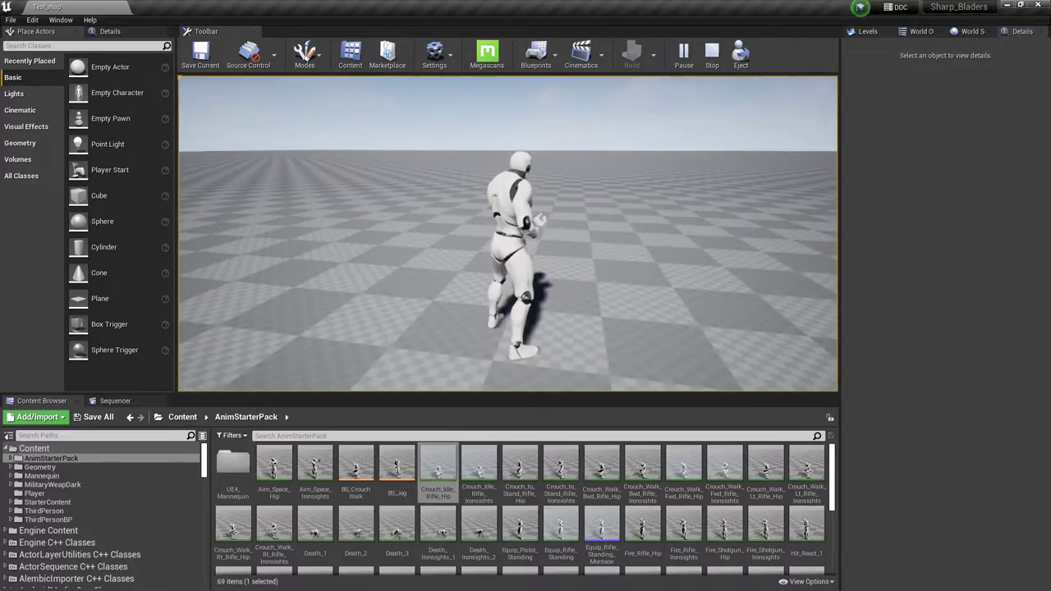
key("w")
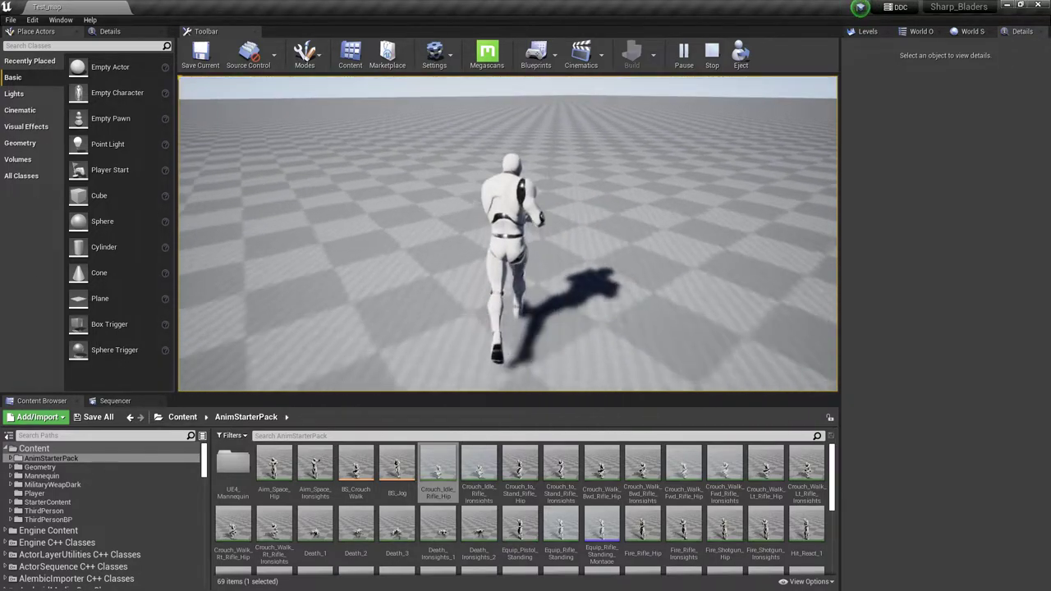
key("Escape")
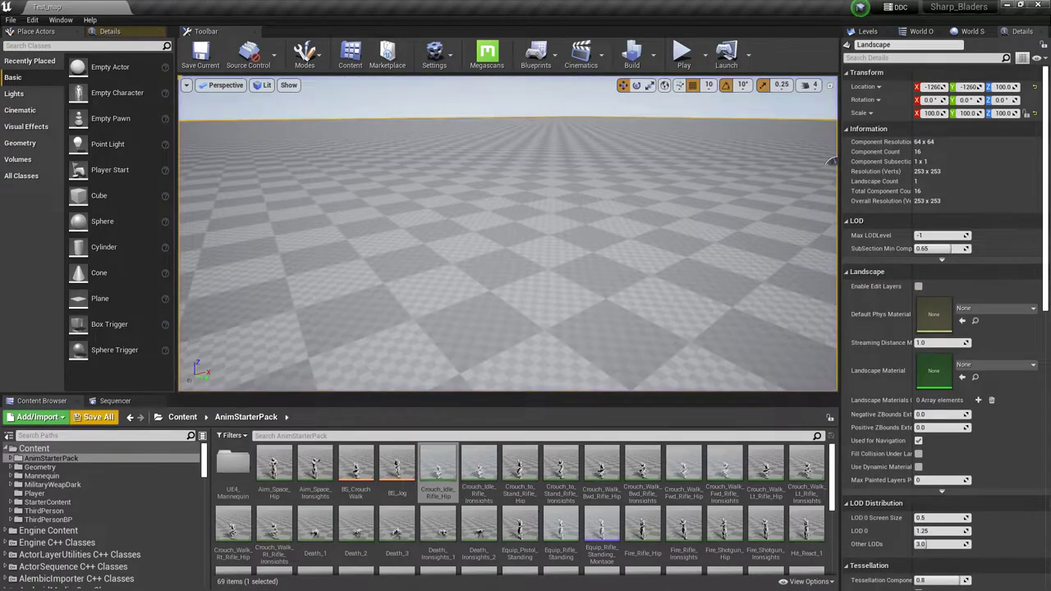
left_click(182, 417)
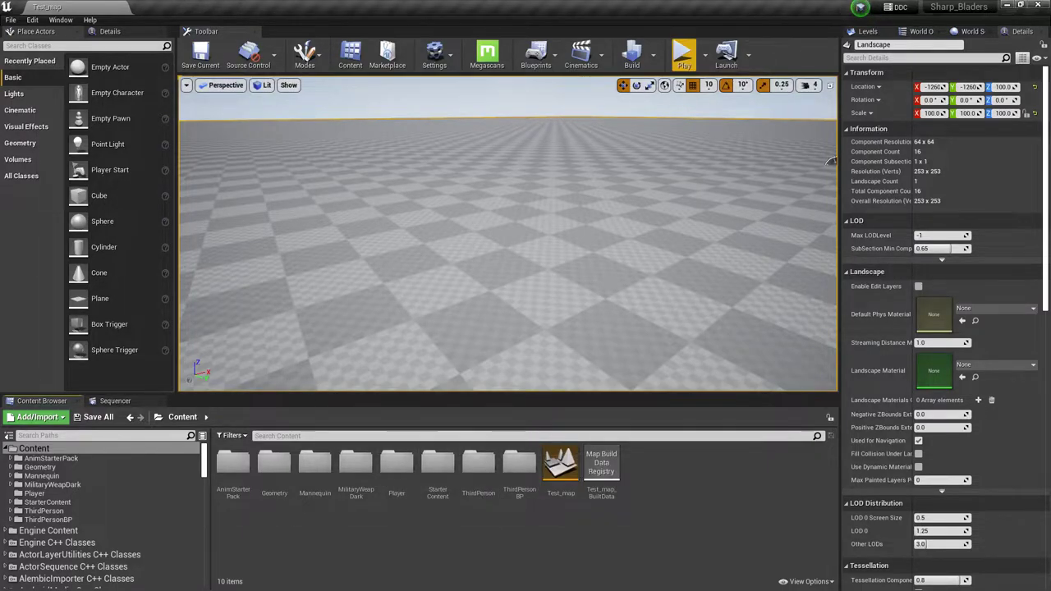
left_click(684, 55)
key("w")
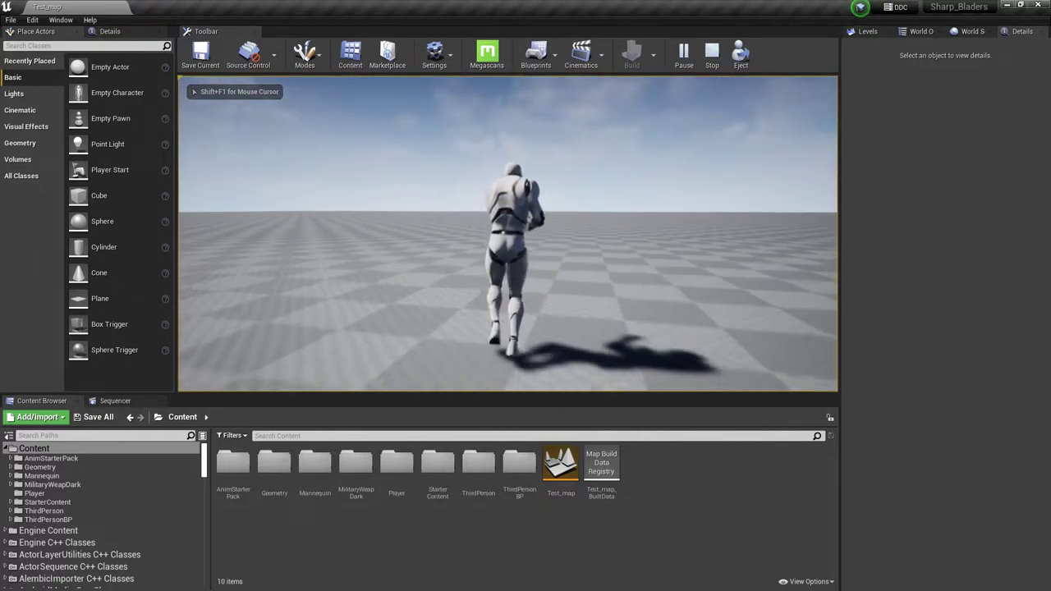
key("Escape")
- Examine Player_Anima_BP's Event Graph and AnimGraph, checking the Aim ? getter, Blend Poses by bool node and NO AIM Locomotion group
key("super")
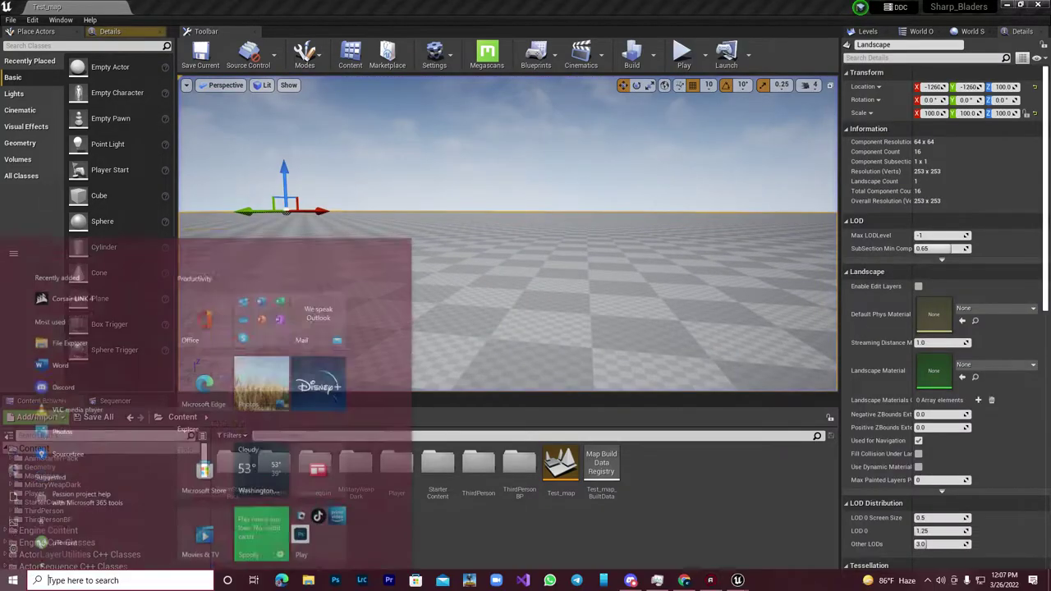
key("Escape")
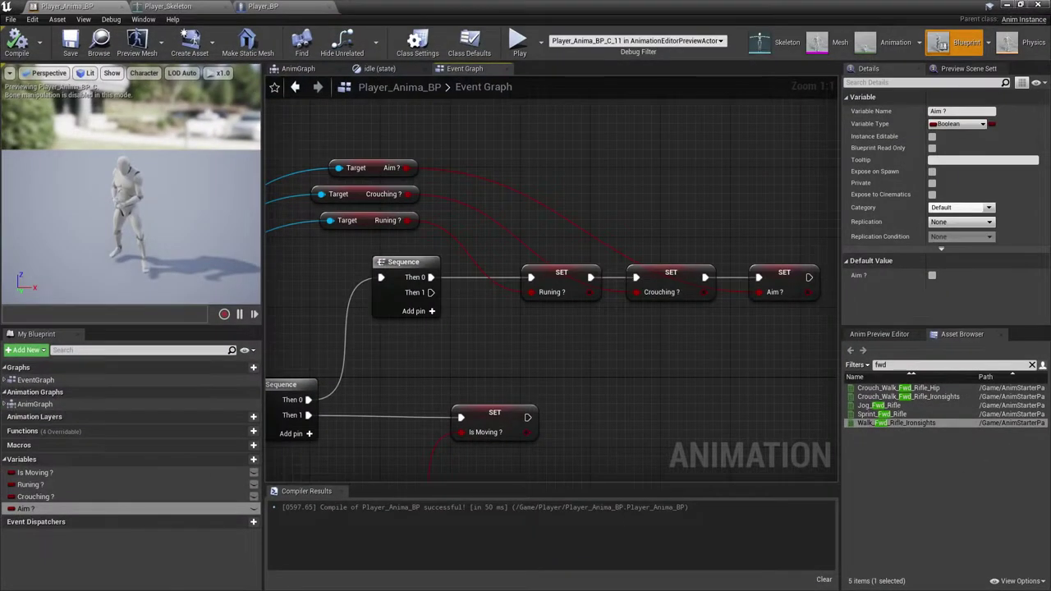
right_click_drag(417, 182, 511, 223)
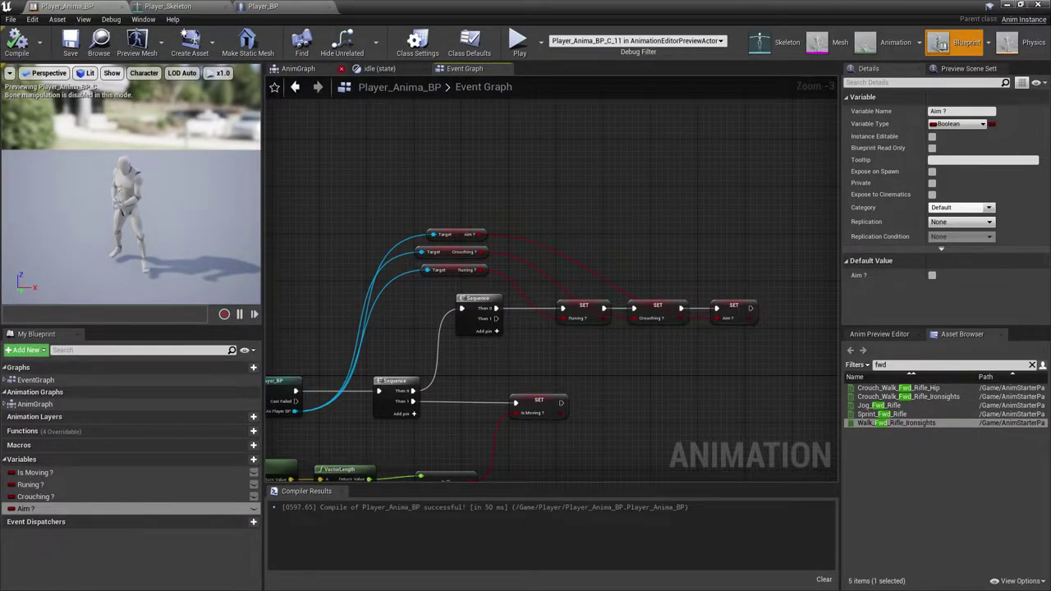
left_click(299, 69)
right_click_drag(722, 328, 361, 247)
right_click_drag(610, 293, 574, 283)
scroll(574, 284, "up", 1)
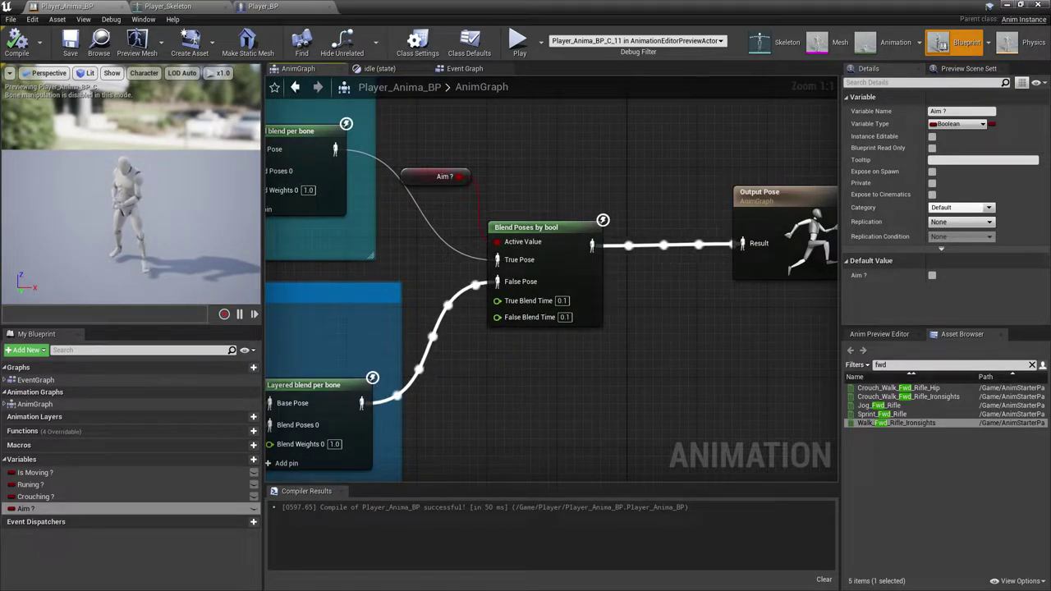
left_click(542, 235)
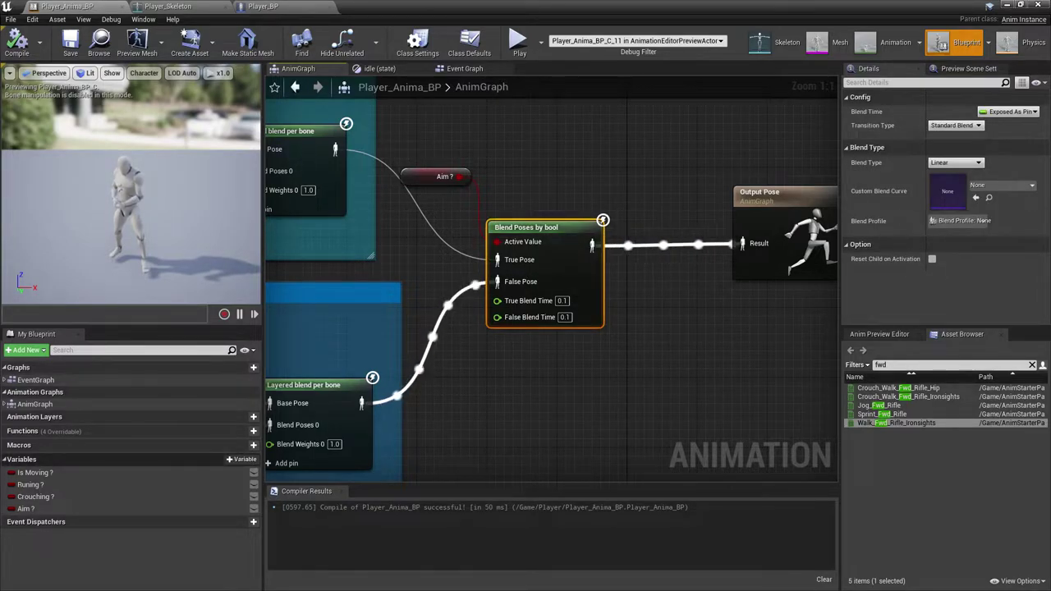
left_click(480, 203)
right_click_drag(480, 204, 569, 219)
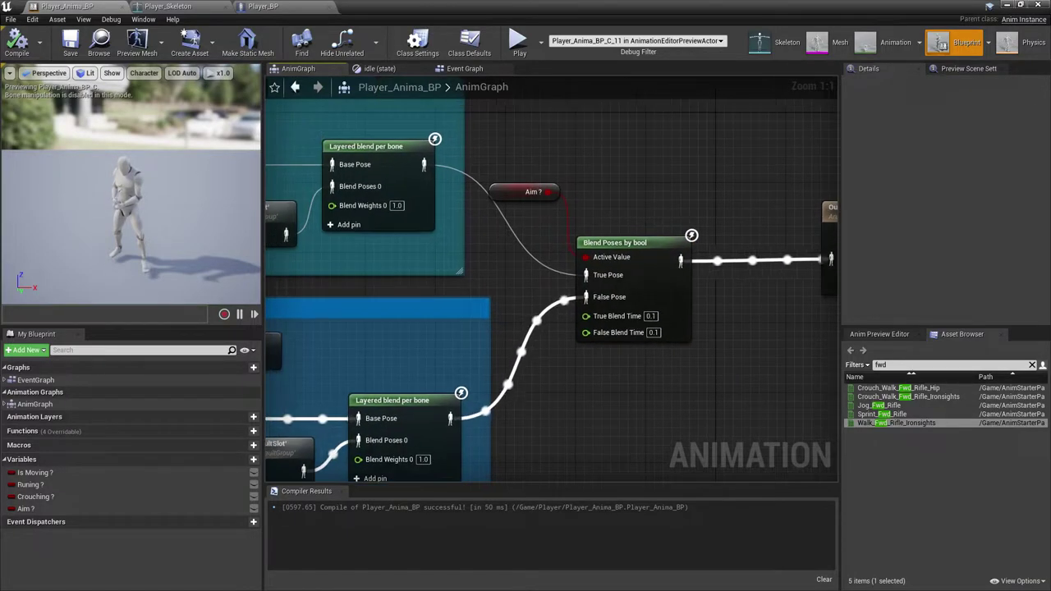
left_click(517, 192)
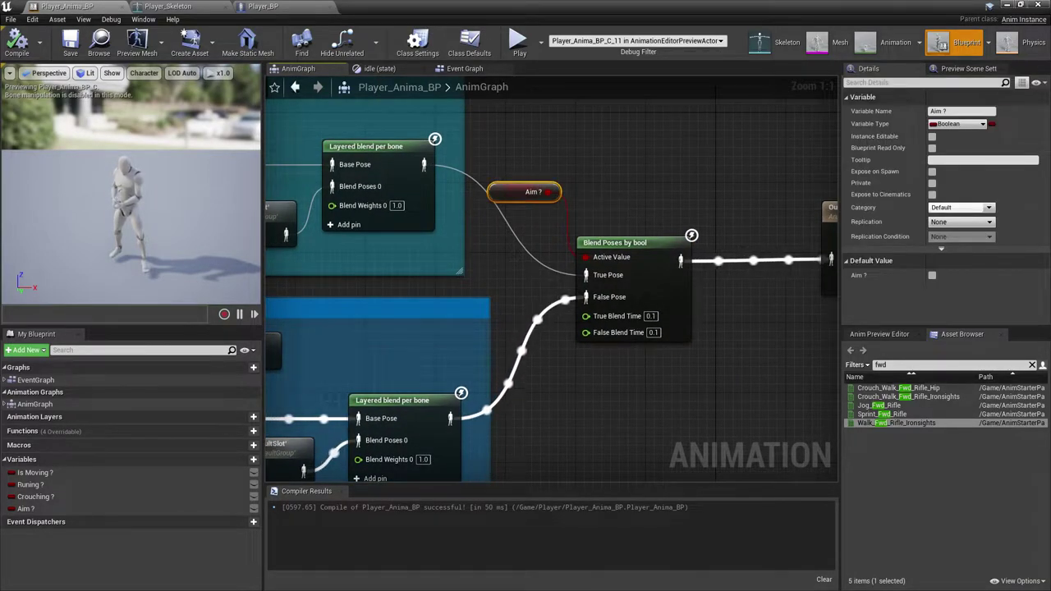
left_click(621, 182)
right_click_drag(620, 183, 556, 198)
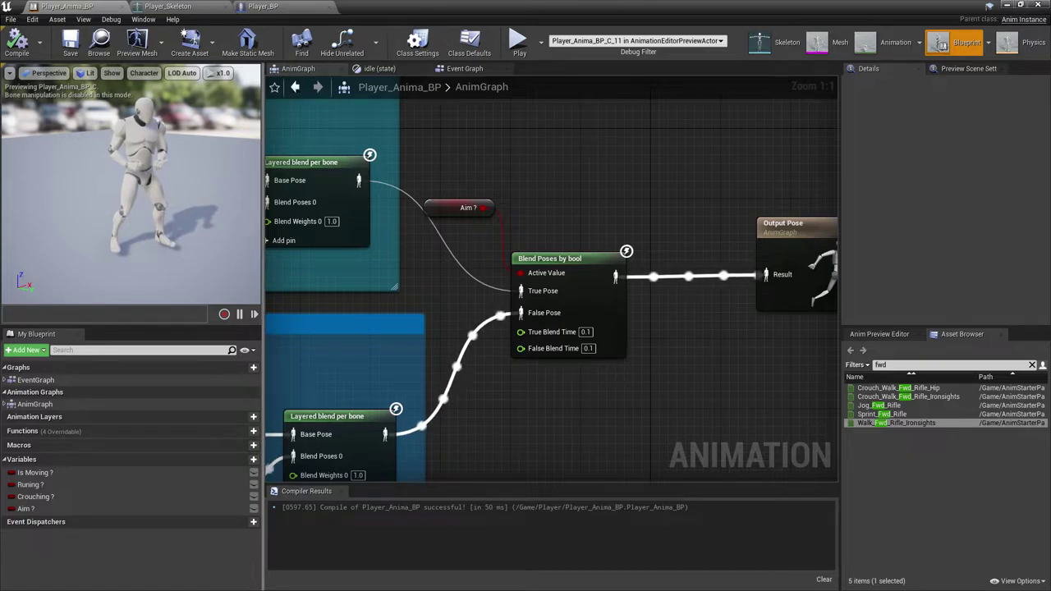
right_click_drag(556, 198, 777, 200)
scroll(777, 201, "down", 1)
right_click_drag(357, 350, 402, 227)
left_click(407, 225)
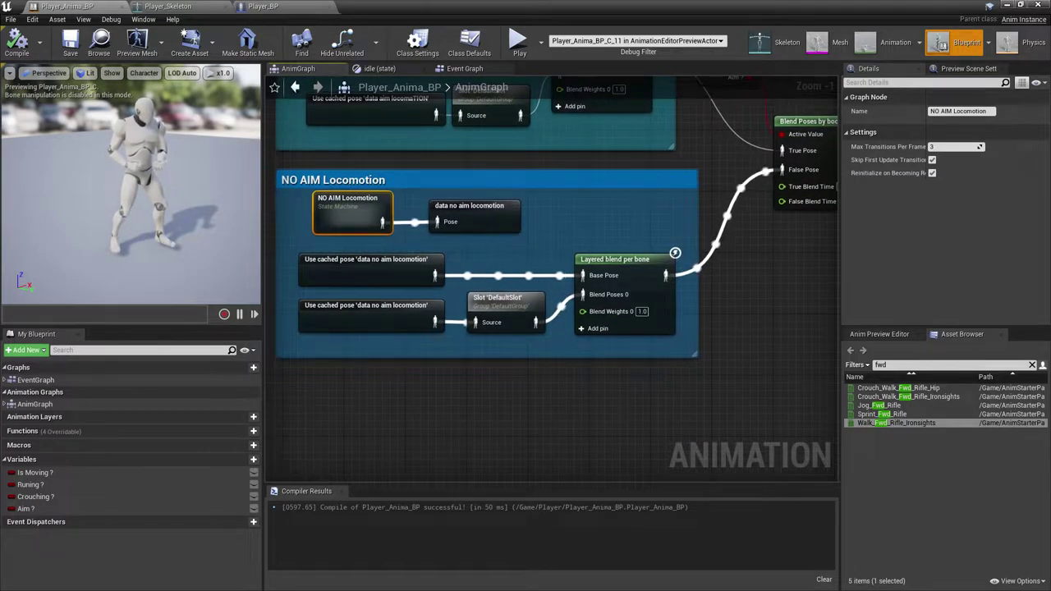
right_click_drag(407, 404, 444, 357)
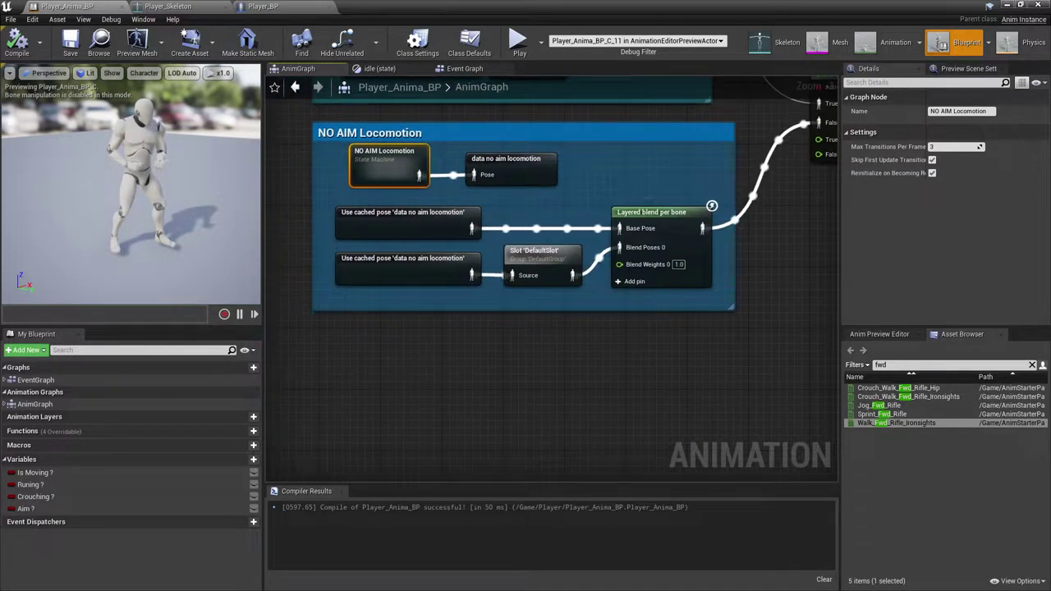
right_click(410, 345)
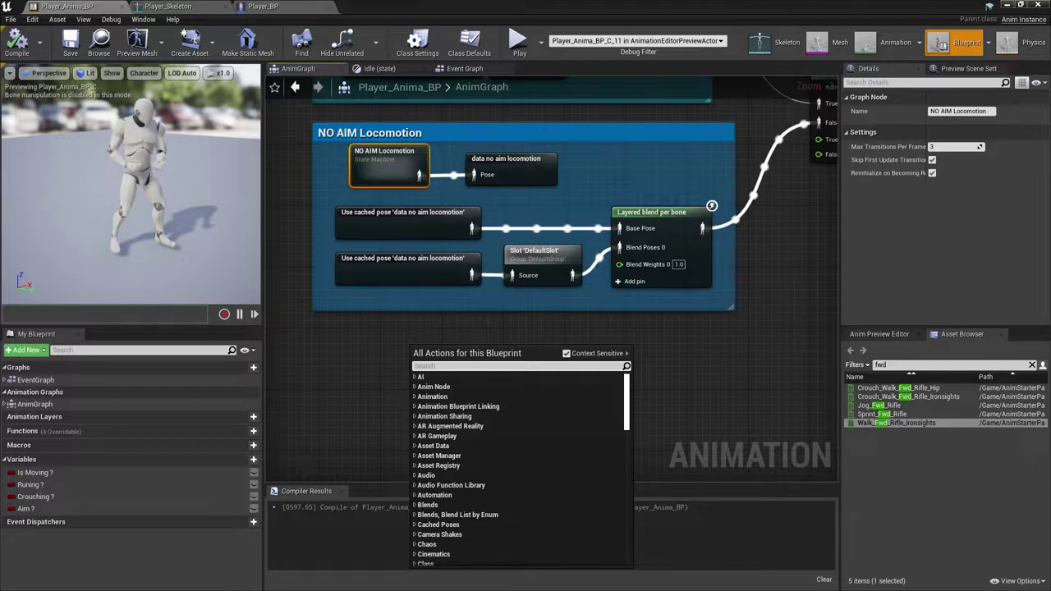
type("star")
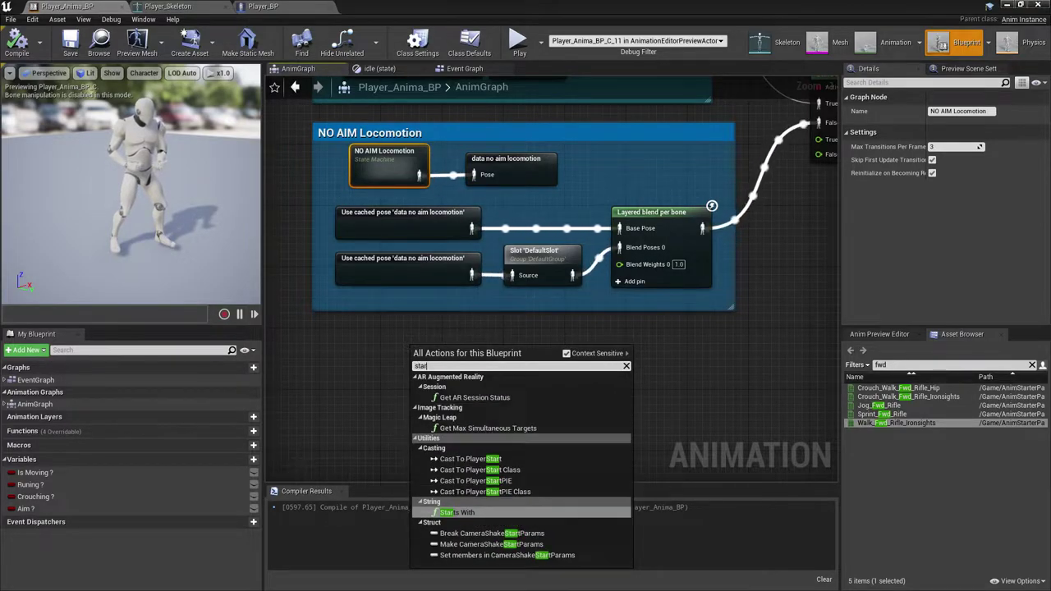
type("t")
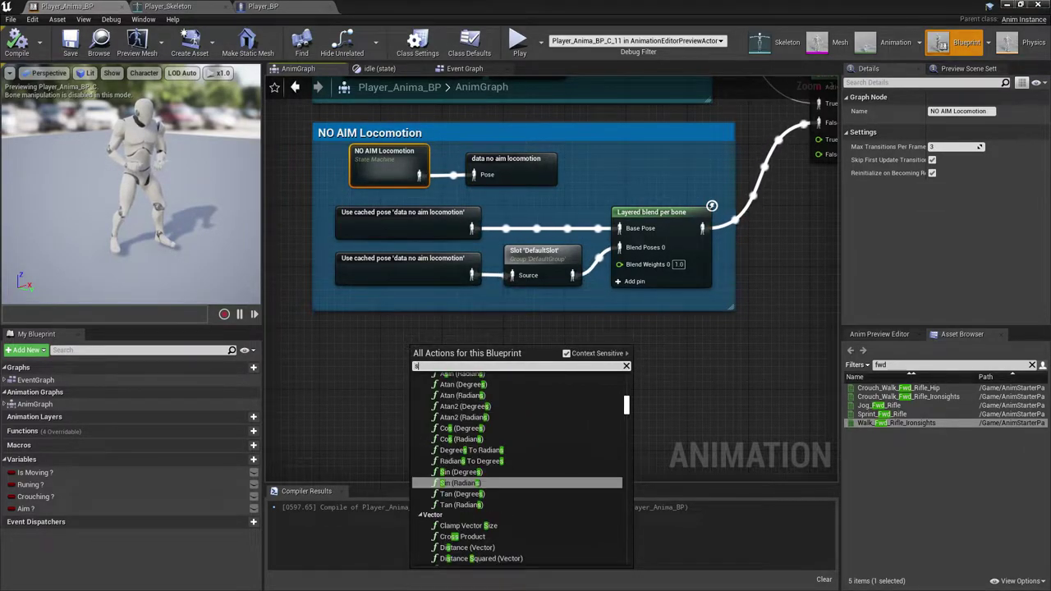
type(" m")
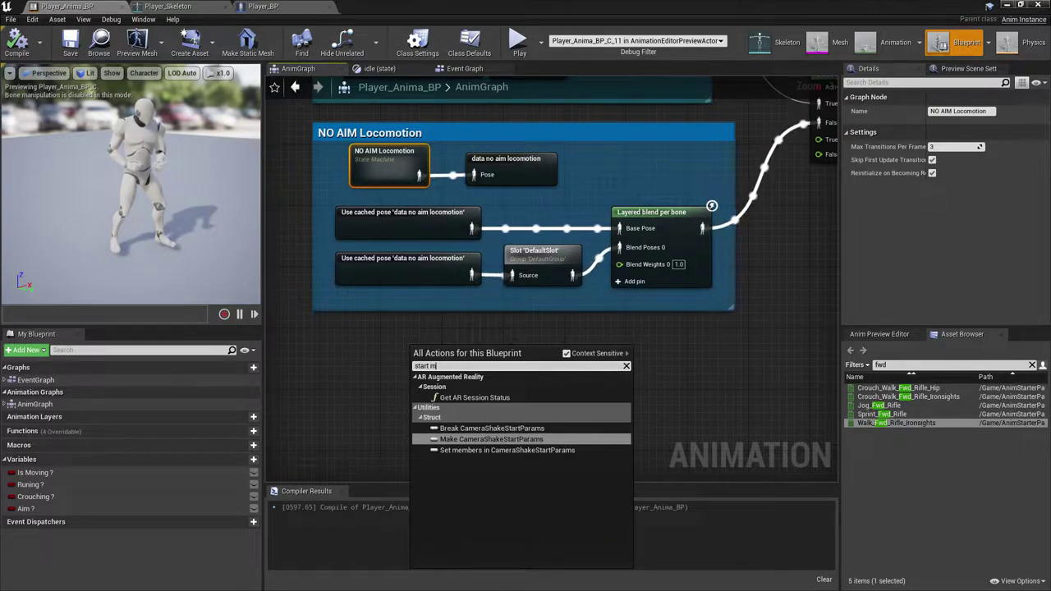
- Add a new state machine from Output Pose's Result, name it No Gun Locomotion, and place it below the Blend Poses by bool node
right_click_drag(739, 353, 476, 430)
left_click_drag(770, 167, 657, 306)
type("stat")
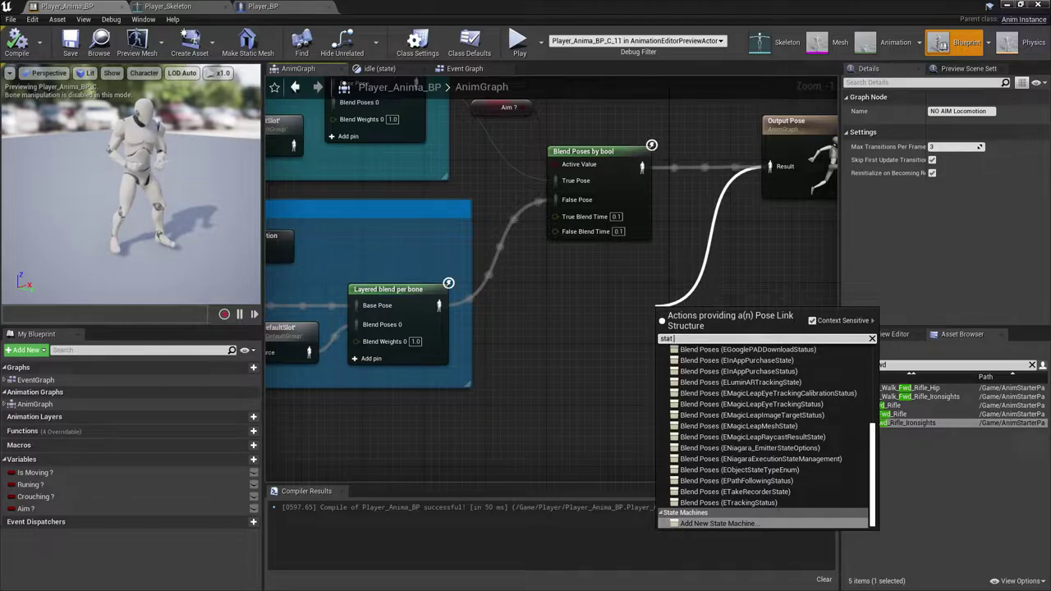
left_click(720, 523)
left_click_drag(702, 340, 545, 388)
right_click_drag(543, 386, 546, 347)
scroll(544, 348, "up", 1)
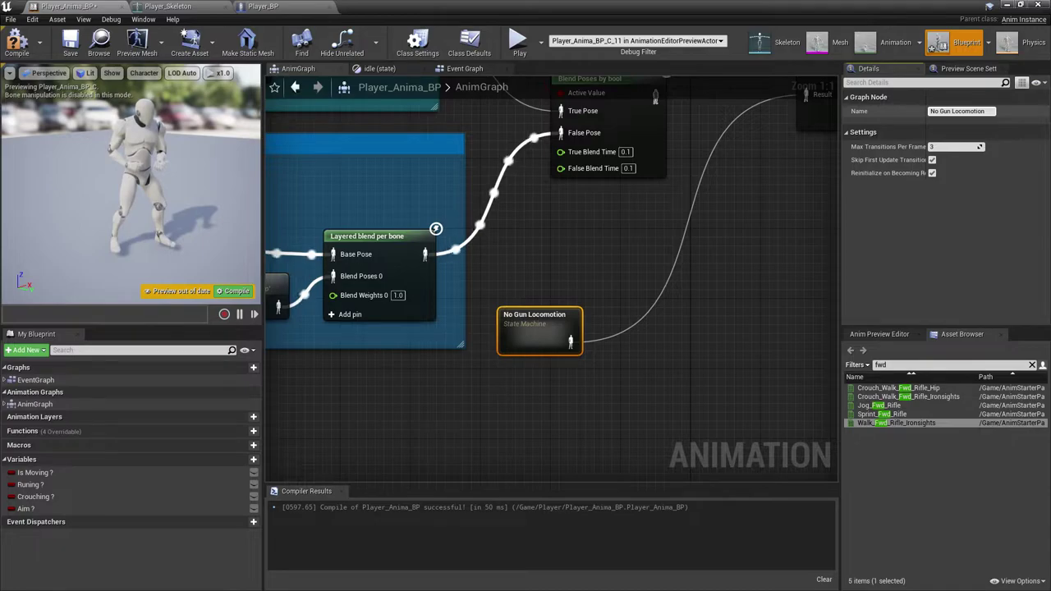
left_click(591, 255)
left_click(534, 330)
right_click_drag(440, 262, 459, 287)
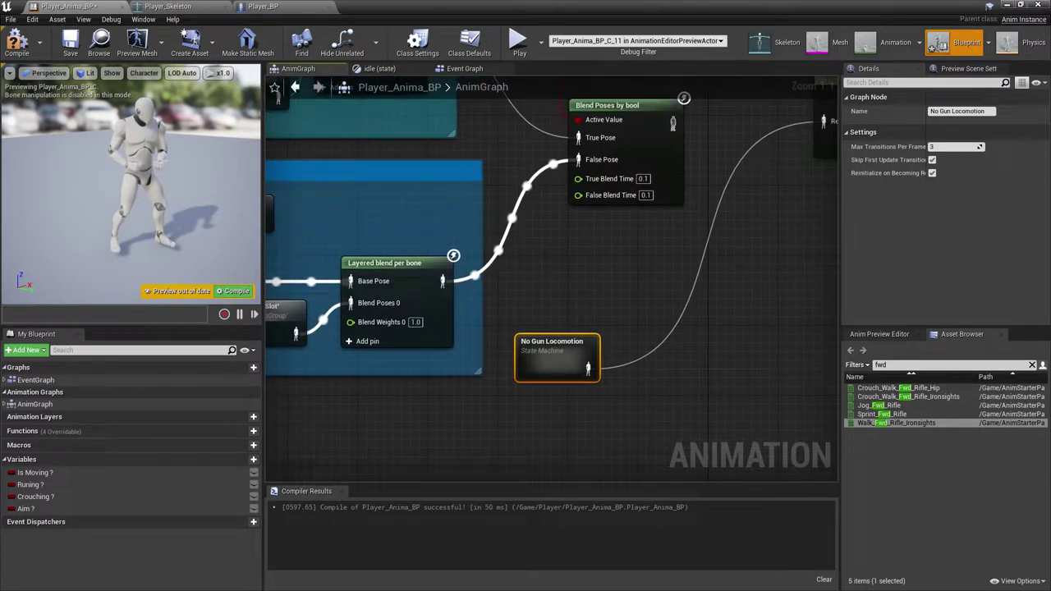
right_click_drag(642, 304, 513, 339)
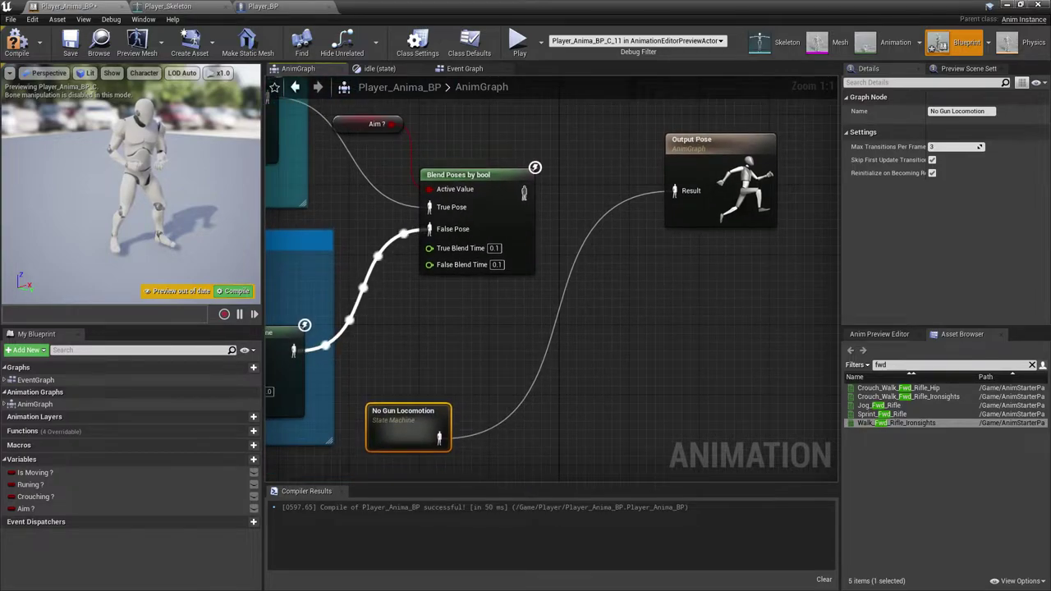
- Disconnect No Gun Locomotion from Output Pose and duplicate the Blend Poses by bool node, placing the copy below Output Pose
left_click(439, 439, "alt")
left_click(511, 187)
key("ctrl+c")
key("ctrl+v")
left_click_drag(596, 233, 675, 341)
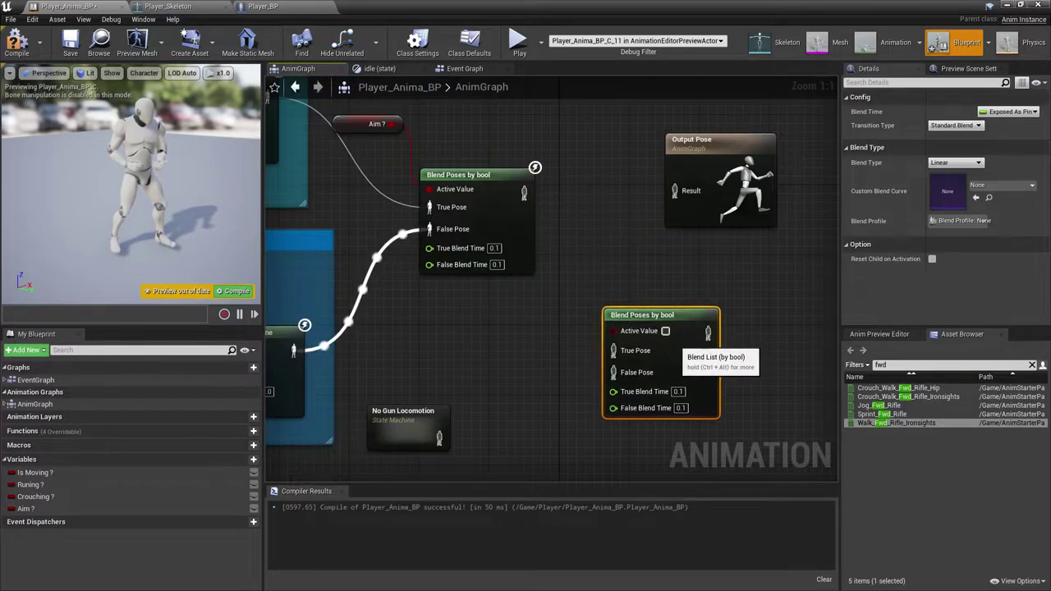
right_click_drag(675, 341, 650, 280)
- Try connecting the original blend node and No Gun Locomotion to the pose inputs of the copied Blend Poses by bool node
left_click_drag(498, 132, 589, 290)
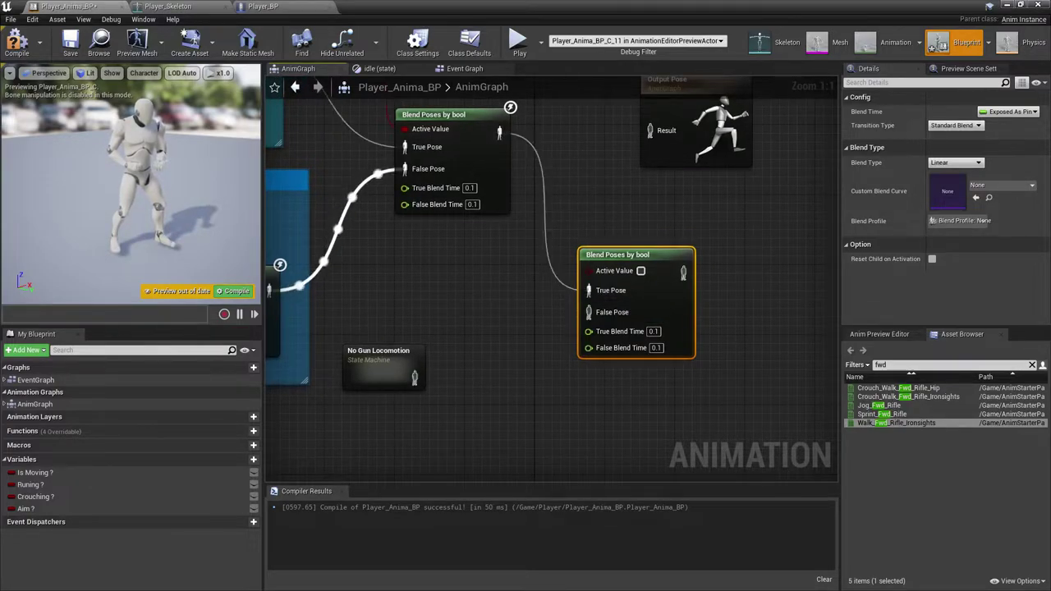
right_click_drag(591, 291, 597, 284)
left_click_drag(420, 370, 596, 305)
left_click_drag(420, 371, 596, 284)
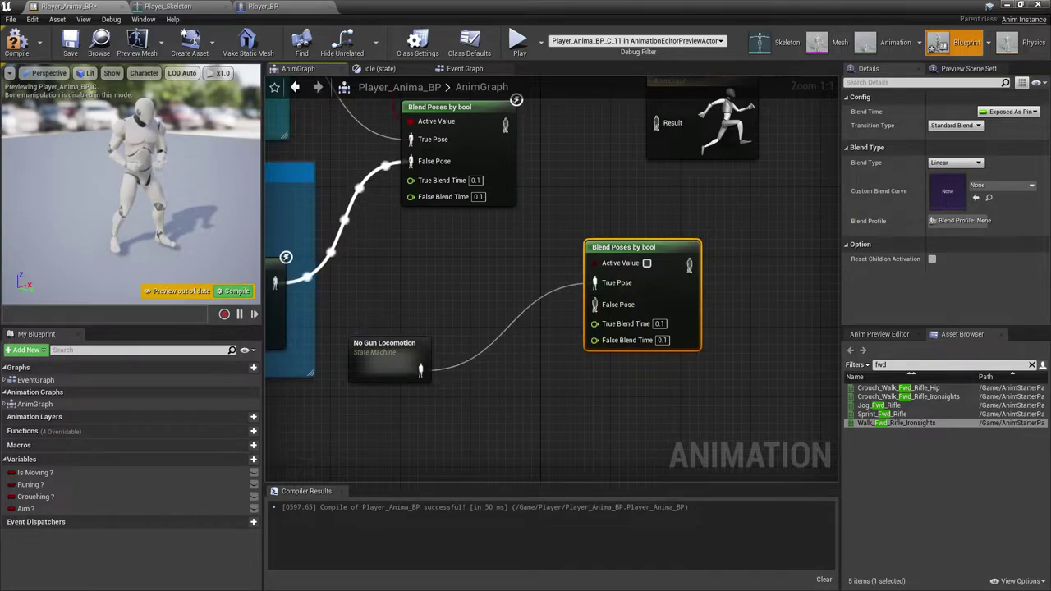
- Rearrange the No Gun Locomotion, copied blend and Output Pose nodes to make room for their connections
left_click_drag(381, 374, 414, 287)
right_click_drag(509, 238, 438, 365)
left_click_drag(608, 205, 800, 249)
left_click_drag(357, 363, 635, 186)
left_click(584, 286)
right_click_drag(584, 286, 595, 438)
left_click_drag(410, 338, 429, 134)
right_click_drag(501, 336, 479, 217)
left_click_drag(427, 272, 631, 264)
right_click_drag(521, 213, 548, 293)
- Connect the original Blend Poses by bool output to the copied blend node's True Pose and align the two nodes
left_click(591, 322, "alt")
left_click_drag(468, 347, 588, 321)
left_click_drag(607, 285, 589, 311)
right_click_drag(512, 246, 561, 290)
- Move No Gun Locomotion below the original blend node and connect it to the copied blend node's False Pose
left_click_drag(480, 131, 542, 426)
right_click_drag(542, 427, 591, 238)
left_click_drag(591, 238, 574, 361)
right_click_drag(538, 205, 470, 258)
left_click_drag(521, 418, 621, 280)
right_click_drag(621, 280, 519, 297)
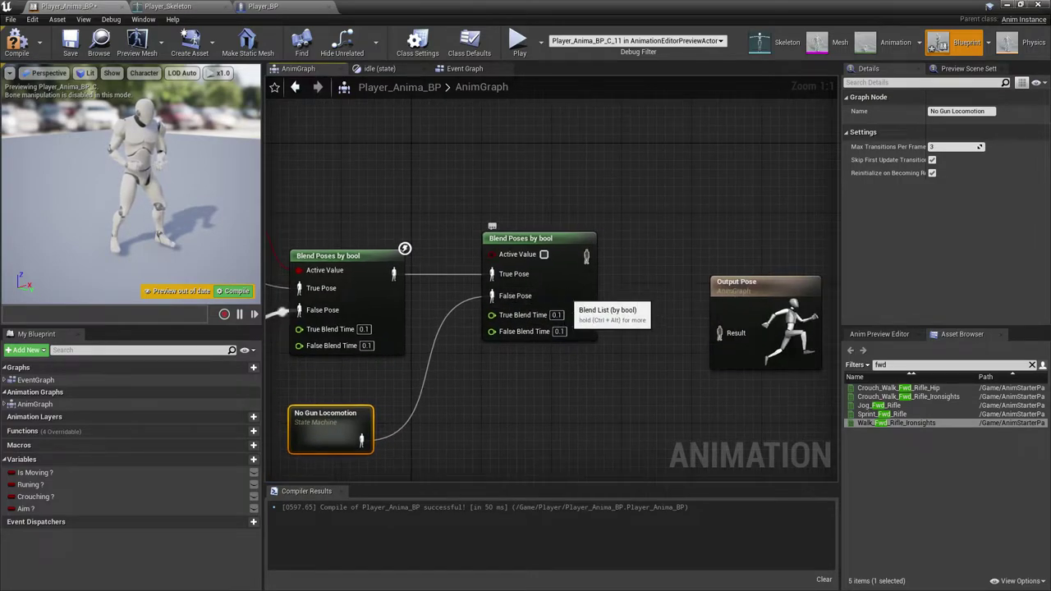
- Connect the copied Blend Poses by bool output to Output Pose's Result and align Output Pose with it
left_click(653, 316)
left_click_drag(755, 287, 745, 253)
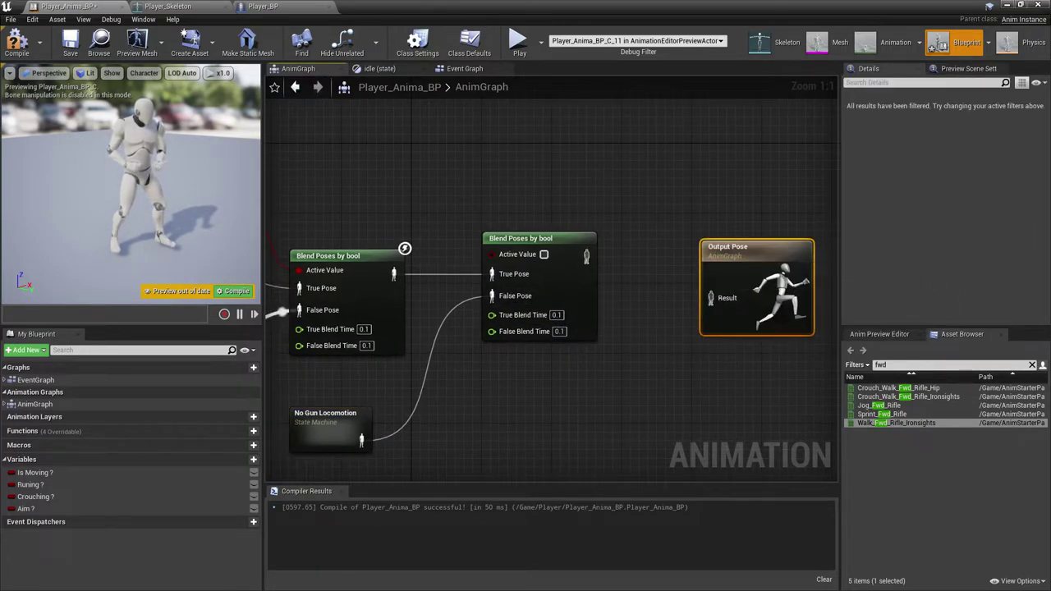
left_click_drag(585, 257, 713, 297)
left_click_drag(737, 253, 728, 211)
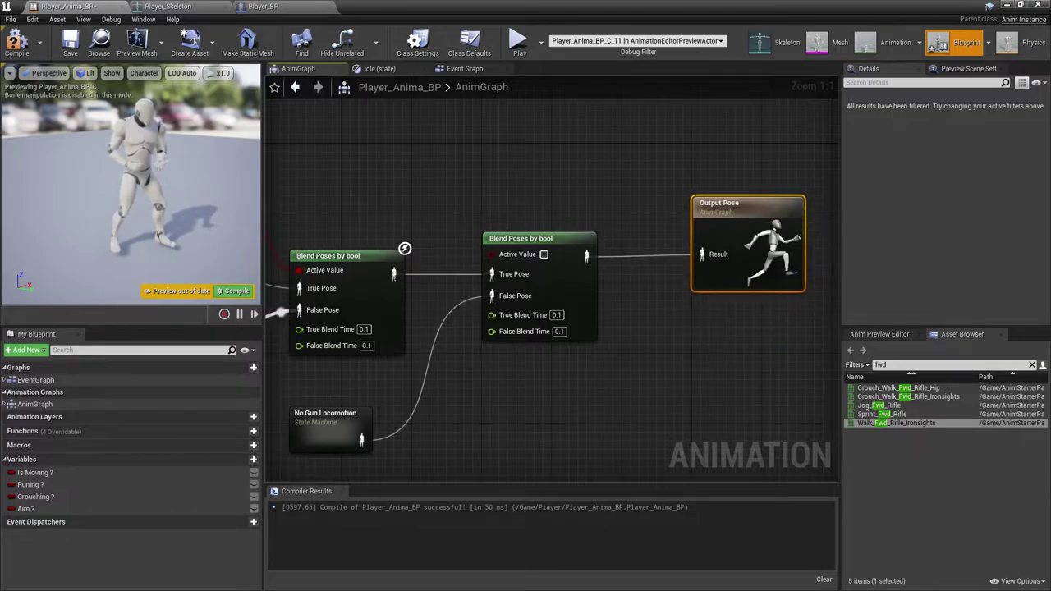
- Promote the copied blend node's Active Value to a variable named Have Gun ? and place its getter above the original blend node
left_click(333, 417)
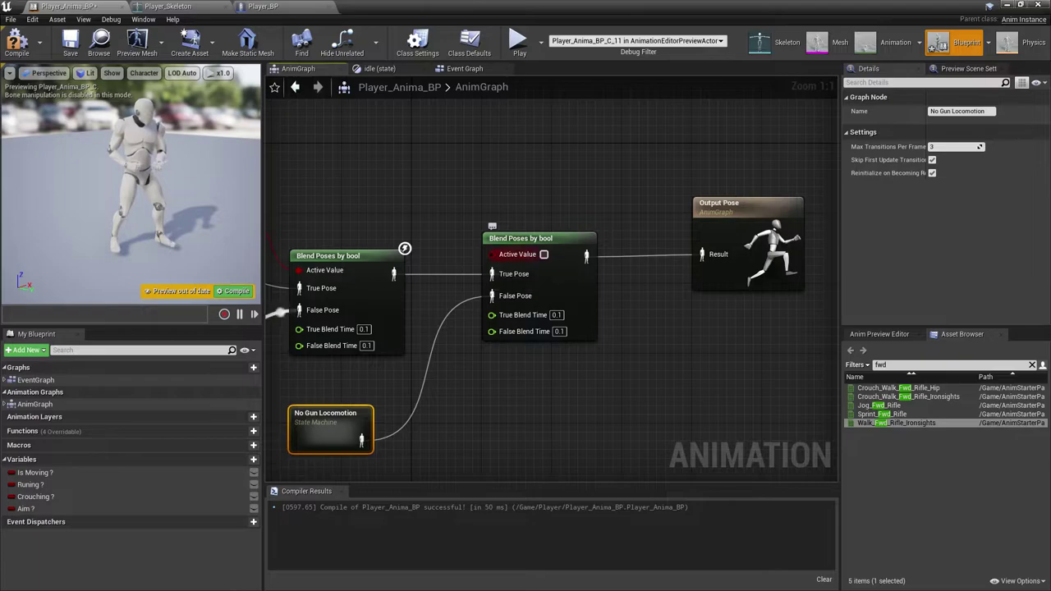
right_click(497, 255)
left_click(517, 271)
key("BackSpace")
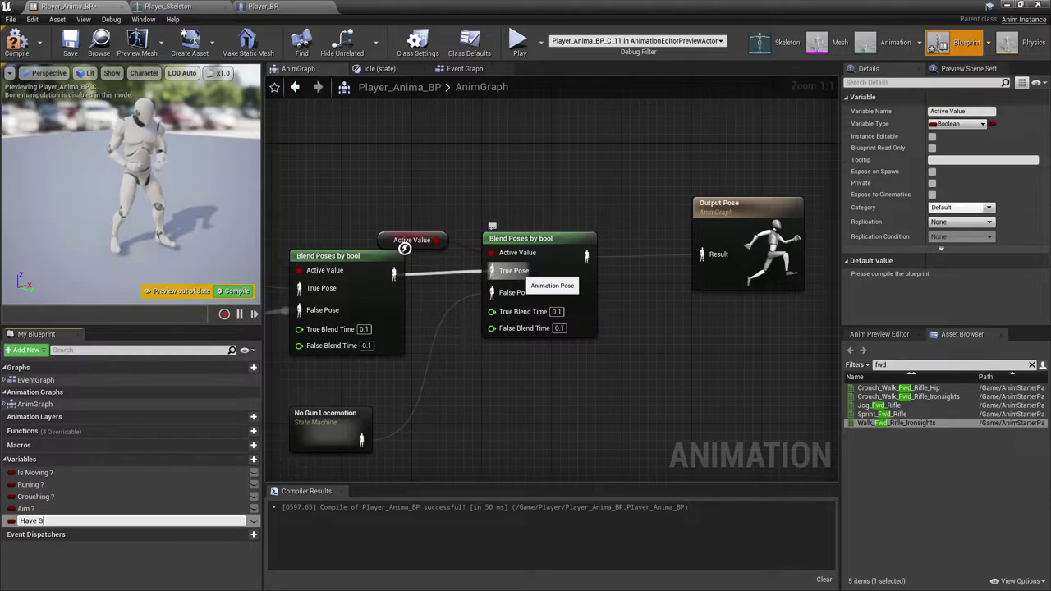
type("Have Gun ?")
key("Return")
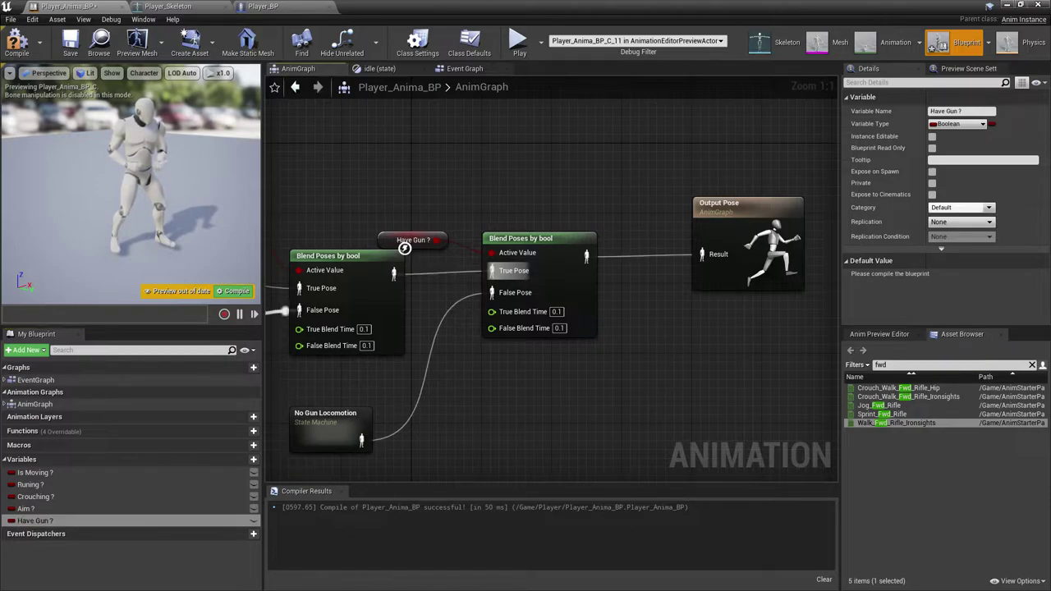
left_click_drag(405, 240, 354, 205)
right_click_drag(354, 214, 405, 158)
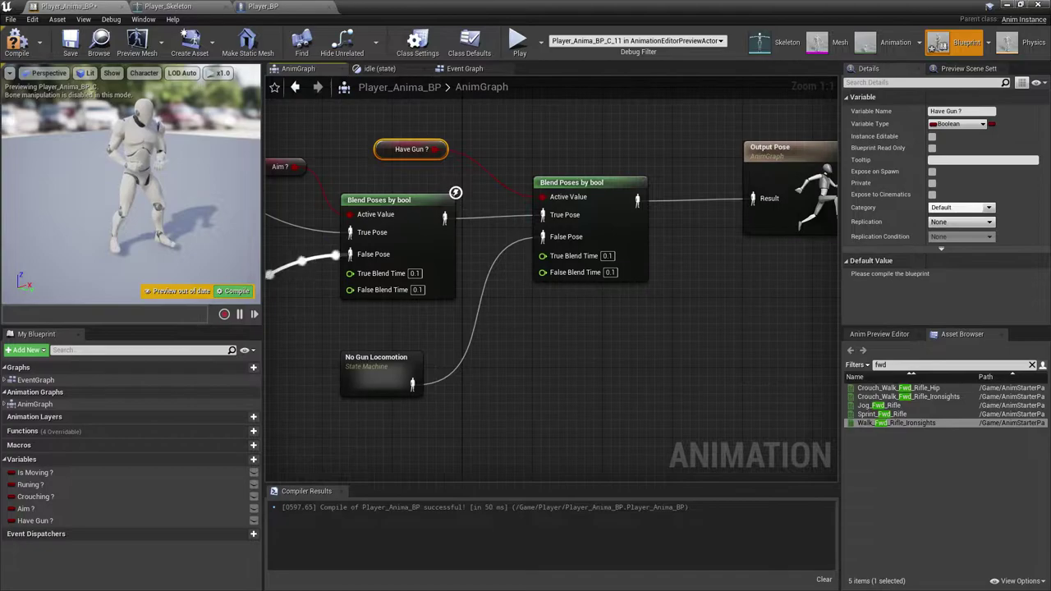
- Clear the fwd filter from the animation asset list and open the No Gun Locomotion state machine
left_click(1032, 365)
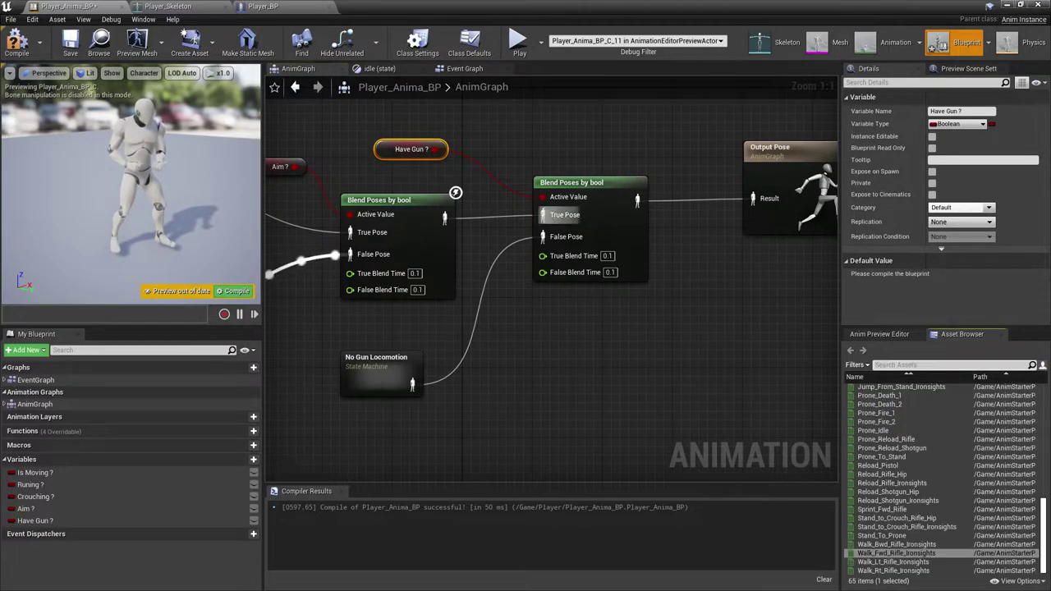
double_click(380, 374)
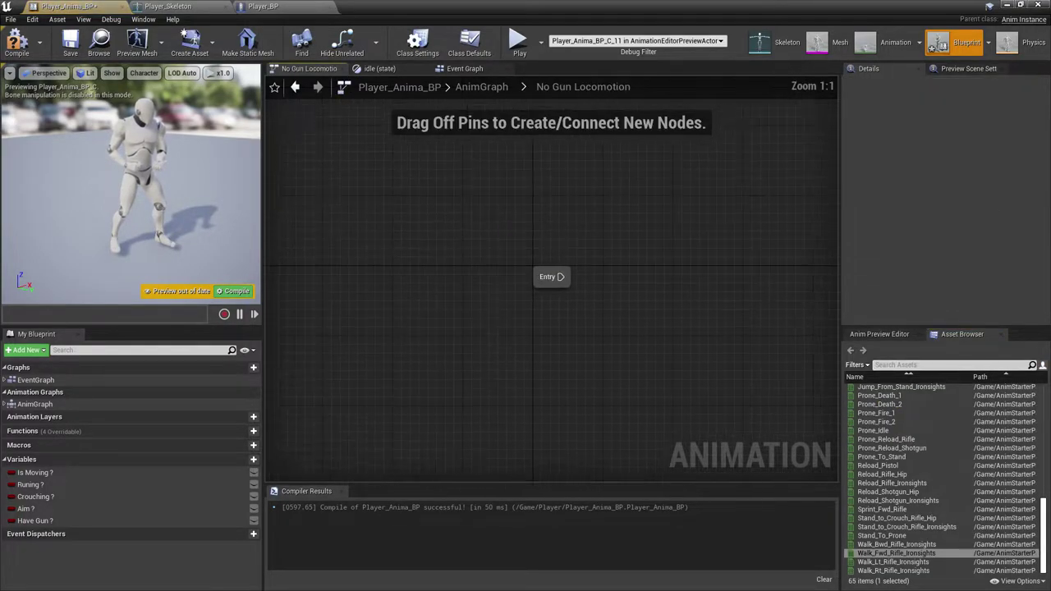
- Add a state named Idle connected from Entry, place it level with Entry, and filter the animation assets by "ilde"
left_click_drag(579, 290, 641, 290)
left_click(675, 318)
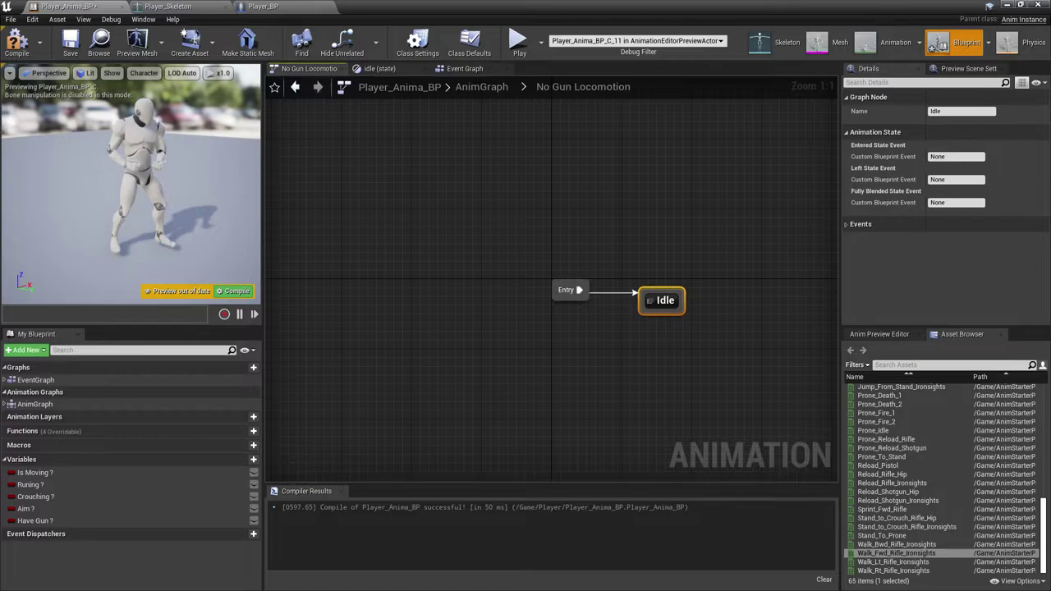
left_click_drag(669, 301, 695, 292)
right_click_drag(706, 329, 529, 293)
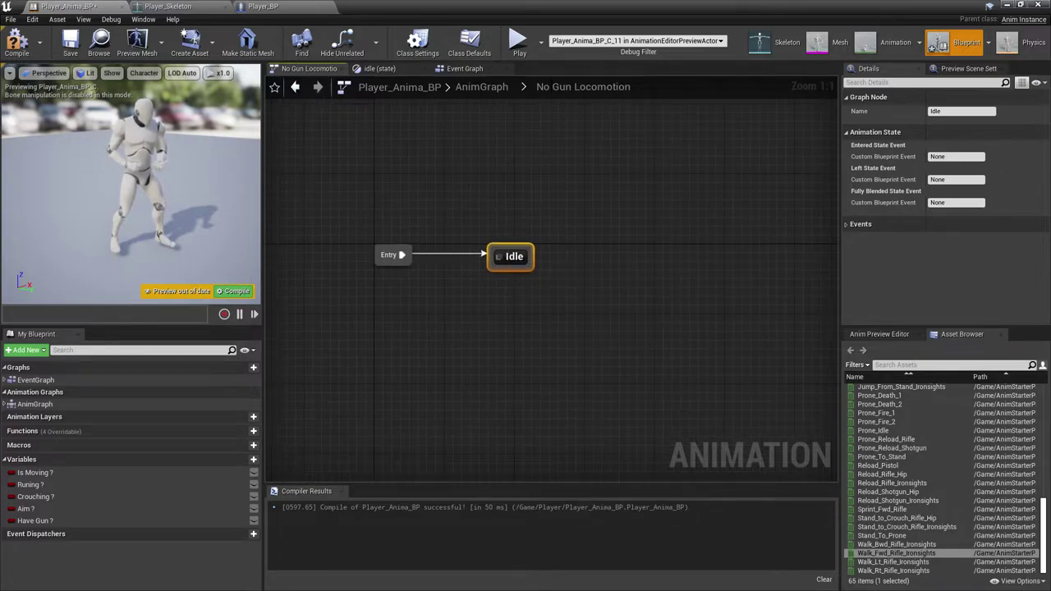
type("ilde")
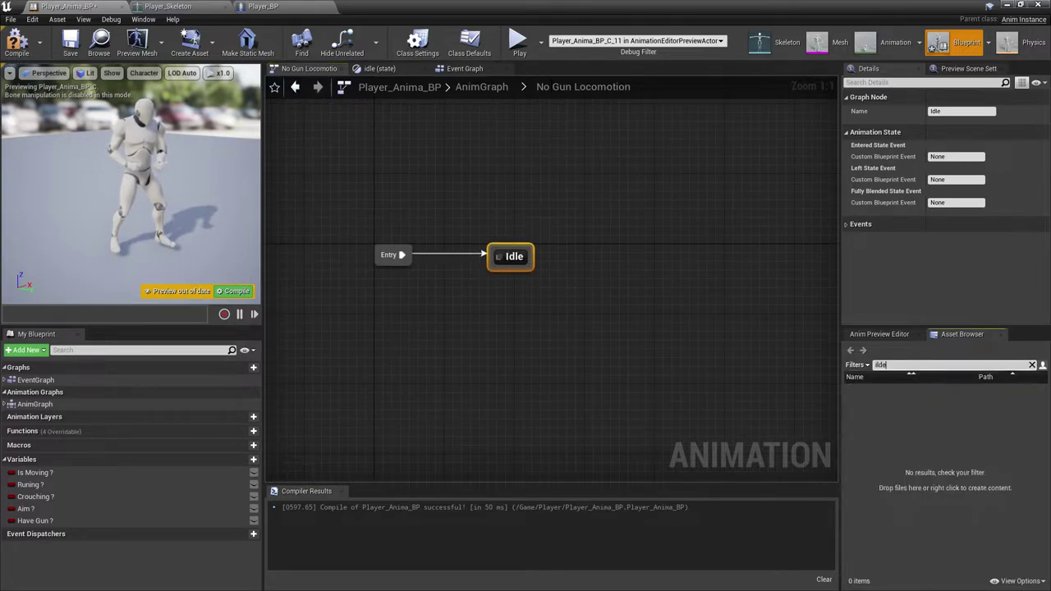
left_click(625, 329)
- Open UE4_Mannequin_Skeleton from the project's Mannequin/Character/Mesh folder
left_click_drag(589, 7, 577, 26)
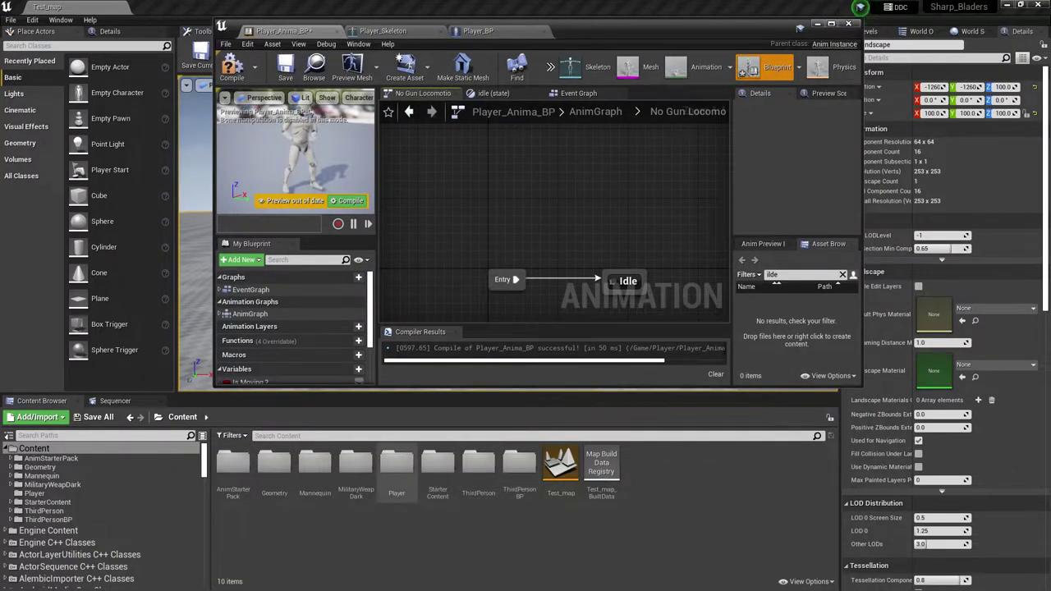
double_click(315, 464)
double_click(232, 462)
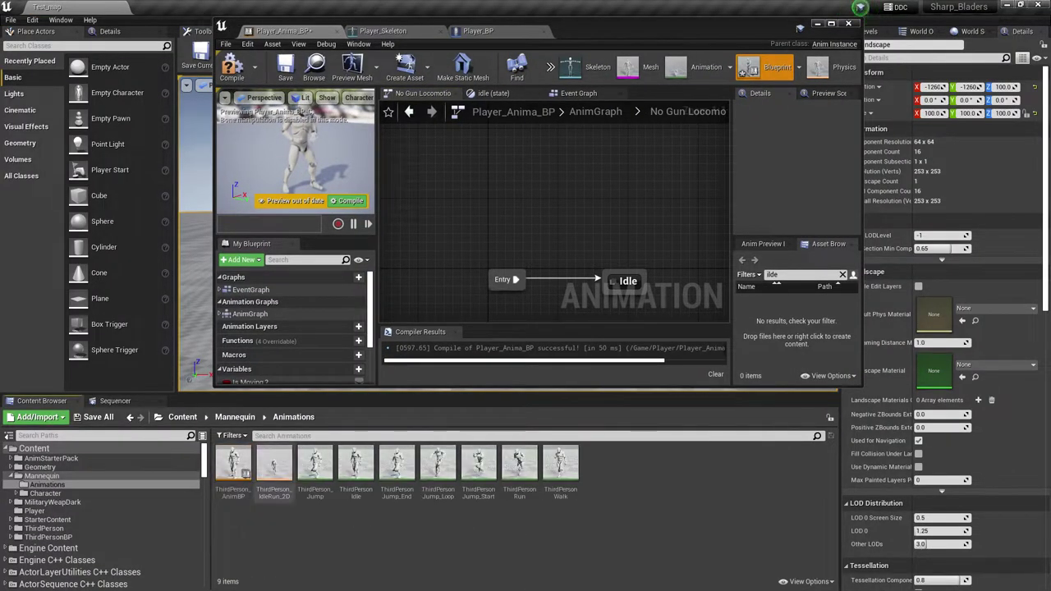
left_click(235, 417)
double_click(274, 467)
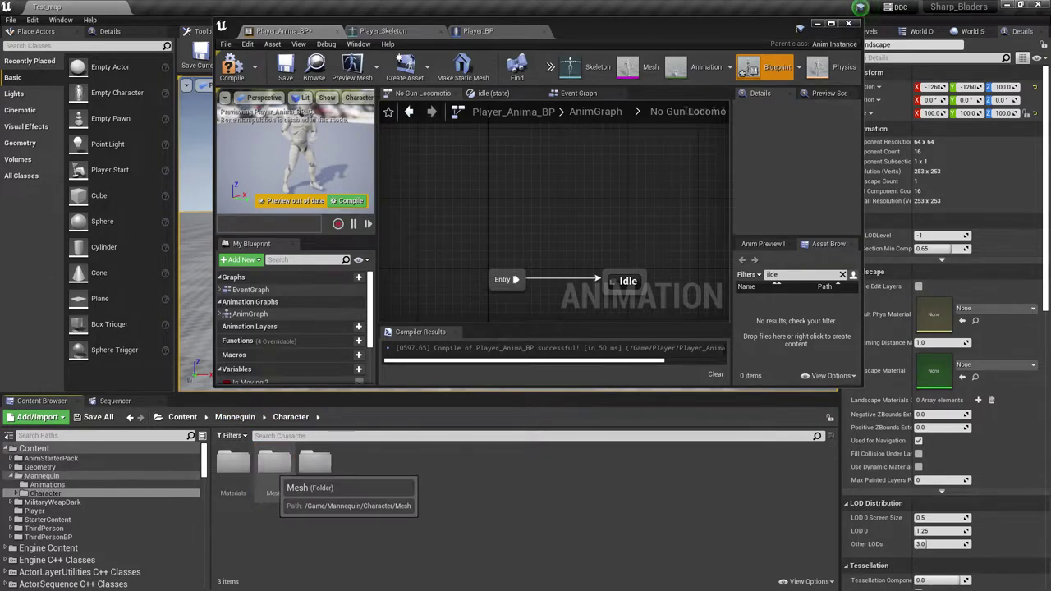
double_click(274, 467)
double_click(397, 466)
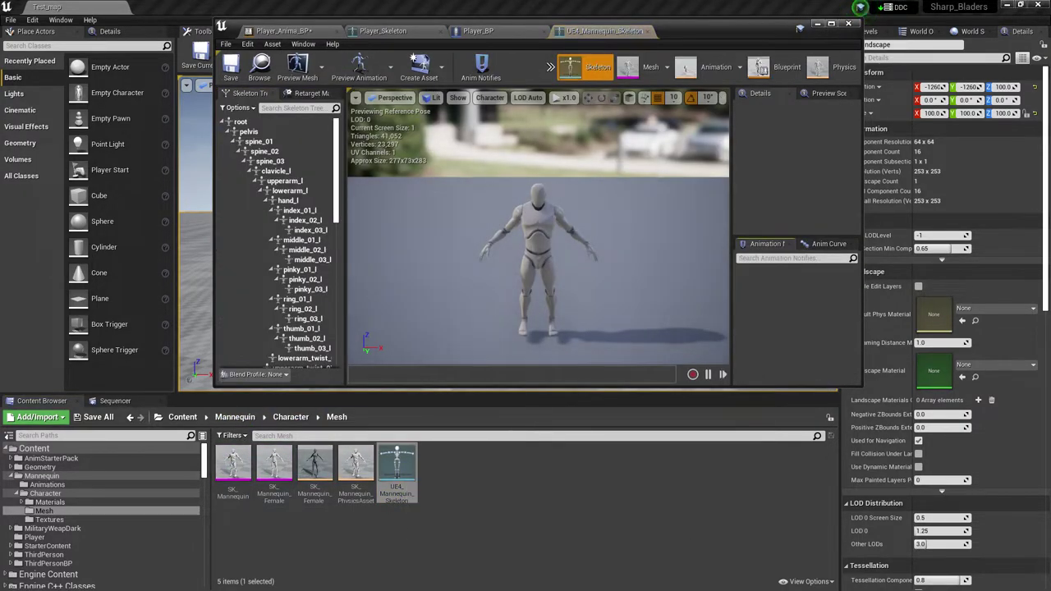
- Assign the Humanoid rig to UE4_Mannequin_Skeleton for retargeting and auto-map its bones
left_click(311, 93)
left_click(300, 314)
left_click(302, 335)
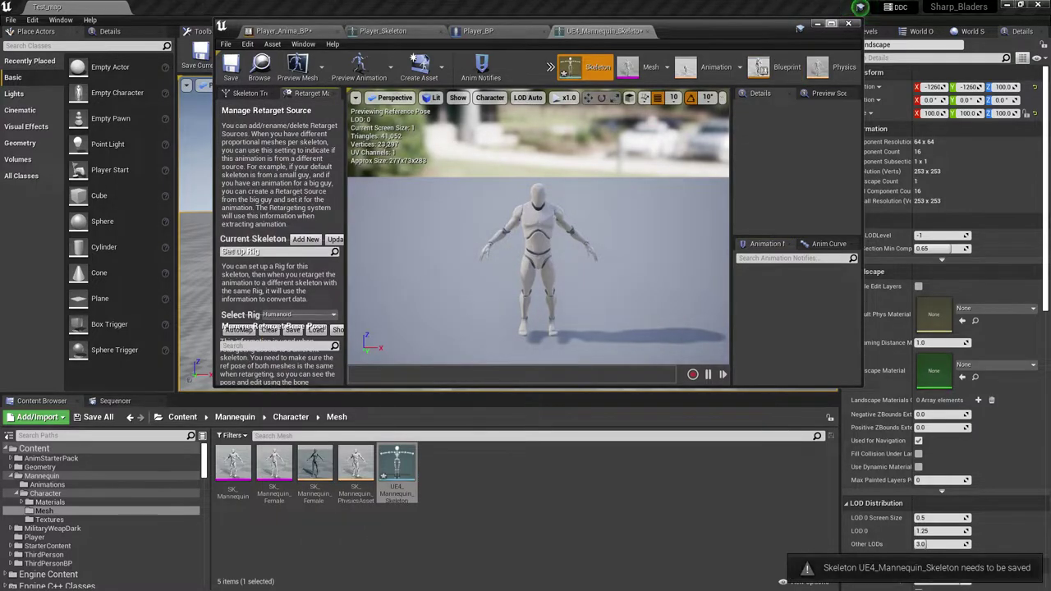
left_click(832, 24)
left_click(41, 338)
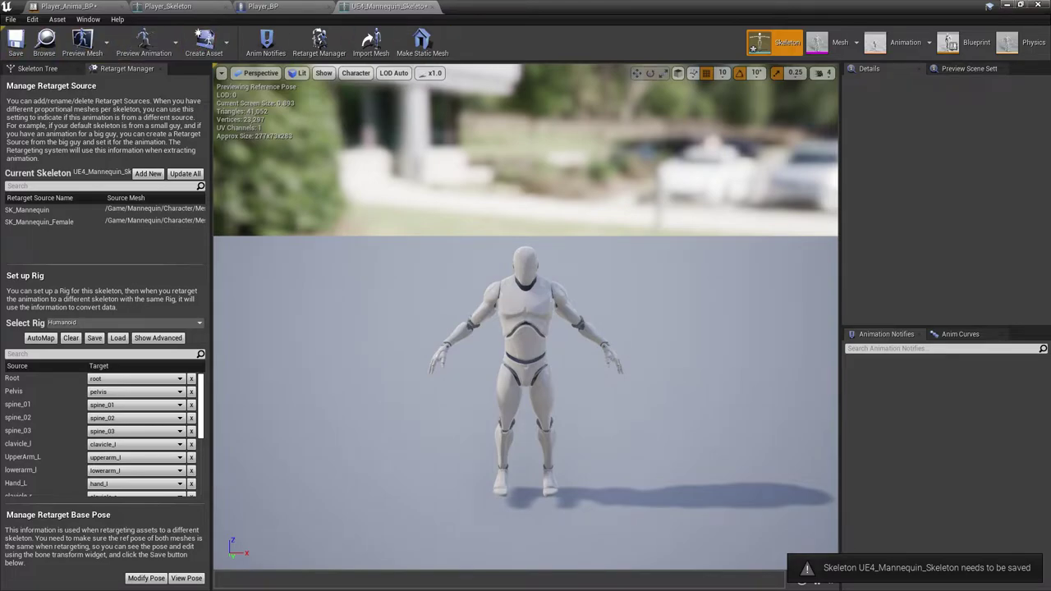
- Check the retargeting rig and bone mapping of Player_Skeleton
left_click_drag(463, 7, 457, 48)
left_click(301, 55)
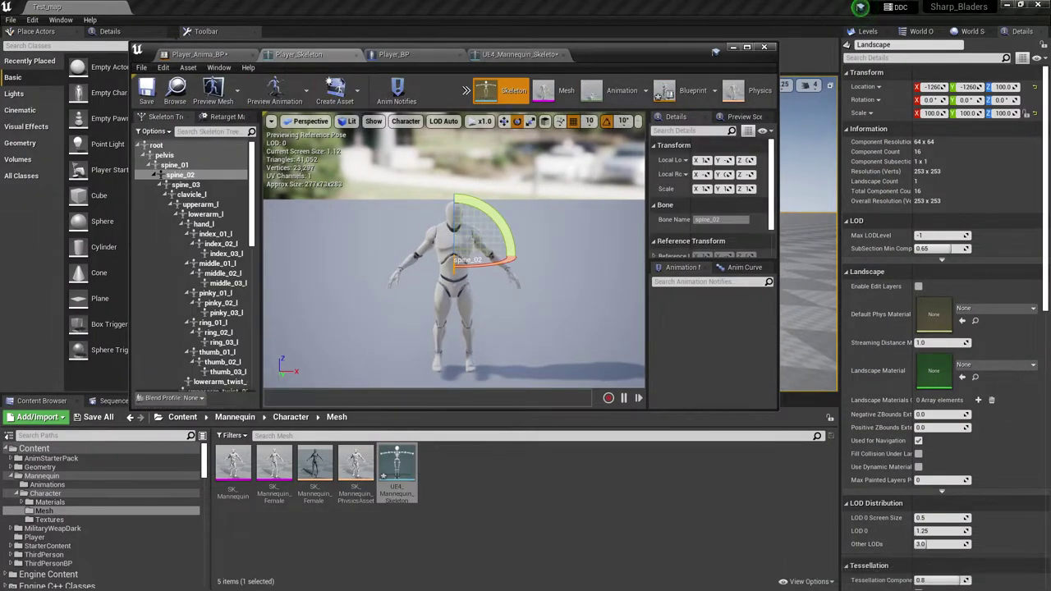
left_click(748, 47)
left_click(126, 69)
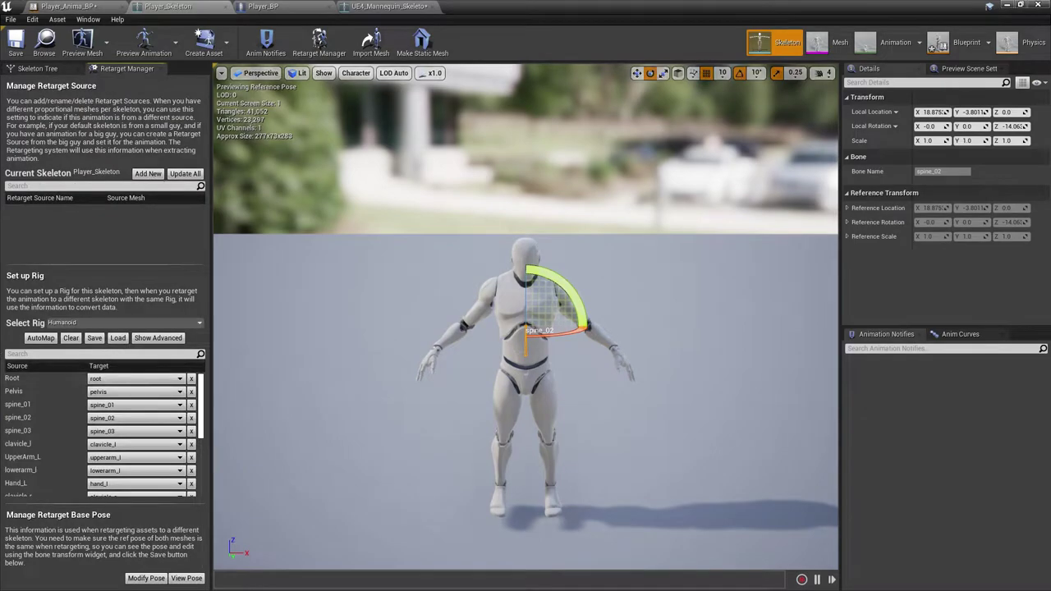
- Locate UE4_Mannequin_Skeleton in the project content and save all modified assets
left_click(409, 7)
left_click(44, 42)
left_click(1008, 5)
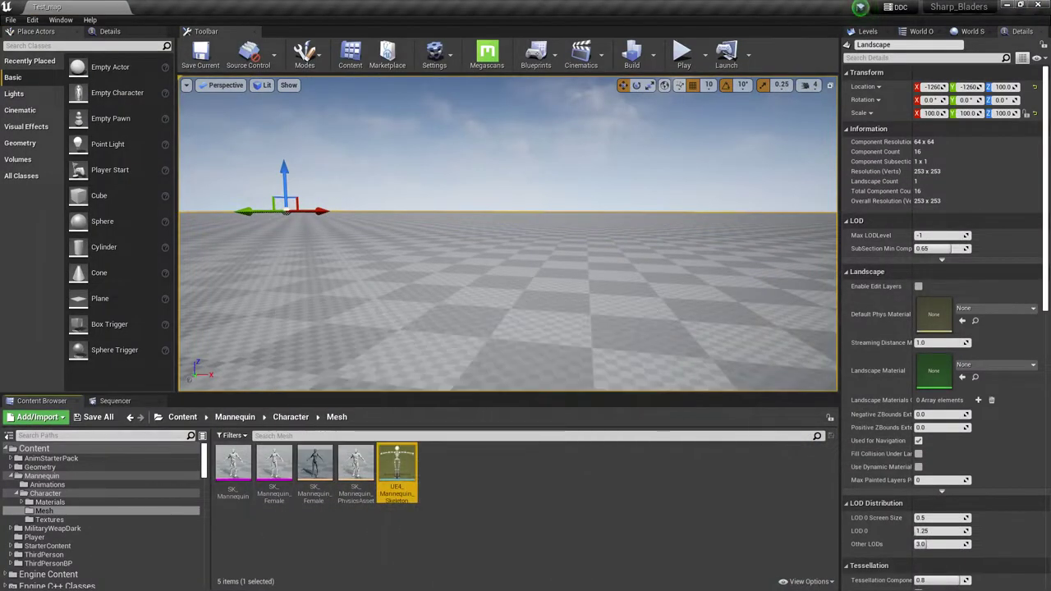
left_click(96, 417)
left_click(623, 401)
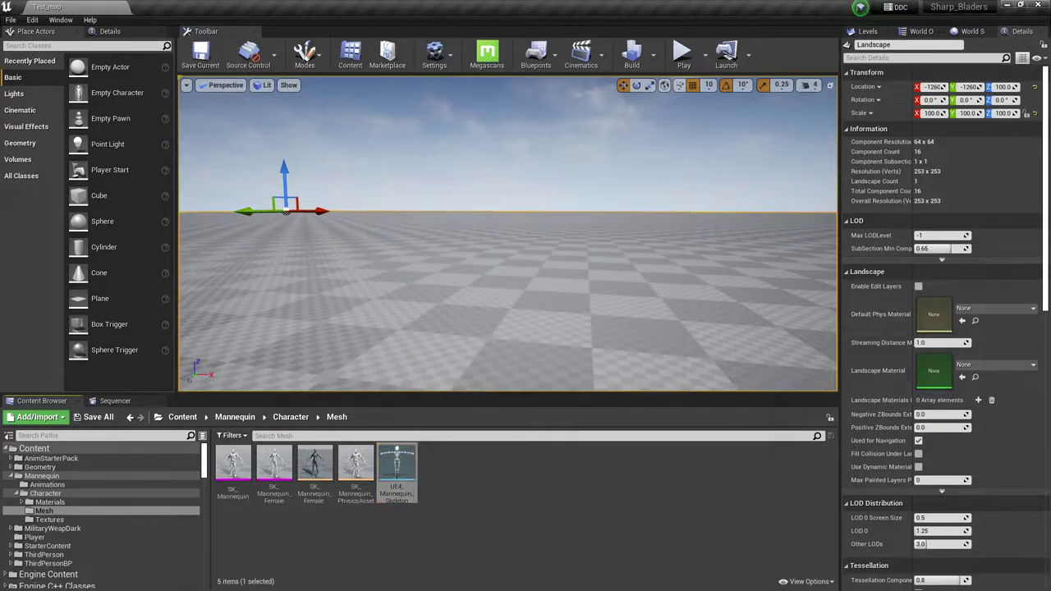
- Duplicate ThirdPersonIdle from Mannequin/Animations, retarget the copy to Player_Skeleton, and close its preview
left_click(235, 417)
double_click(233, 464)
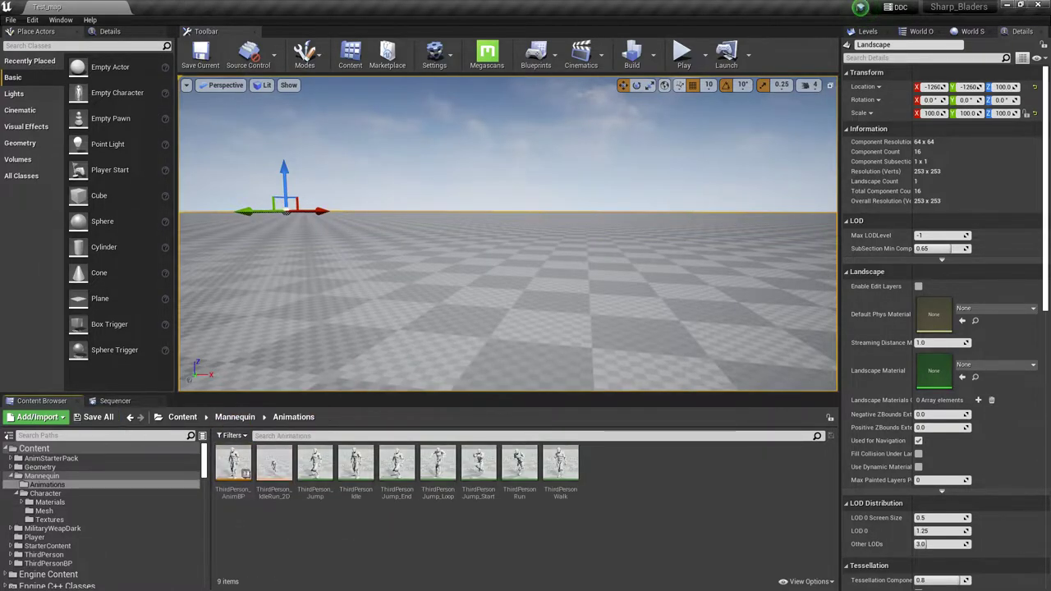
right_click(358, 472)
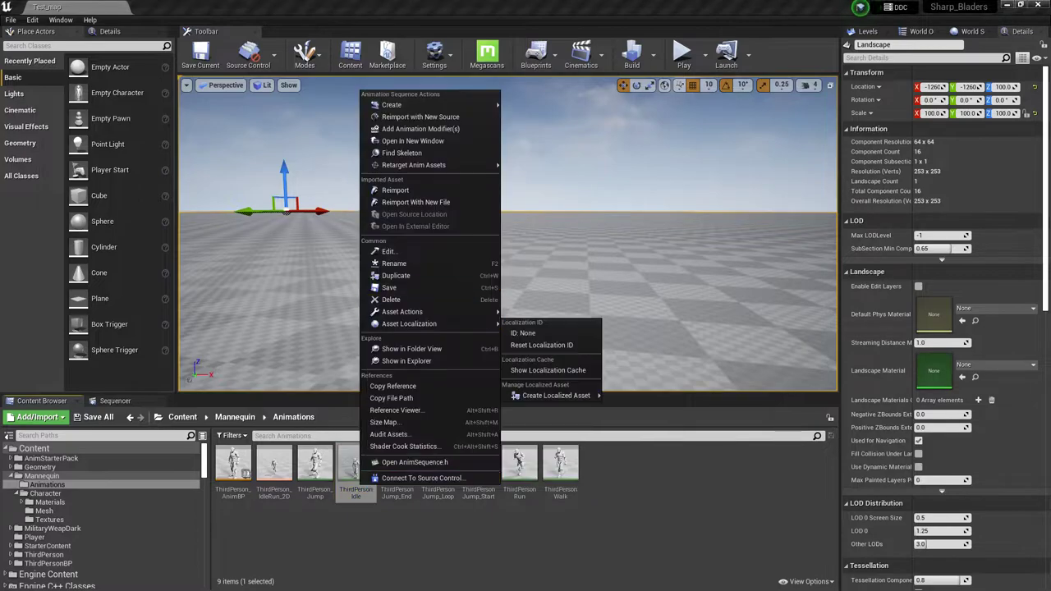
mouse_move(476, 165)
left_click(547, 166)
left_click(288, 221)
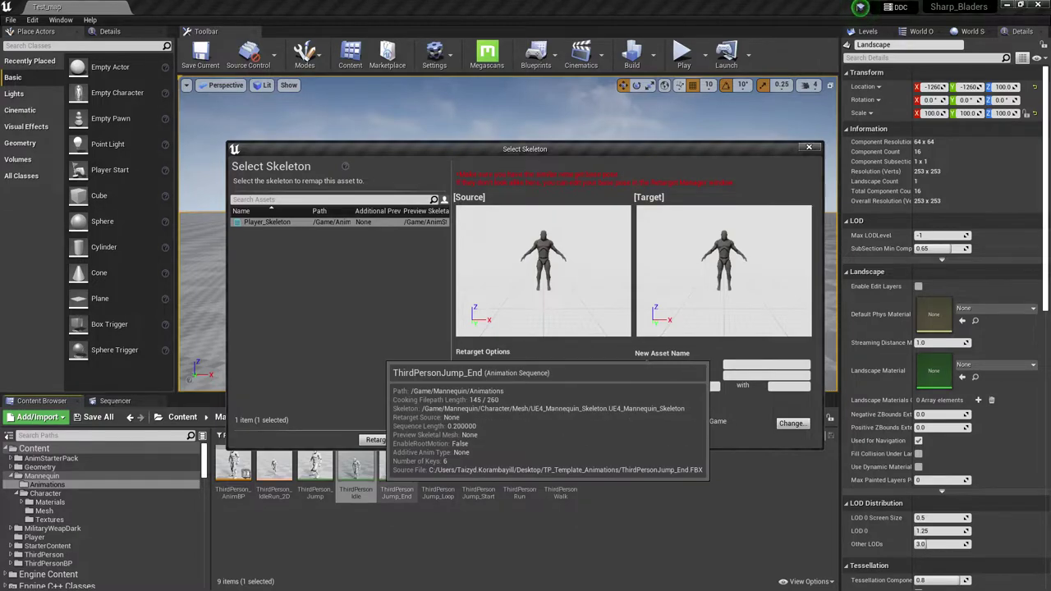
left_click(379, 440)
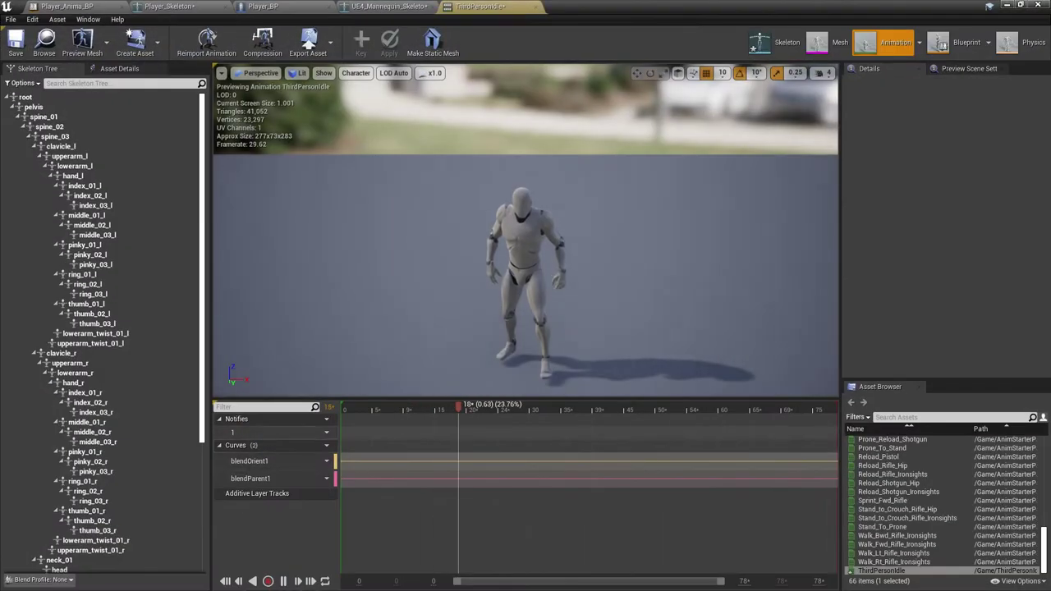
left_click(642, 462)
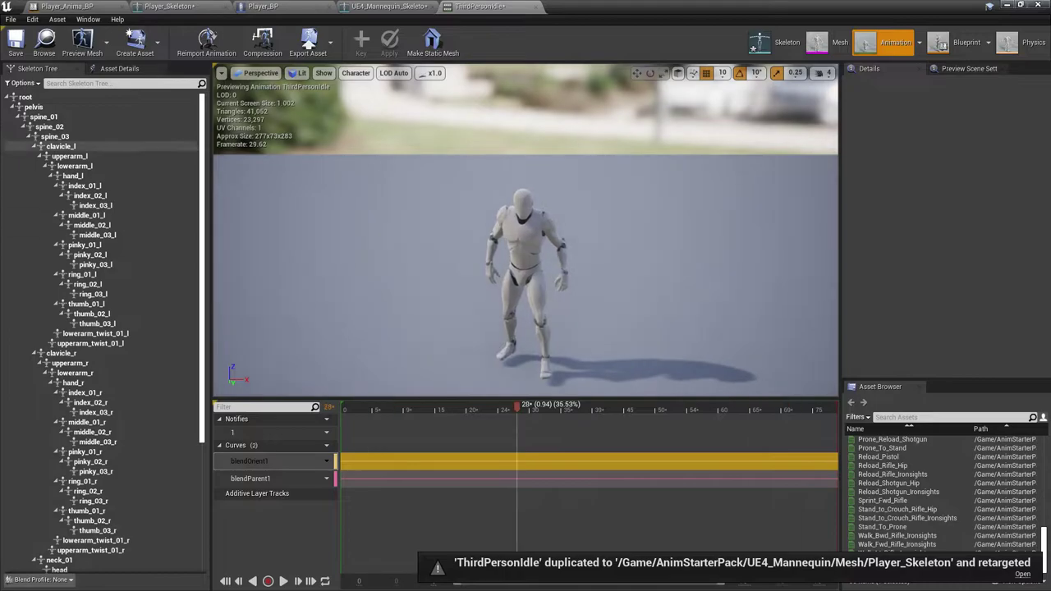
left_click(536, 7)
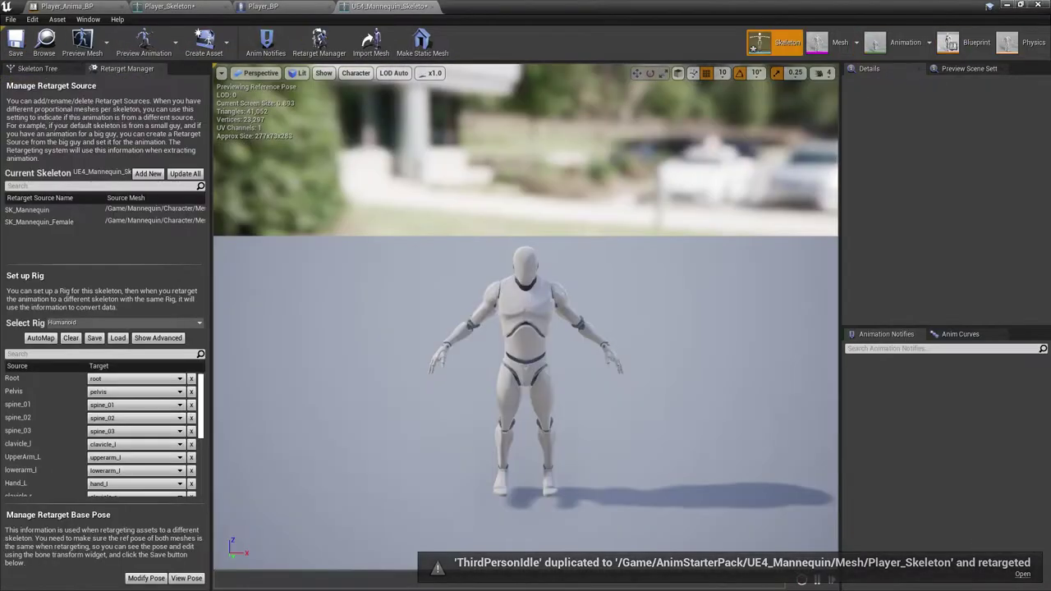
- Duplicate ThirdPersonRun and ThirdPersonWalk from Mannequin/Animations and retarget the copies to Player_Skeleton
left_click(1006, 6)
left_click(234, 464)
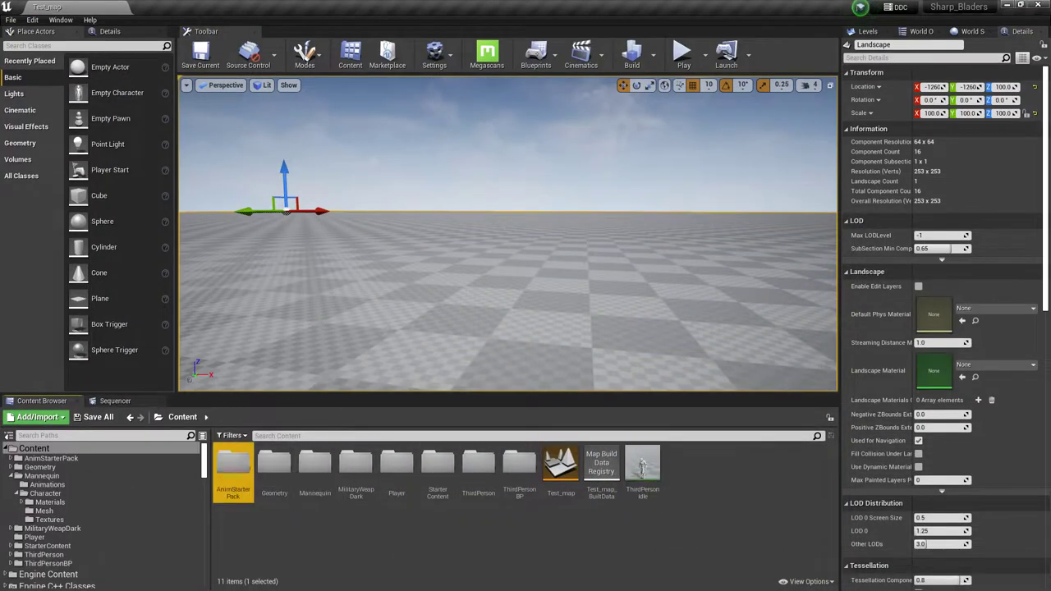
double_click(322, 471)
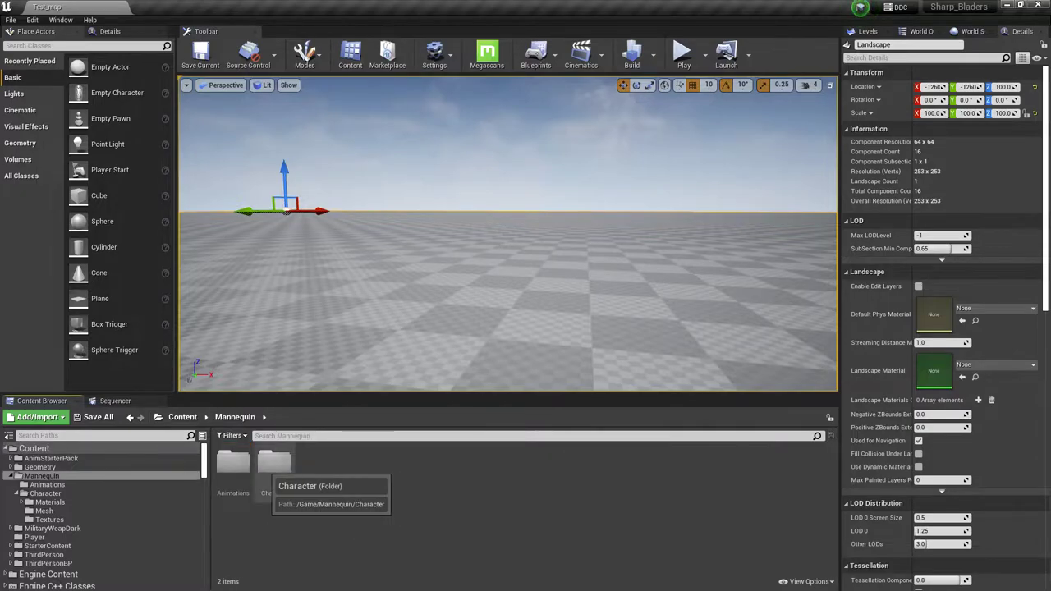
double_click(234, 464)
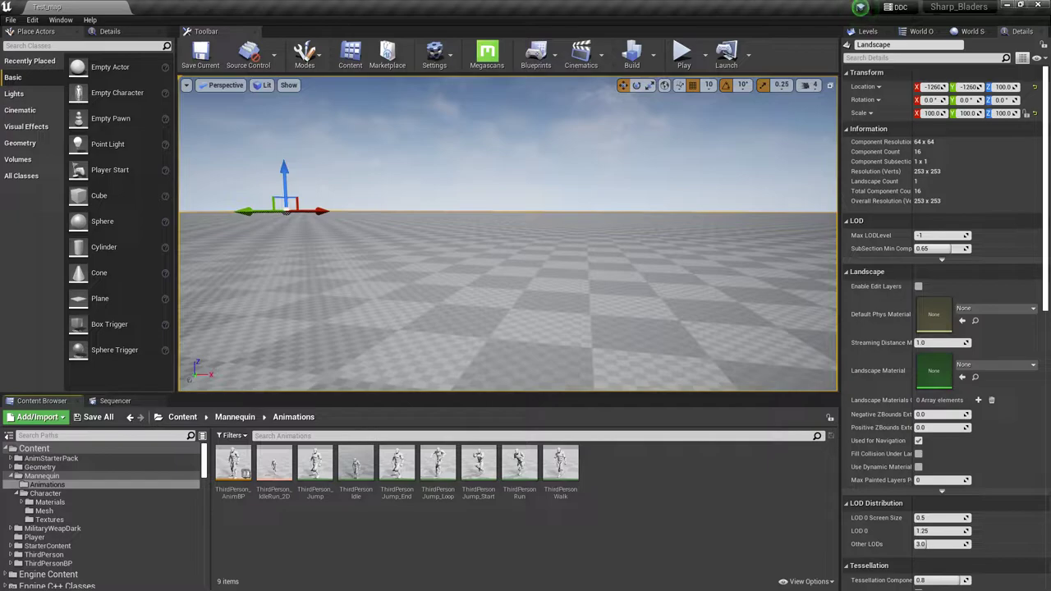
left_click(560, 466)
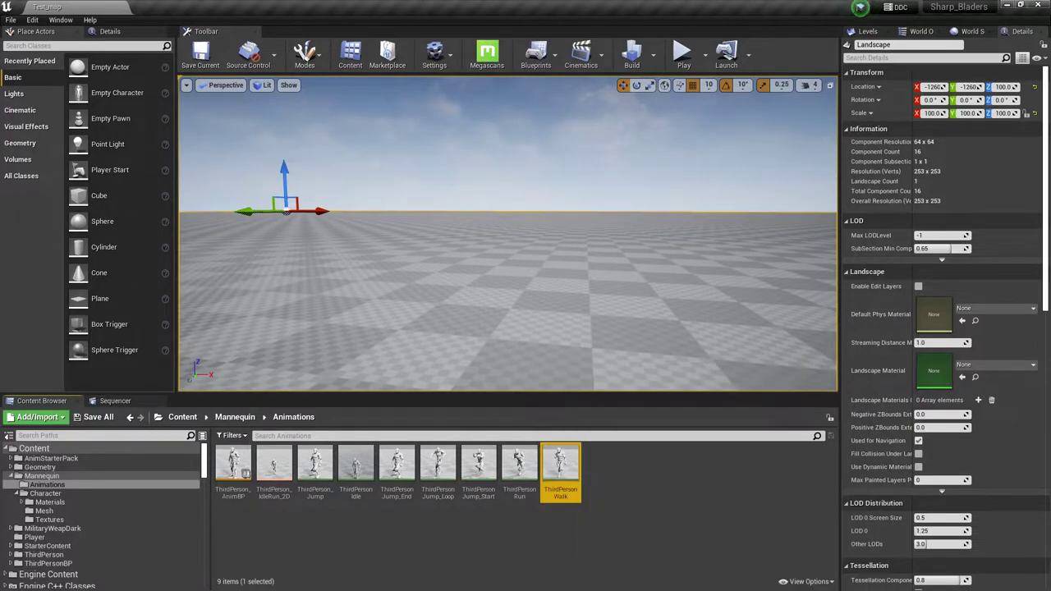
left_click(521, 467, "ctrl")
right_click(569, 470)
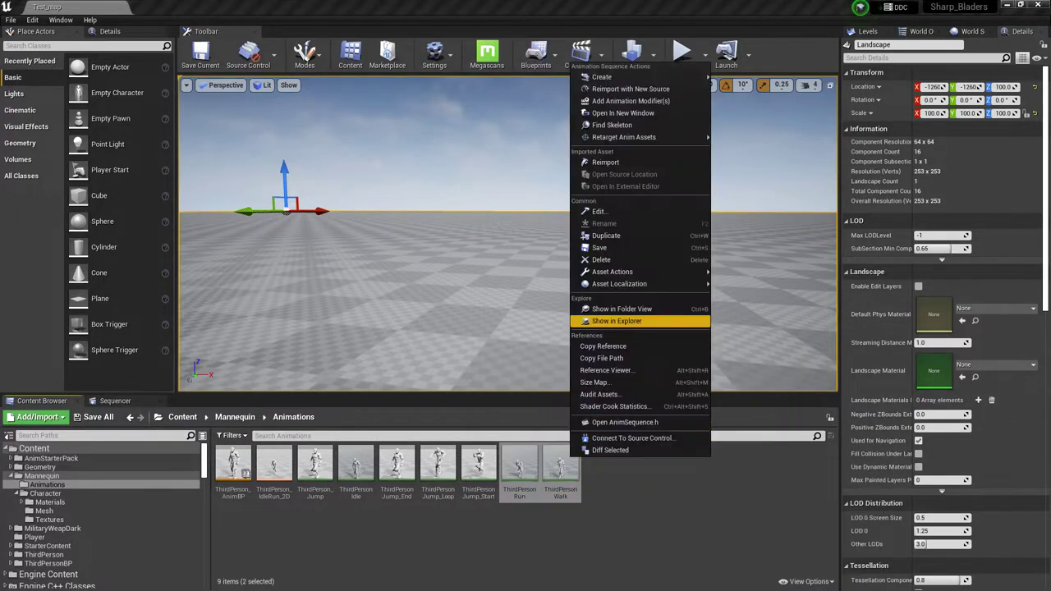
mouse_move(626, 137)
left_click(780, 137)
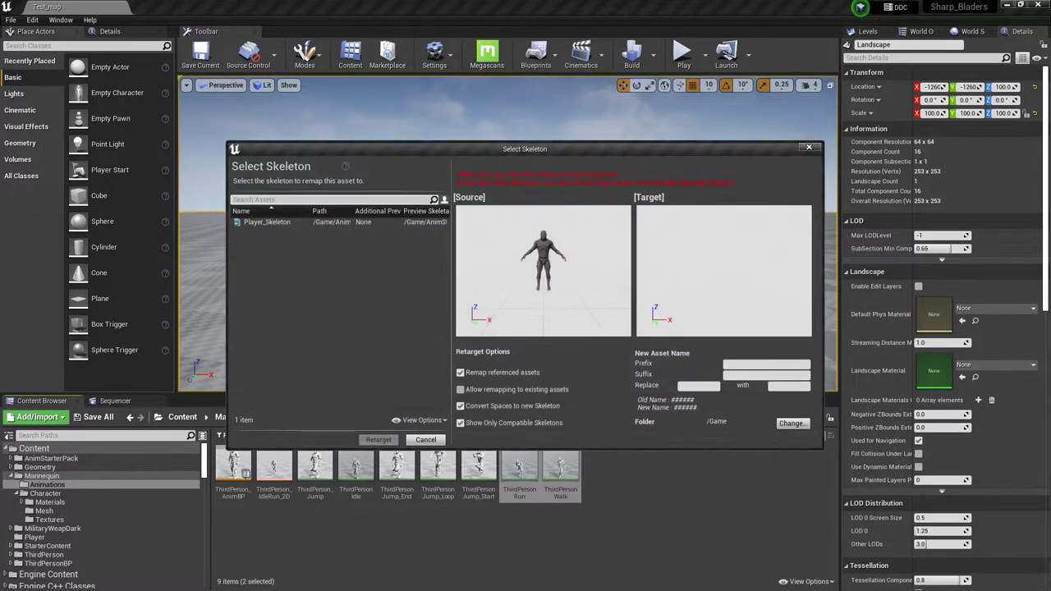
left_click(267, 222)
left_click(379, 440)
left_click_drag(478, 476, 528, 503)
- Preview the retargeted ThirdPersonRun and ThirdPersonWalk animations from the Content folder
left_click(182, 417)
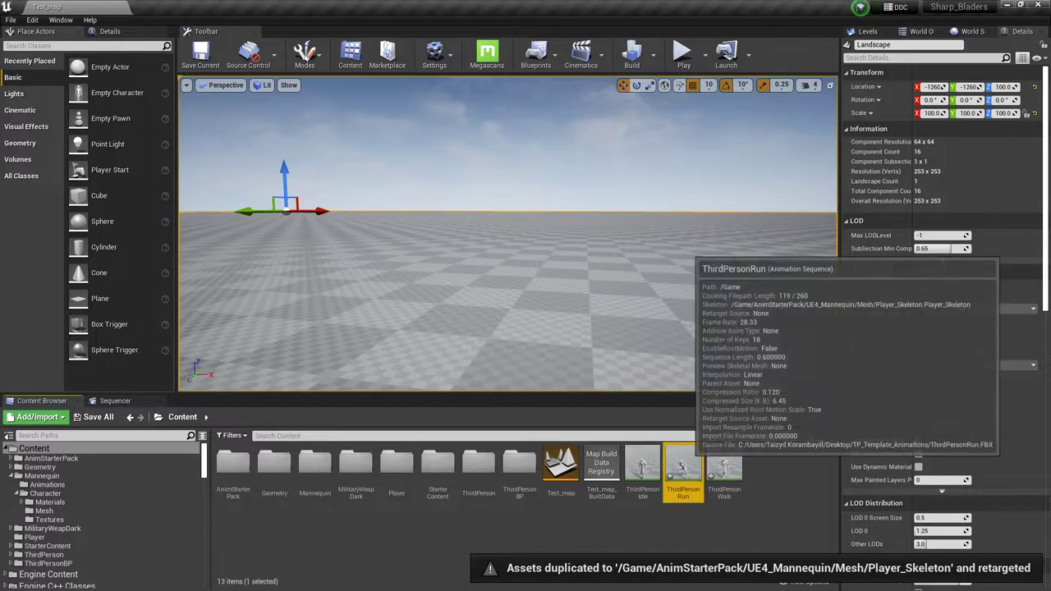
double_click(683, 465)
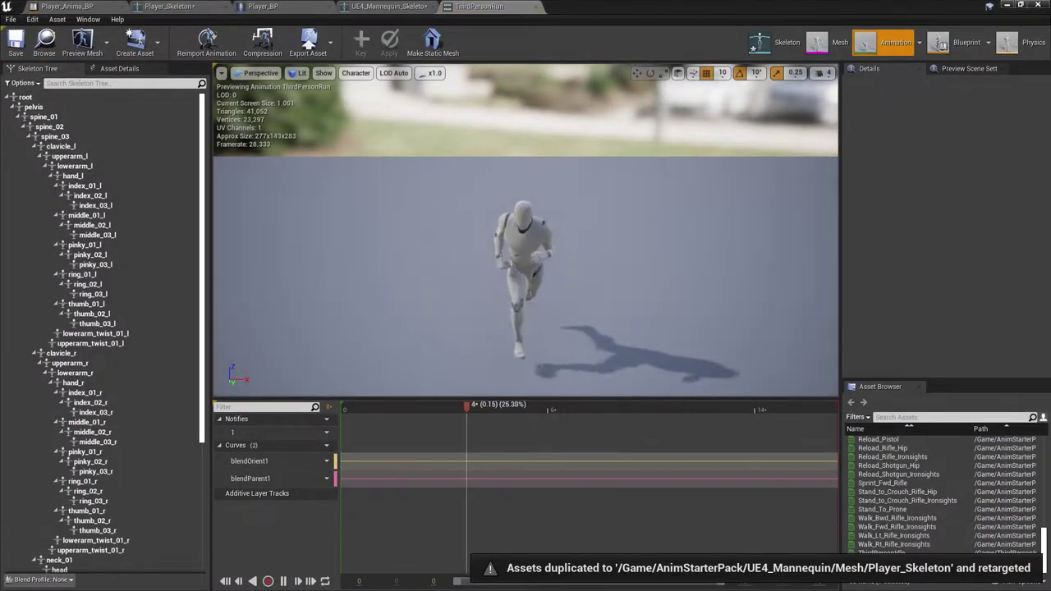
double_click(537, 6)
double_click(723, 465)
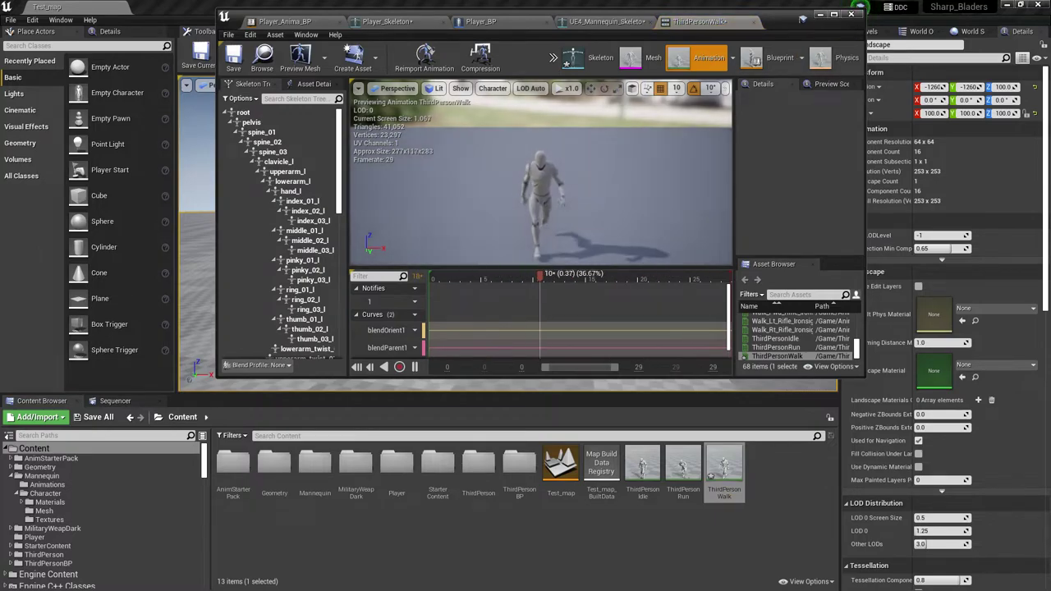
left_click(834, 14)
left_click(346, 406)
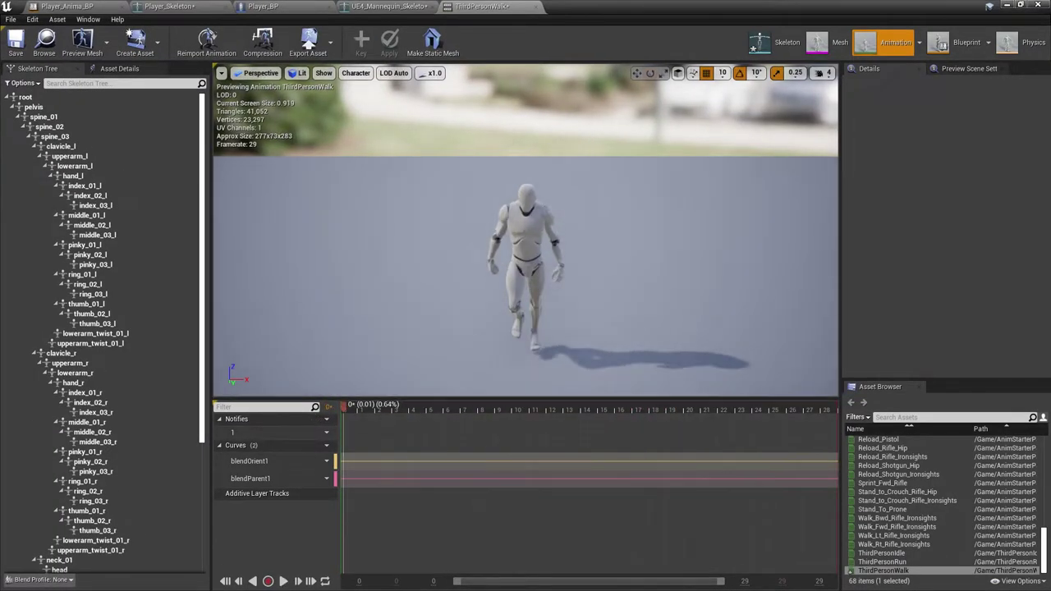
- Open the Idle state in Player_Anima_BP, filter the animation assets by "idle", and add ThirdPersonIdle before Output Animation Pose
left_click(75, 6)
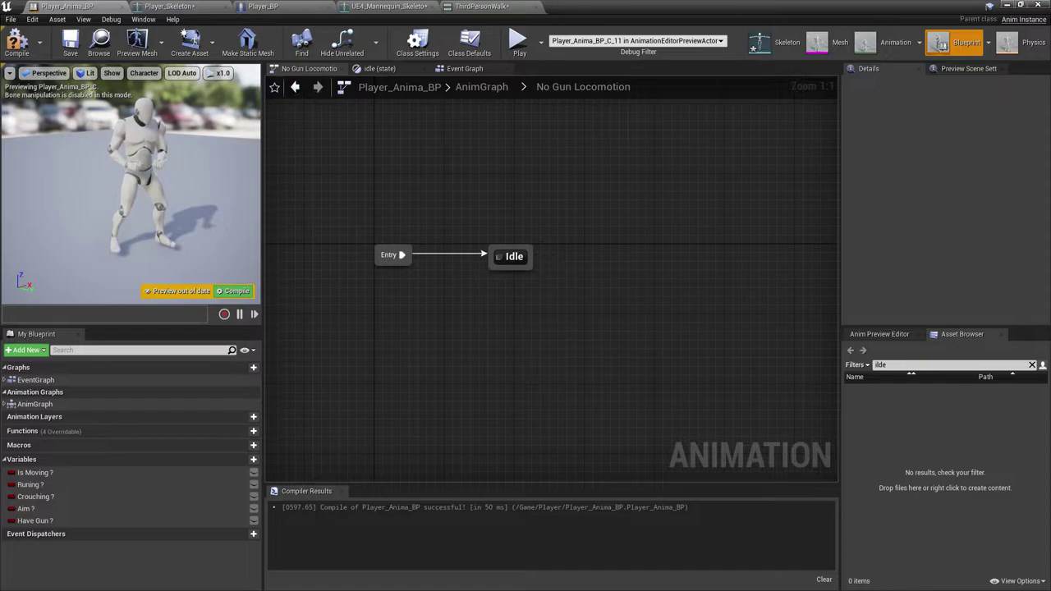
double_click(511, 257)
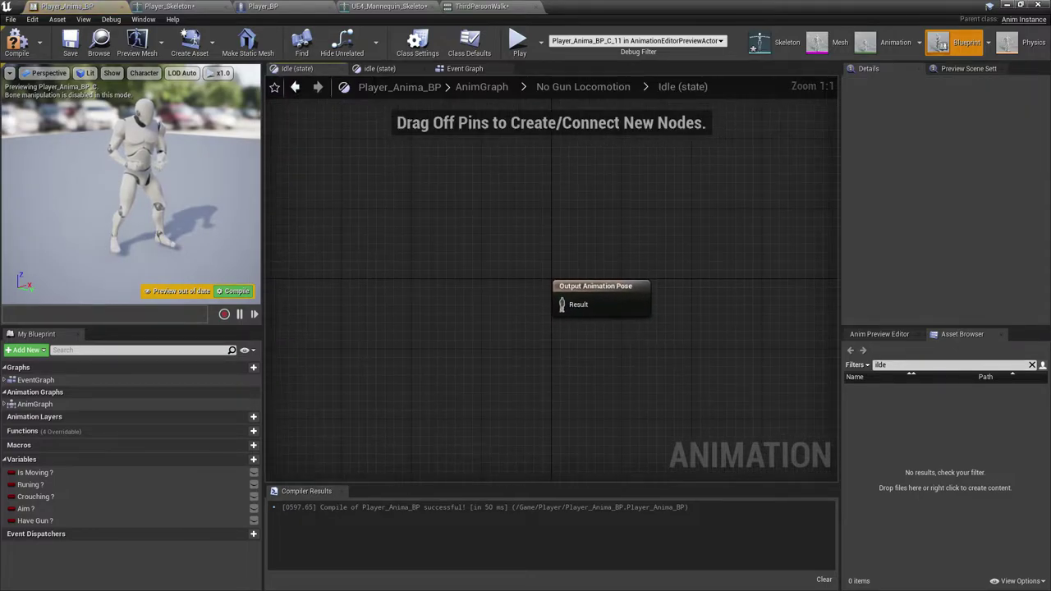
key("BackSpace")
key("BackSpace")
key("BackSpace")
key("BackSpace")
type("idle")
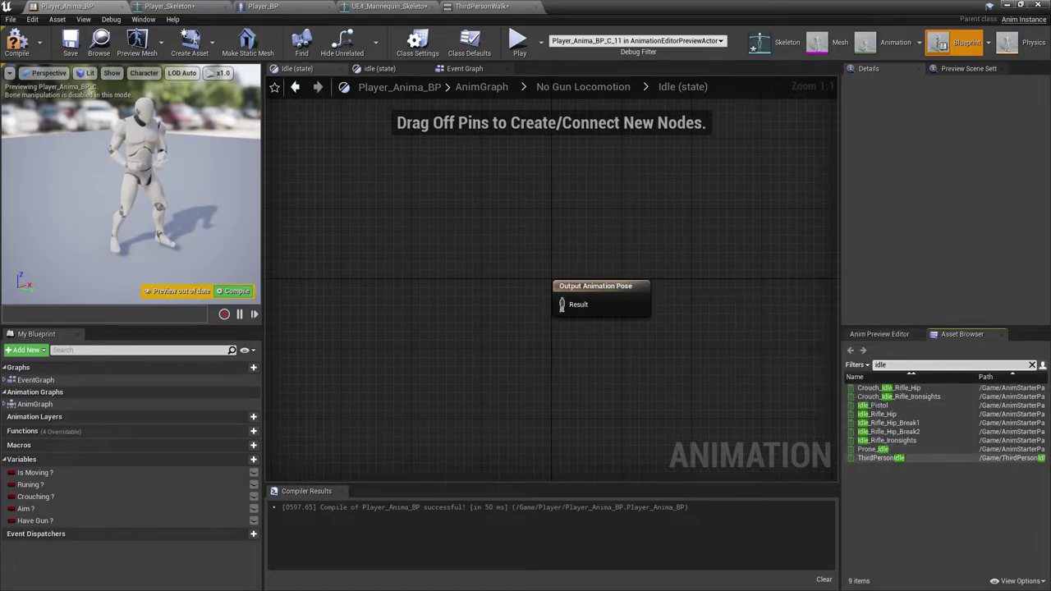
left_click_drag(880, 458, 396, 298)
- Return to No Gun Locomotion and add a state named Walk with a transition from Idle
left_click(584, 87)
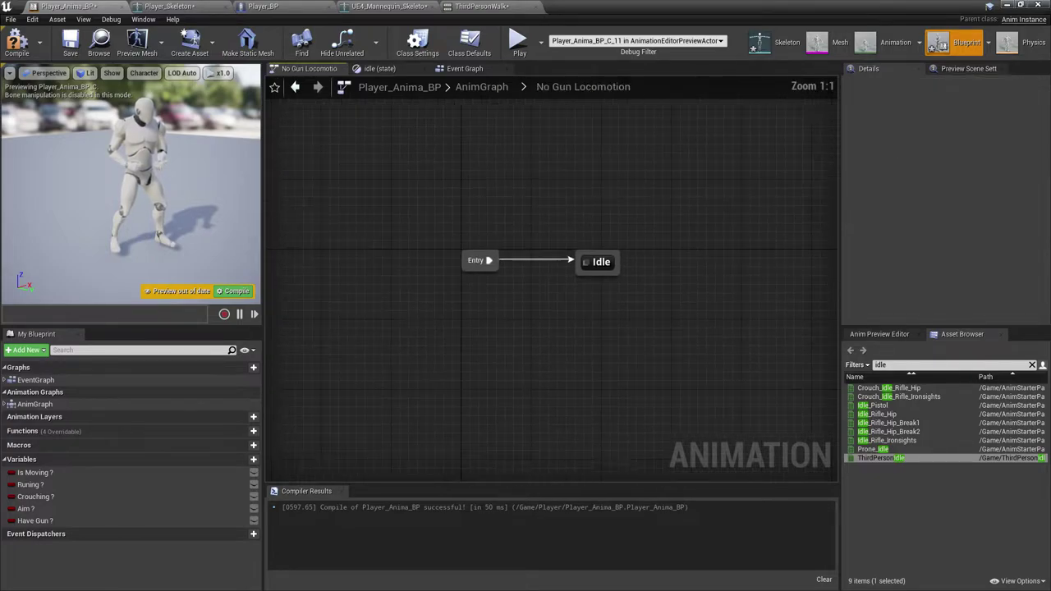
left_click_drag(650, 297, 733, 296)
left_click(757, 324)
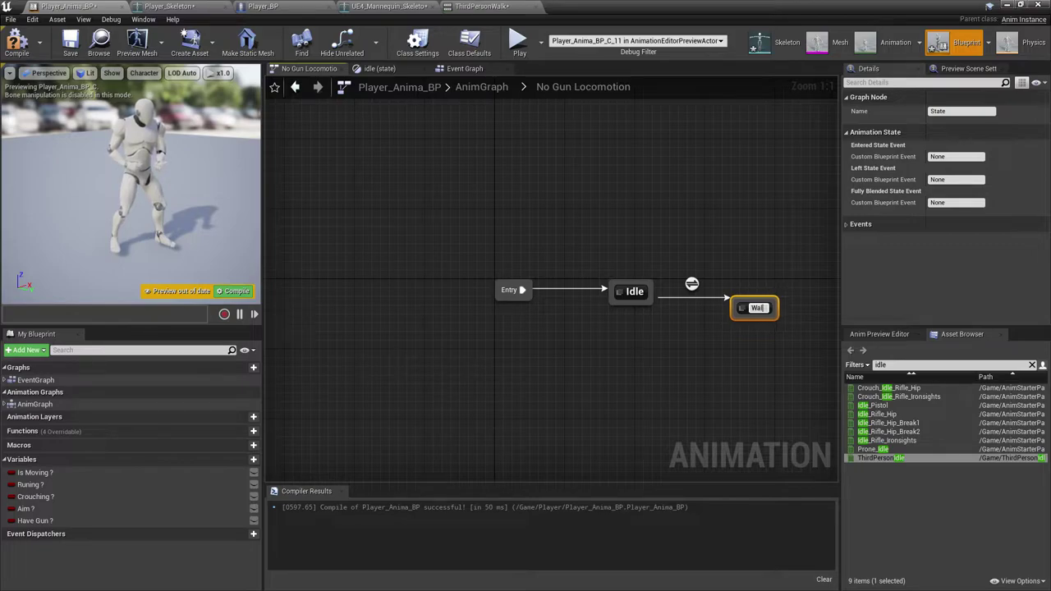
left_click_drag(781, 305, 786, 294)
right_click_drag(679, 307, 582, 304)
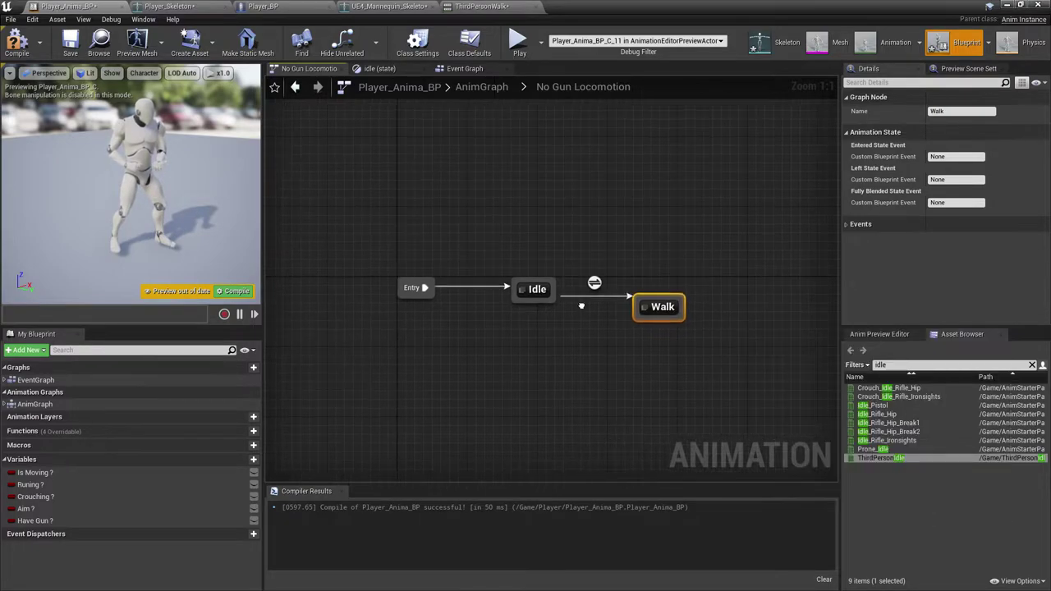
- Align Walk with Idle, add a return transition from Walk to Idle, and create a Run state with a transition from Walk
left_click_drag(664, 307, 552, 294)
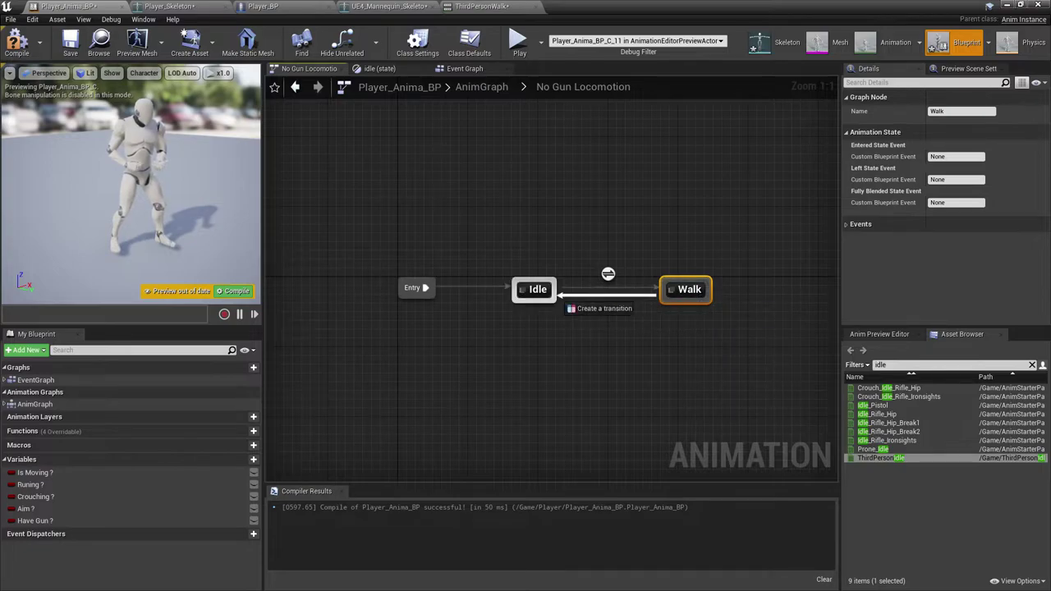
right_click_drag(648, 304, 554, 302)
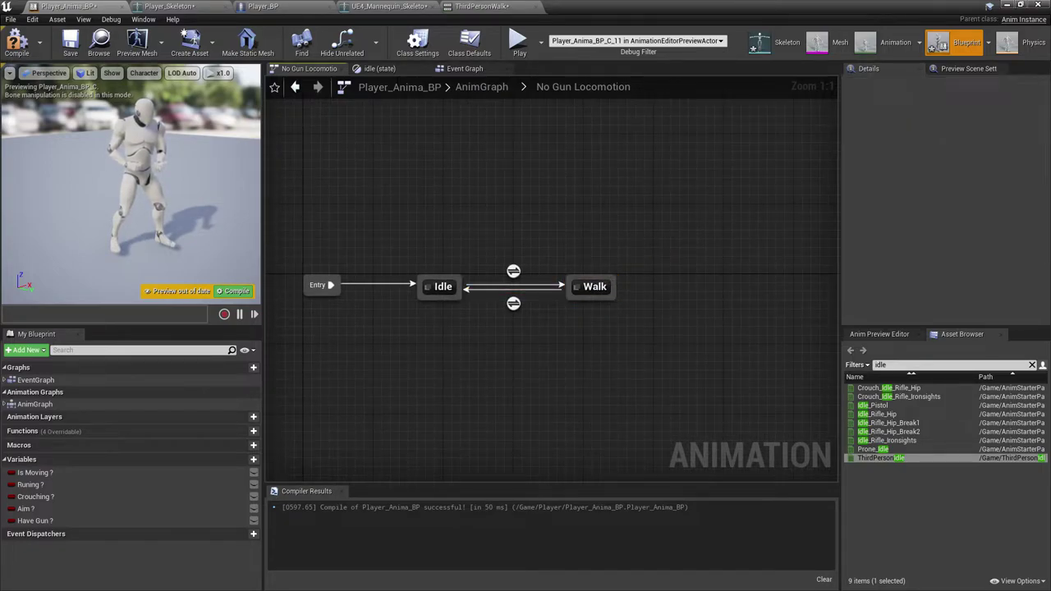
left_click_drag(621, 286, 748, 289)
left_click(775, 319)
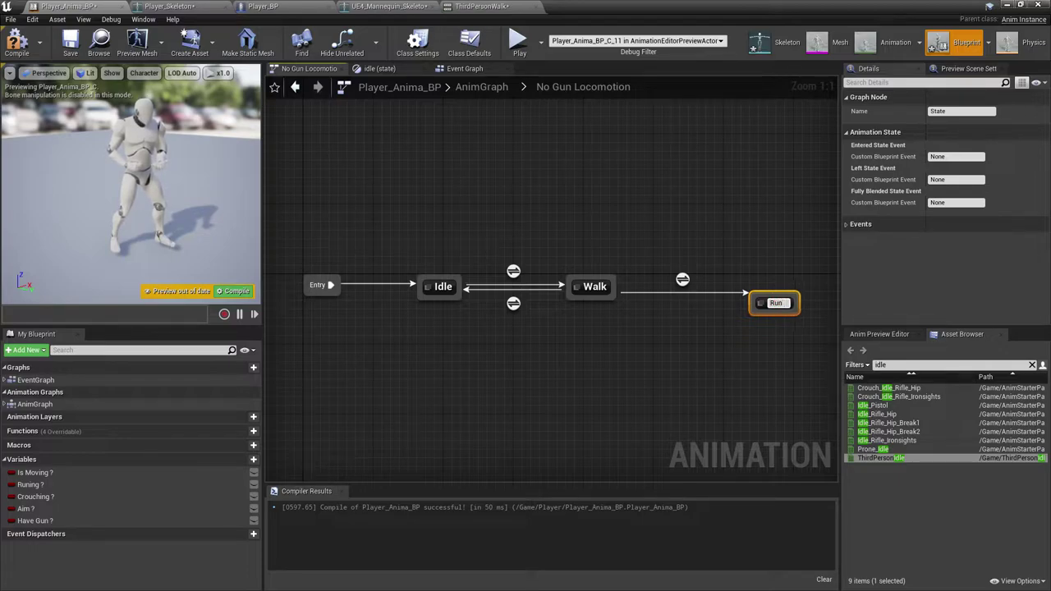
- Line up the Run state beside Walk and add a return transition from Run to Walk
mouse_move(768, 316)
left_mouse_down()
mouse_move(567, 290)
mouse_move(769, 295)
left_mouse_up()
right_click_drag(711, 296, 646, 301)
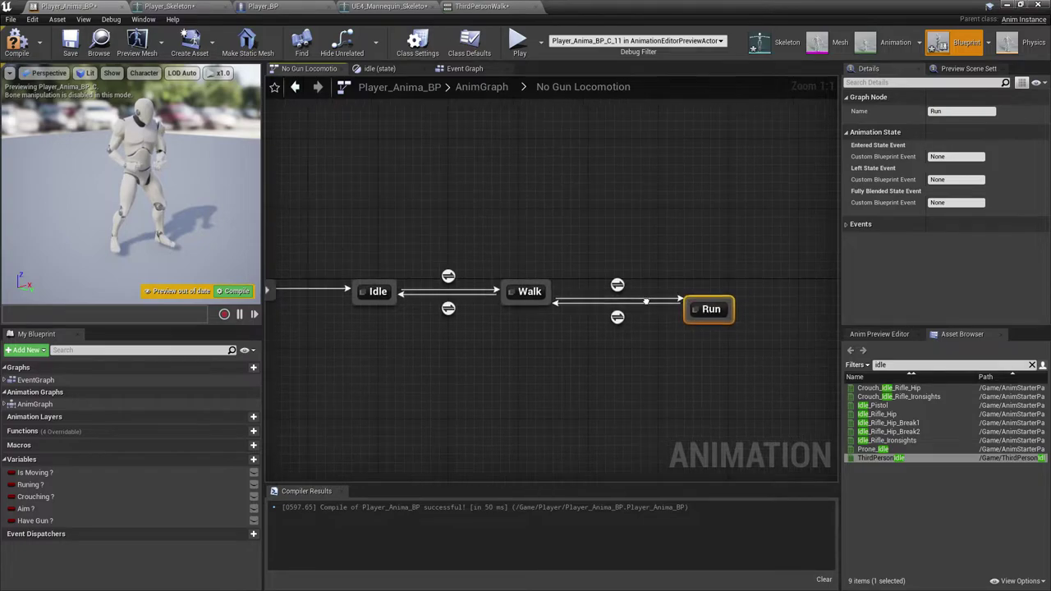
left_click_drag(722, 315, 724, 306)
left_click(759, 353)
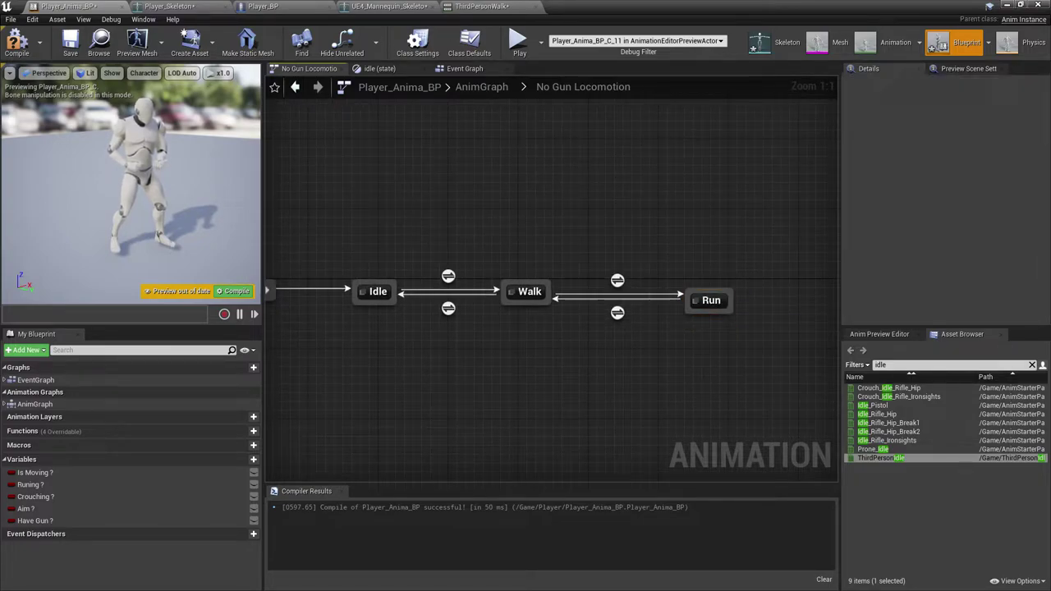
left_click_drag(729, 388, 730, 388)
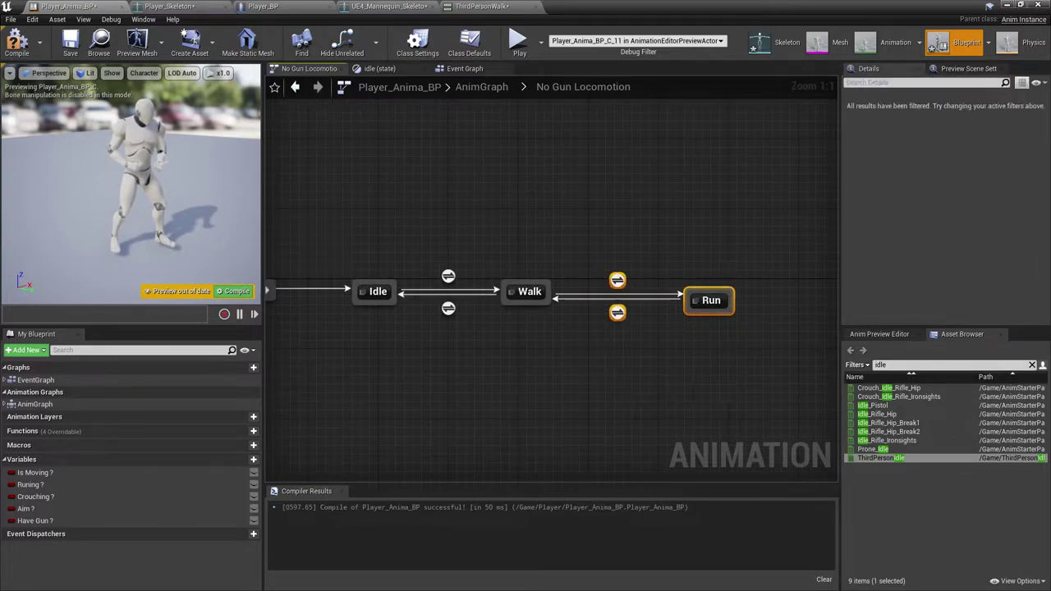
- Examine the Left Shift logic that sets Max Walk Speed and Runing ? in Player_BP's Event Graph
right_click_drag(713, 374, 772, 419)
scroll(773, 419, "up", 1)
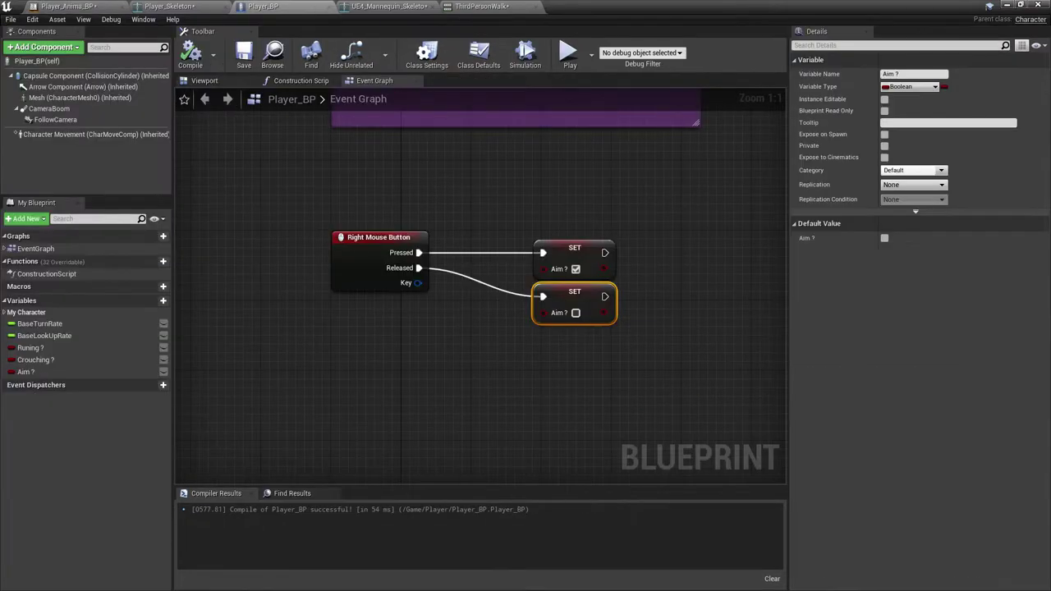
scroll(470, 421, "down", 6)
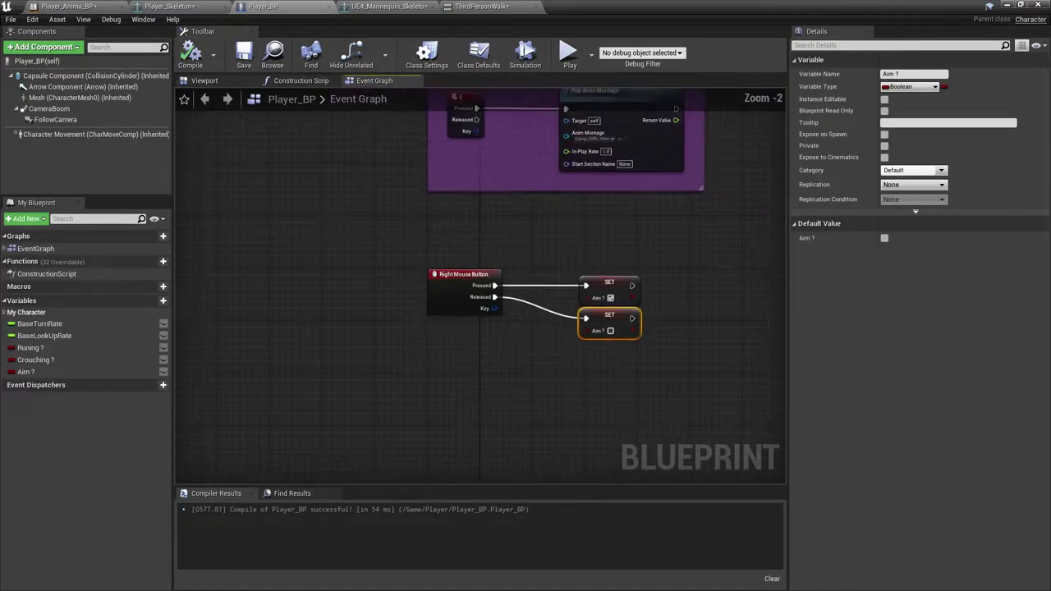
scroll(478, 447, "up", 2)
right_click_drag(471, 421, 361, 477)
scroll(361, 477, "up", 2)
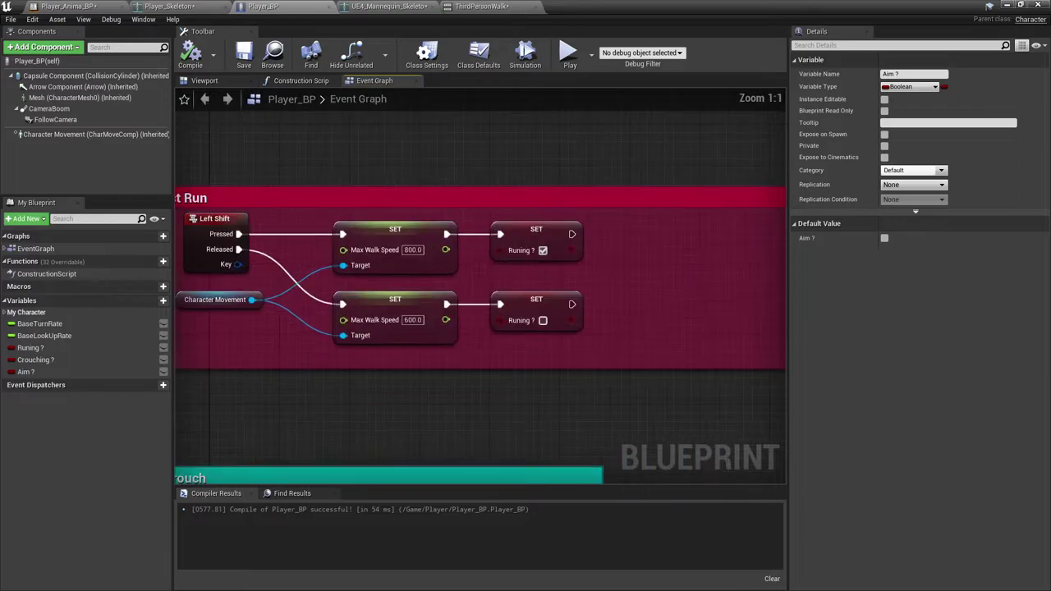
right_click_drag(503, 276, 529, 276)
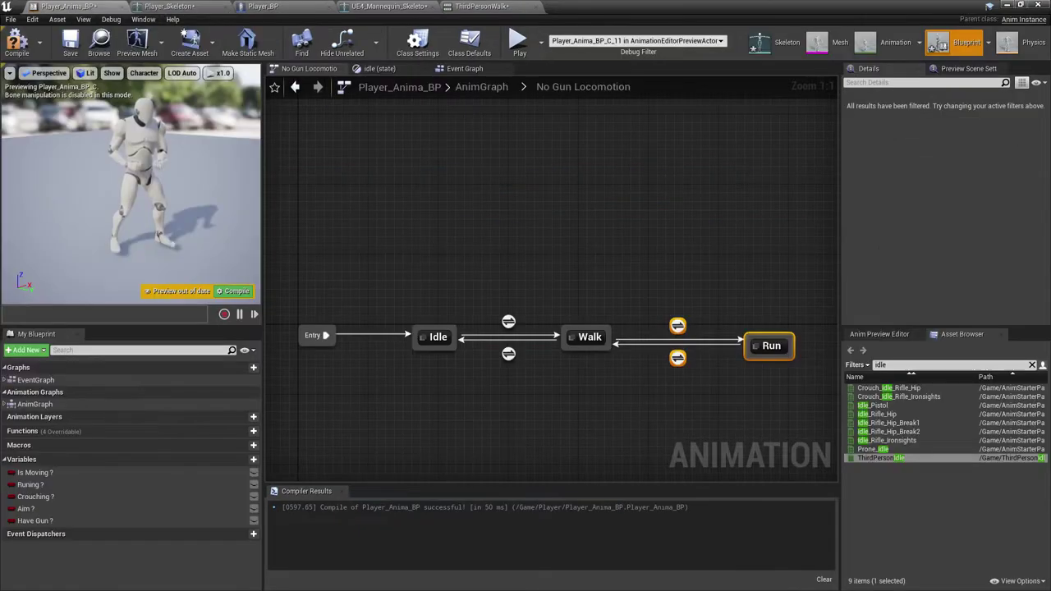
- In Player_Anima_BP's Walk state, filter the animation assets by "walk" and connect ThirdPersonWalk to Output Animation Pose
right_click_drag(550, 246, 514, 246)
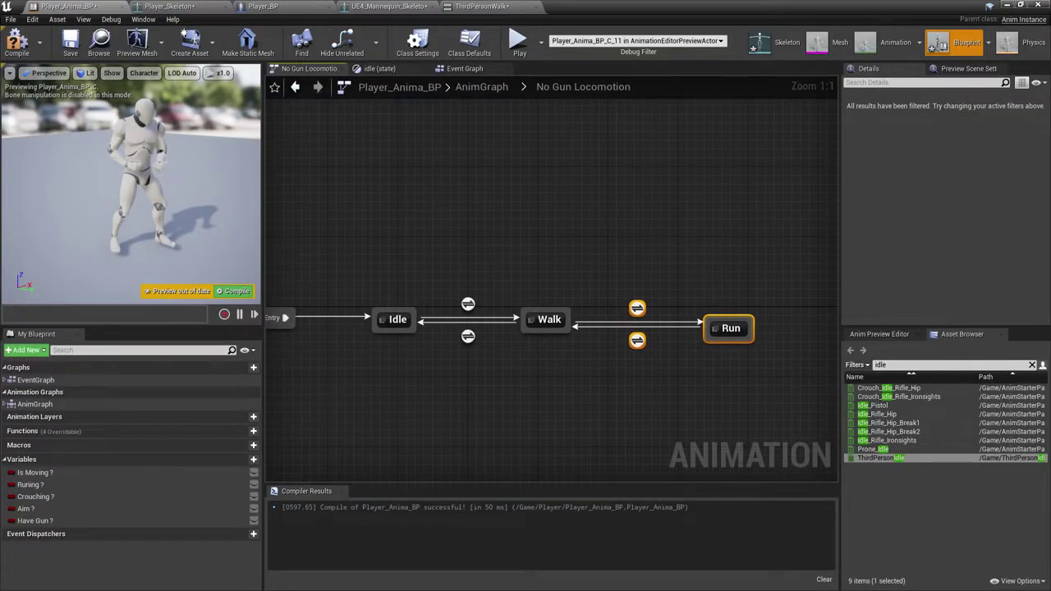
left_click(477, 287)
right_click_drag(477, 287, 538, 296)
double_click(608, 329)
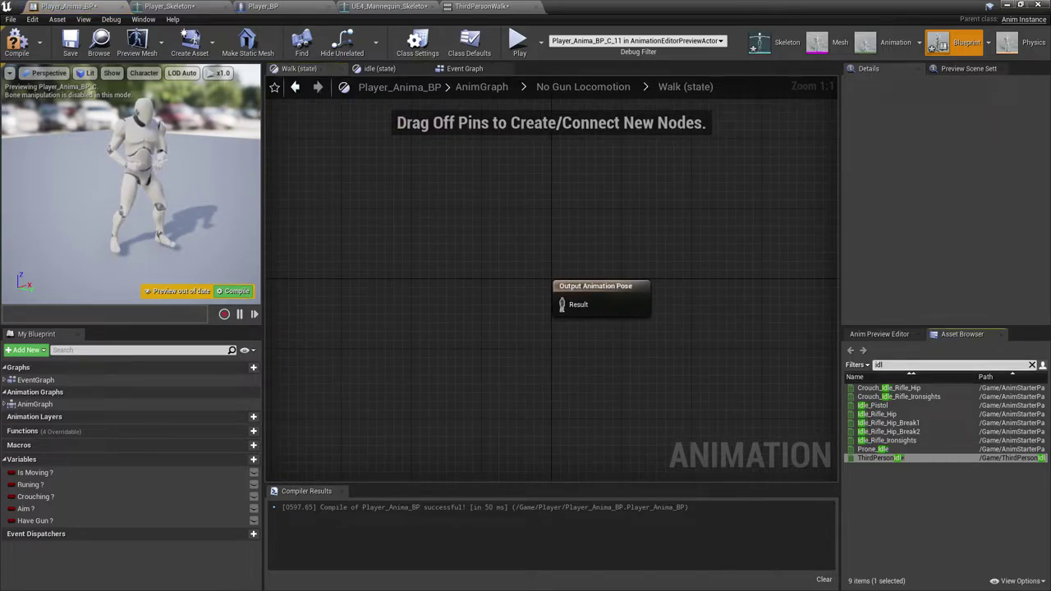
left_click_drag(860, 502, 435, 291)
left_click_drag(513, 313, 564, 306)
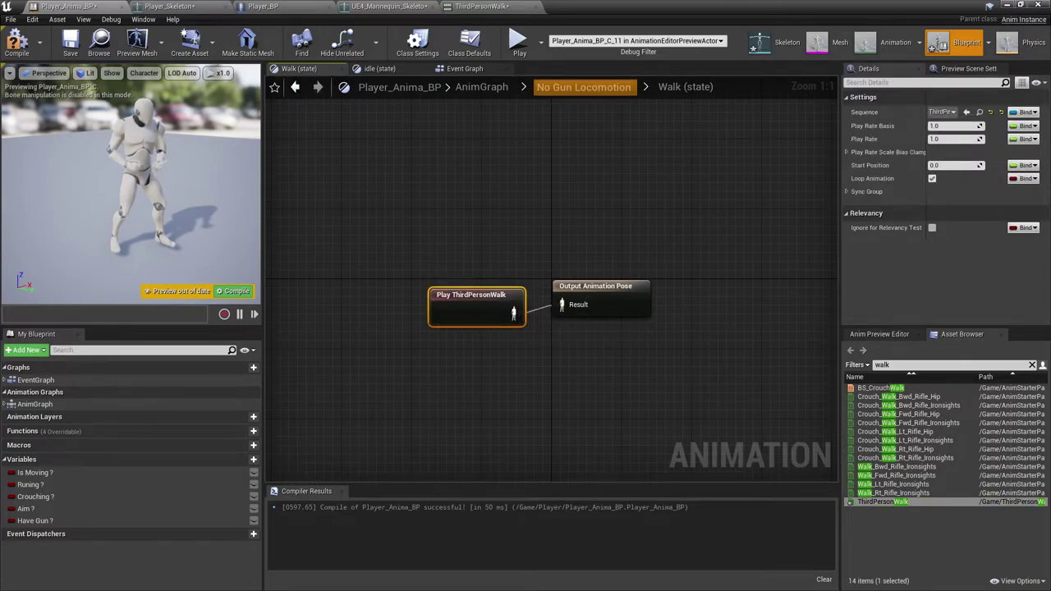
- Open the Run state, filter the animation assets by "run", and connect ThirdPersonRun to Output Animation Pose
left_click(583, 86)
double_click(802, 289)
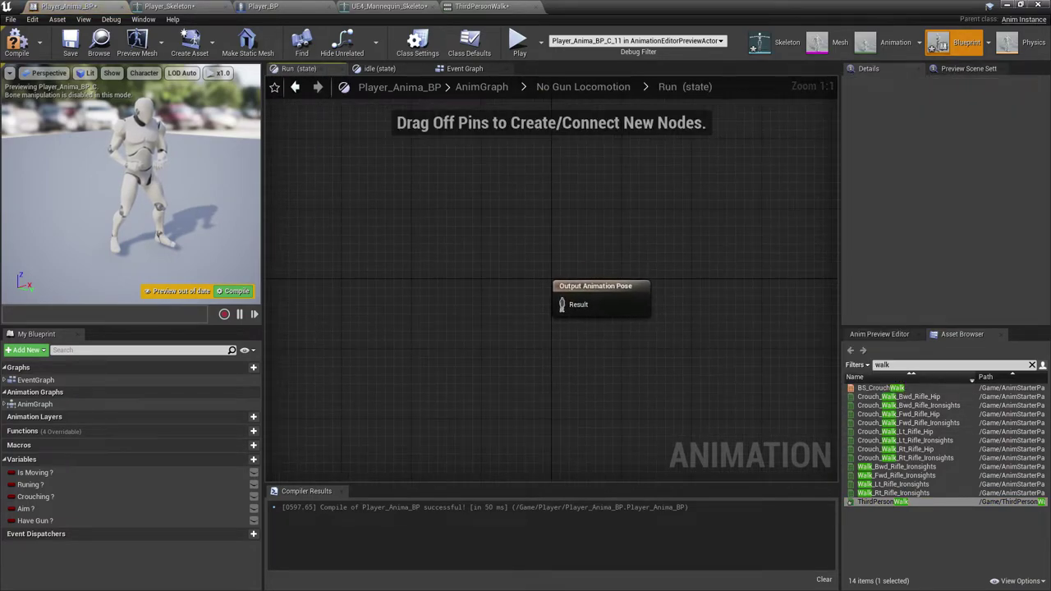
key("BackSpace")
type("run")
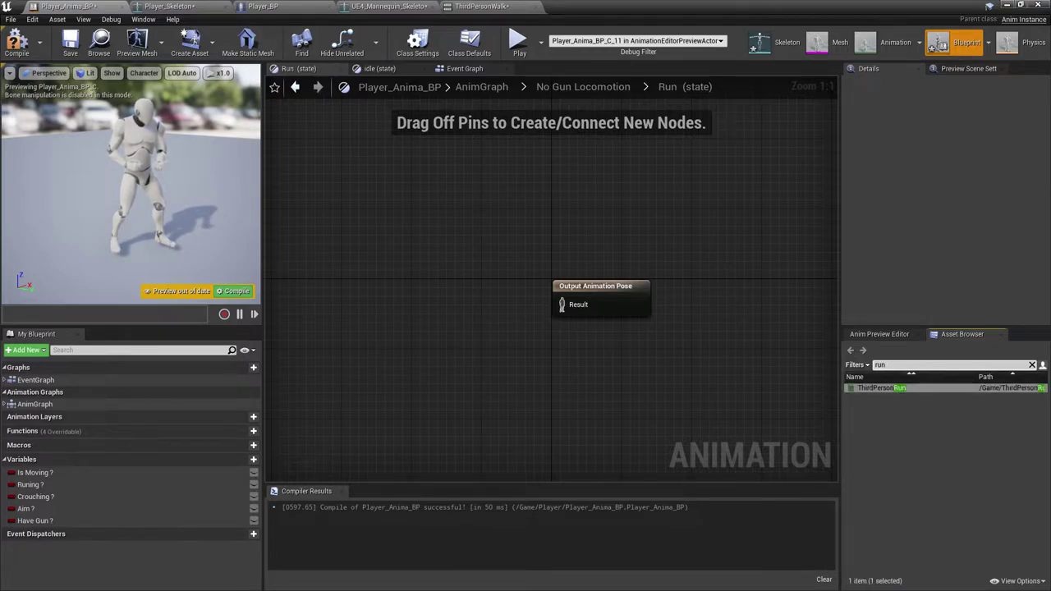
left_click_drag(878, 387, 412, 307)
left_click_drag(492, 331, 585, 308)
- In No Gun Locomotion, set the Idle to Walk rule to use Is Moving ? as its Can Enter Transition condition
left_click(584, 86)
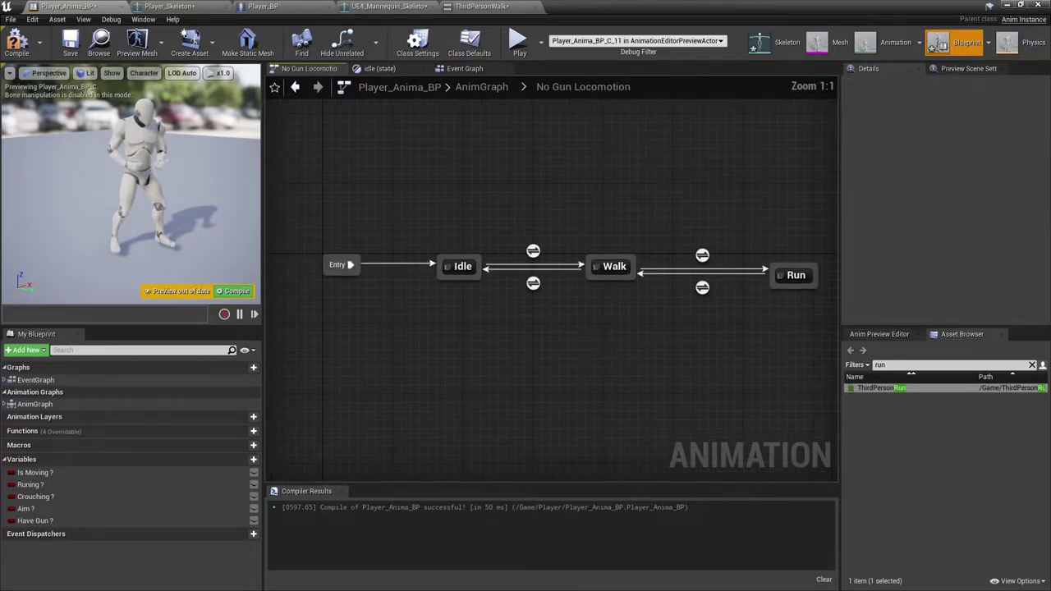
double_click(539, 265)
left_click_drag(37, 473, 586, 303)
- Build the Walk to Idle rule by passing Is Moving ? through a NOT node
left_click(584, 86)
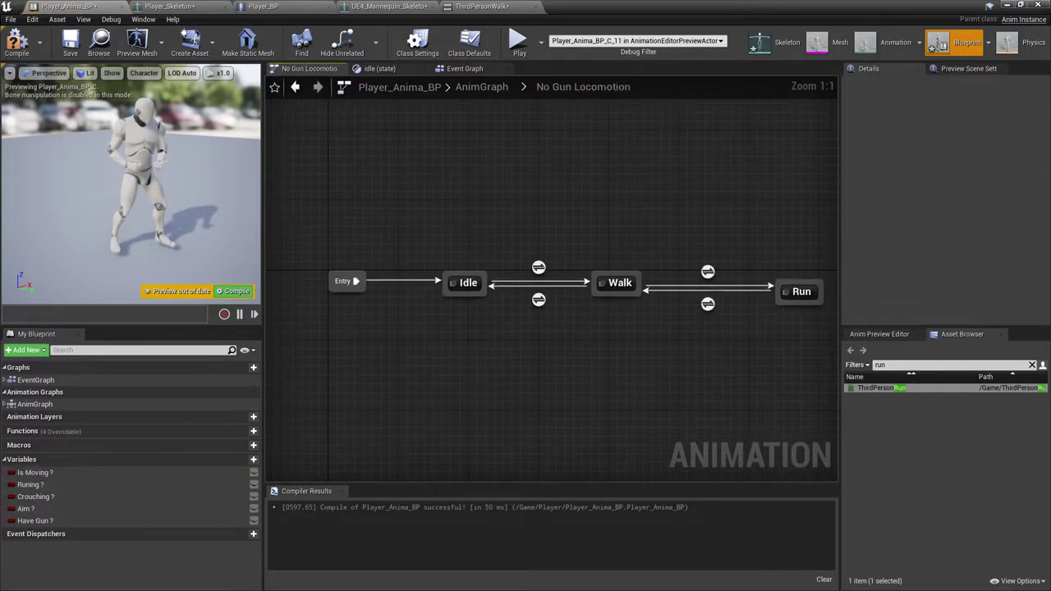
double_click(537, 299)
left_click_drag(38, 473, 298, 287)
left_click(319, 299)
left_click_drag(366, 297, 406, 292)
type("noty")
key("BackSpace")
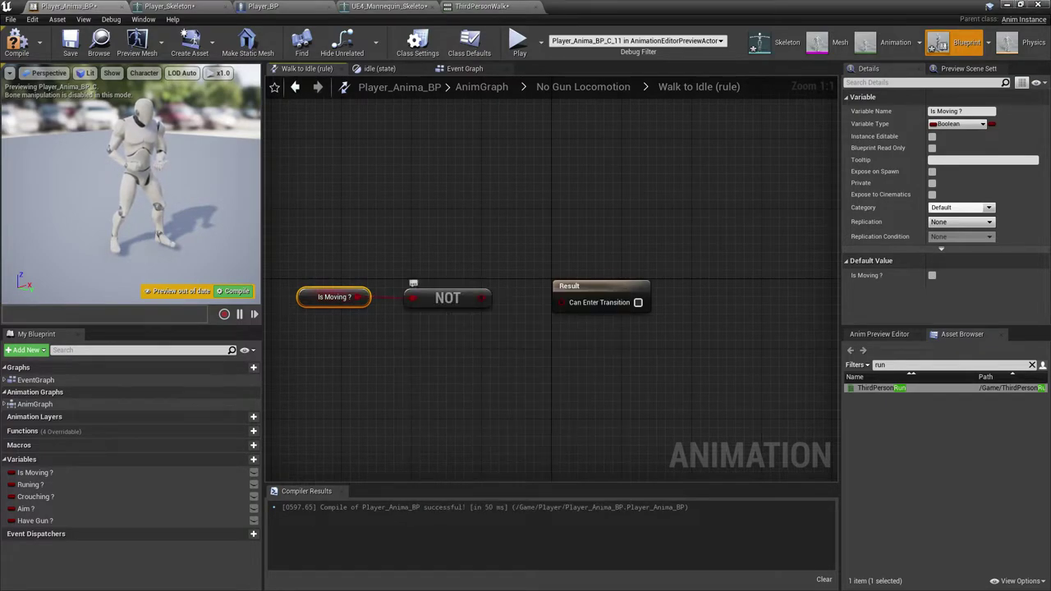
- Open the Walk to Run rule and connect Runing ? to Can Enter Transition
left_click(583, 87)
right_click_drag(649, 193, 667, 248)
double_click(707, 270)
right_click_drag(389, 392, 425, 407)
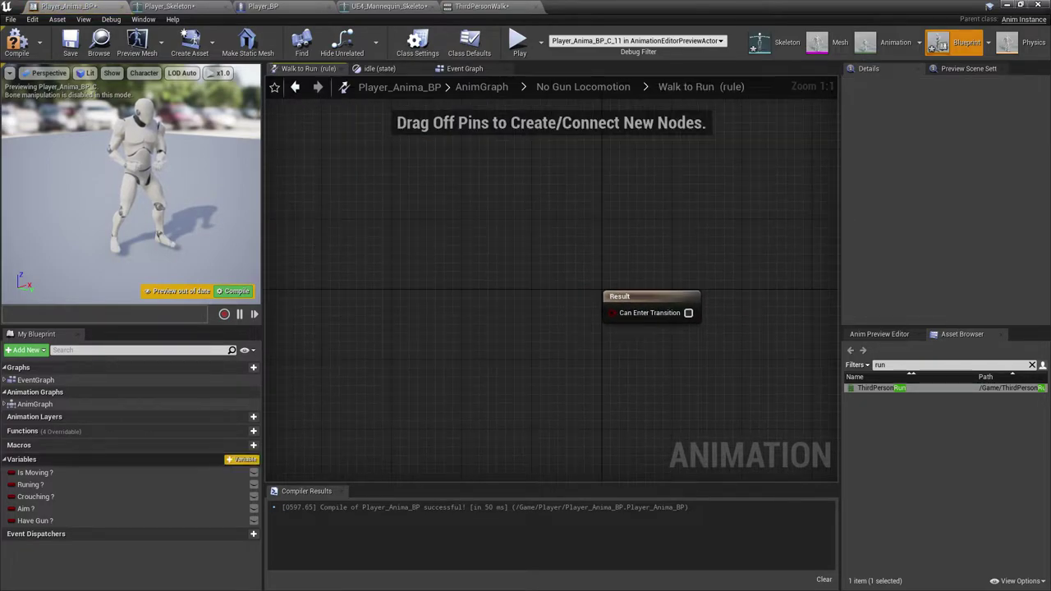
left_click_drag(31, 484, 654, 316)
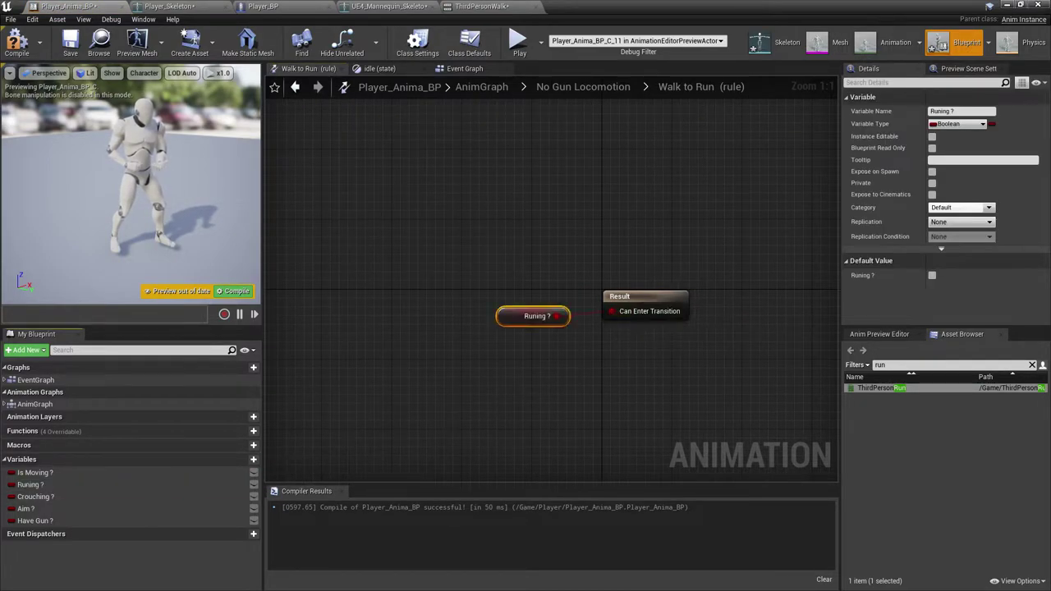
- Build the Run to Walk rule by passing Runing ? through a NOT node into Can Enter Transition
left_click(583, 88)
right_click_drag(639, 197, 650, 228)
double_click(706, 303)
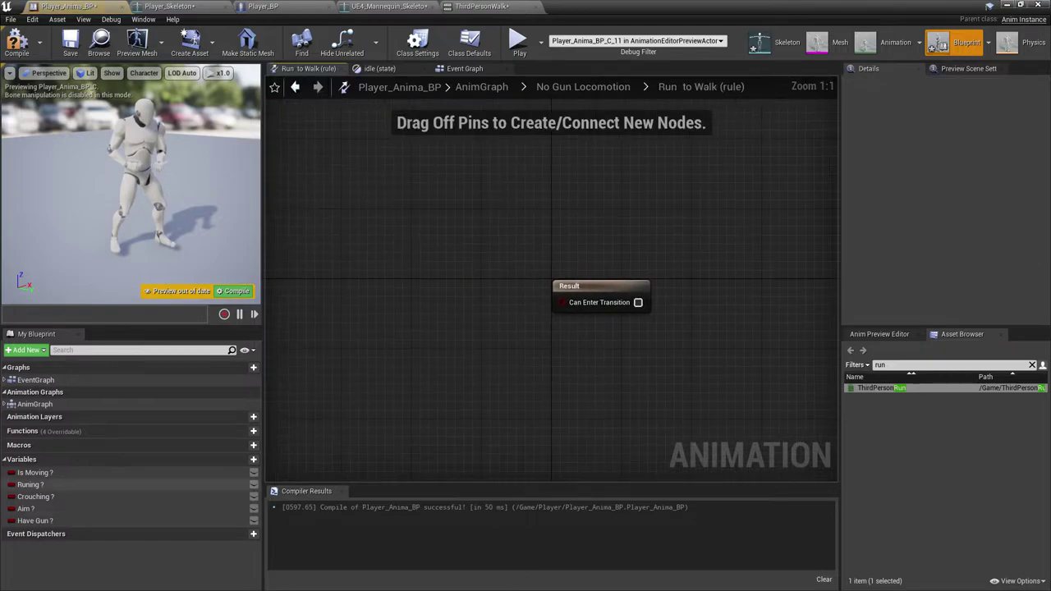
left_click_drag(31, 485, 450, 300)
left_click(360, 310)
type("not")
key("Return")
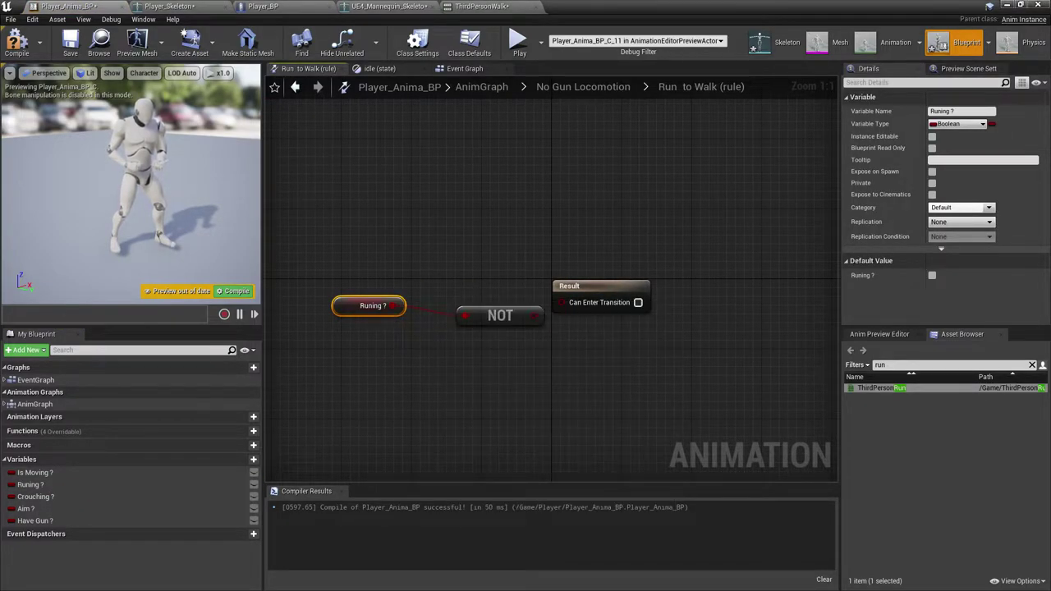
left_click_drag(578, 304, 577, 304)
- Compile and save Player_Anima_BP, and reposition the NOT node in the Run to Walk rule
left_click(17, 43)
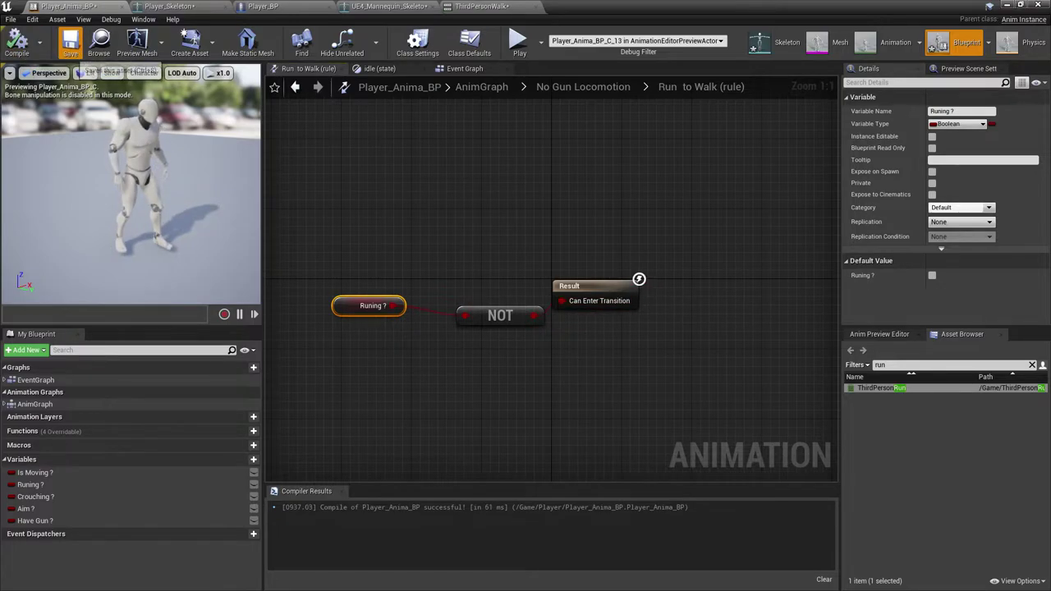
left_click(71, 43)
left_click_drag(502, 312, 486, 295)
- Review the Event Graph's variable updates, and open AnimGraph at the No Gun Locomotion and Have Gun ? blend nodes
left_click(585, 87)
right_click_drag(408, 103, 396, 147)
left_click(473, 69)
right_click_drag(528, 229, 645, 198)
left_click(47, 403)
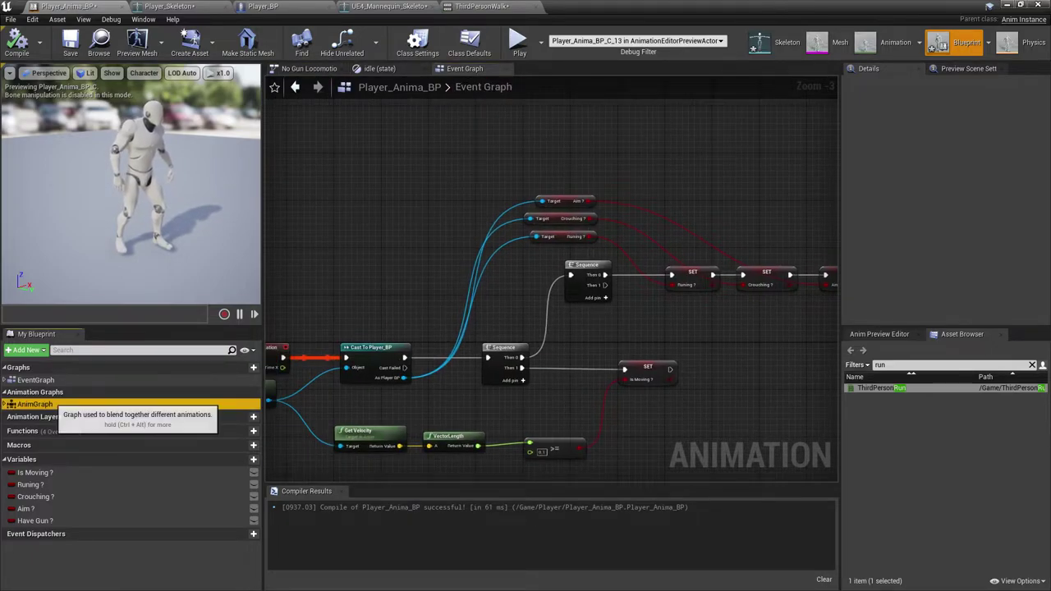
double_click(48, 403)
mouse_move(626, 347)
right_mouse_down()
mouse_move(657, 354)
mouse_move(609, 355)
right_mouse_up()
scroll(657, 354, "up", 2)
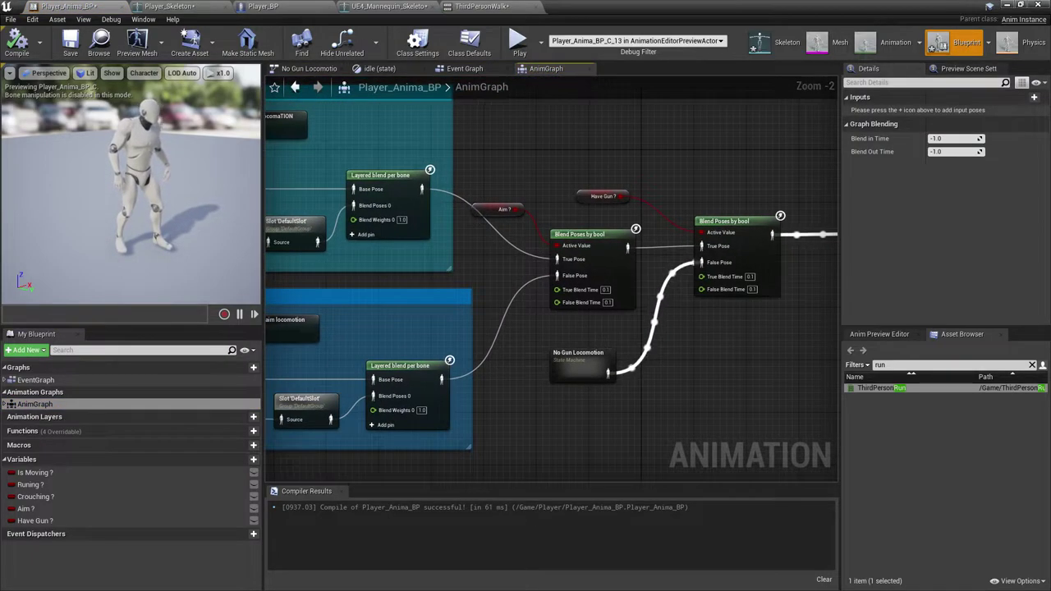
right_click_drag(487, 422, 482, 329)
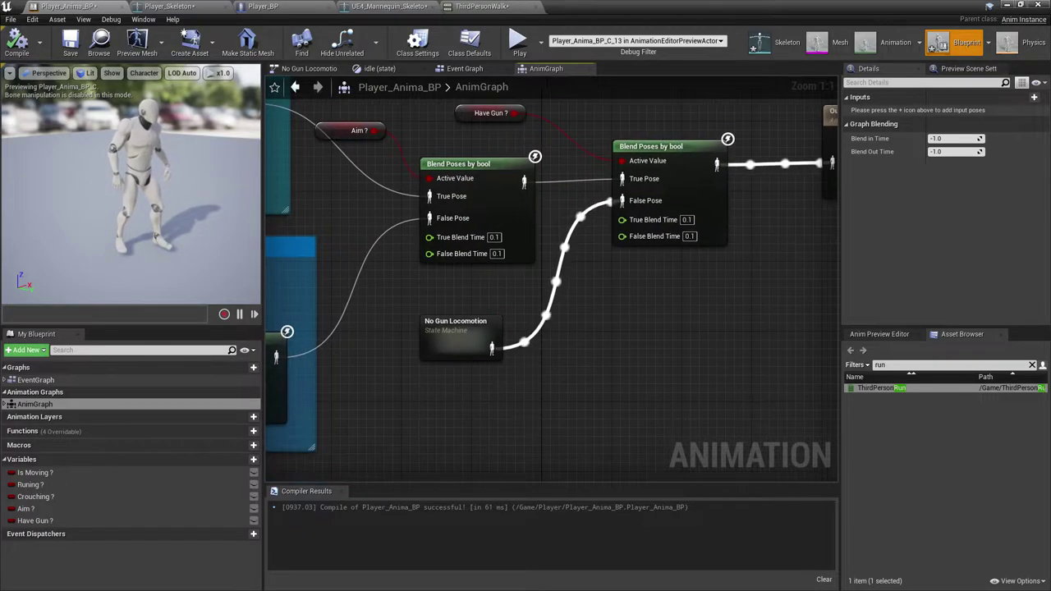
- Add a comment titled "NO GUN Locomation" around the No Gun Locomotion state machine and enlarge its box
key("c")
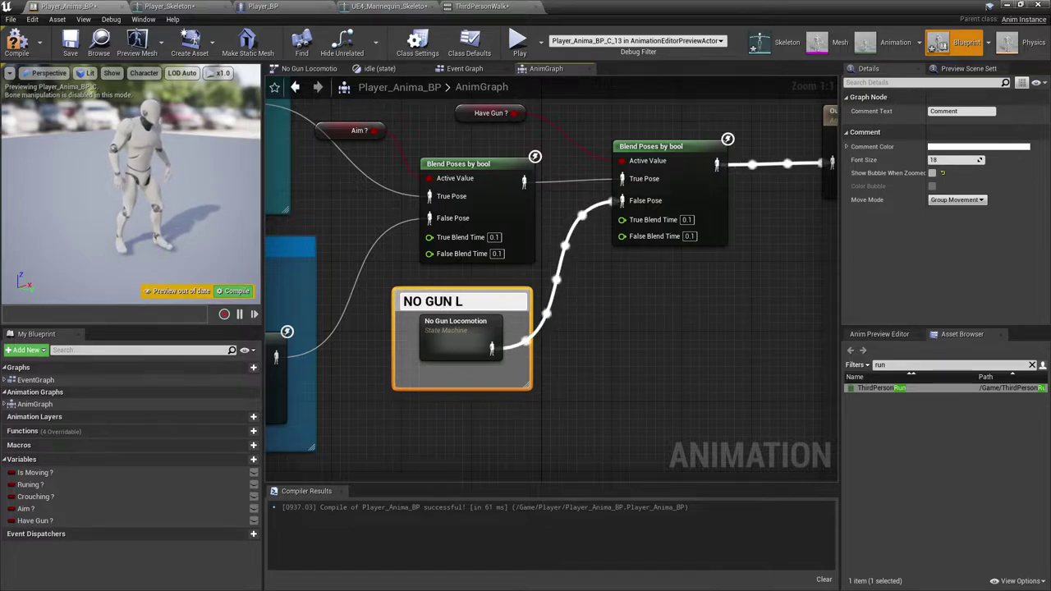
type("NO GUN Locomatio")
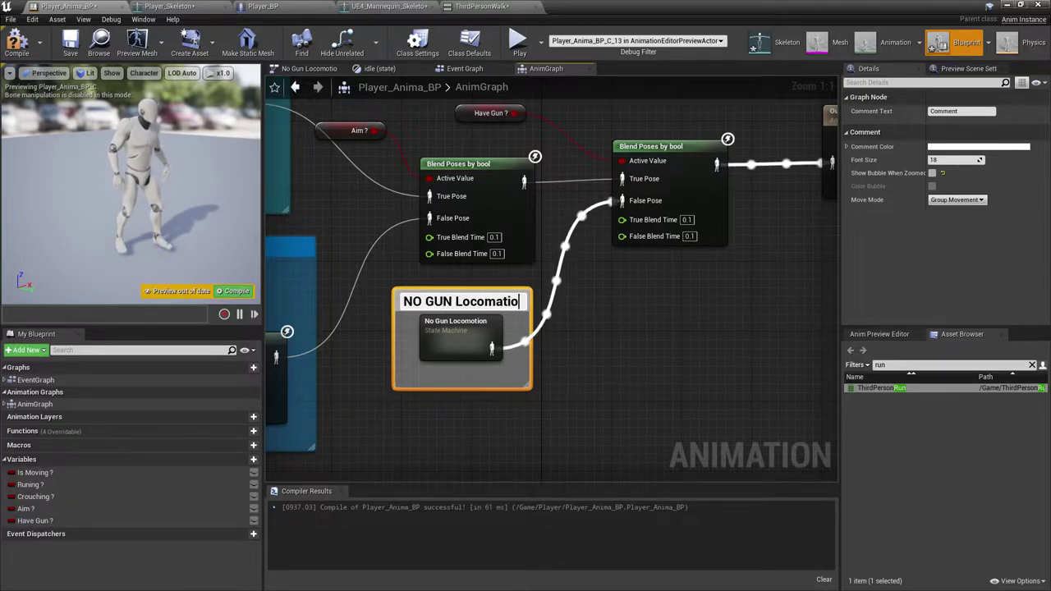
type("n")
key("Return")
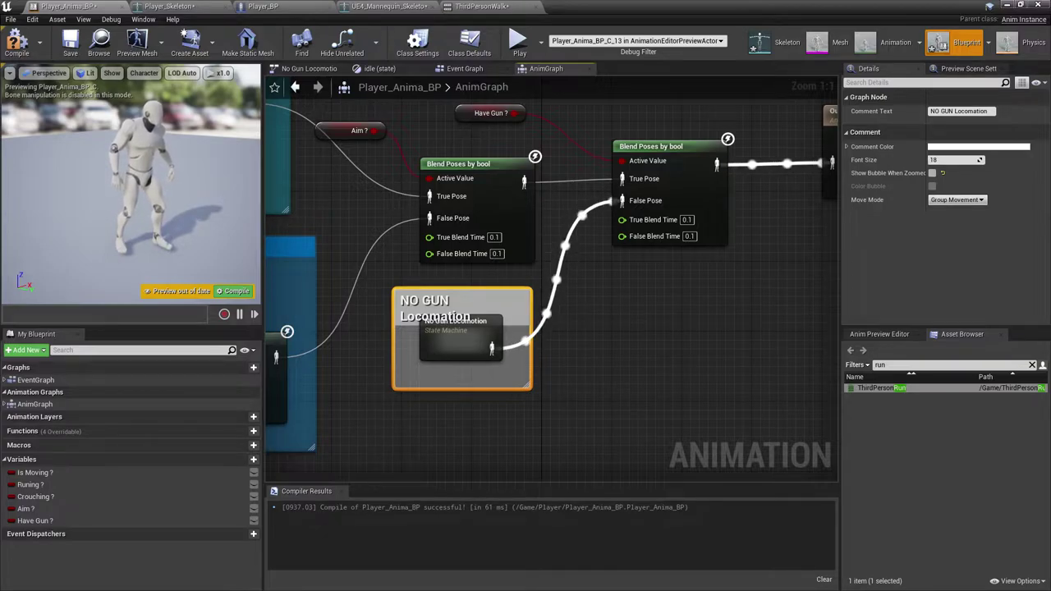
left_click_drag(529, 386, 822, 512)
scroll(590, 447, "down", 2)
right_click_drag(589, 446, 677, 384)
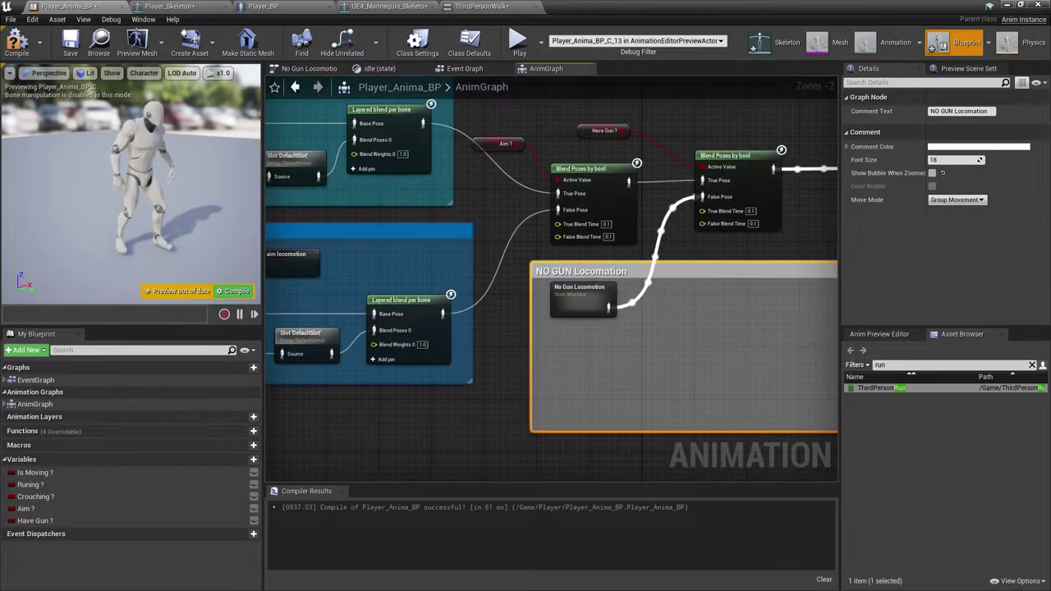
- Add a new saved cached pose fed by the No Gun Locomotion state machine's output in the NO GUN Locomation group
scroll(677, 324, "up", 1)
right_click_drag(678, 324, 904, 338)
right_click_drag(508, 306, 310, 272)
scroll(648, 300, "up", 1)
right_click_drag(648, 301, 531, 288)
left_click_drag(502, 267, 598, 267)
type("save")
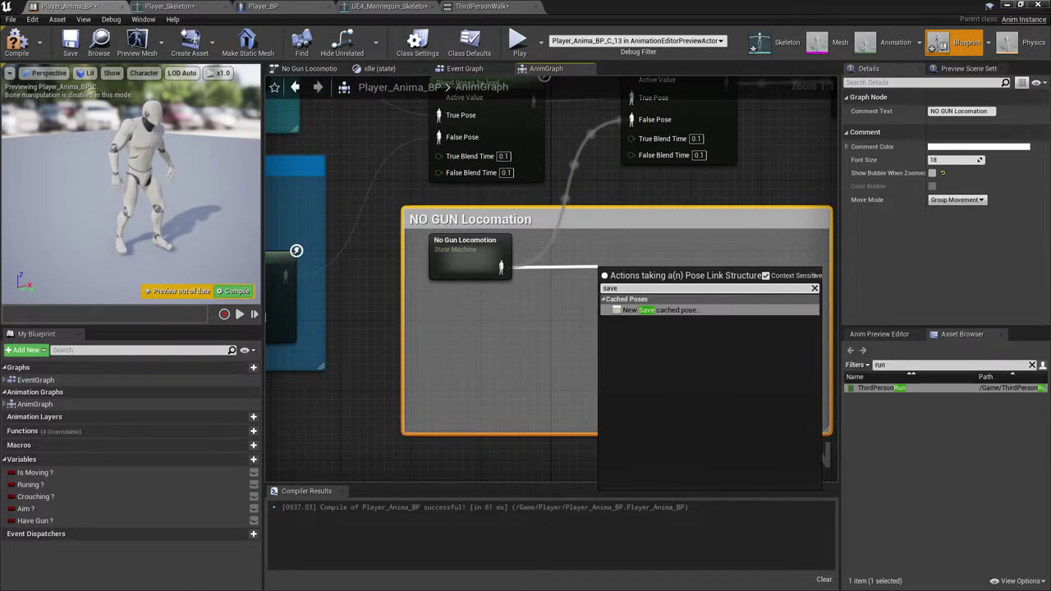
key("Return")
key("ctrl+z")
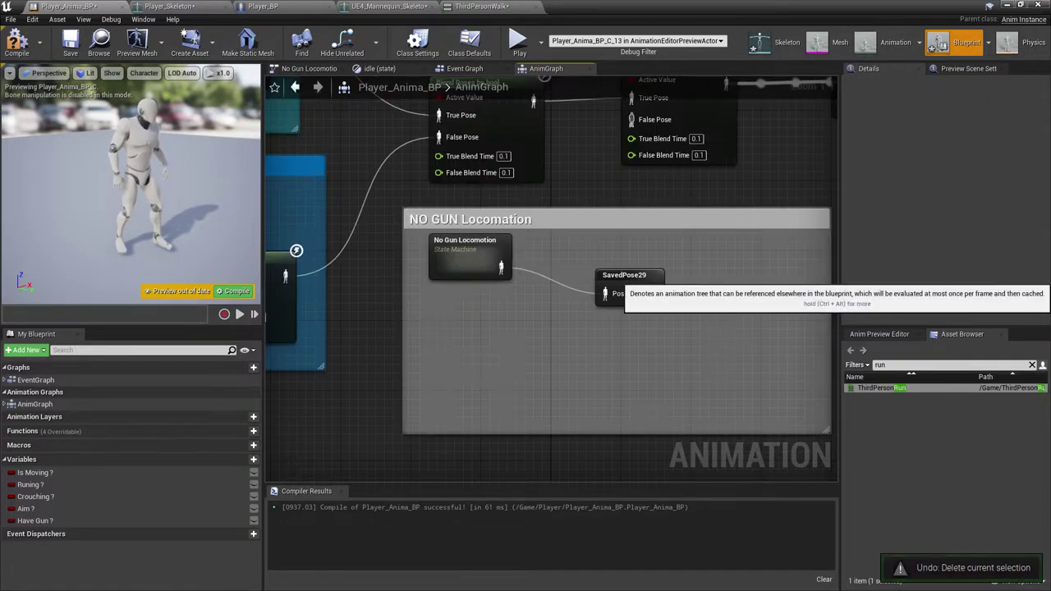
- Rename the new cached pose to "NO Gun Data lcomation" and align it beside the No Gun Locomotion state machine
left_click(619, 275)
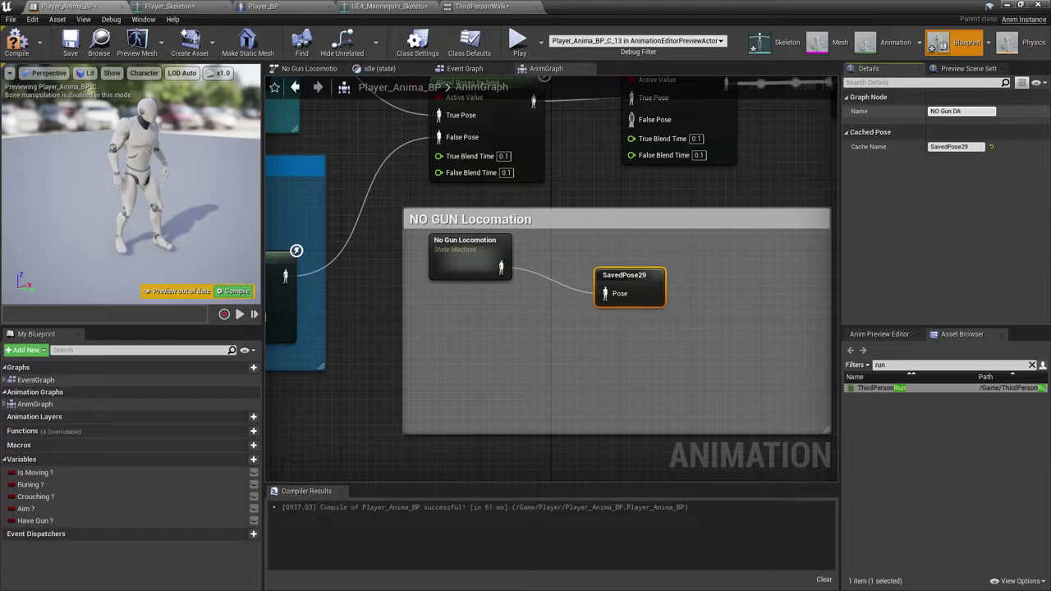
right_click_drag(477, 353, 767, 364)
right_click_drag(867, 357, 571, 347)
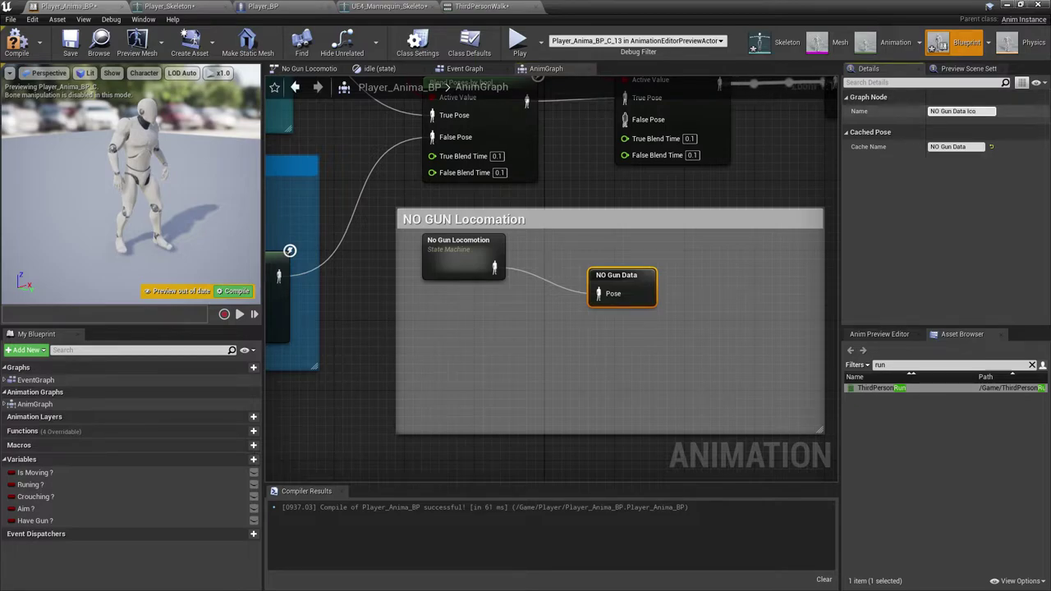
type("n")
key("Return")
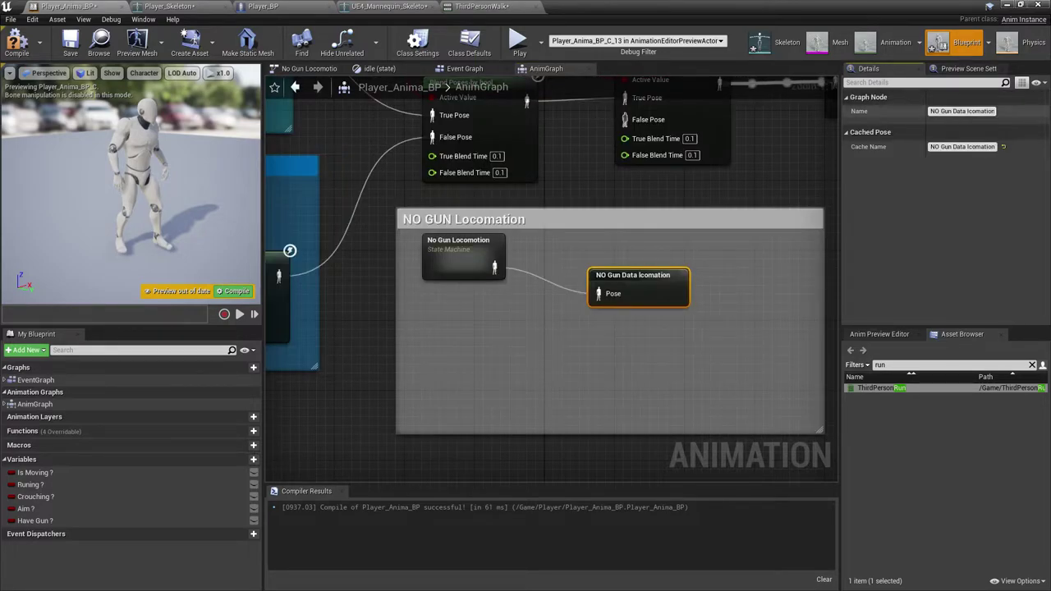
left_click_drag(632, 275, 615, 249)
- Add two Use cached pose 'NO Gun Data lcomation' nodes, stacked below the No Gun Locomotion state machine
right_click_drag(470, 303, 498, 288)
right_click(497, 288)
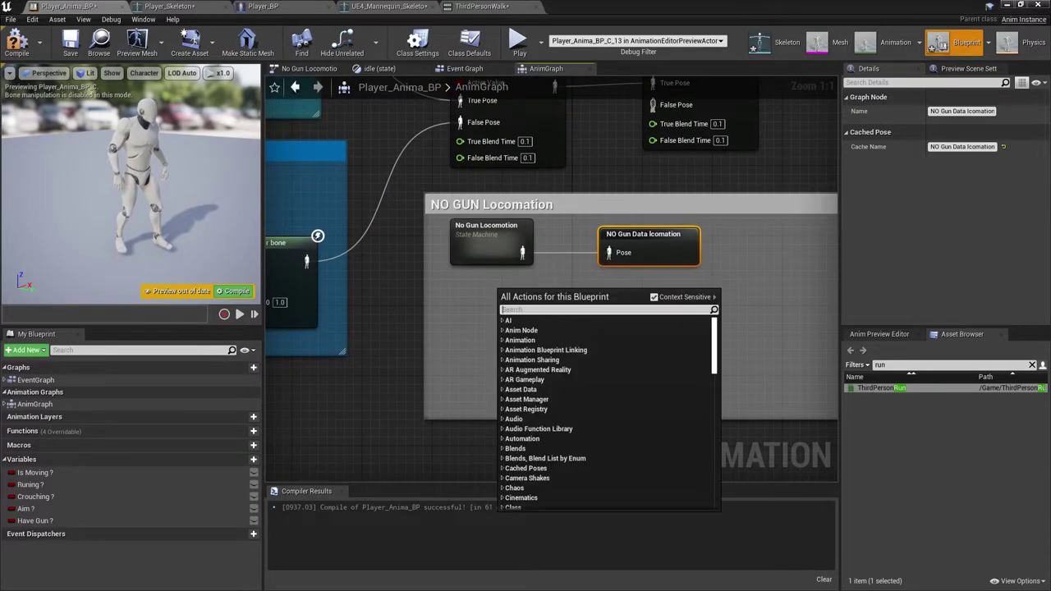
type("no gfu")
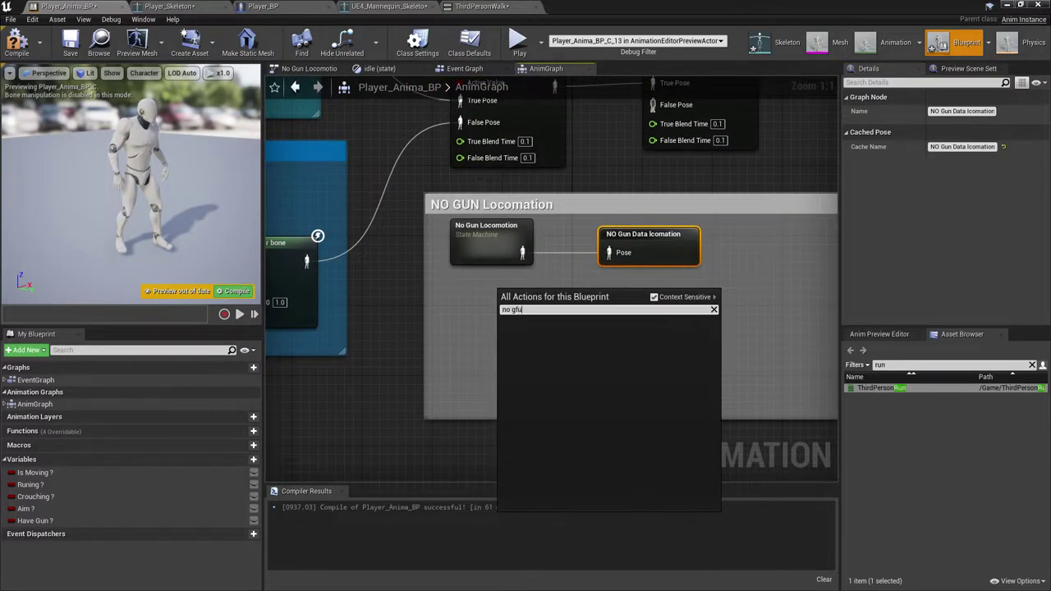
key("BackSpace")
type("un d")
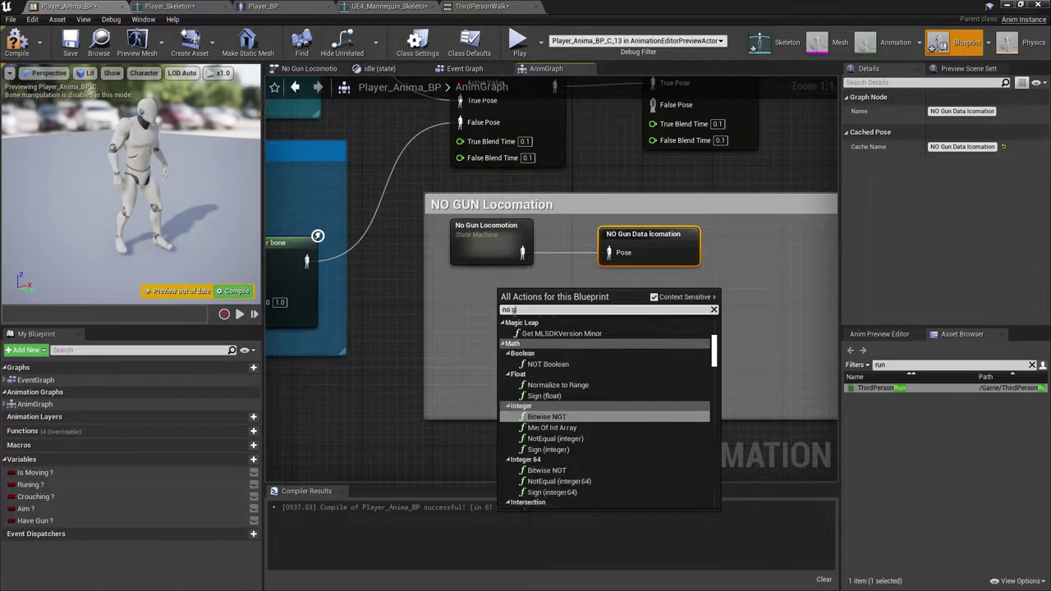
left_click(546, 331)
key("ctrl+w")
left_click_drag(548, 313, 487, 354)
- Copy the Slot 'DefaultSlot' node from the blue group into the NO GUN Locomation group and feed it from the lower cached pose
right_click_drag(386, 349, 623, 347)
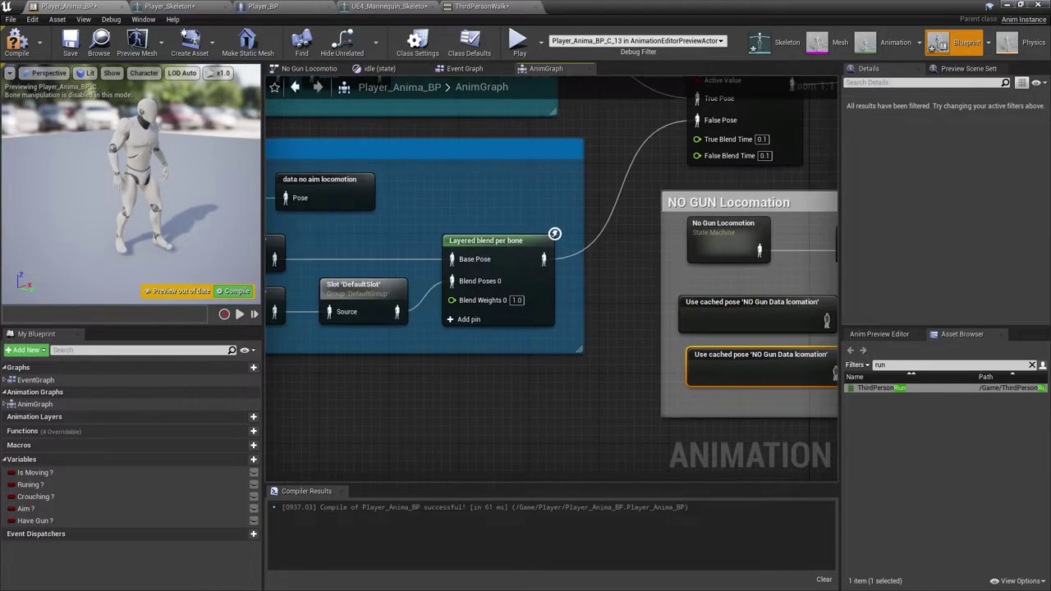
left_click(353, 285)
key("ctrl+c")
right_click_drag(535, 340, 438, 345)
key("ctrl+v")
left_click_drag(496, 365, 822, 374)
right_click_drag(823, 375, 676, 362)
left_click_drag(676, 362, 687, 351)
left_click_drag(592, 364, 638, 365)
- Copy the Layered blend per bone node into the NO GUN group, wiring the upper cached pose to Base Pose and the slot to Blend Poses 0
right_click_drag(395, 353, 480, 361)
left_click(369, 275)
key("ctrl+c")
key("ctrl+v")
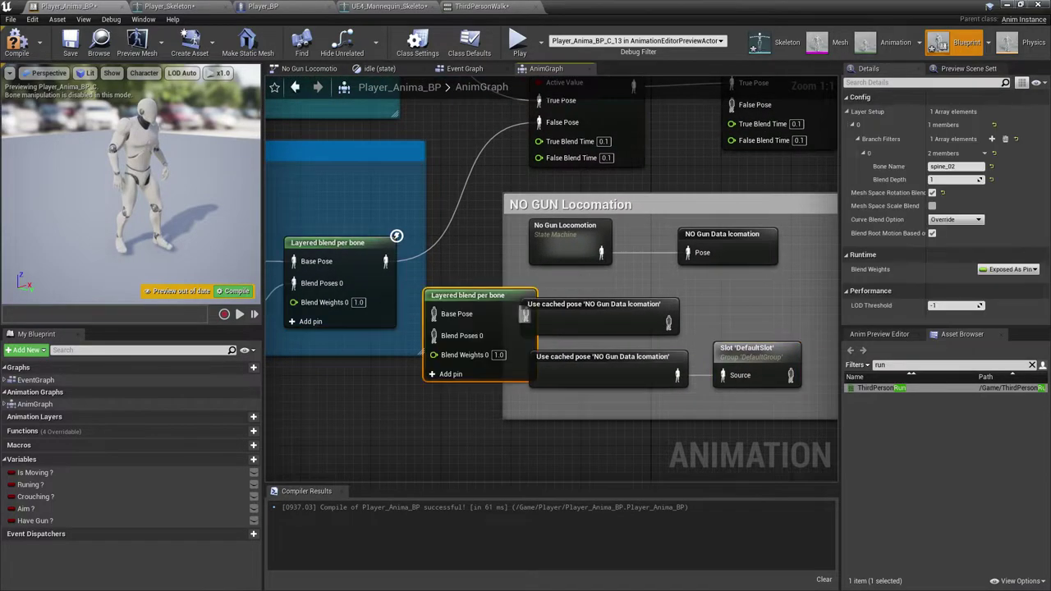
left_click_drag(517, 308, 854, 322)
right_click_drag(833, 322, 583, 312)
left_click_drag(613, 317, 660, 295)
left_click_drag(417, 311, 637, 323)
left_click_drag(540, 363, 574, 334)
- Move the Have Gun ? Blend Poses by bool node and the Output Pose farther right to make room
scroll(591, 341, "up", 1)
right_click_drag(570, 150, 512, 290)
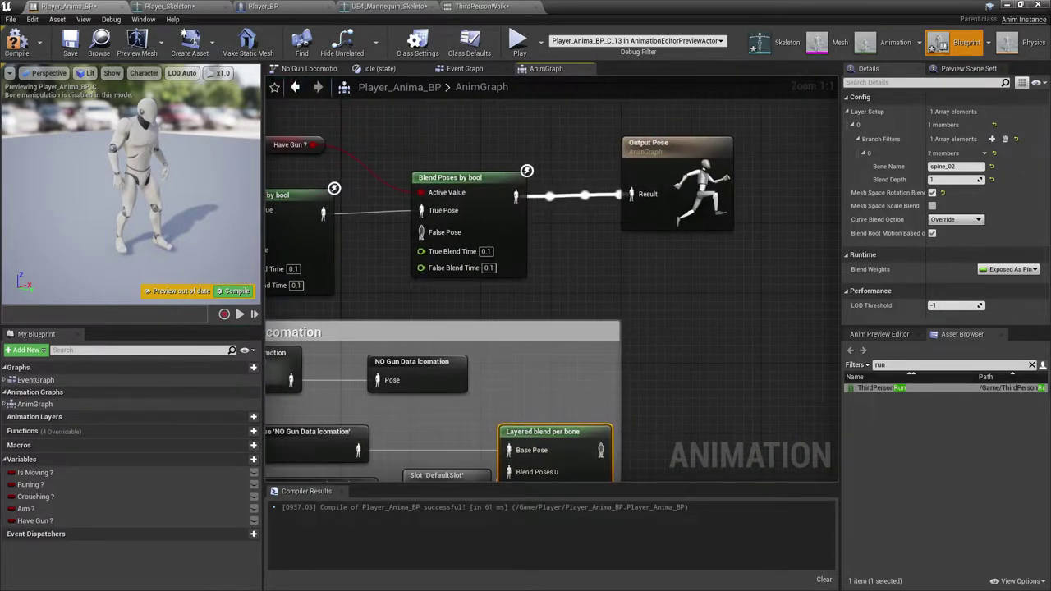
left_click_drag(534, 164, 653, 179)
left_click_drag(445, 193, 669, 212)
left_click_drag(456, 168, 657, 183)
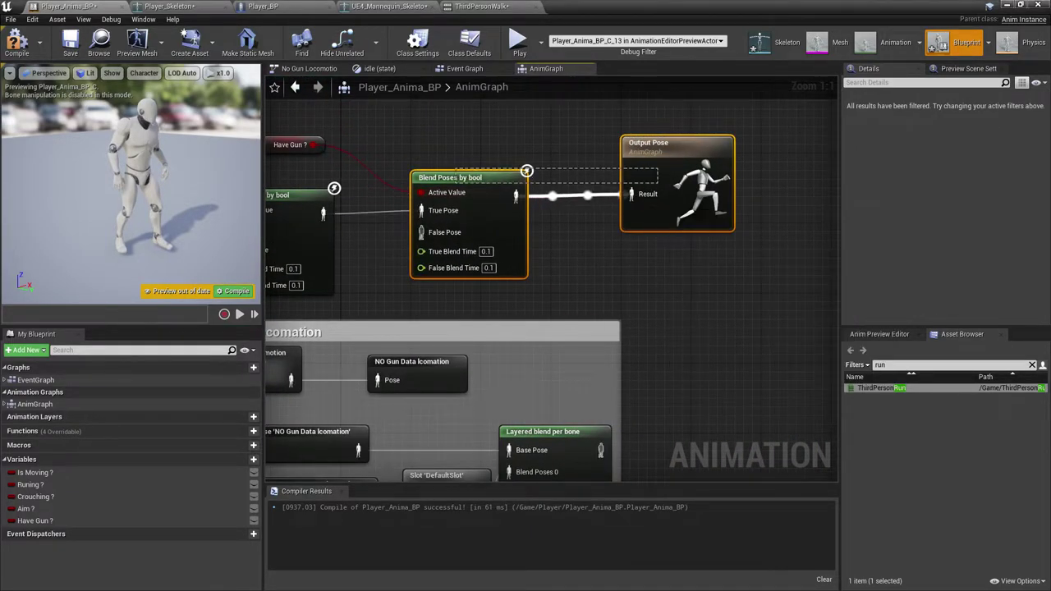
left_click_drag(462, 176, 716, 192)
right_click_drag(276, 199, 488, 173)
- Connect the NO GUN Layered blend per bone output to the final Blend Poses by bool's False Pose and move the Have Gun ? getter beside it
right_click_drag(566, 213, 320, 157)
left_click_drag(565, 367, 642, 169)
right_click_drag(643, 169, 630, 215)
left_click_drag(628, 174, 660, 150)
right_click_drag(692, 217, 838, 274)
left_click(614, 247)
left_click_drag(361, 158, 686, 194)
left_click(559, 185)
right_click_drag(320, 182, 558, 221)
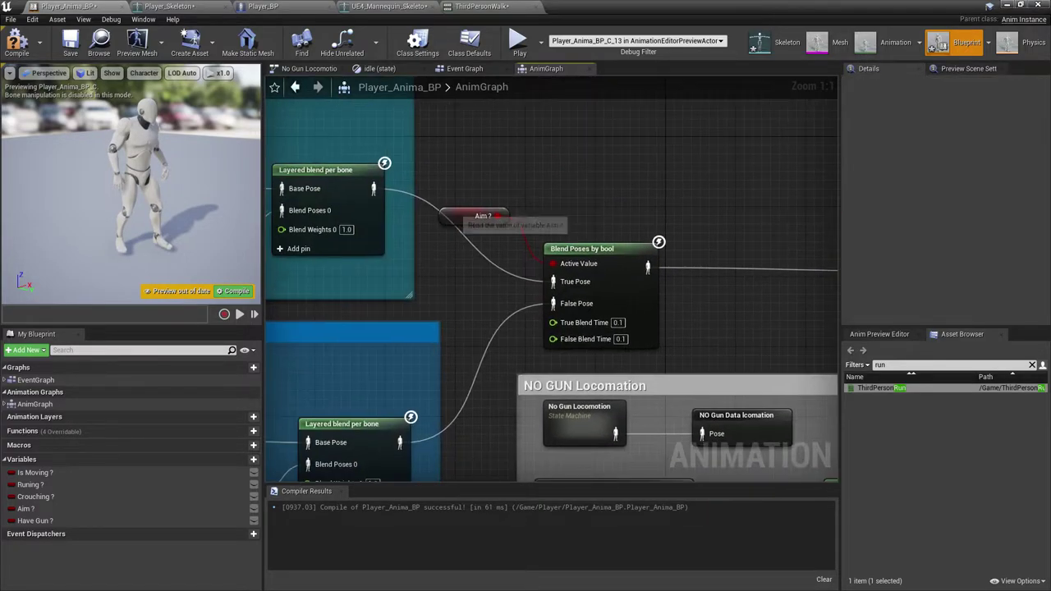
- Colour the NO GUN Locomation comment blue (hex sRGB 0069FFFF) and compile the animation blueprint
right_click_drag(673, 378, 498, 259)
scroll(497, 260, "down", 2)
left_click(499, 261)
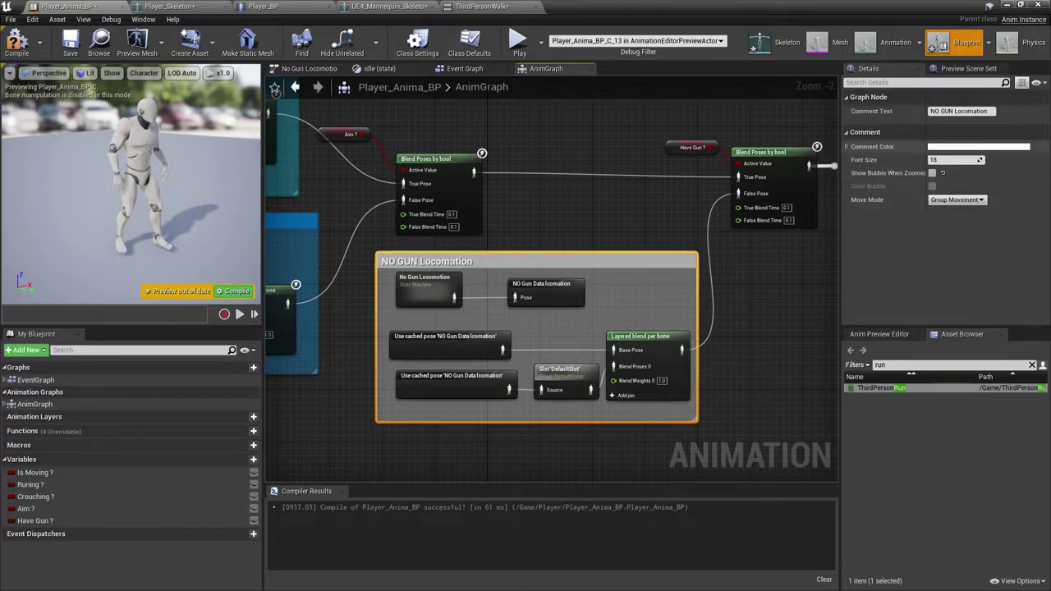
left_click(936, 147)
left_click_drag(745, 212, 729, 198)
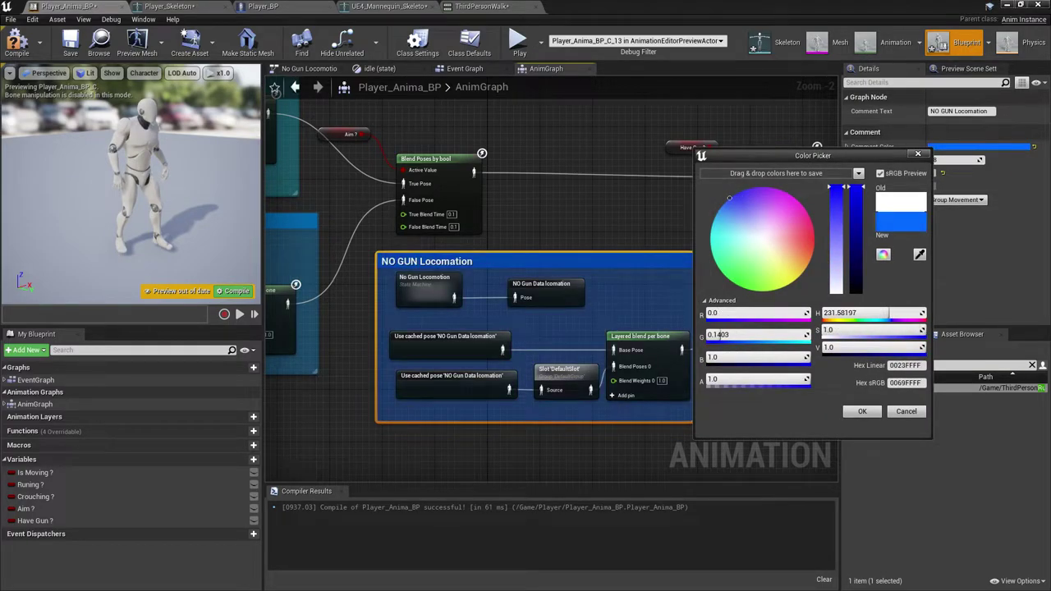
left_click(863, 411)
right_click_drag(536, 216, 518, 237)
scroll(565, 252, "down", 1)
left_click(17, 41)
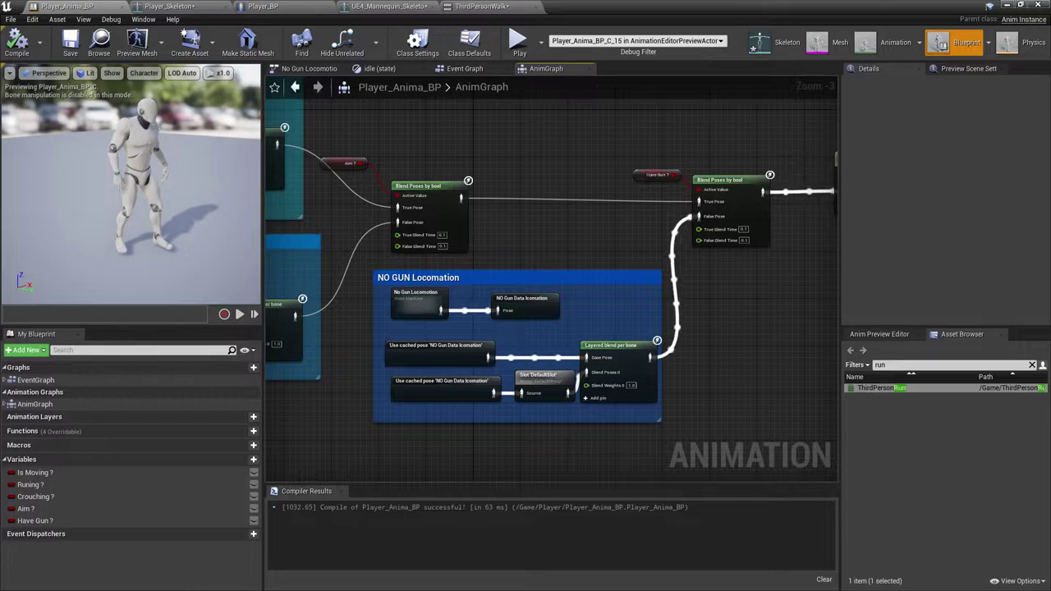
- In Player_BP's event graph, enclose the Right Mouse Button event and its two Aim ? setters in a comment titled AIM
left_click(263, 6)
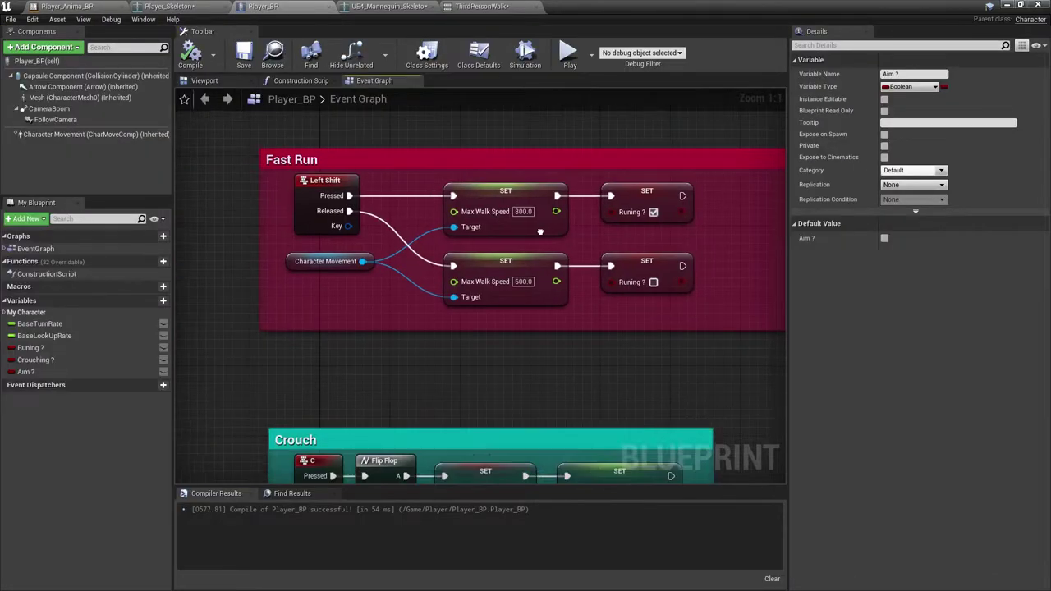
right_click_drag(502, 249, 694, 90)
scroll(498, 350, "down", 2)
right_click_drag(497, 350, 438, 179)
mouse_move(396, 312)
left_mouse_down()
mouse_move(422, 296)
mouse_move(409, 298)
left_mouse_up()
right_click_drag(409, 298, 456, 142)
left_click_drag(403, 338, 642, 427)
key("c")
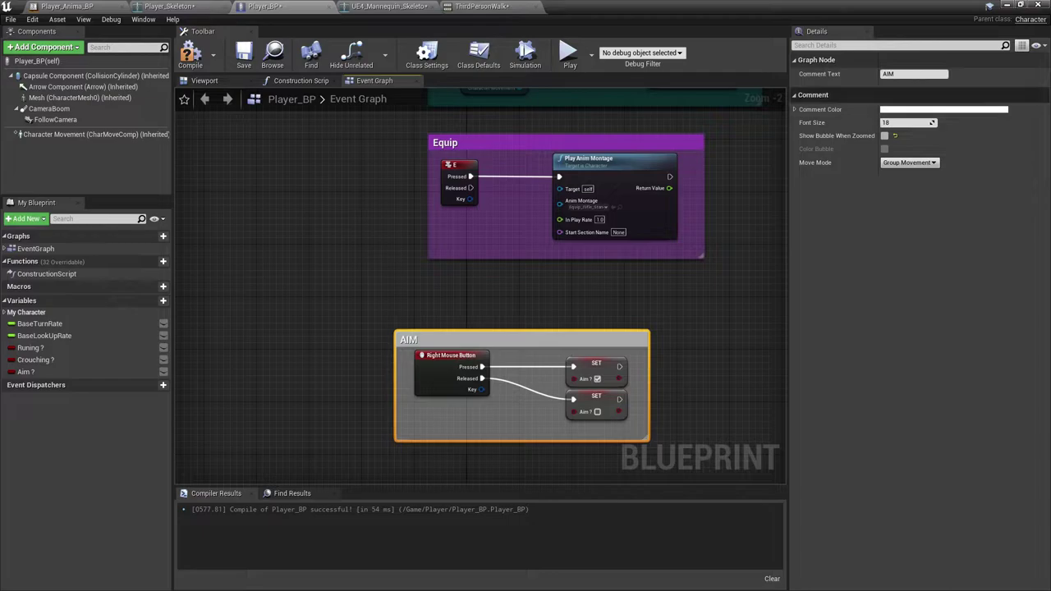
- Colour the AIM comment magenta (hex sRGB EE00FFFF) and place it directly beneath the Equip group
left_click(891, 110)
left_click_drag(727, 161, 739, 155)
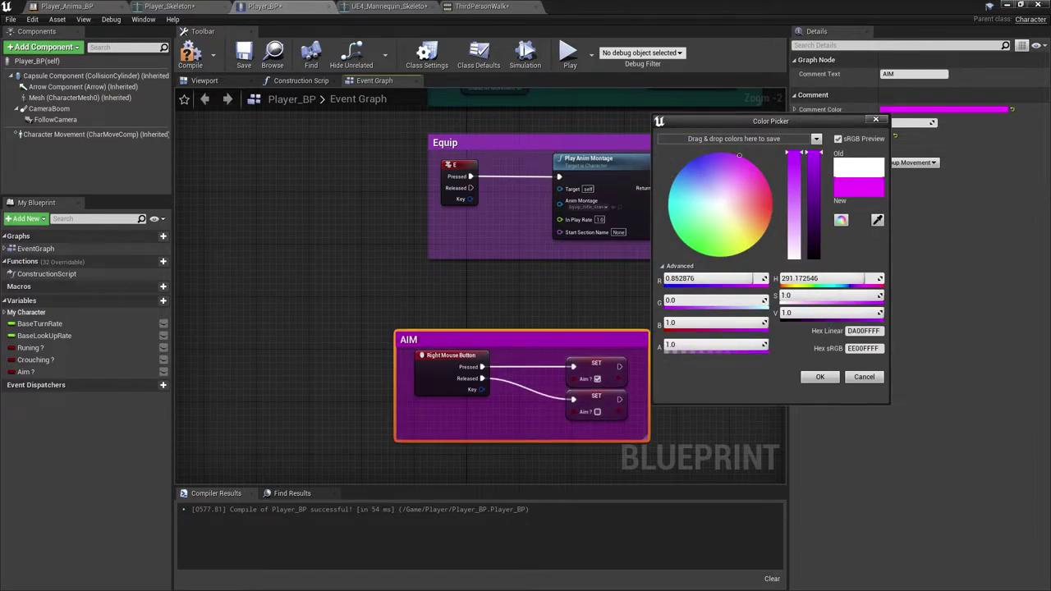
left_click(819, 377)
left_click_drag(491, 339, 531, 287)
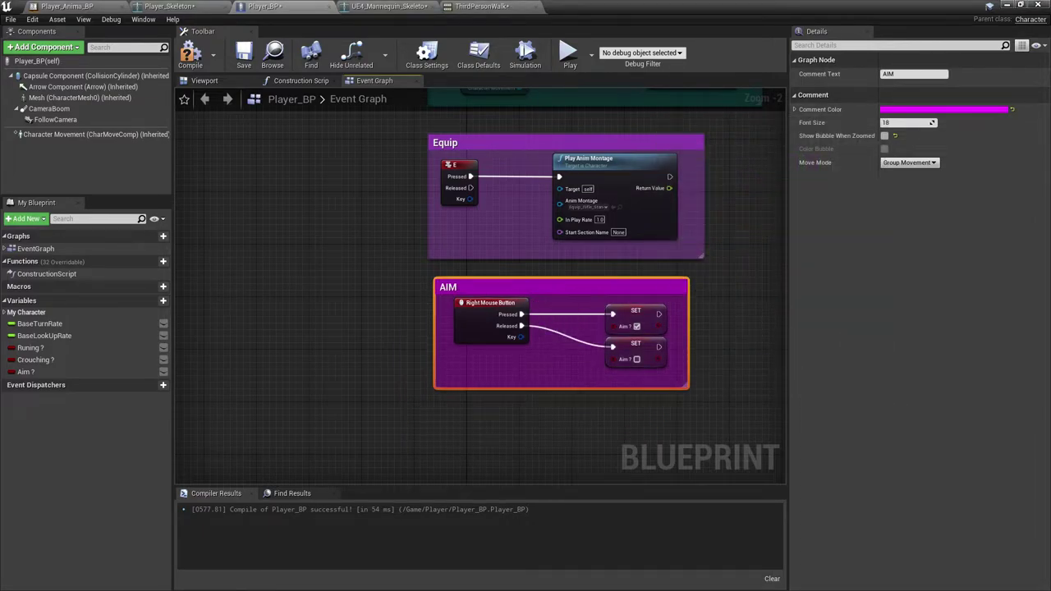
- Add an F keyboard event node in the empty area below the AIM group
right_click_drag(536, 320, 549, 188)
scroll(505, 308, "up", 2)
right_click(473, 295)
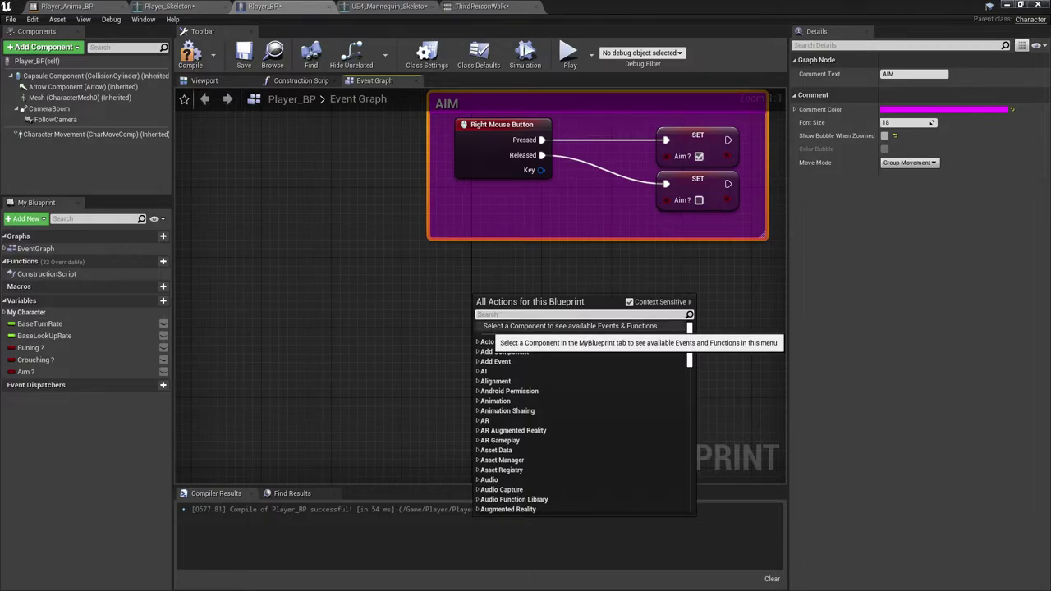
type("F KEYBR")
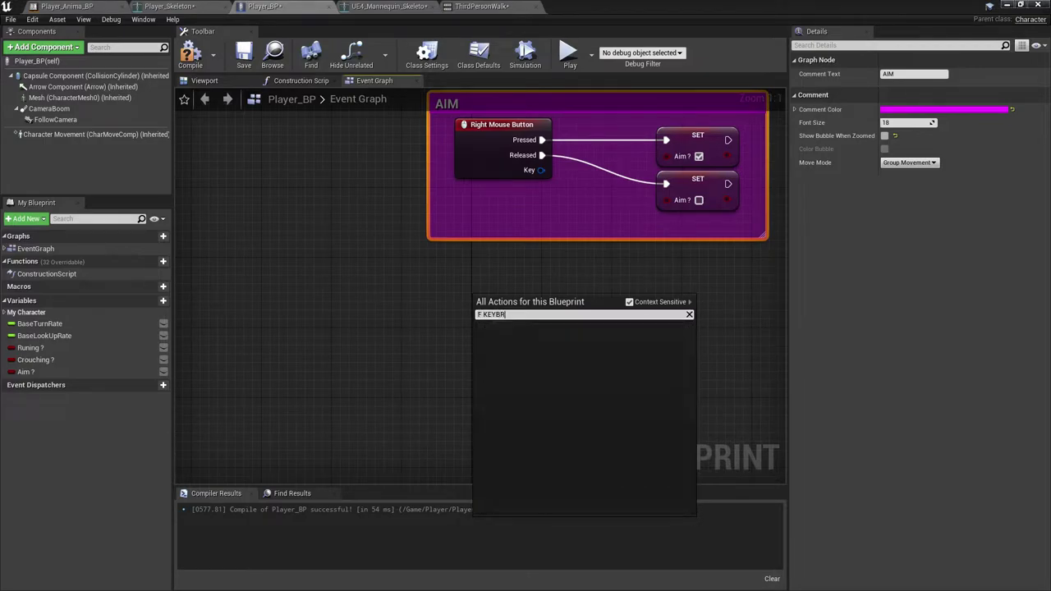
key("BackSpace")
left_click(509, 346)
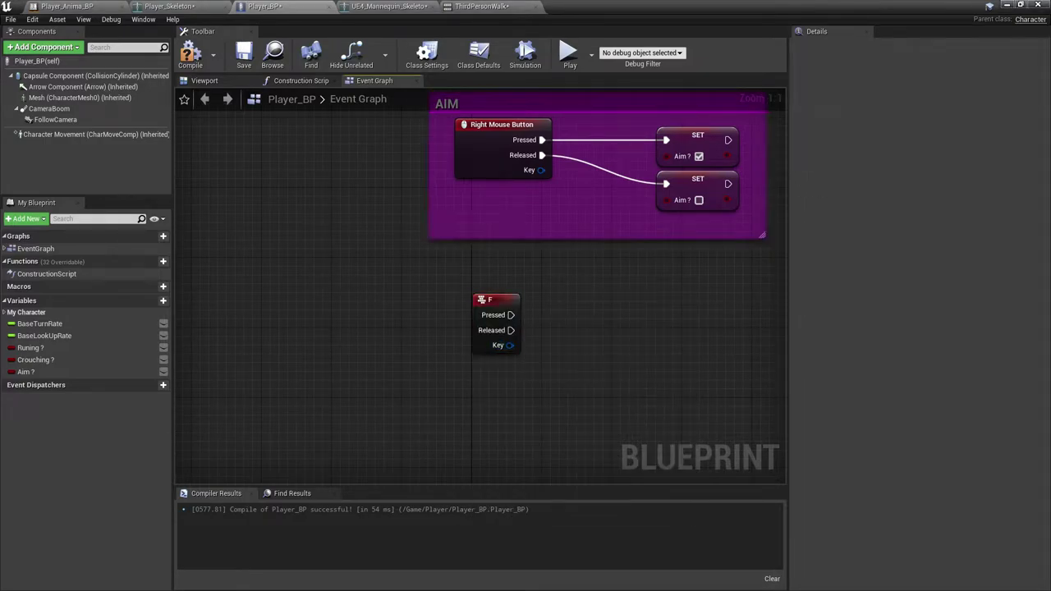
left_click_drag(493, 302, 456, 371)
right_click_drag(458, 384, 399, 329)
left_click(476, 325)
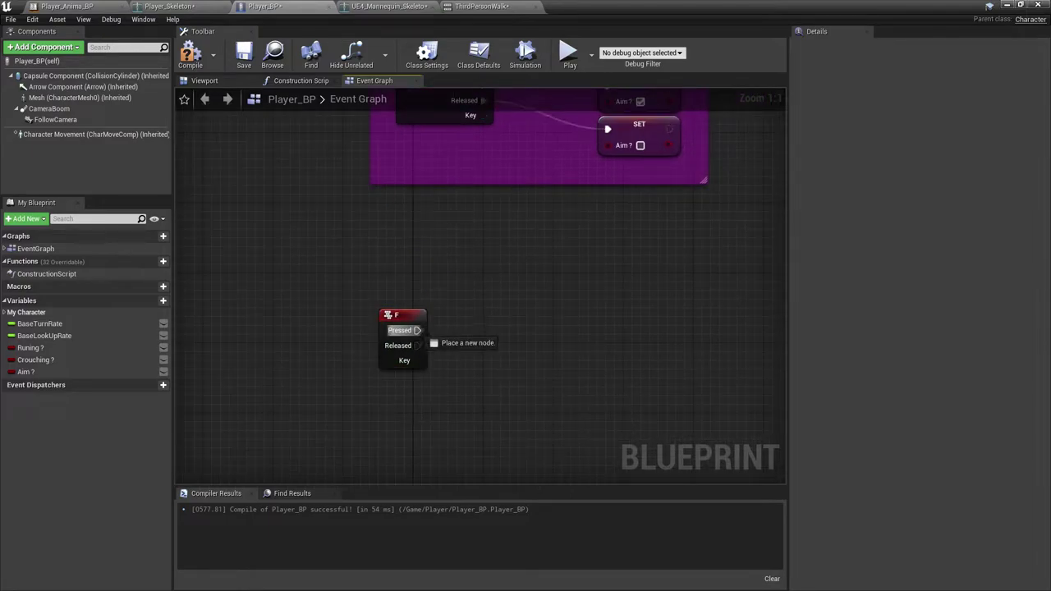
- Add a Sequence node driven by the F event's Pressed output and align the two
left_click_drag(419, 331, 450, 326)
type("SEQ")
left_click(495, 455)
left_click_drag(485, 374, 496, 357)
left_click(591, 354)
- Add a Flip Flop node driven by the Sequence's Then 0 output and line it up with the Sequence
right_click_drag(591, 354, 441, 365)
left_click_drag(366, 341, 413, 342)
type("FLIP")
key("Return")
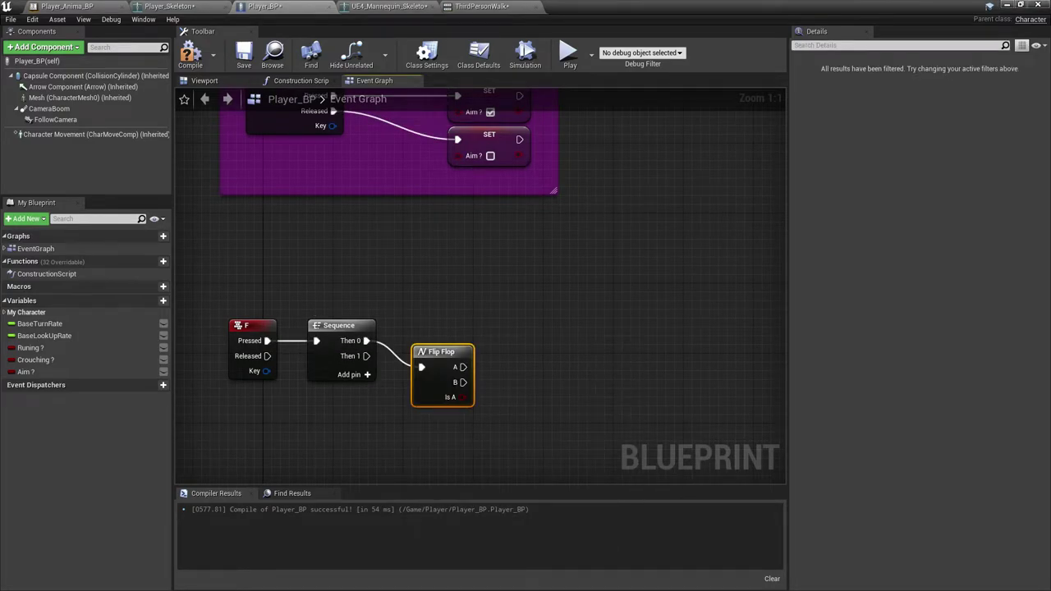
left_click_drag(443, 353, 479, 327)
left_click(415, 411)
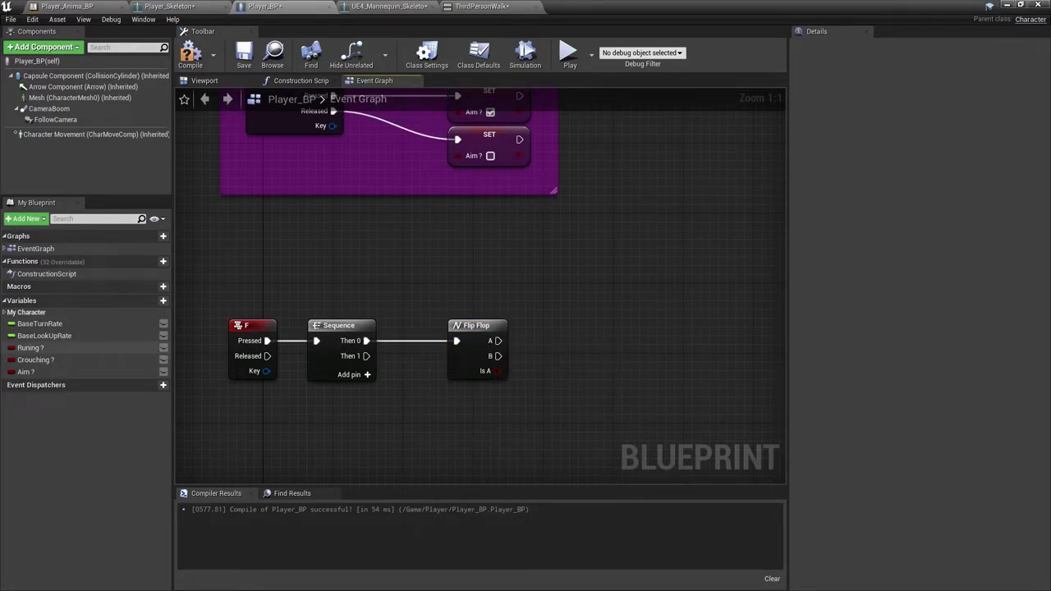
- Create a Boolean variable named "Have Gun ?" in Player_BP
left_click(151, 300)
key("BackSpace")
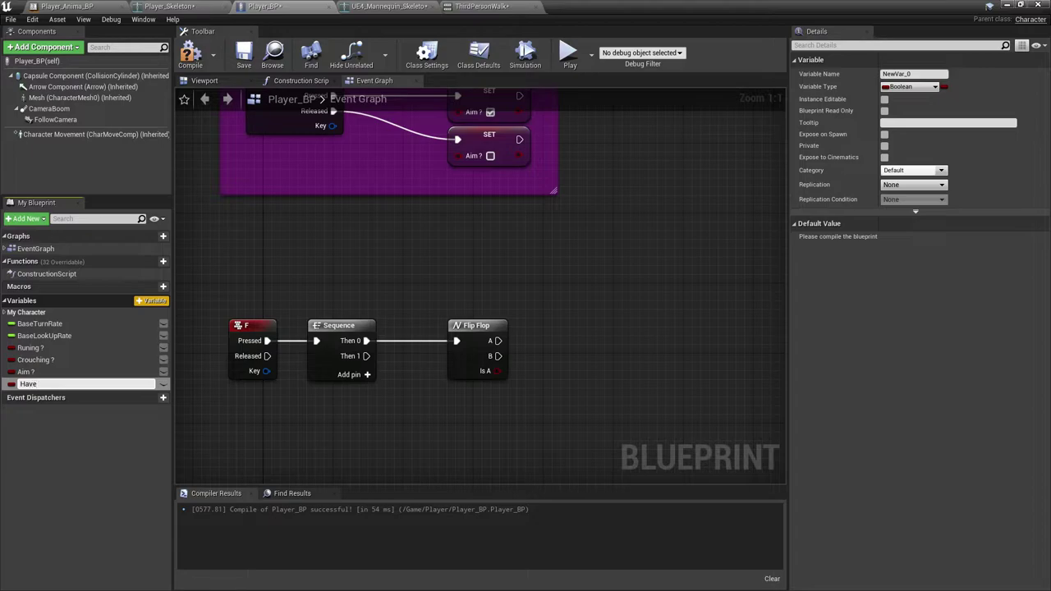
type("Have Gun ?")
key("Return")
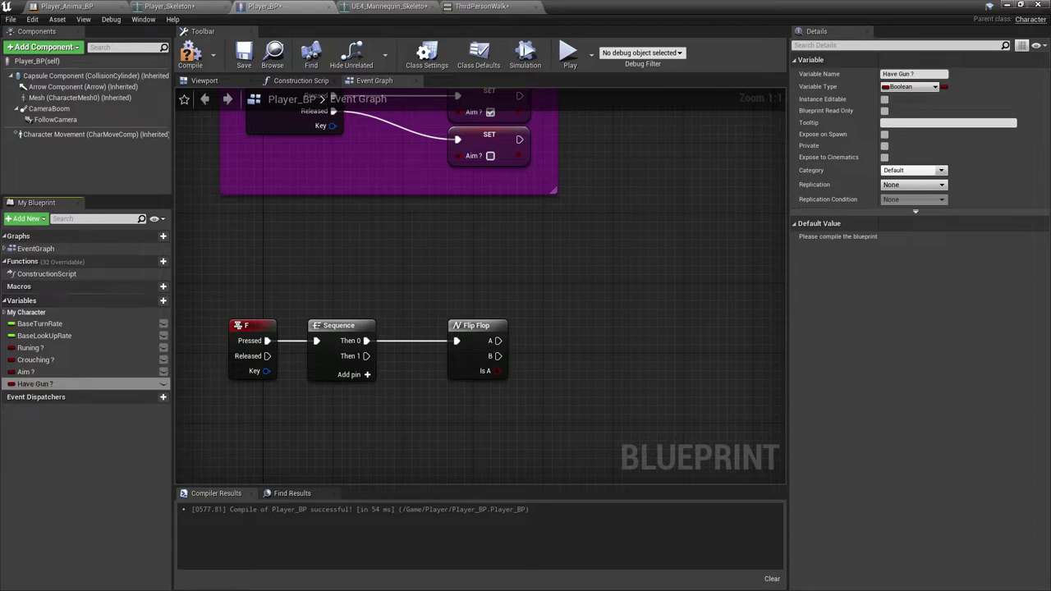
- Make Flip Flop output A set Have Gun ? to true, and connect a duplicate of that setter to output B
left_click_drag(37, 383, 495, 340)
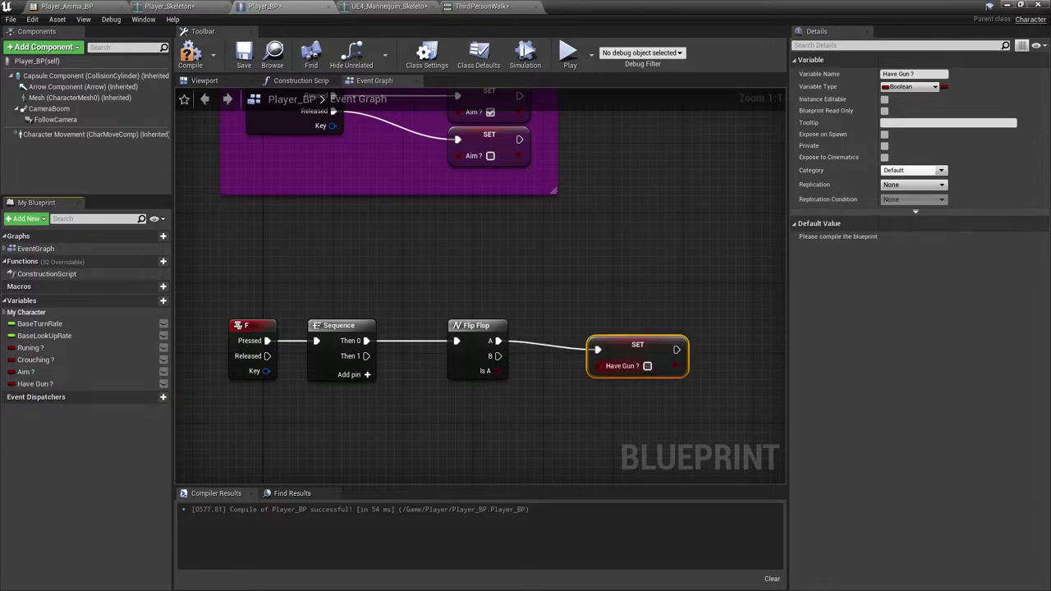
left_click(647, 366)
left_click_drag(663, 347, 671, 339)
key("ctrl+c")
key("ctrl+v")
left_click_drag(734, 343, 664, 380)
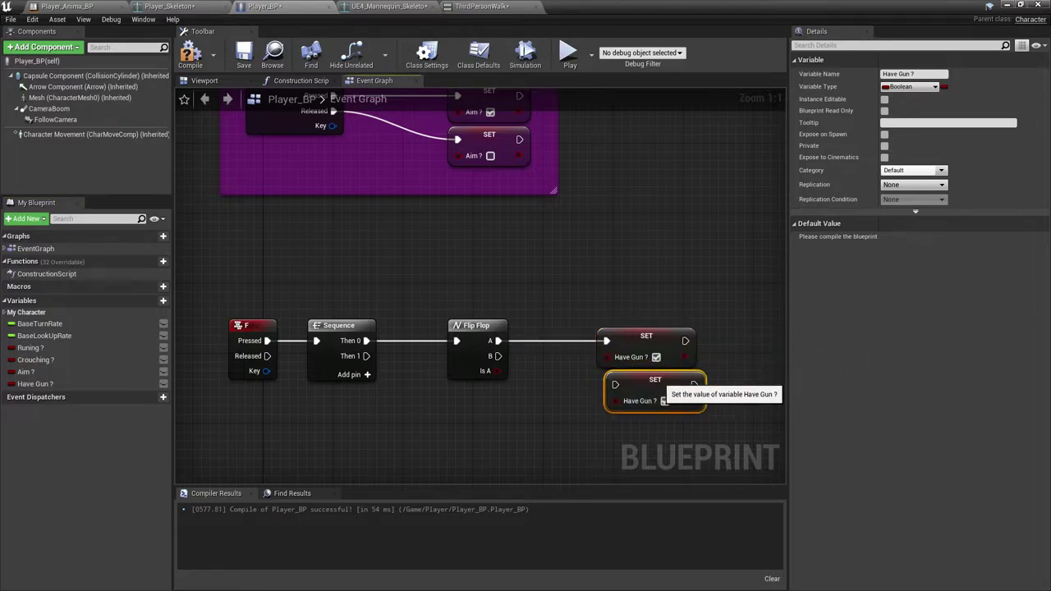
left_click_drag(498, 355, 616, 385)
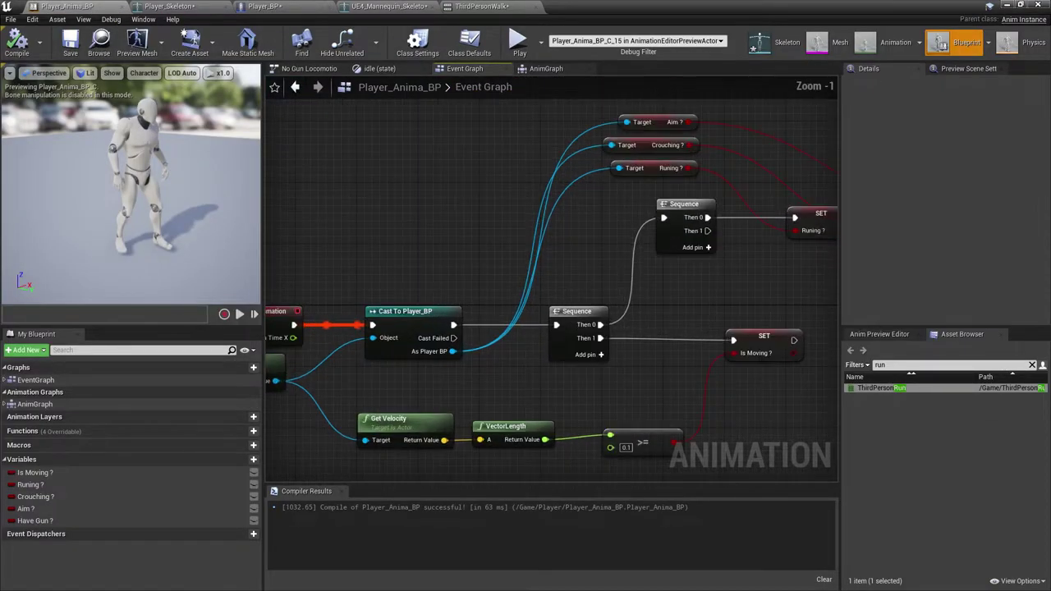
left_click_drag(452, 351, 562, 170)
type("have")
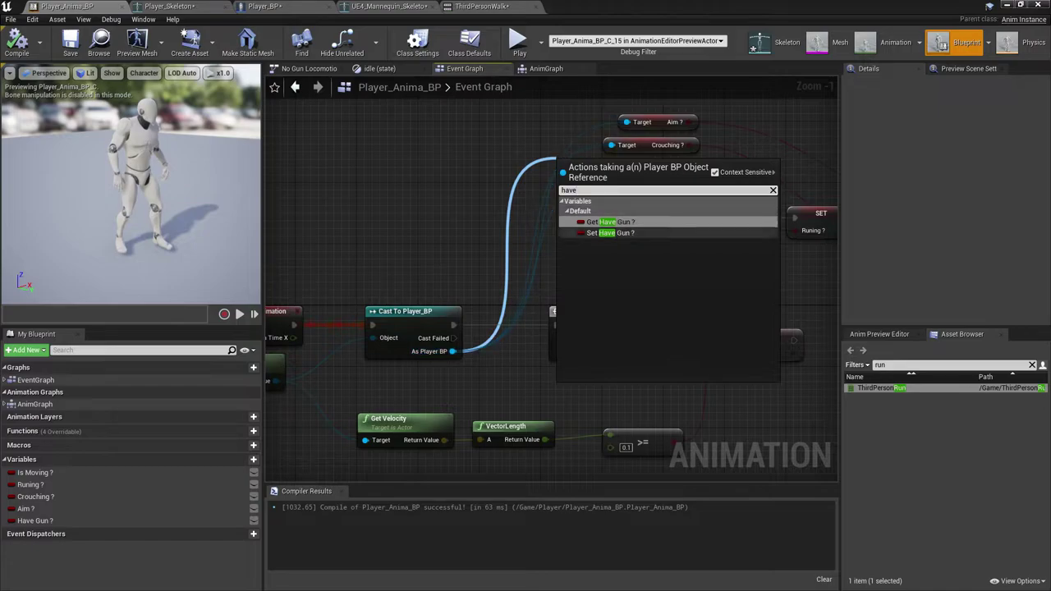
left_click(611, 233)
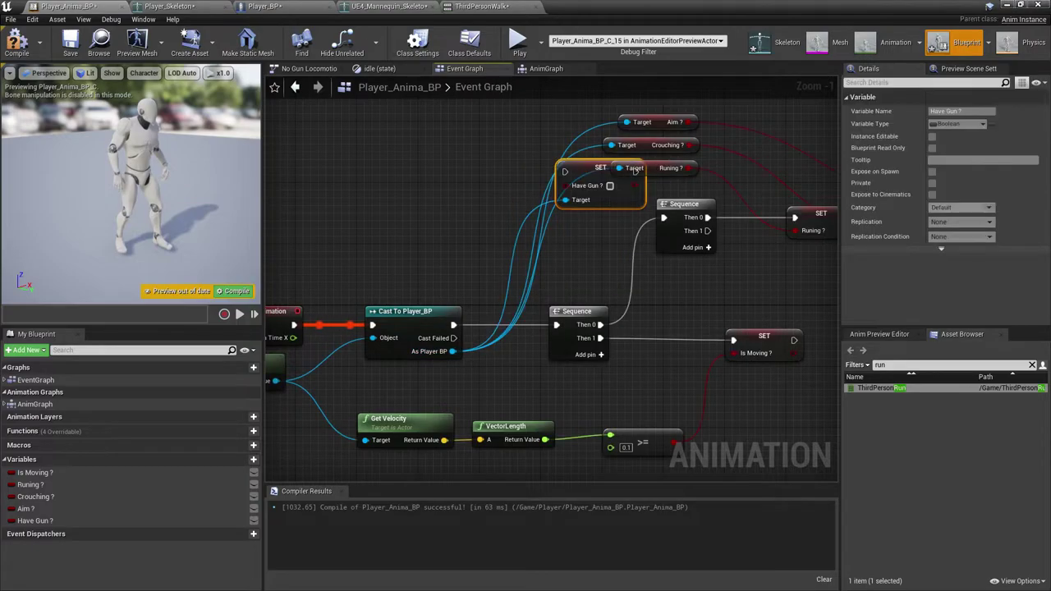
key("Delete")
- Add a Get Have Gun ? node from the Cast To Player_BP's As Player BP output and place it above the Aim ? getter
left_click_drag(453, 352, 542, 224)
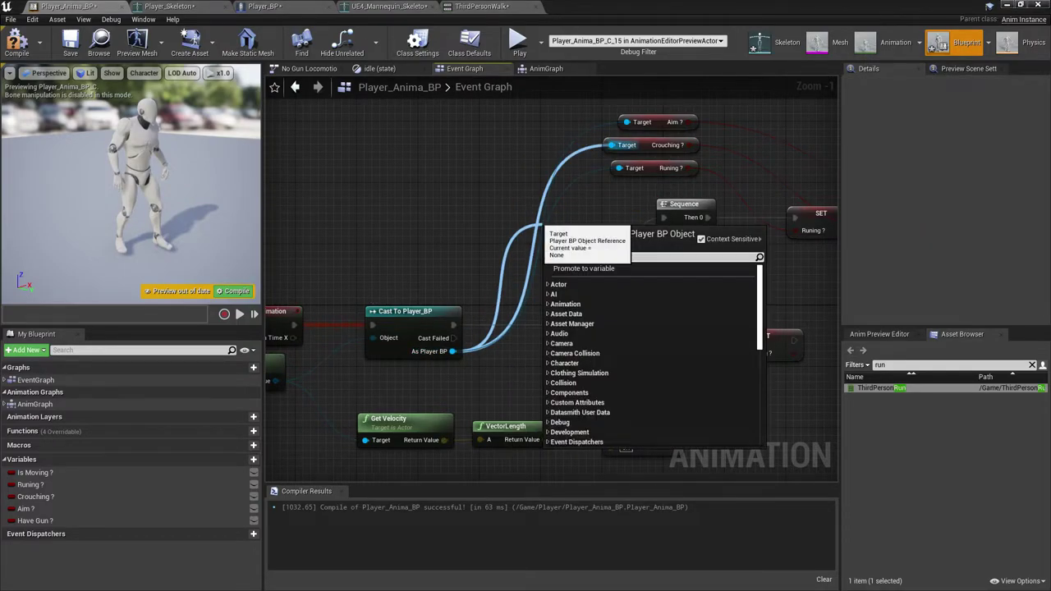
type("have")
left_click(597, 288)
right_click_drag(589, 274, 486, 324)
left_click_drag(480, 287, 542, 149)
- Add a Set Have Gun ? node to the Event Graph's execution chain, directly after the Set Aim ? node
scroll(575, 205, "up", 1)
right_click_drag(575, 205, 381, 233)
left_click_drag(37, 520, 657, 248)
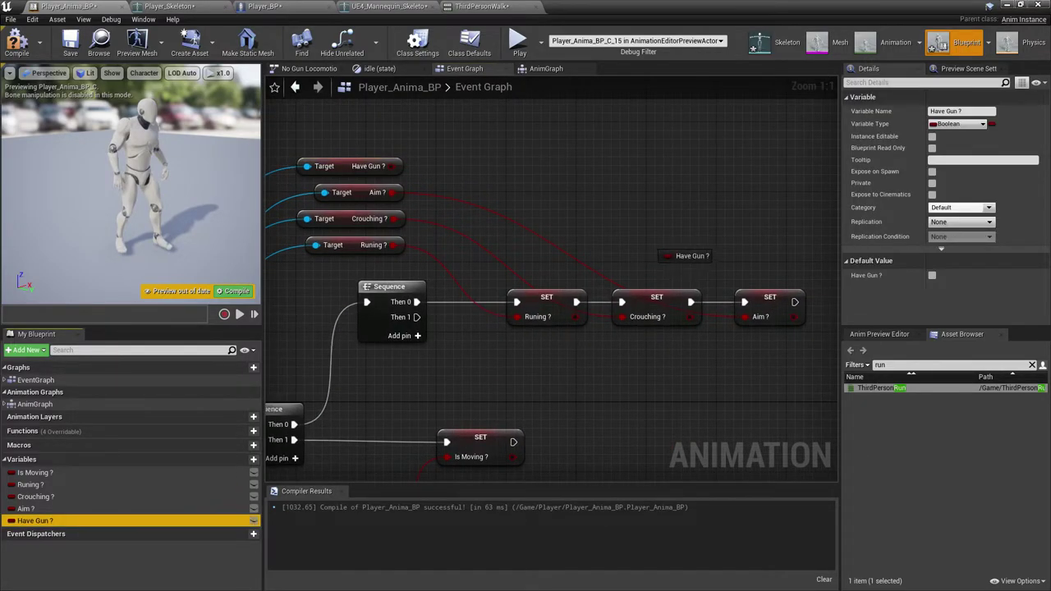
right_click_drag(657, 248, 552, 274)
left_click_drag(826, 372, 689, 327)
left_click_drag(795, 337, 744, 318)
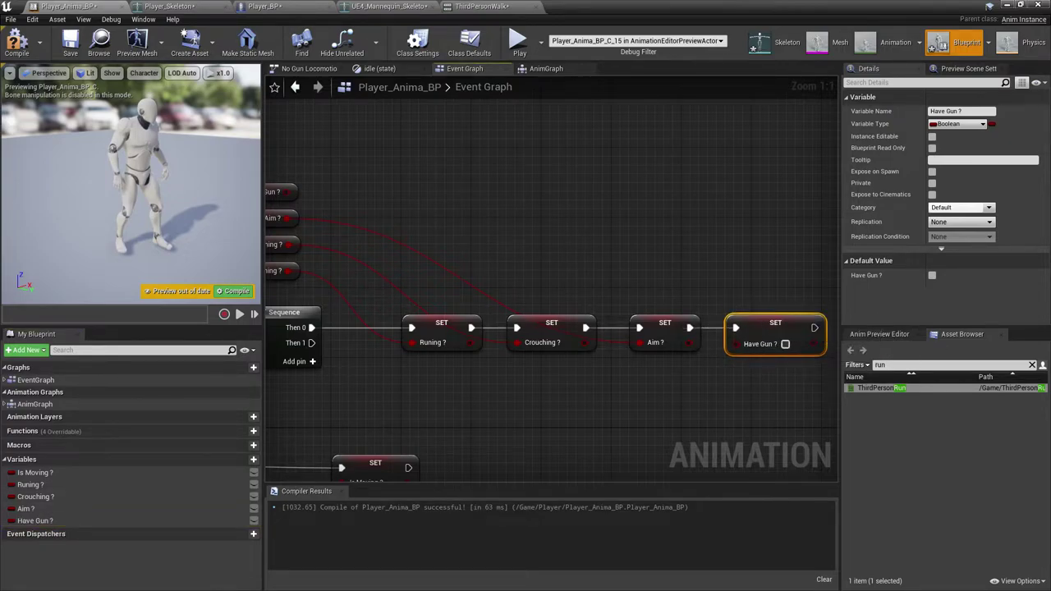
- Connect the Have Gun ? getter's output to the Set Have Gun ? node, and compile and save Player_Anima_BP
right_click_drag(525, 246, 647, 293)
left_click_drag(408, 239, 310, 394)
right_click_drag(312, 394, 555, 383)
left_click(16, 43)
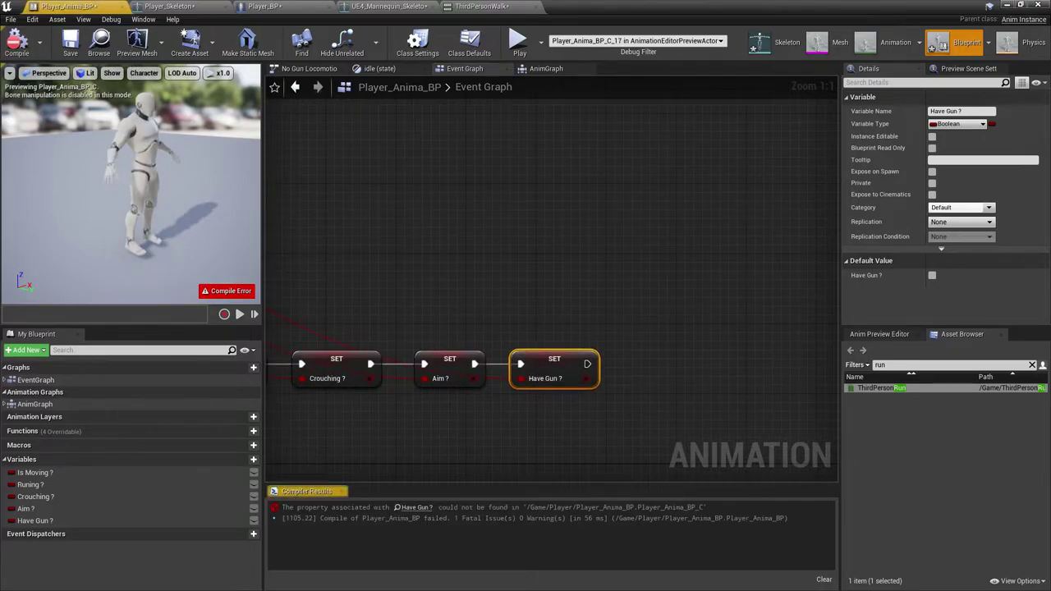
left_click(70, 43)
right_click_drag(394, 271, 687, 309)
- Compile and save Player_BP, and recompile and save Player_Anima_BP
left_click(265, 7)
left_click(190, 55)
left_click(244, 55)
left_click(68, 7)
left_click(16, 43)
left_click(70, 43)
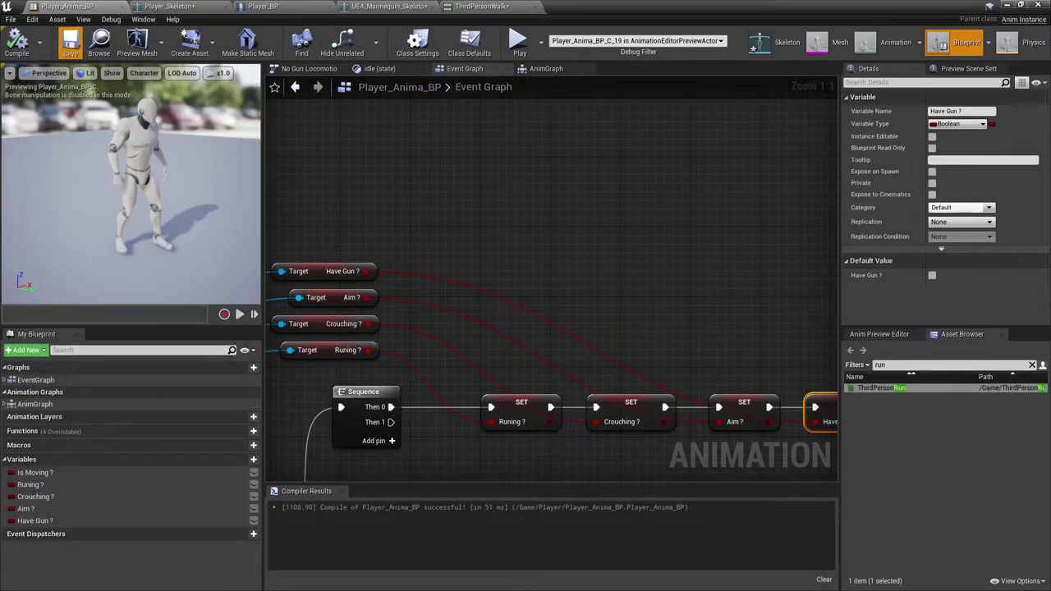
- Save all remaining modified assets from the level editor: Player_Skeleton, ThirdPersonWalk and UE4_Mannequin_Skeleton
right_click_drag(394, 312, 549, 260)
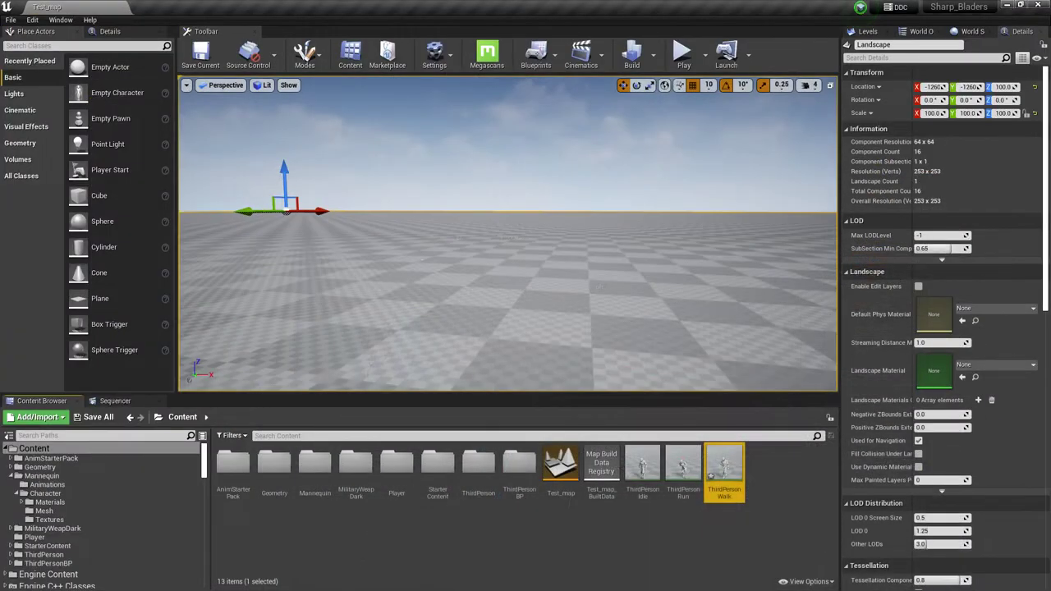
left_click(98, 417)
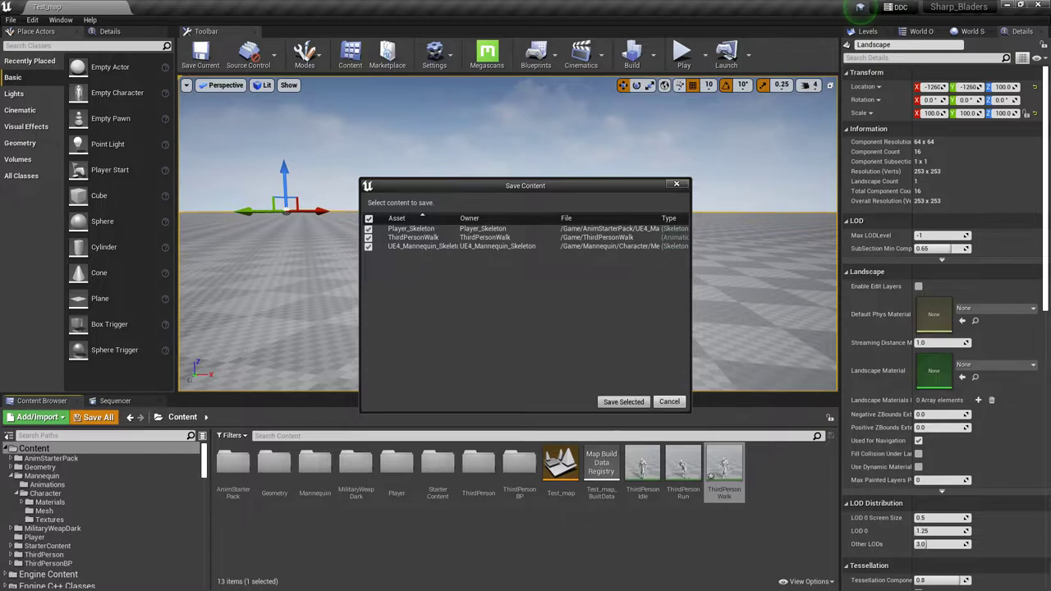
left_click(623, 403)
- Play-test Test_map by moving the character in several directions to check the gun and no-gun locomotion
left_click(684, 55)
key("w")
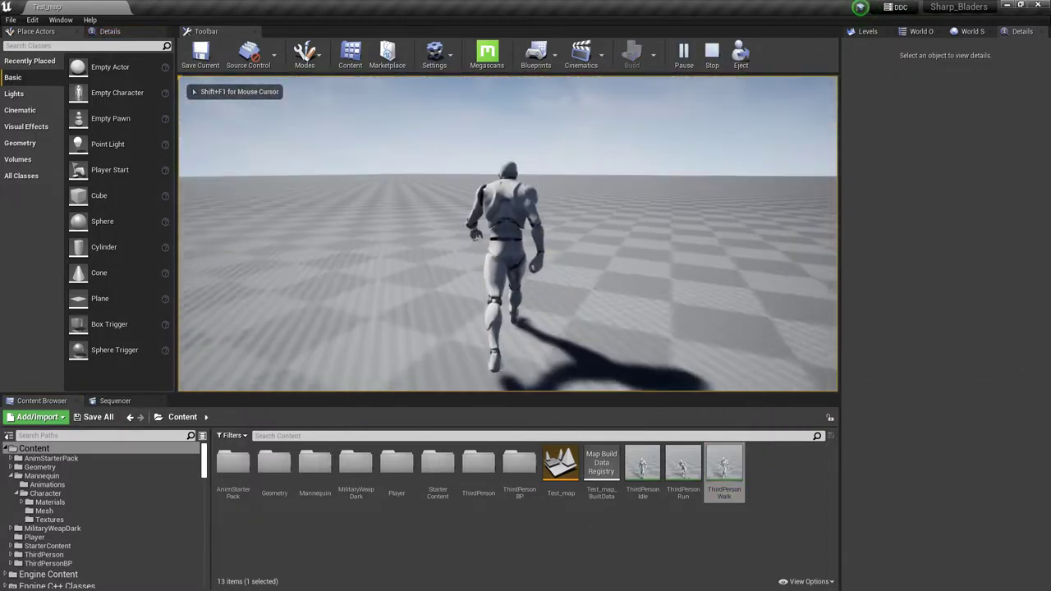
key("d")
key("w")
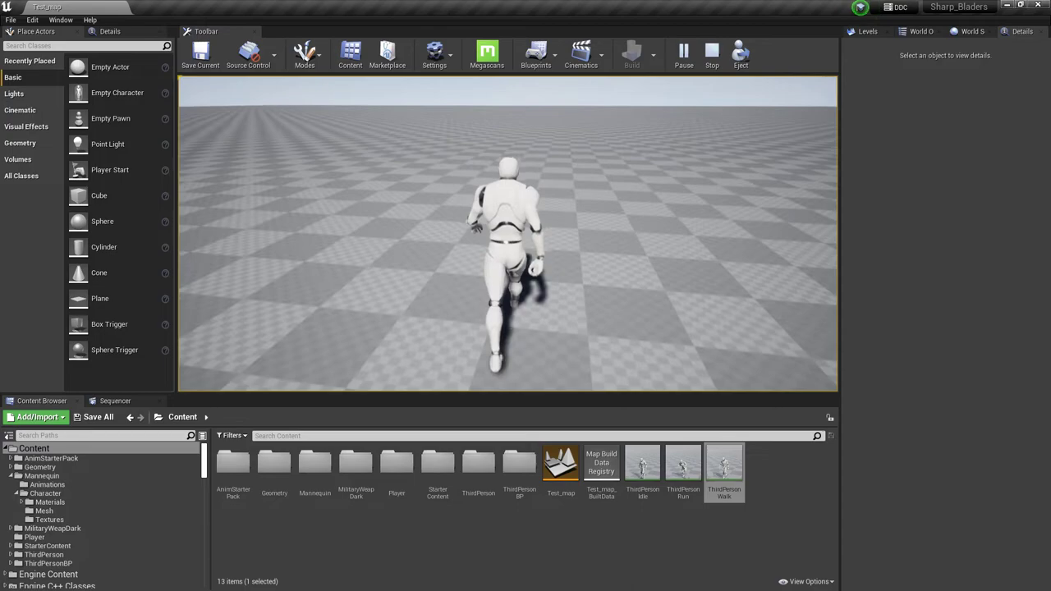
key("d")
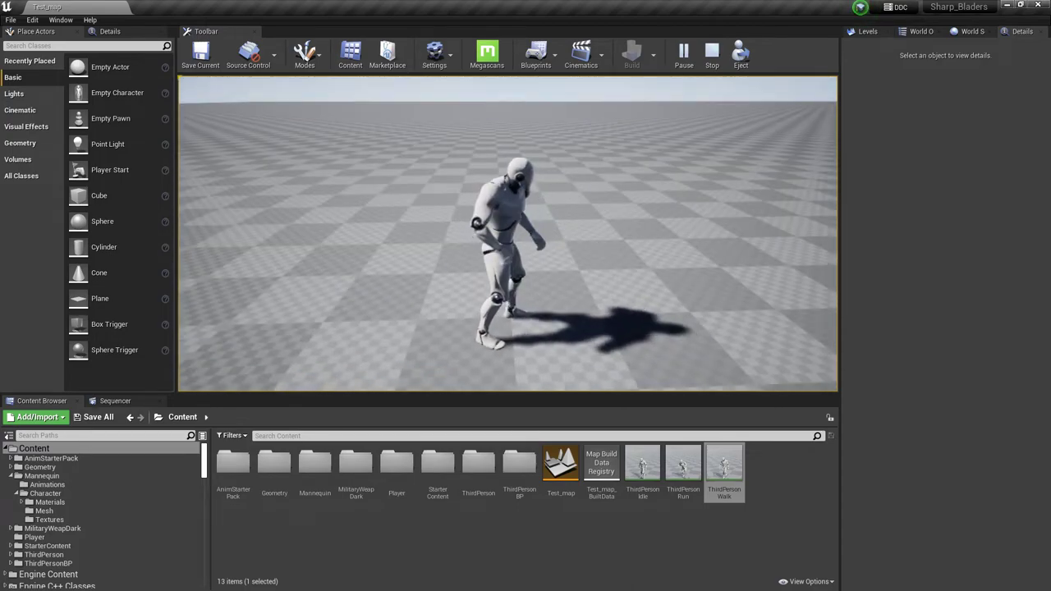
key("w")
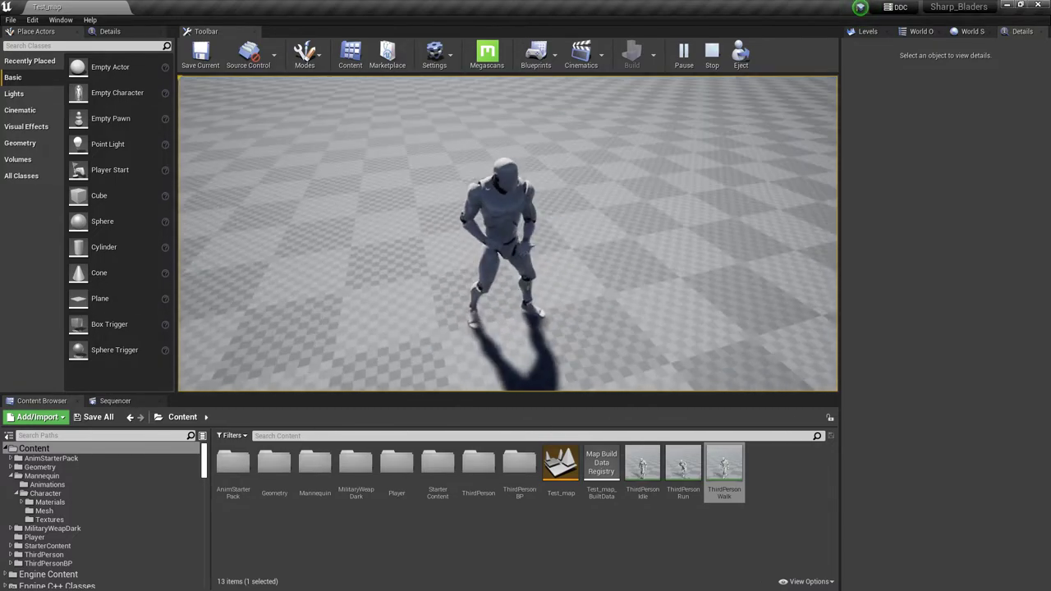
key("w")
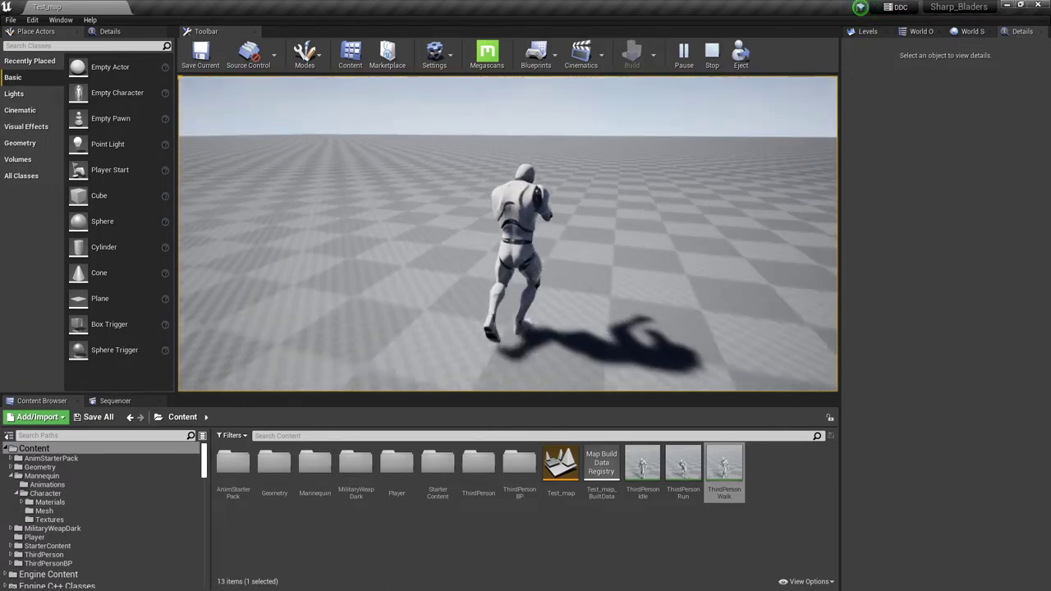
key("Escape")
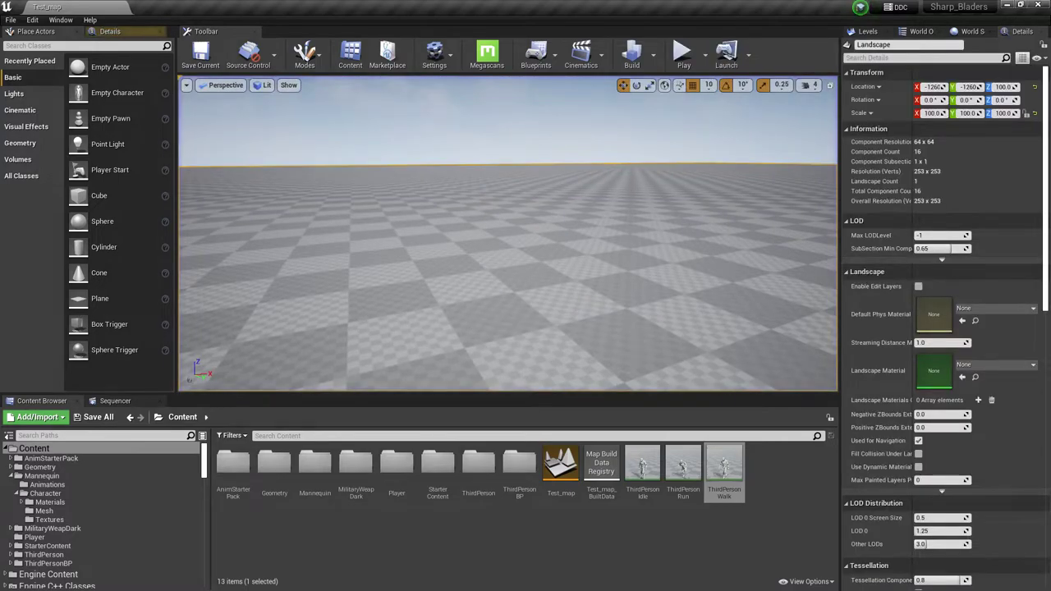
- Return to the Player_Anima_BP Event Graph, and recompile and save the animation blueprint
key("super")
mouse_move(737, 581)
left_click(797, 534)
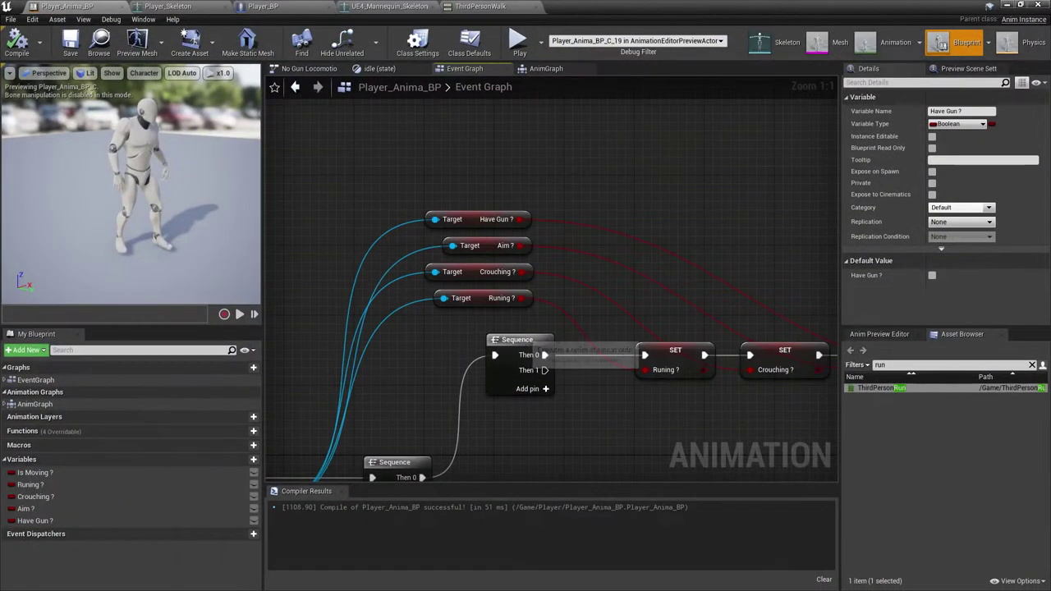
left_click(16, 42)
left_click(70, 42)
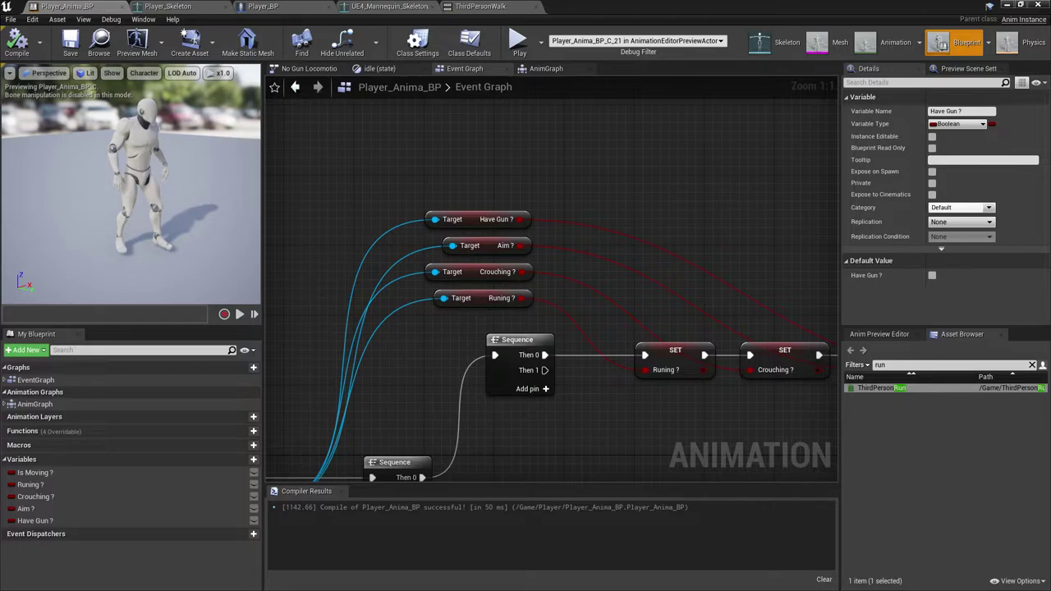
left_click(18, 43)
left_click(71, 43)
scroll(541, 261, "down", 5)
right_click_drag(491, 250, 516, 156)
scroll(538, 151, "up", 3)
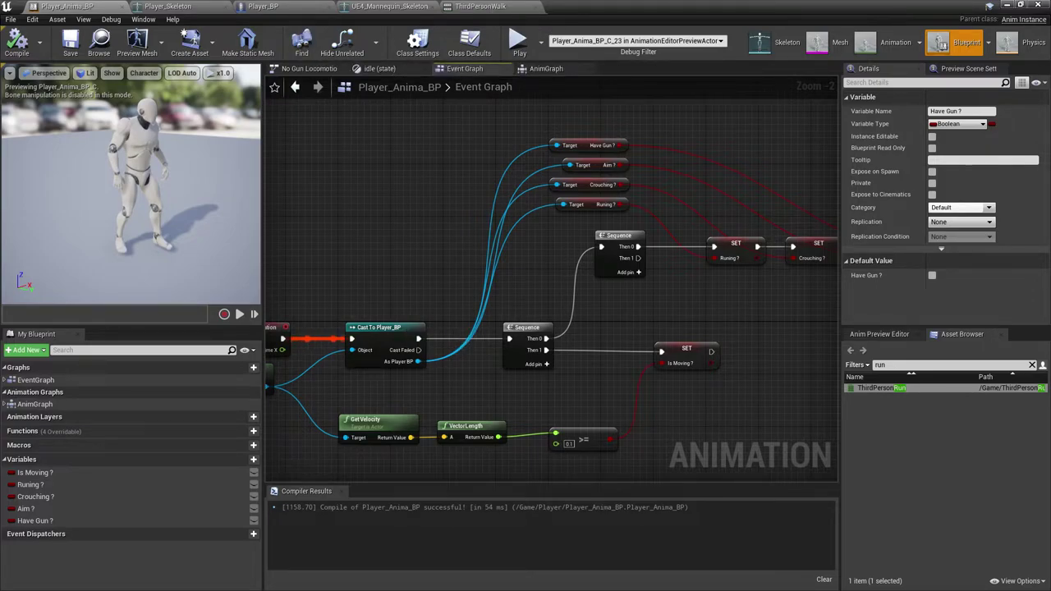
left_click(17, 42)
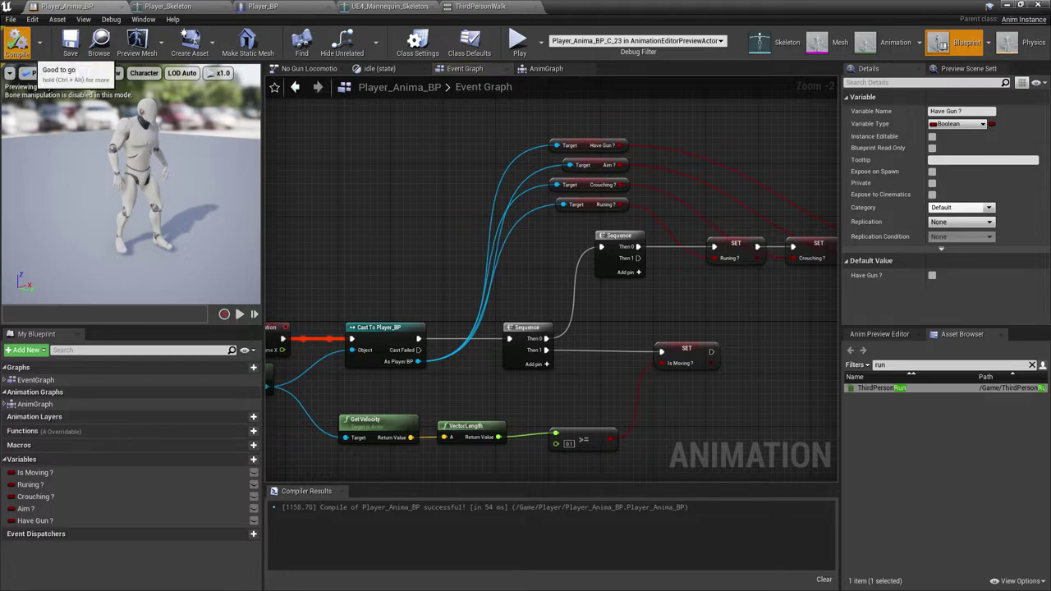
left_click(99, 43)
- Save the current level and minimise the editor windows to reach the desktop
left_click(1007, 5)
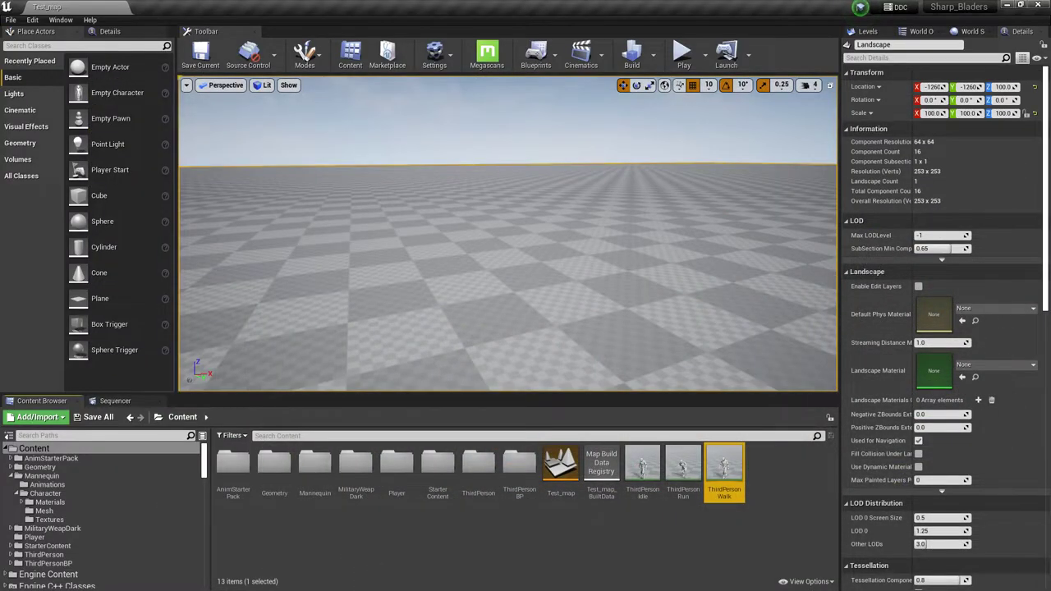
key("ctrl+s")
left_click(1006, 5)
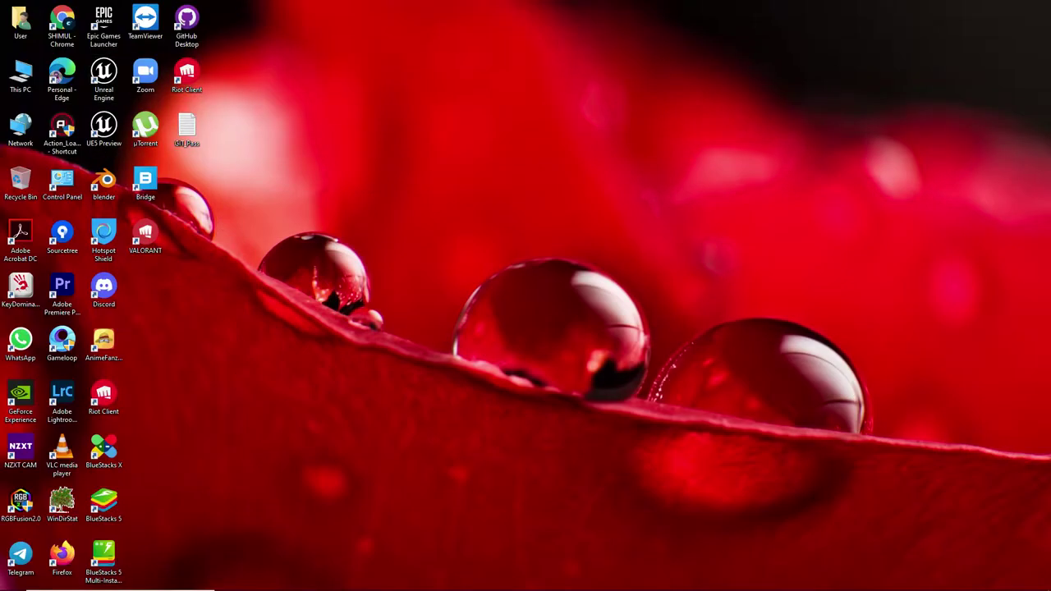
- Launch the Epic Games Launcher maximised at its Unreal Engine section and decline the project file association
double_click(103, 25)
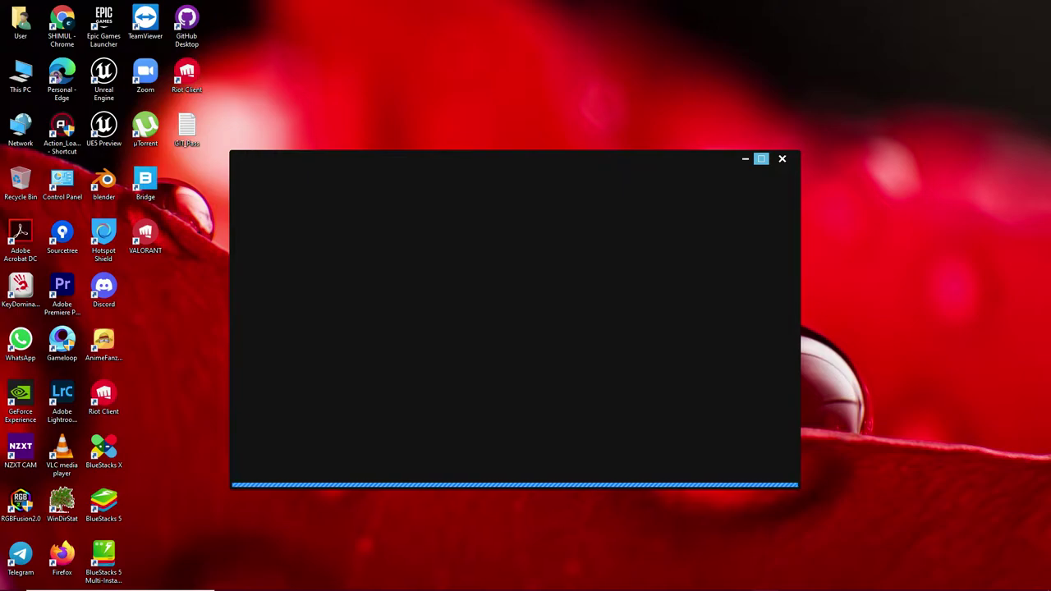
left_click(761, 158)
left_click(84, 126)
left_click(84, 167)
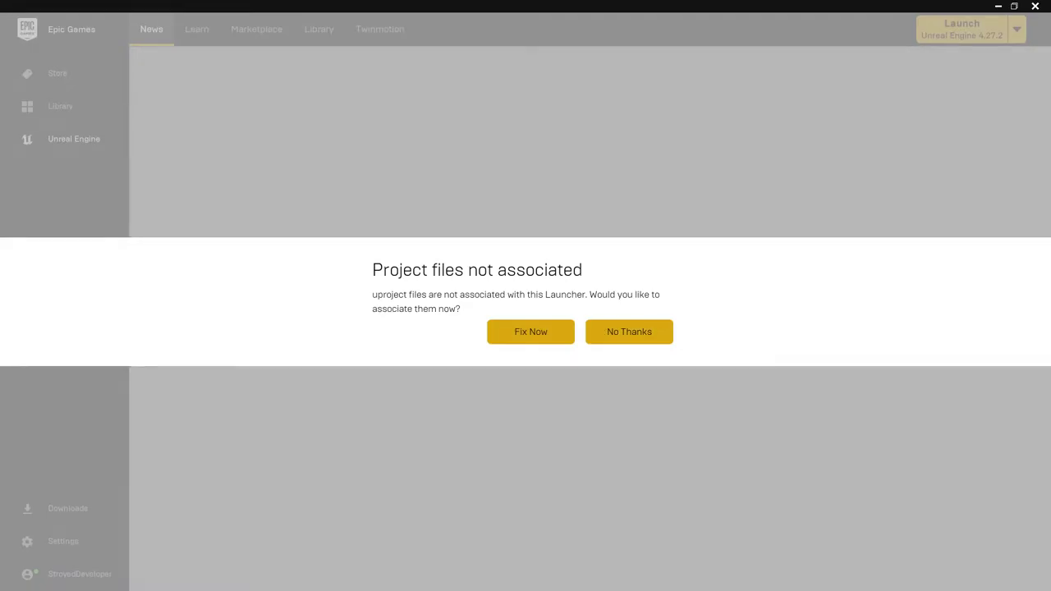
left_click(629, 331)
scroll(493, 312, "down", 4)
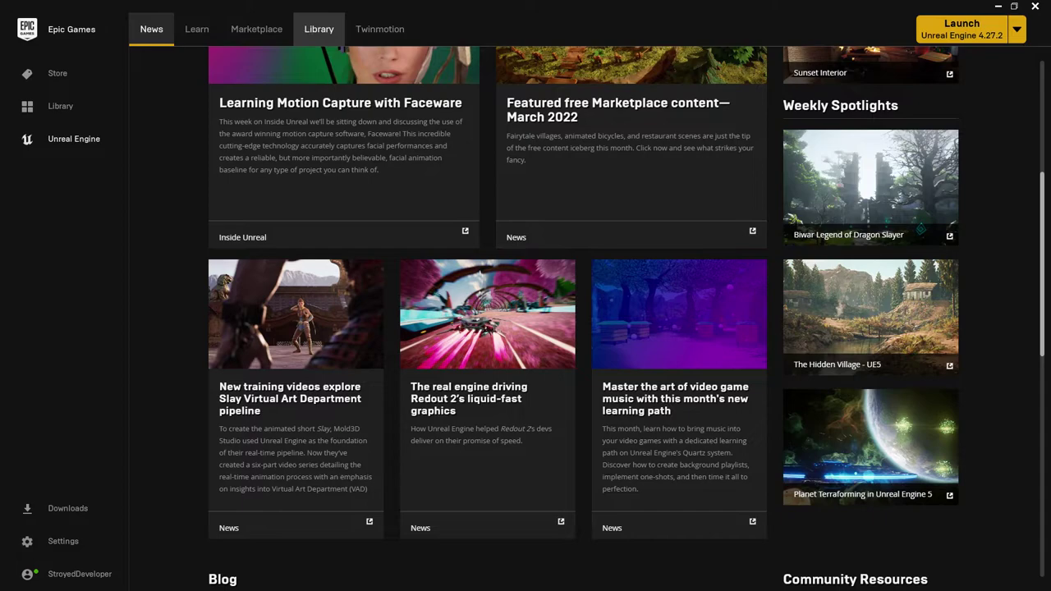
- Open the Unreal Engine library and set the Vault's category filter to All
left_click(318, 29)
scroll(678, 333, "down", 4)
scroll(706, 352, "up", 2)
scroll(706, 351, "down", 3)
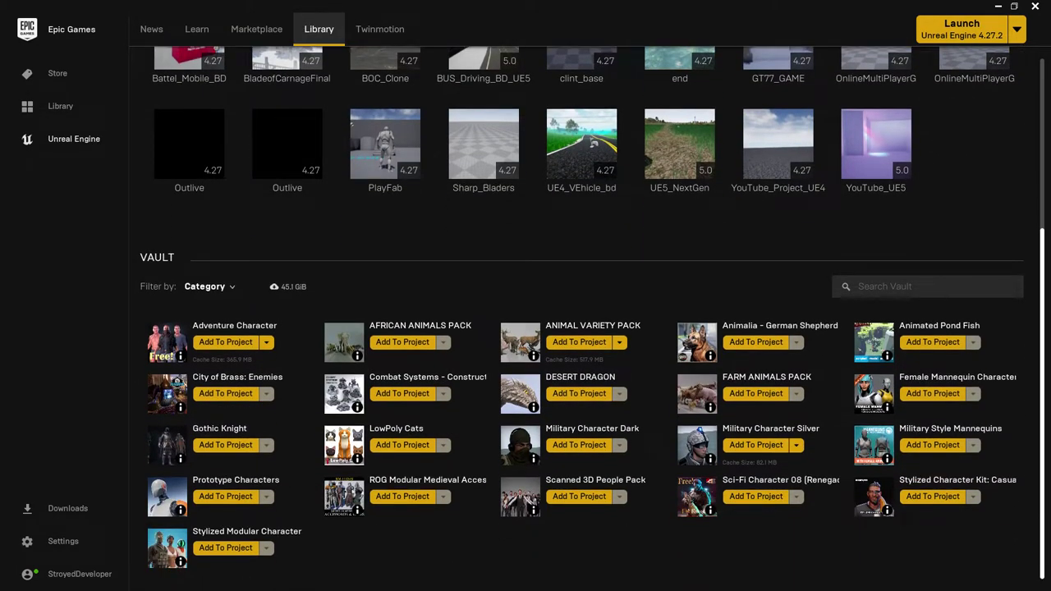
left_click(210, 286)
left_click(195, 325)
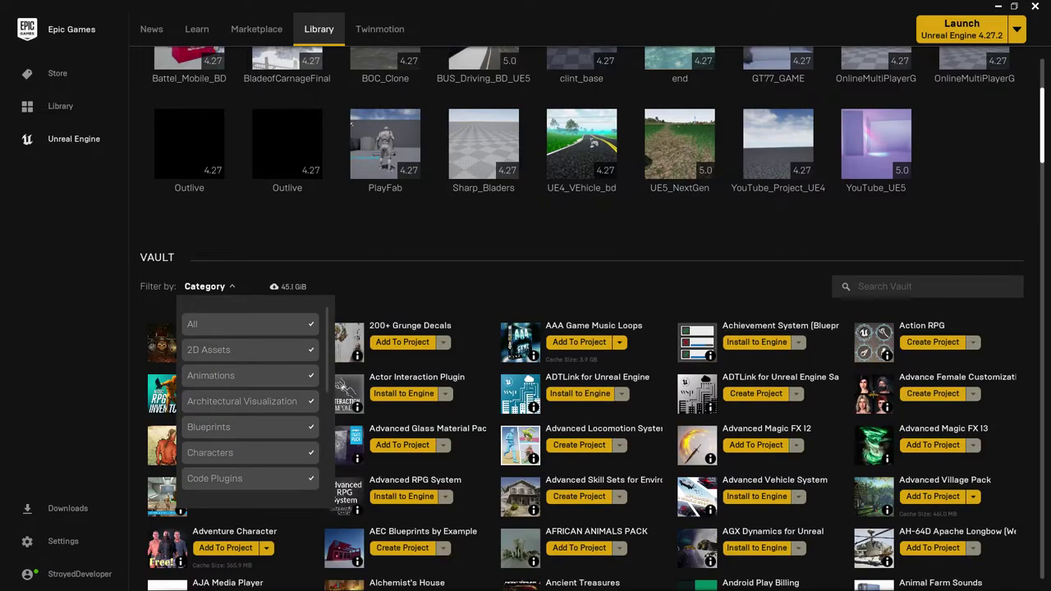
- Add the Bossy Enemy Animation Pack from the Vault to the Sharp_Bladers project
scroll(492, 370, "down", 3)
scroll(582, 319, "down", 8)
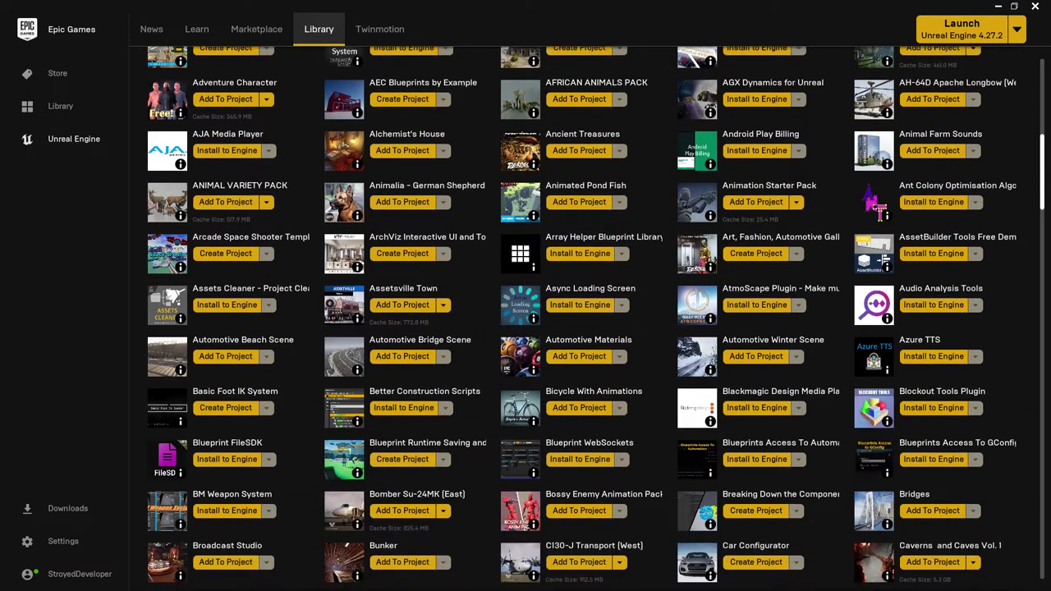
scroll(595, 317, "down", 3)
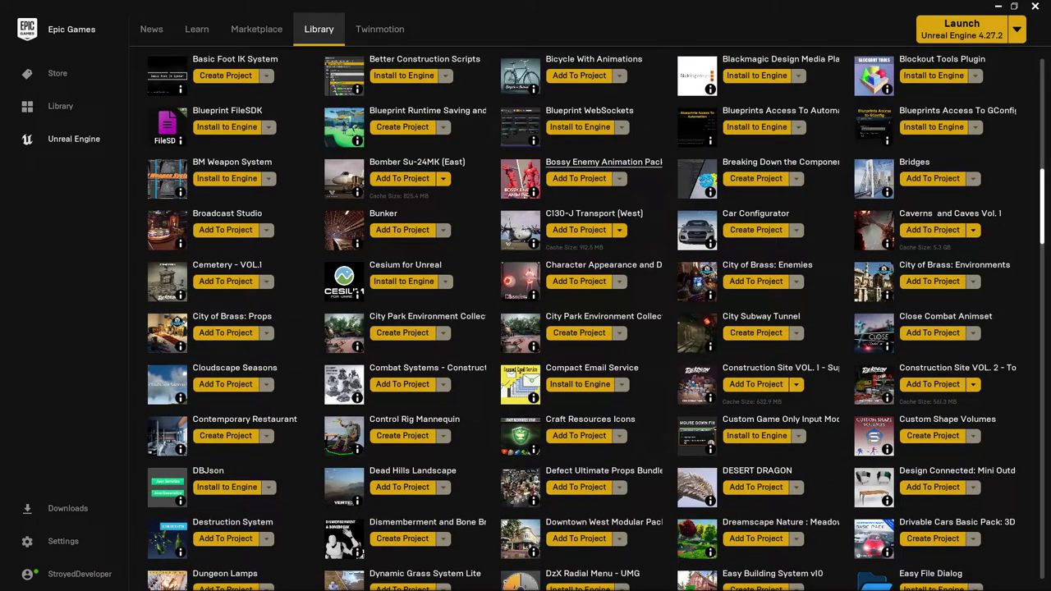
left_click(579, 282)
scroll(552, 328, "down", 5)
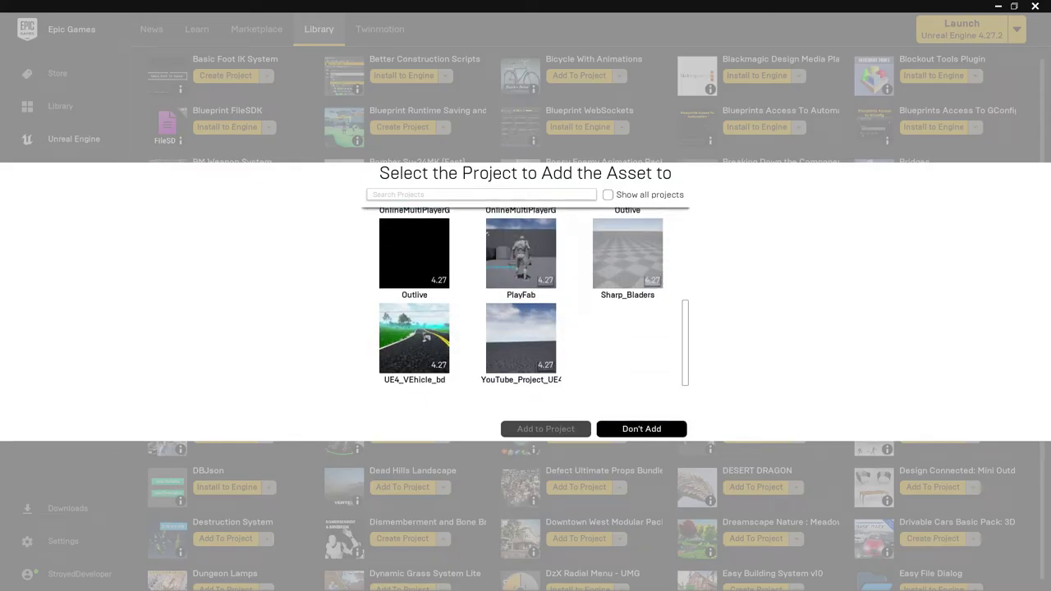
left_click(627, 259)
left_click(546, 430)
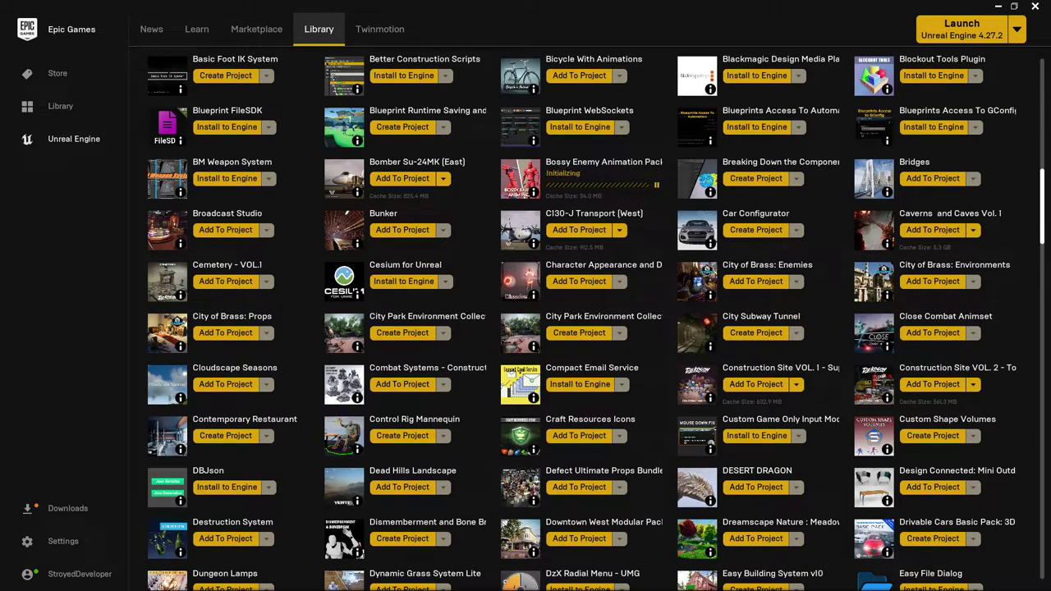
- Switch back to the Unreal level editor and open BossyEnemyPreviewMap from the BossyEnemy Maps folder
left_click(998, 7)
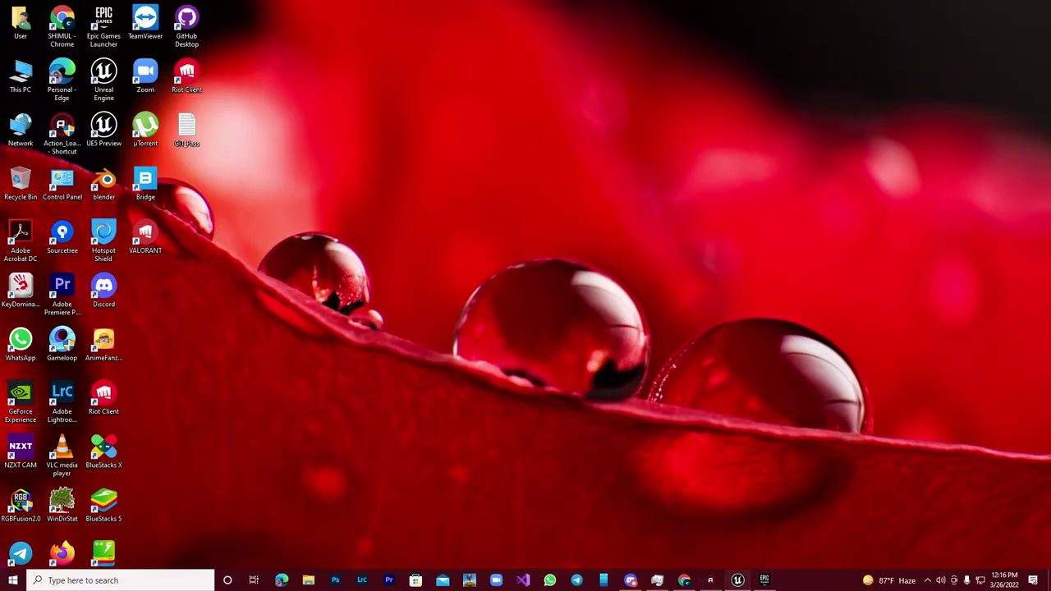
left_click(737, 581)
left_click(274, 466)
left_click(115, 419)
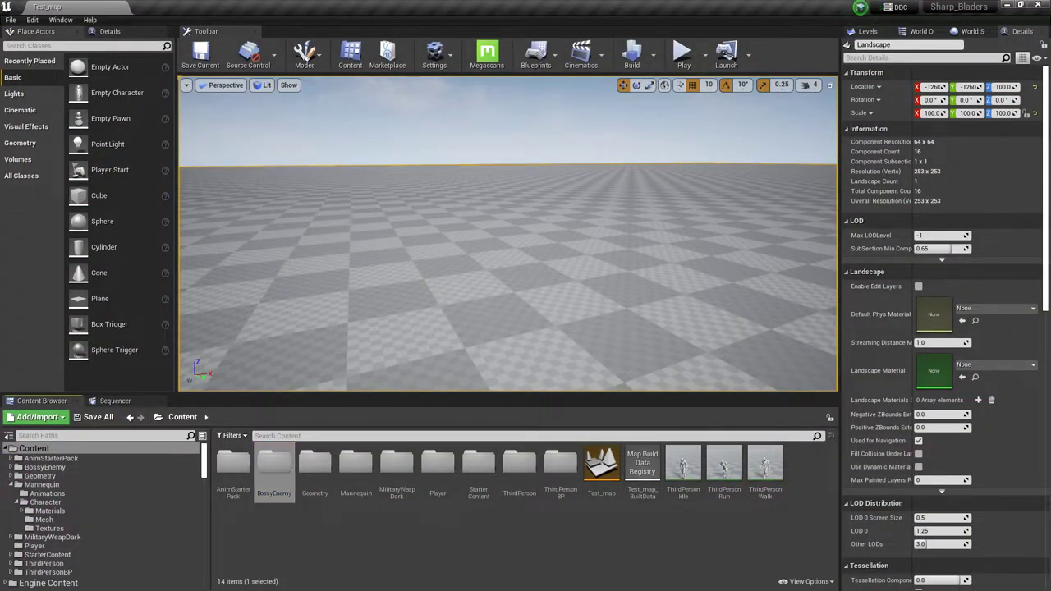
double_click(274, 466)
double_click(274, 467)
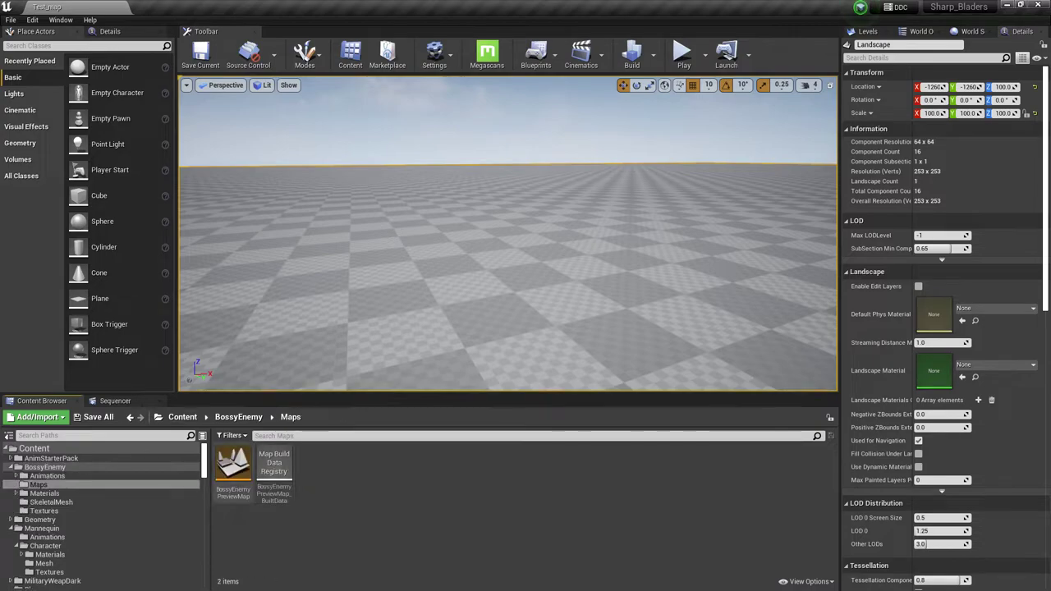
double_click(236, 465)
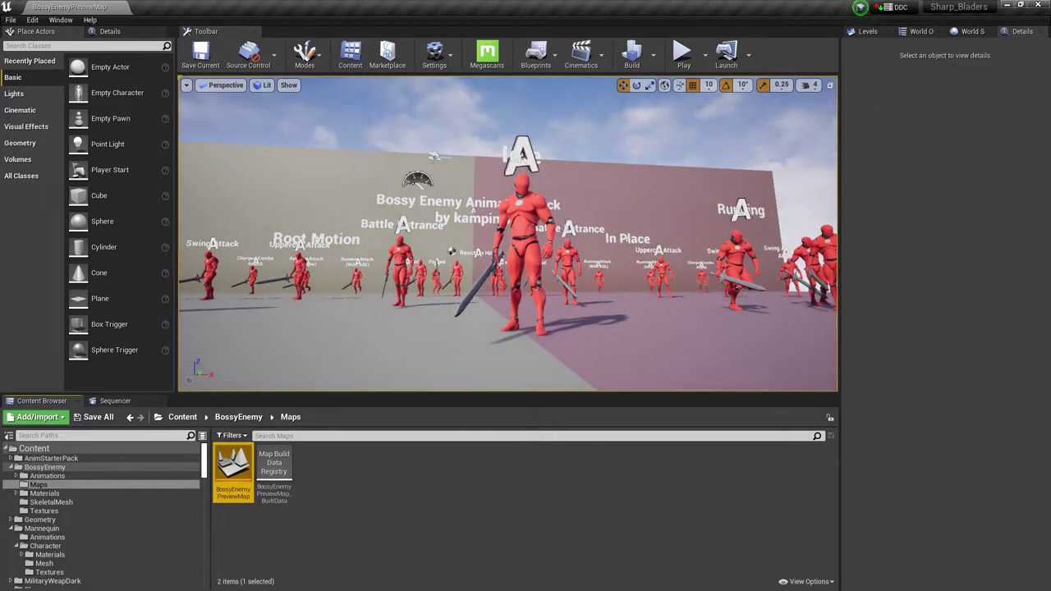
- Examine the Root Motion and In Place sample animations on the characters in BossyEnemyPreviewMap
right_click_drag(508, 234, 566, 267)
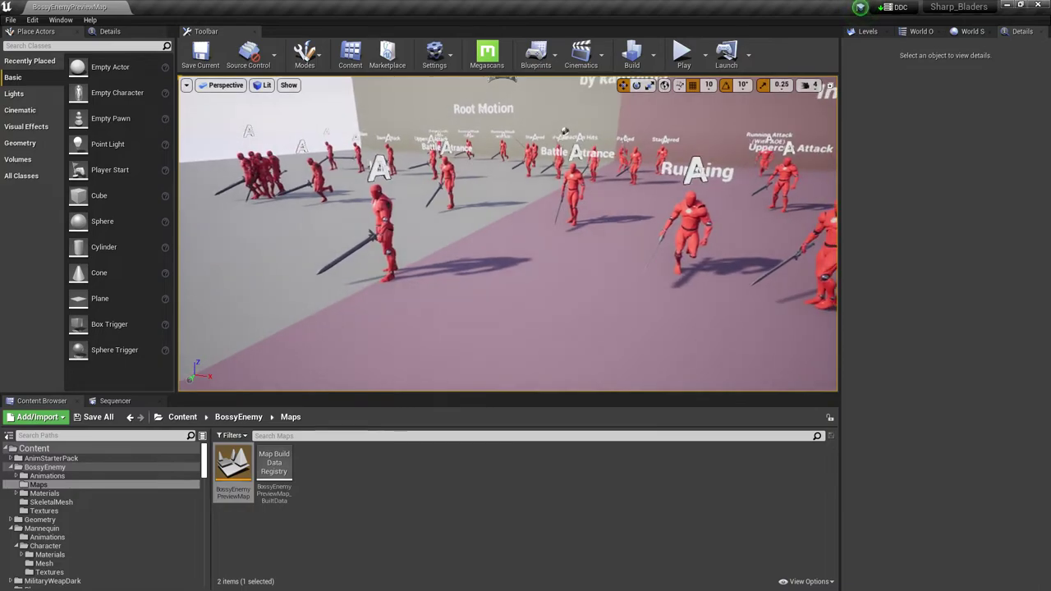
left_click(684, 56)
key("Escape")
right_click_drag(508, 234, 507, 283)
key("w")
left_click(683, 56)
key("Escape")
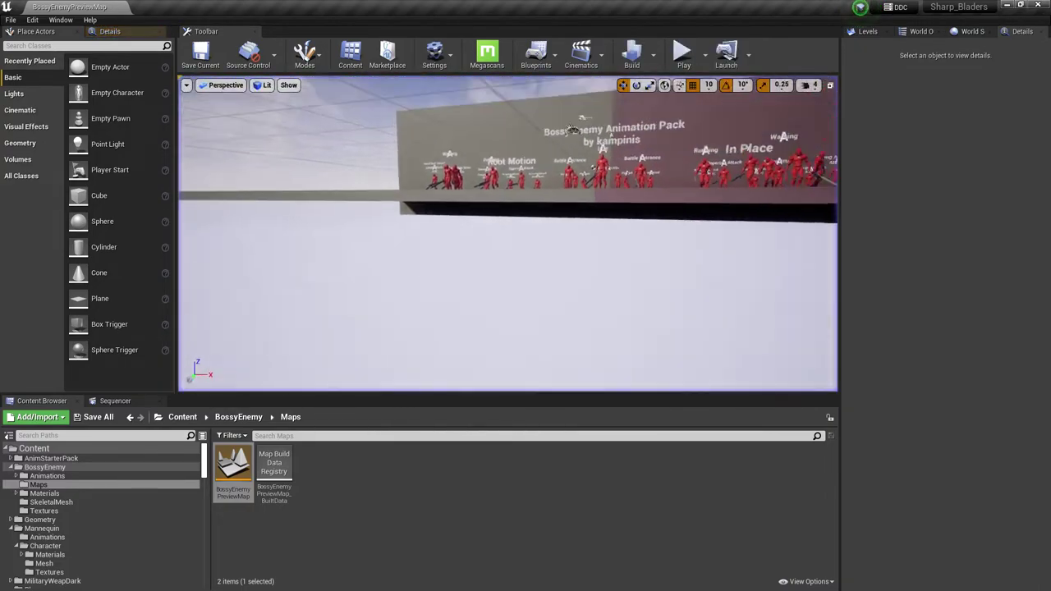
key("w")
right_click_drag(553, 224, 636, 271)
right_click_drag(507, 234, 503, 255)
key("s")
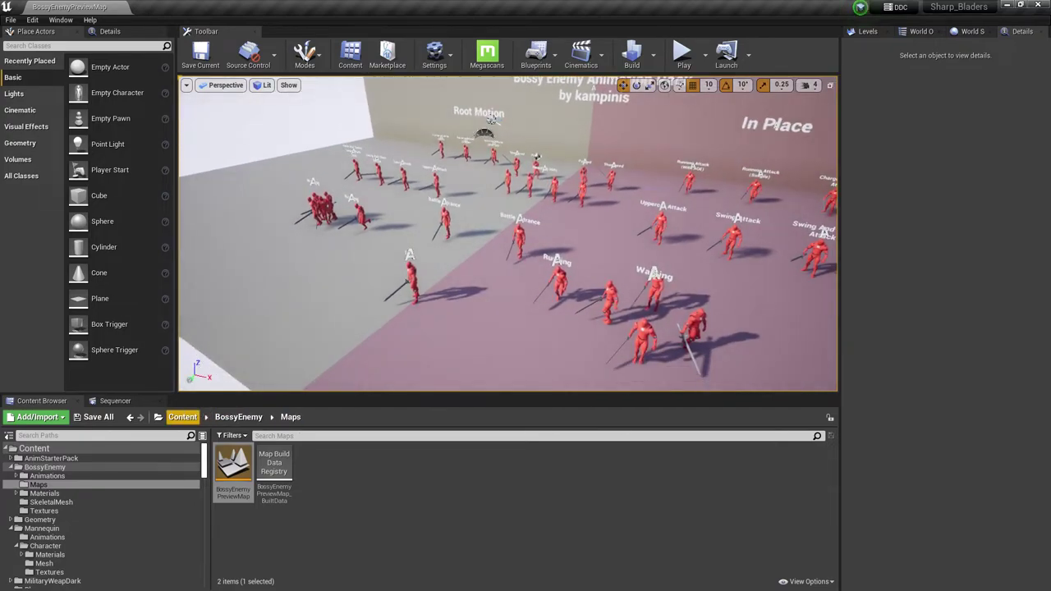
- Open Player_Anima_BP from the Content > Player folder and show its AnimGraph
left_click(182, 416)
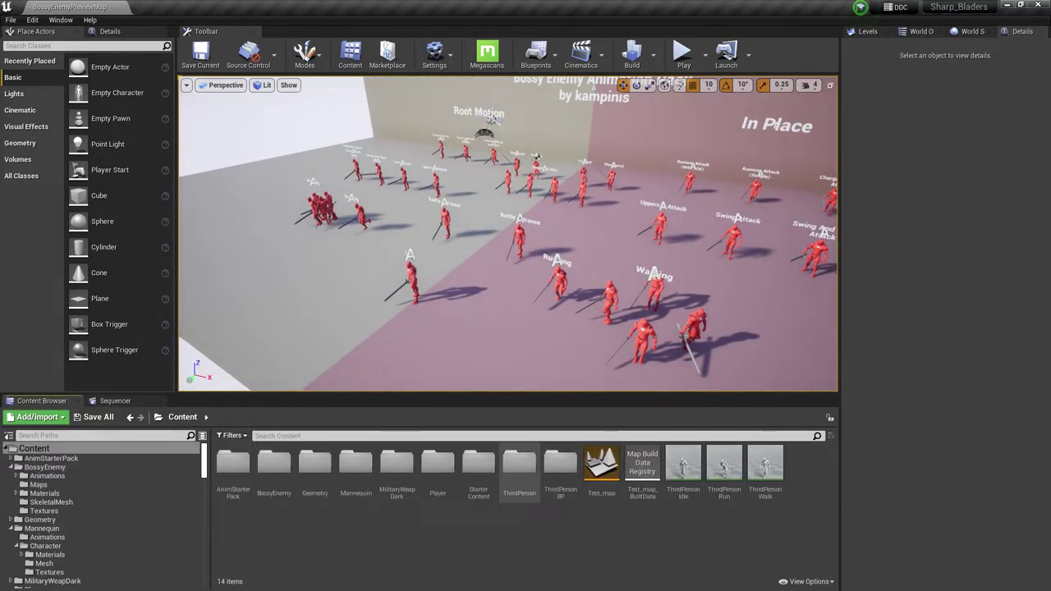
double_click(437, 470)
double_click(234, 468)
right_click_drag(492, 312, 612, 215)
left_click(548, 69)
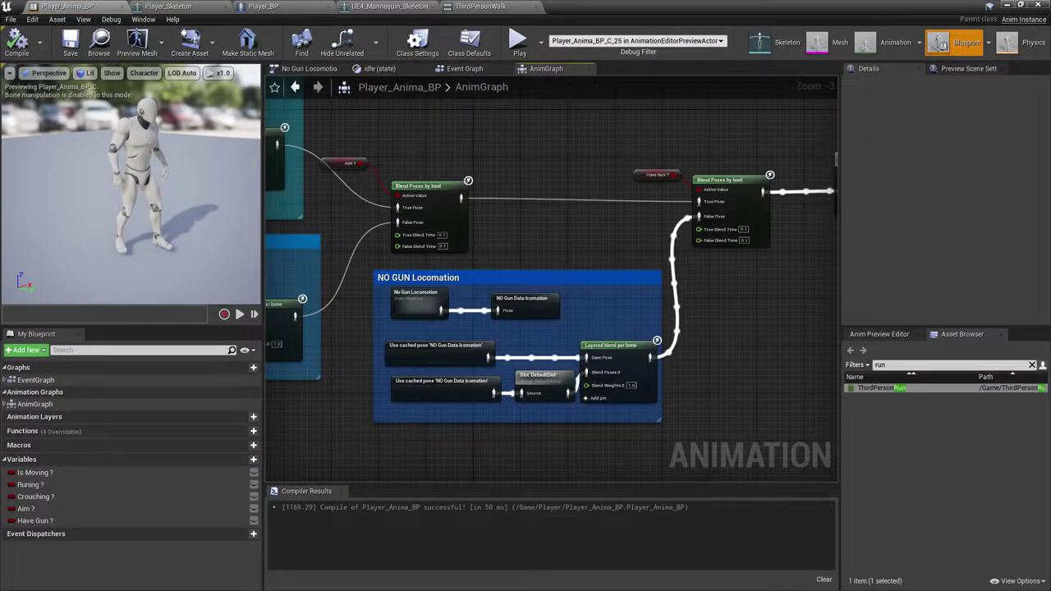
- Add a new state machine in the empty area above the AIM Locomation data comment box
right_click_drag(493, 164, 671, 153)
right_click_drag(431, 115, 688, 454)
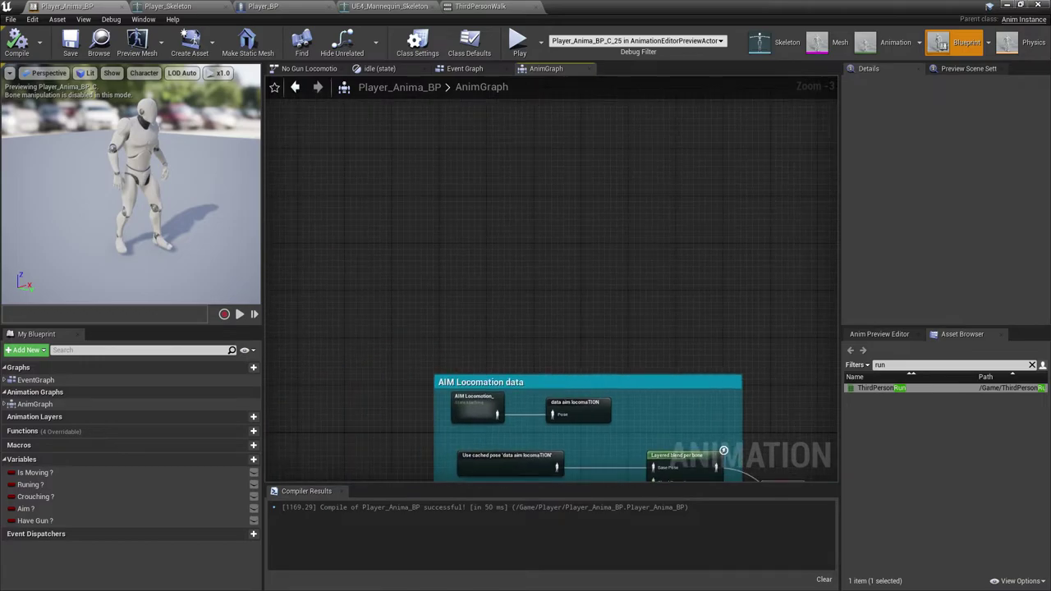
scroll(495, 240, "up", 2)
right_click(495, 244)
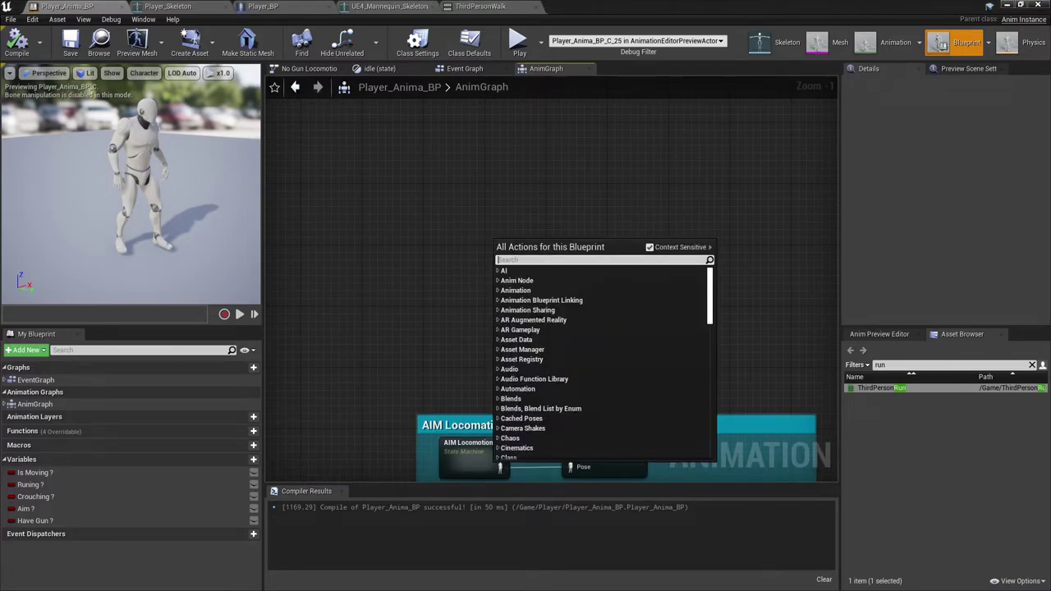
type("start")
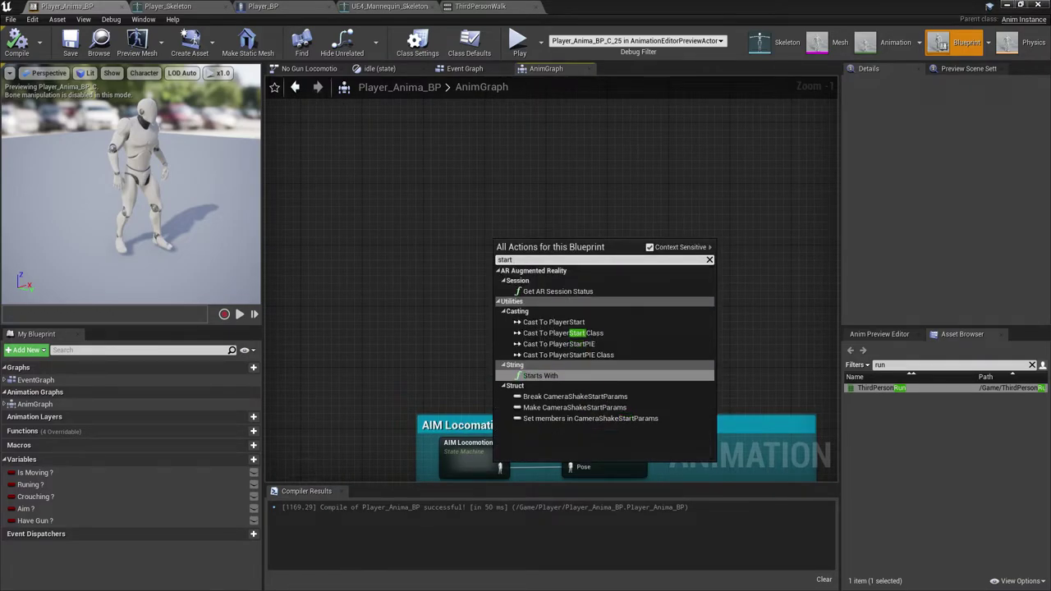
key("BackSpace")
key("BackSpace")
key("BackSpace")
key("BackSpace")
type("at")
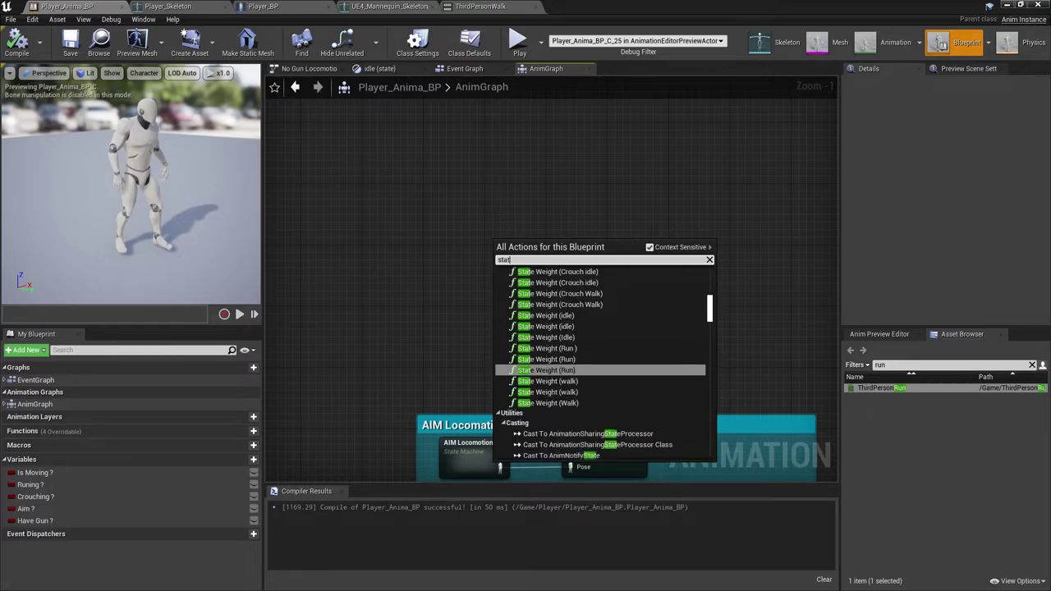
type(" mac")
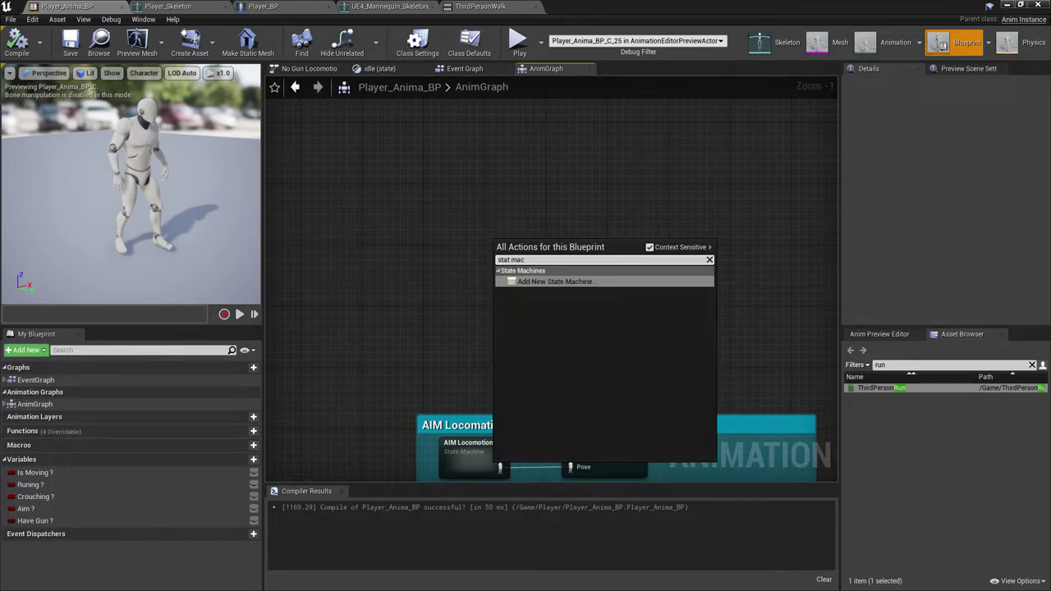
key("Return")
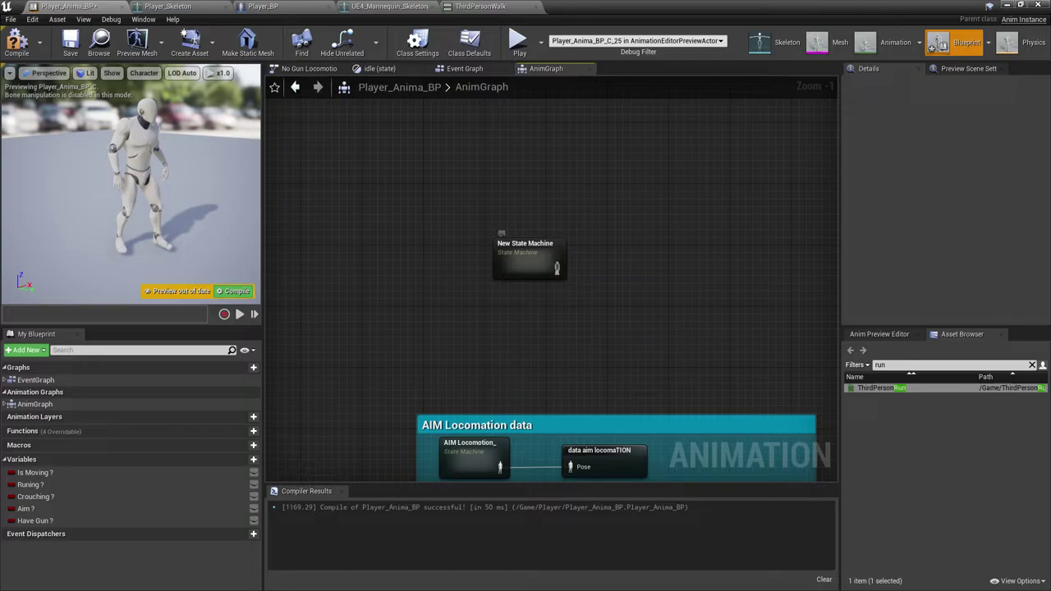
key("ctrl+a")
left_click(515, 262)
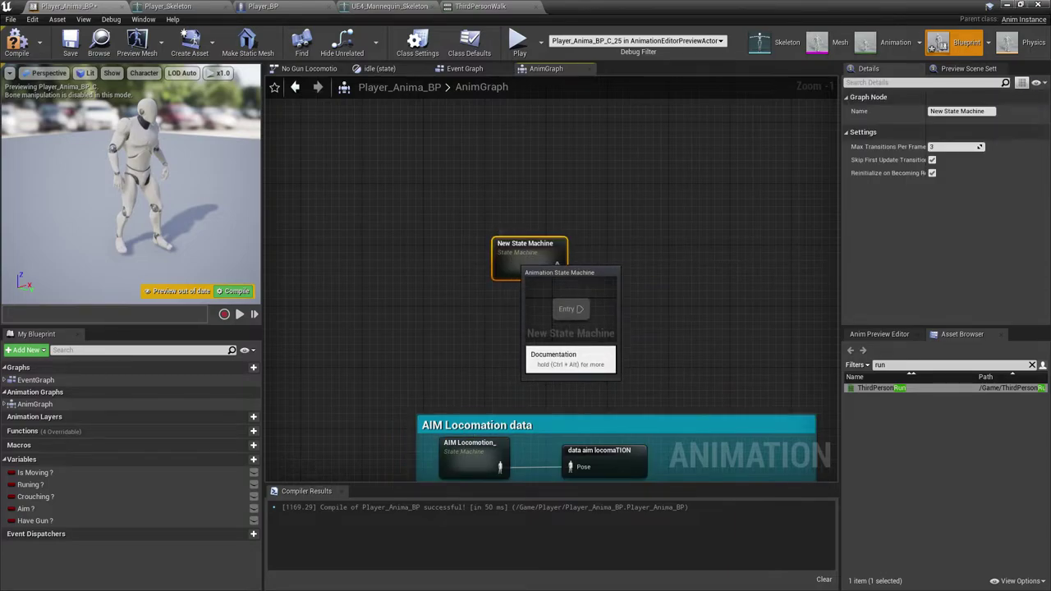
left_click_drag(515, 261, 454, 277)
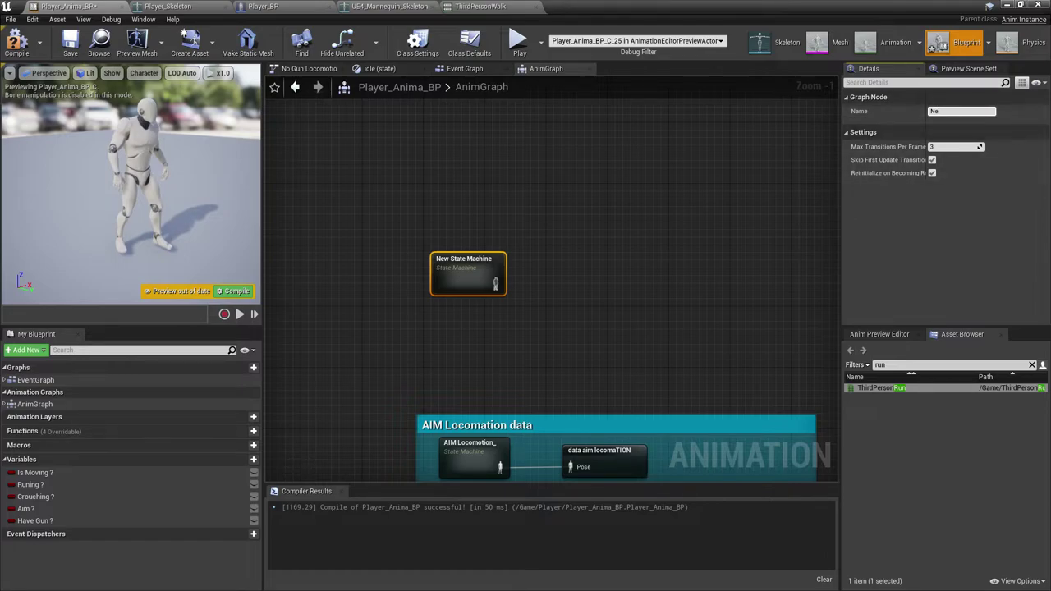
- Start renaming the new state machine with the text Blad
key("BackSpace")
key("BackSpace")
type("B")
- Make room beside the blueprint editor and browse BossyEnemy > Animations > InPlace > Attacks to check the available attack animations
left_click_drag(641, 5, 469, 27)
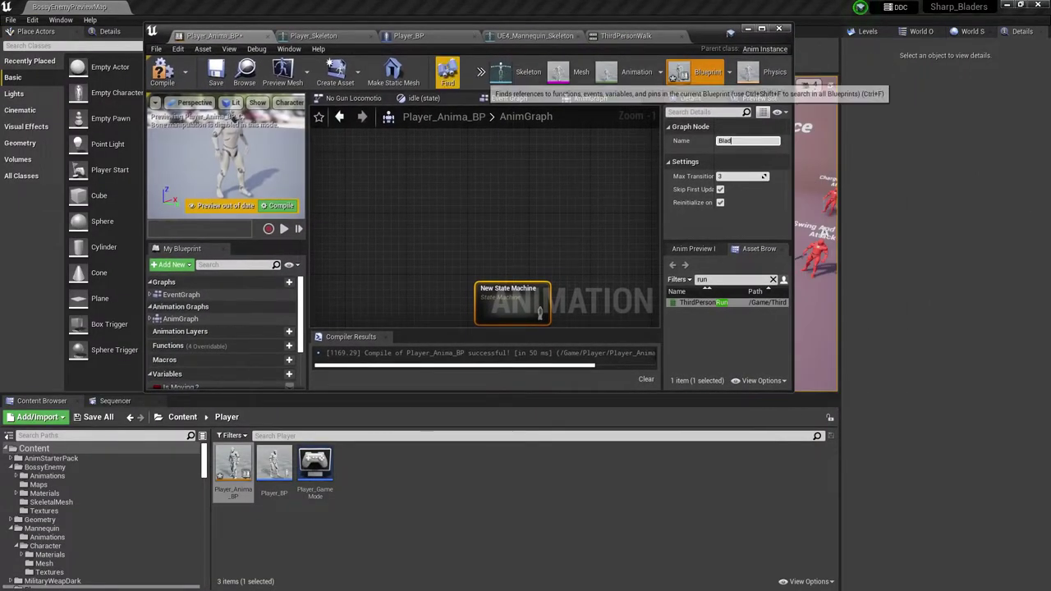
left_click(183, 417)
double_click(274, 462)
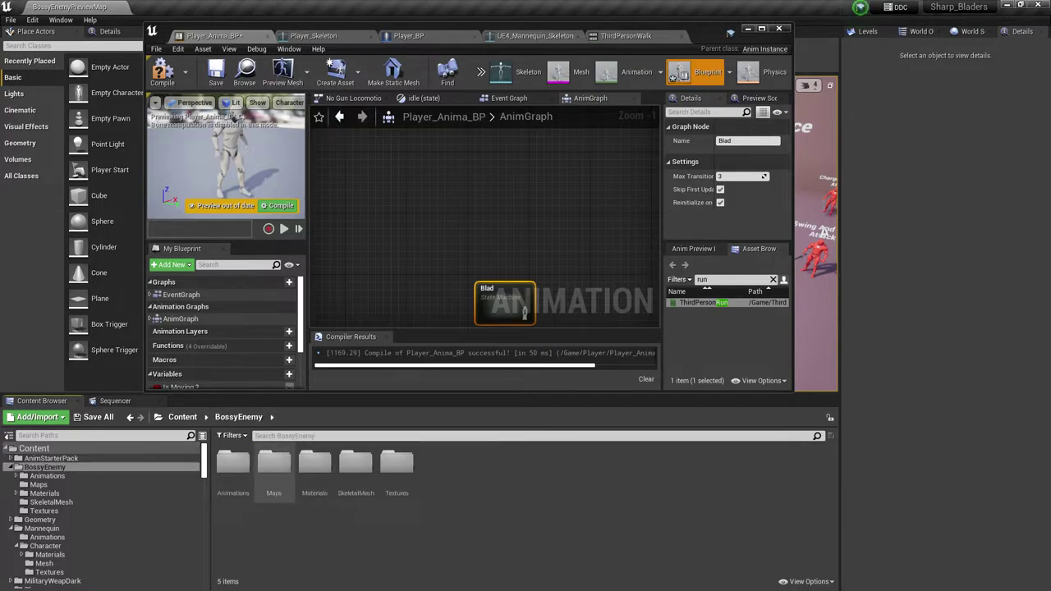
left_click(234, 464)
double_click(233, 464)
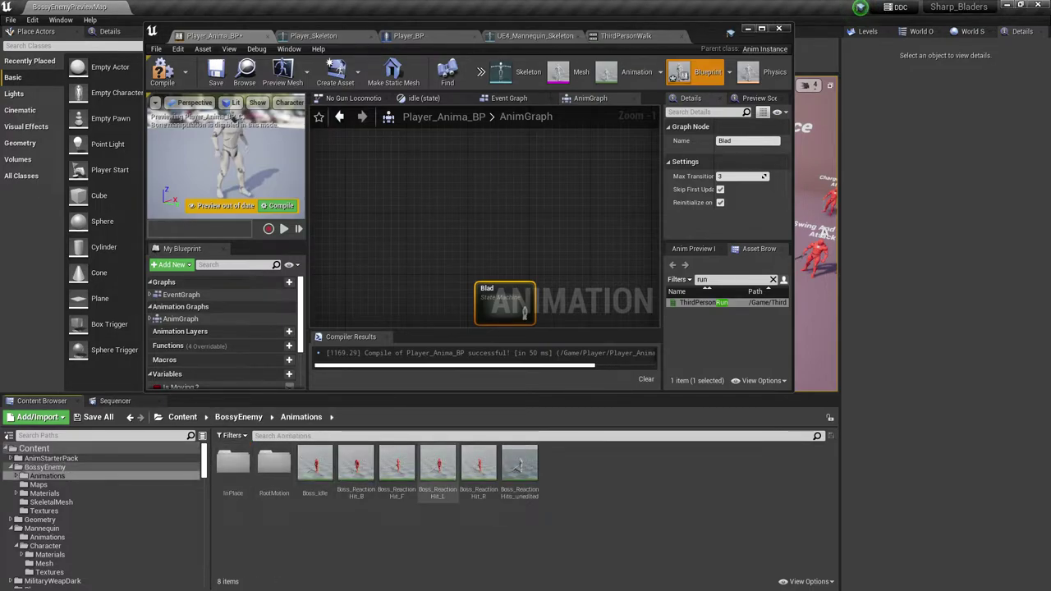
double_click(234, 464)
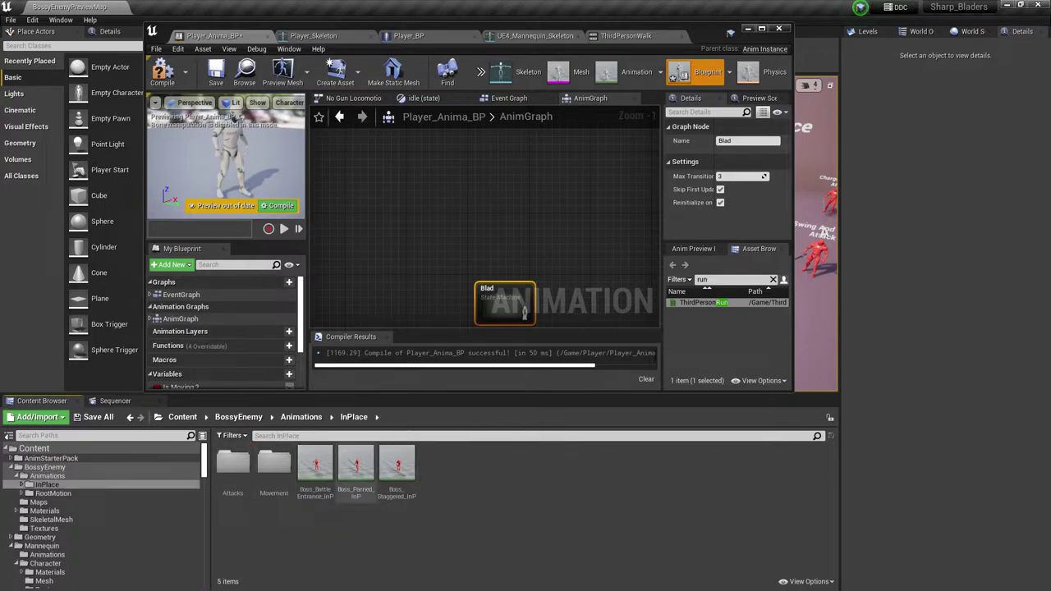
double_click(233, 464)
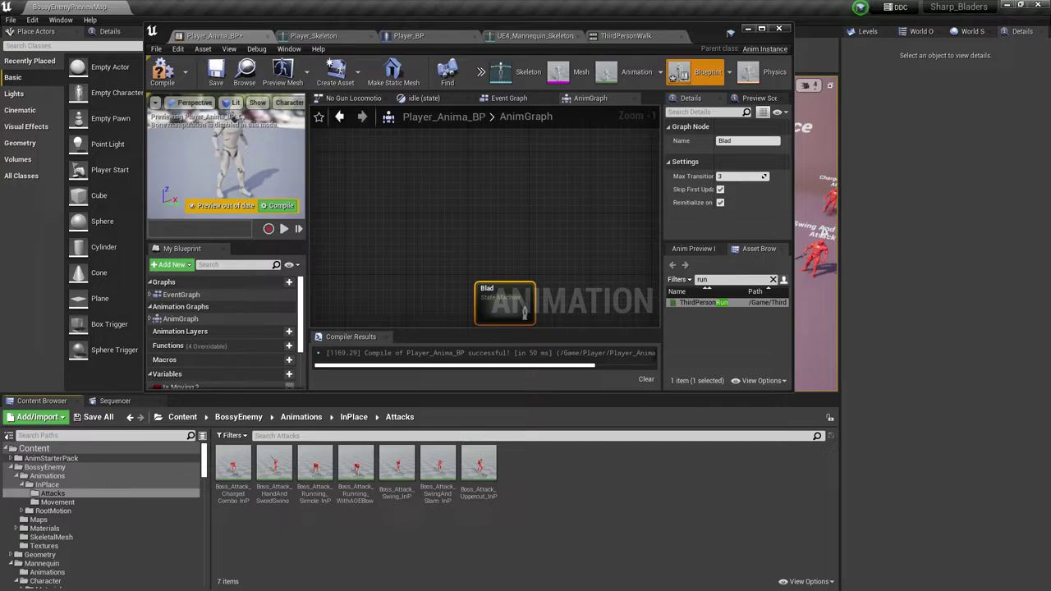
- Complete the state machine's name as Bladers Locomation and compile the animation blueprint in the full-size editor
right_click_drag(501, 264, 434, 223)
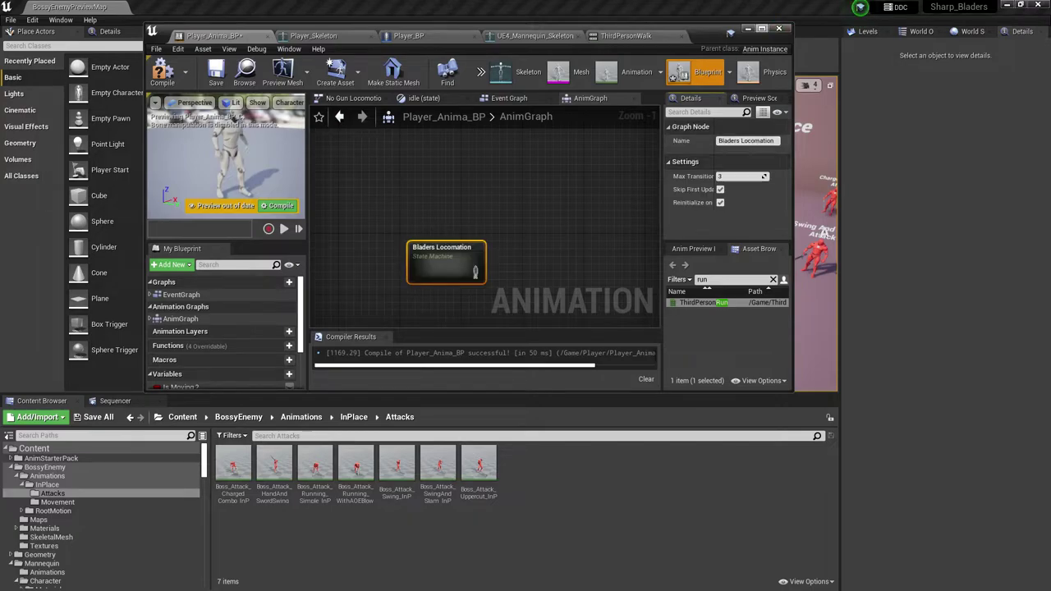
left_click(762, 29)
left_click(16, 43)
- Inside the Bladers Locomation state machine, add a state named Idle connected from Entry and align it with the Entry node
double_click(397, 230)
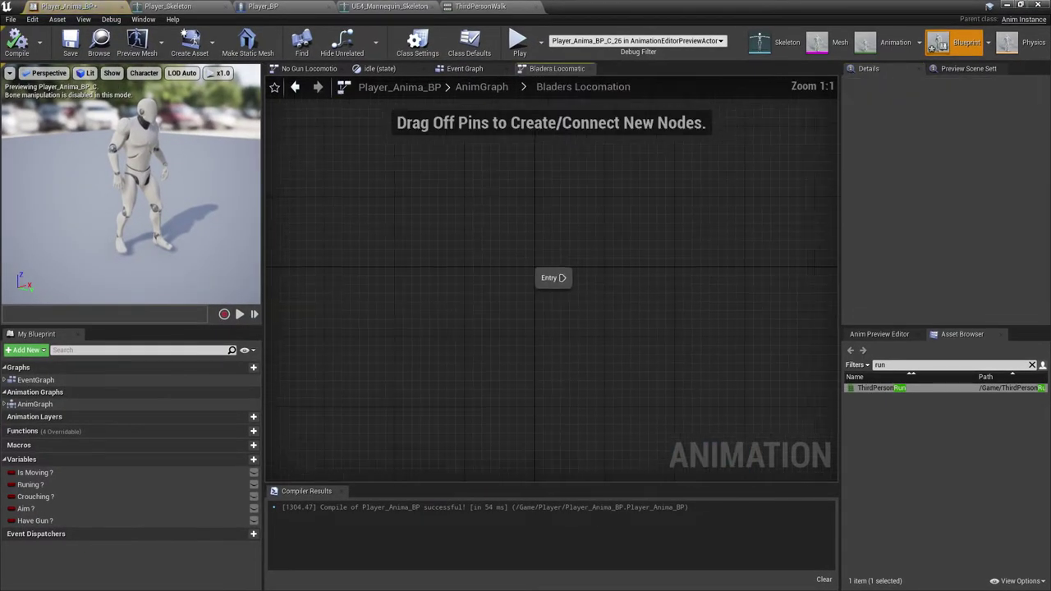
left_click_drag(580, 290, 704, 309)
left_click(727, 338)
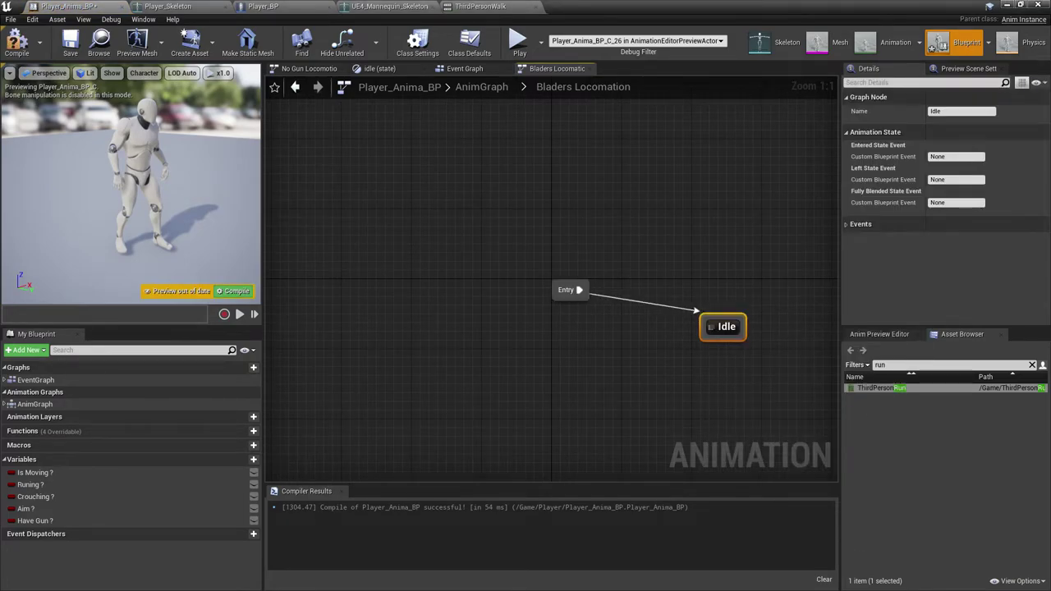
left_click_drag(730, 318, 703, 283)
right_click_drag(775, 311, 568, 318)
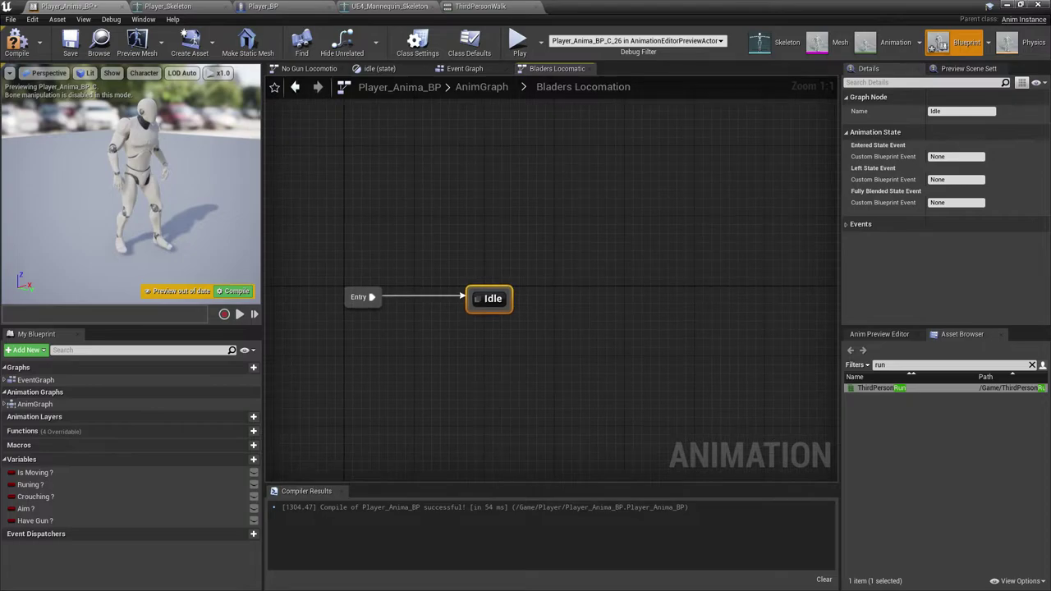
- Add a state named walk beside Idle, with transitions running in both directions between the two states
left_click_drag(497, 301, 671, 292)
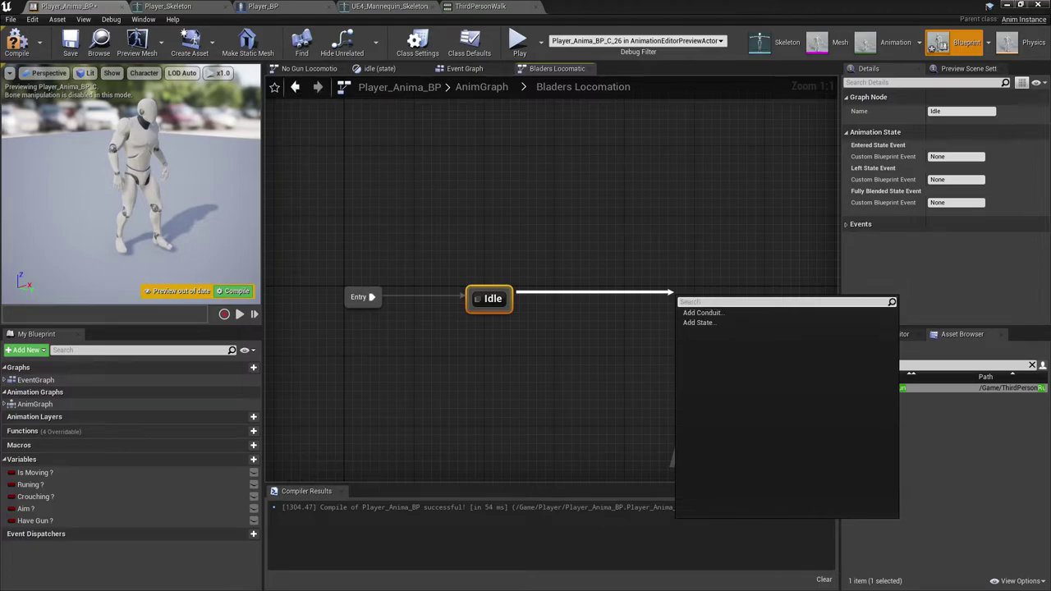
left_click(698, 322)
mouse_move(657, 287)
left_mouse_down()
mouse_move(374, 301)
mouse_move(649, 289)
left_mouse_up()
left_click_drag(711, 302, 551, 311)
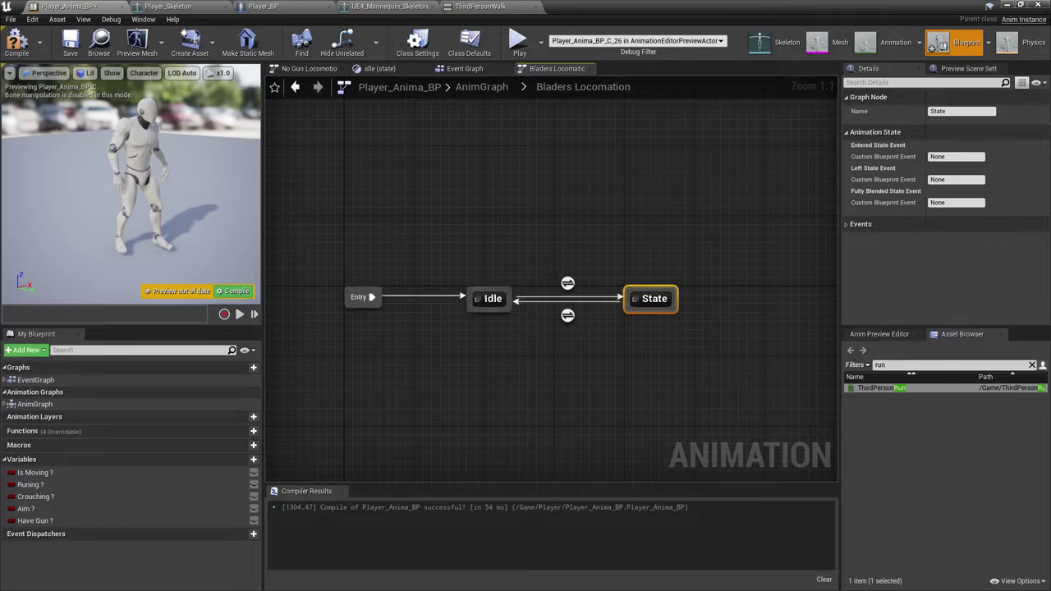
key("F2")
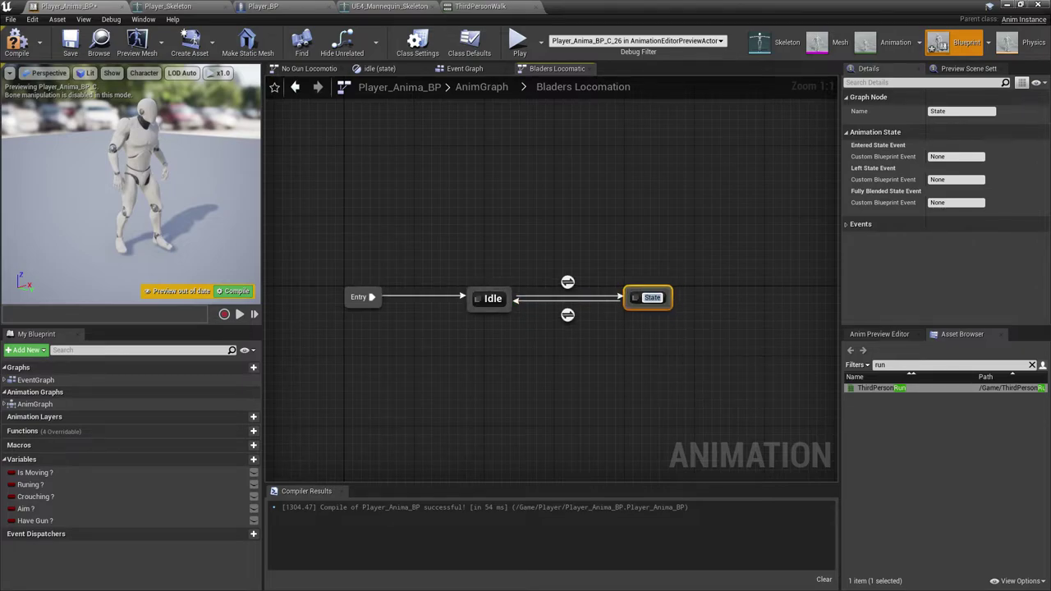
type("walk")
key("Return")
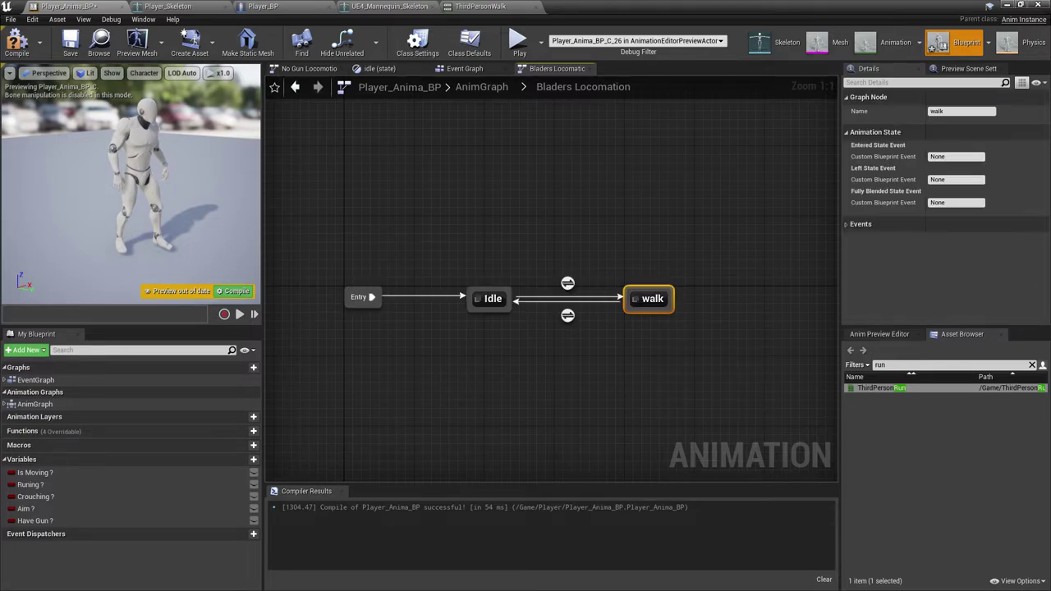
- Clear the animation asset search and open SK_Mannequin_UE4_WithWeapon_Skeleton from the BossyEnemy SkeletalMesh folder
left_click(1032, 365)
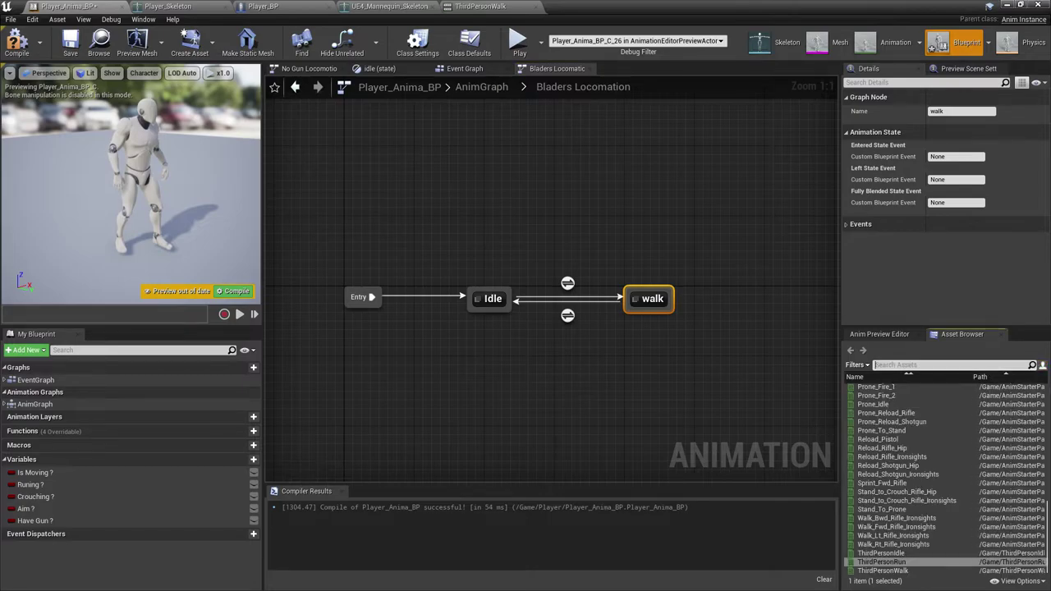
left_click(743, 361)
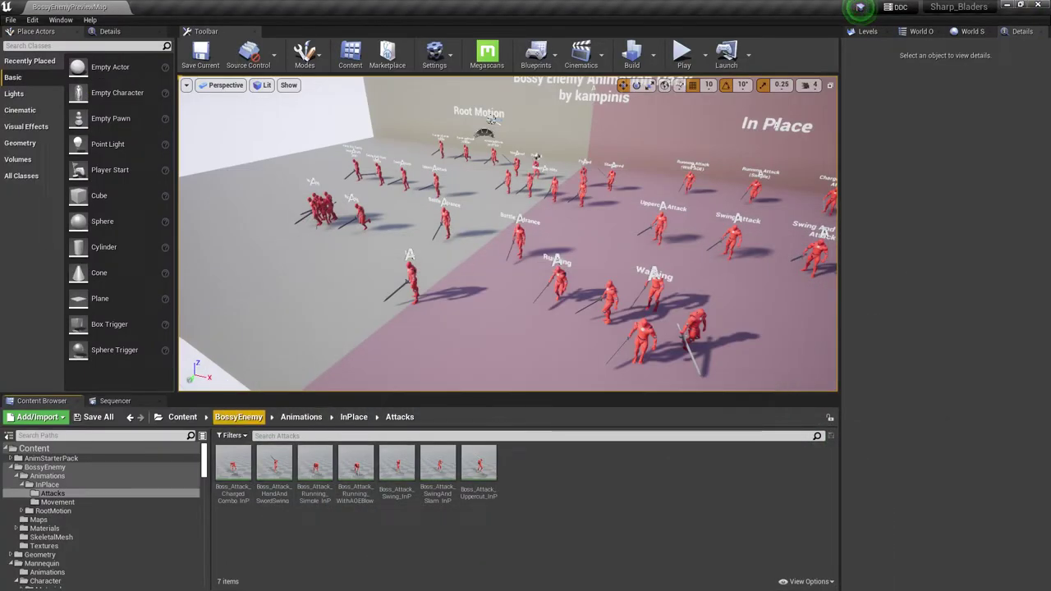
left_click(238, 417)
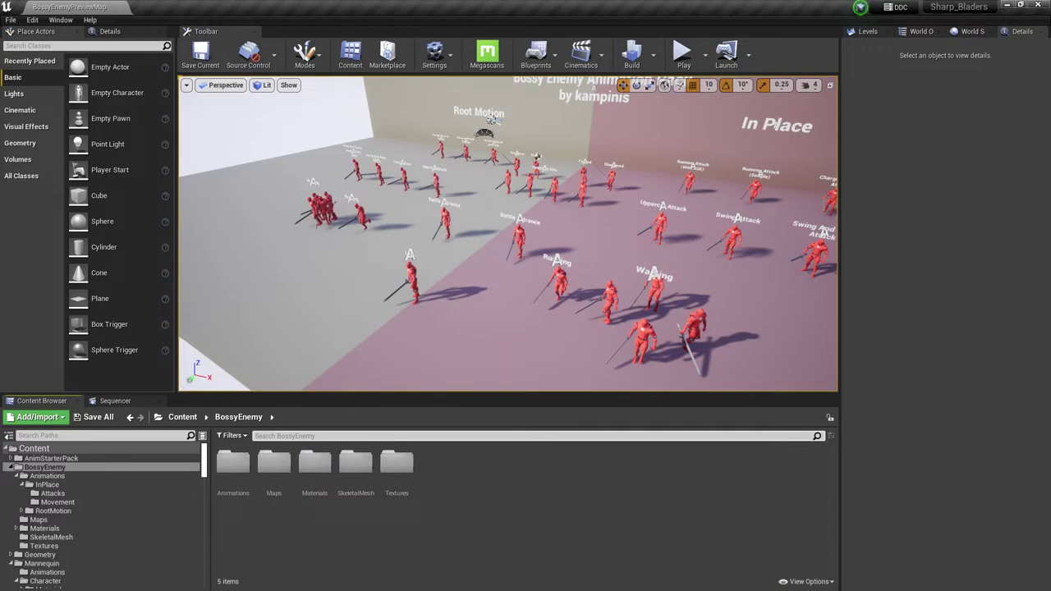
double_click(361, 470)
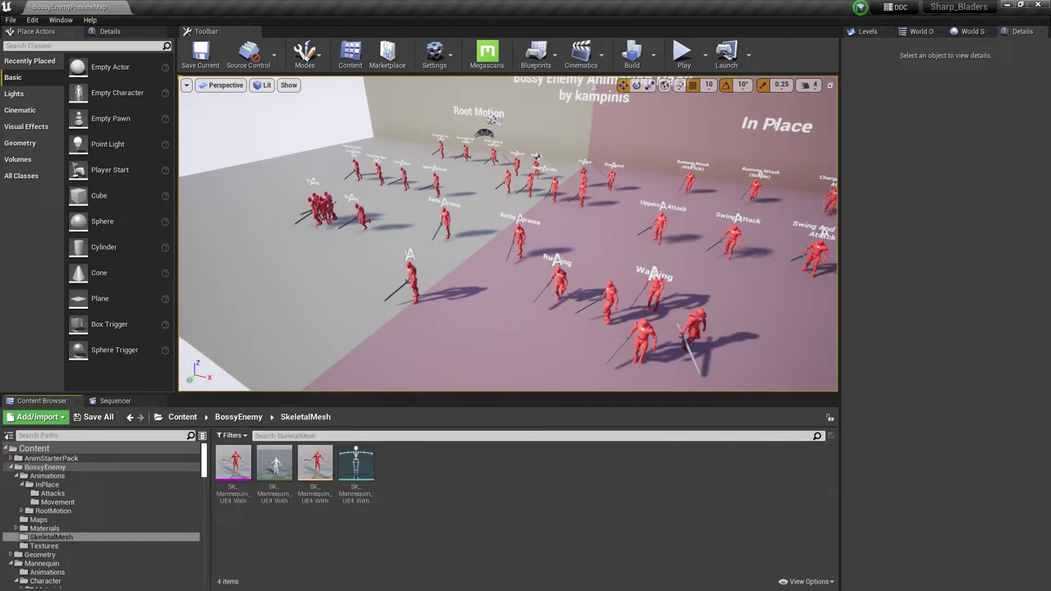
left_click(361, 466)
double_click(356, 468)
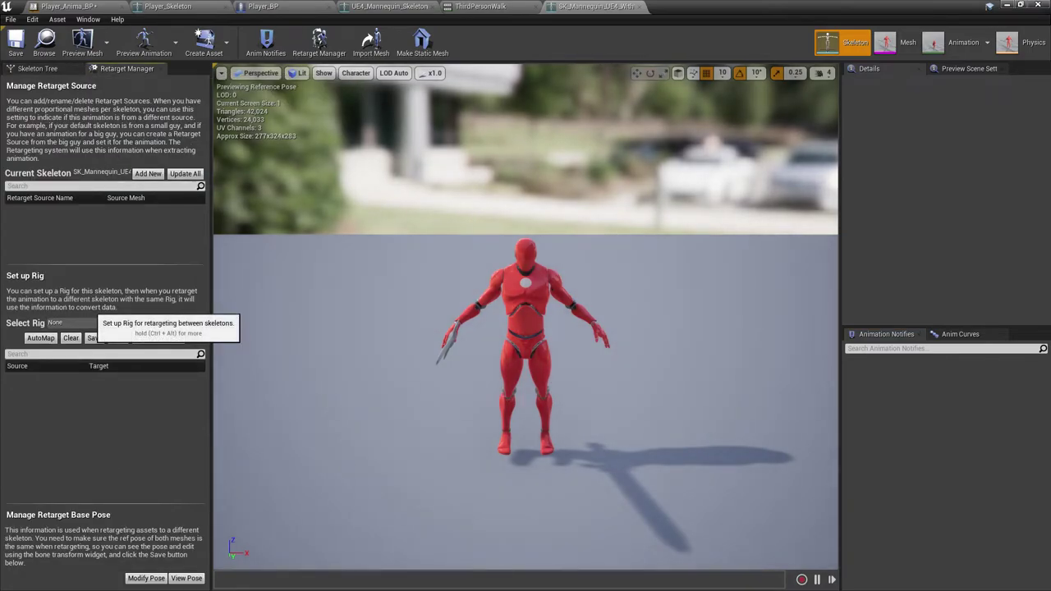
- Set the skeleton's retarget rig to Humanoid and auto-map its bones
left_click(89, 322)
left_click(69, 344)
left_click(40, 339)
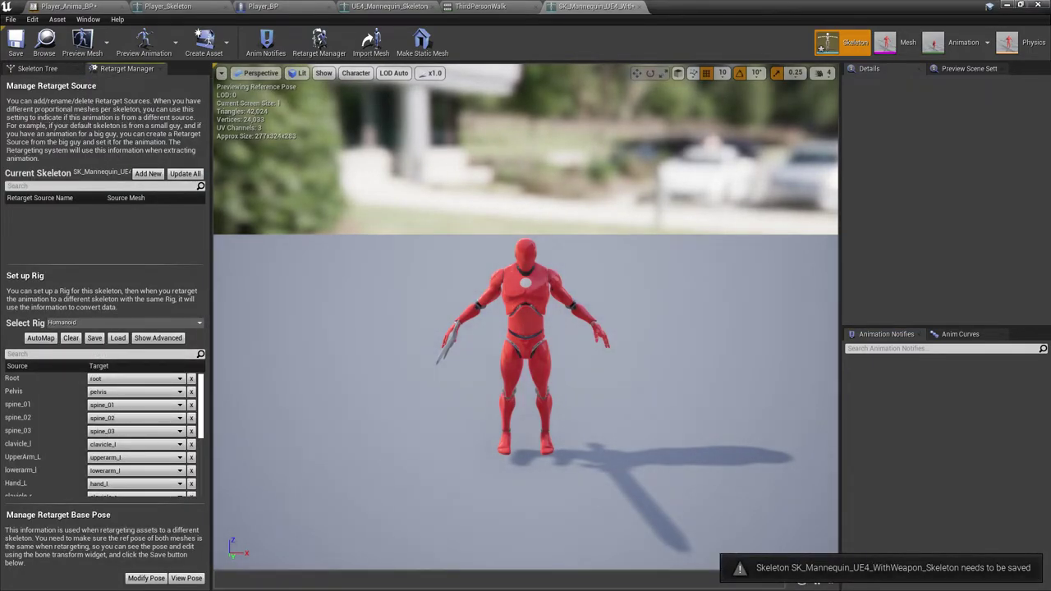
- Save the skeleton, close its editor, and save all modified assets from the level editor
left_click(16, 43)
left_click(639, 6)
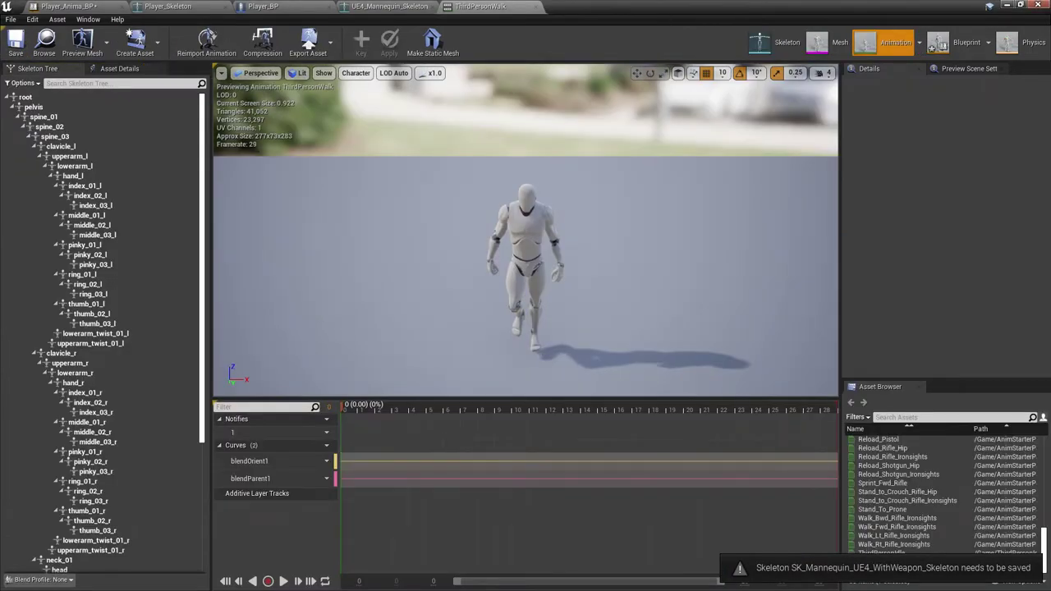
left_click(1008, 6)
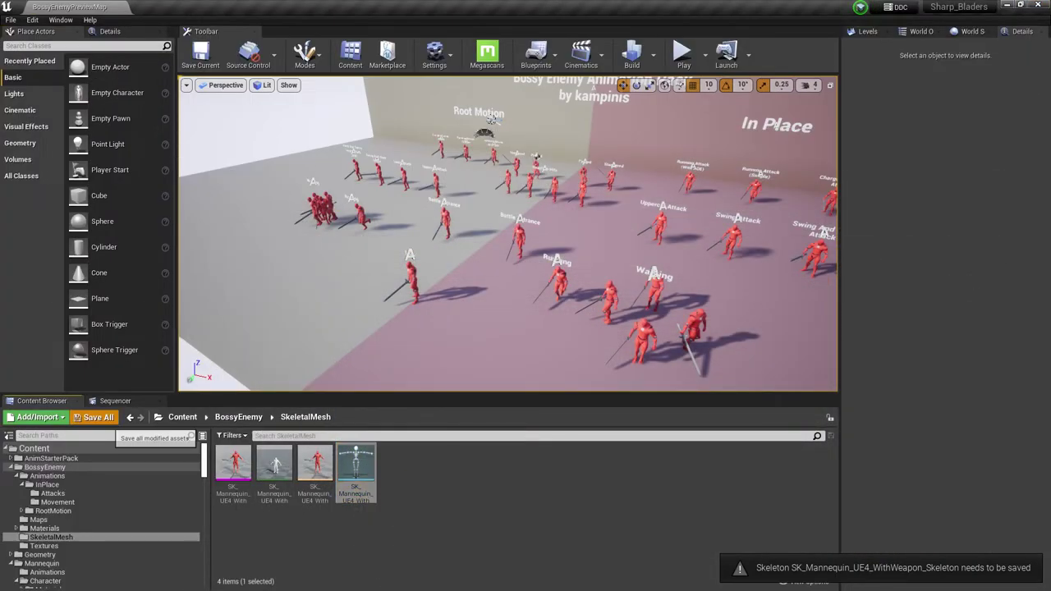
left_click(92, 417)
left_click(624, 404)
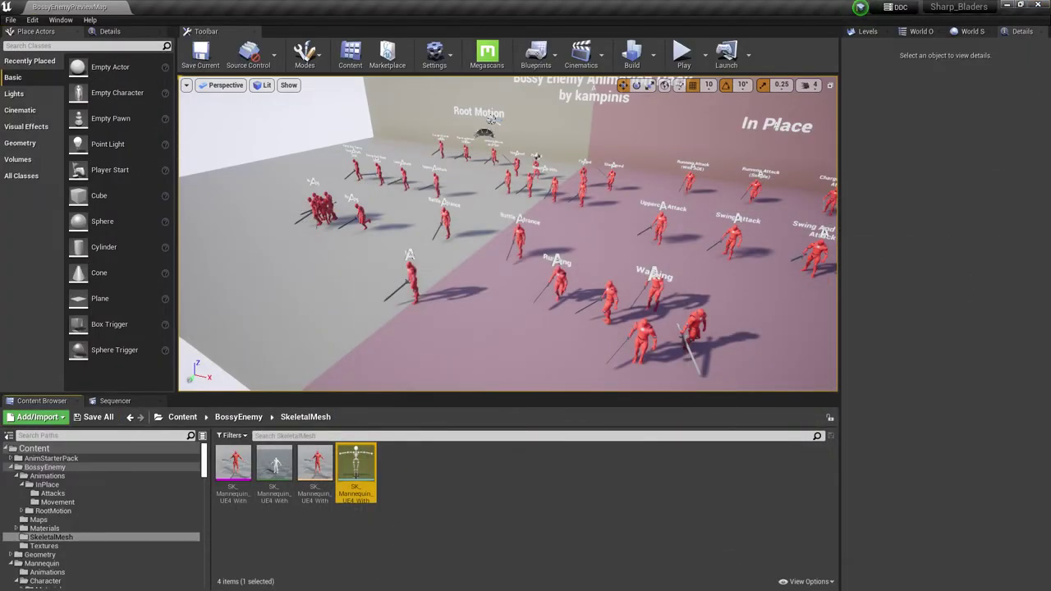
- Browse the BossyEnemy content to the Attacks folder inside Animations and InPlace
left_click(238, 417)
left_click(241, 466)
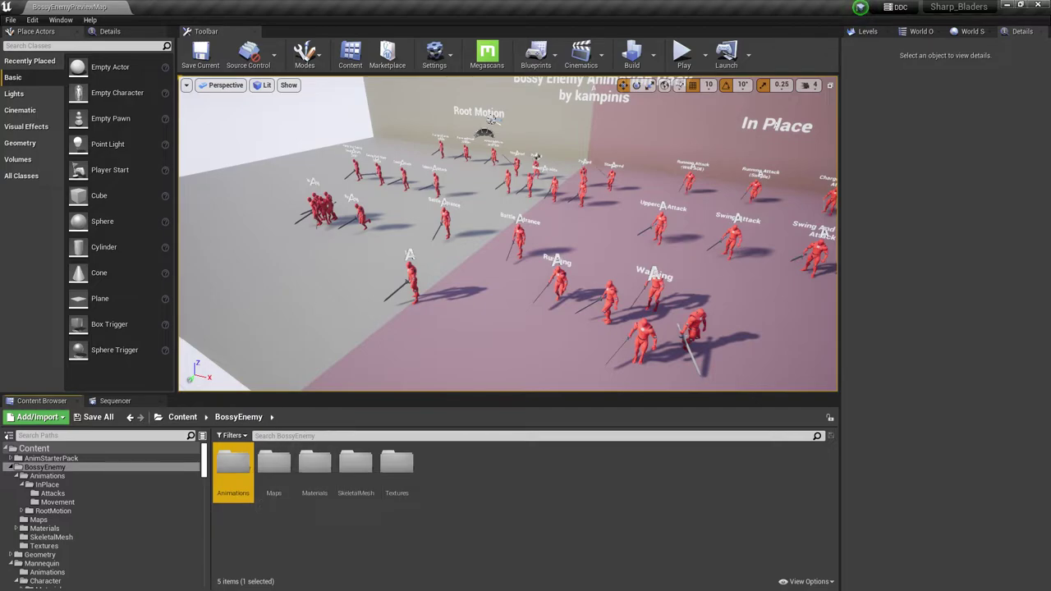
double_click(242, 466)
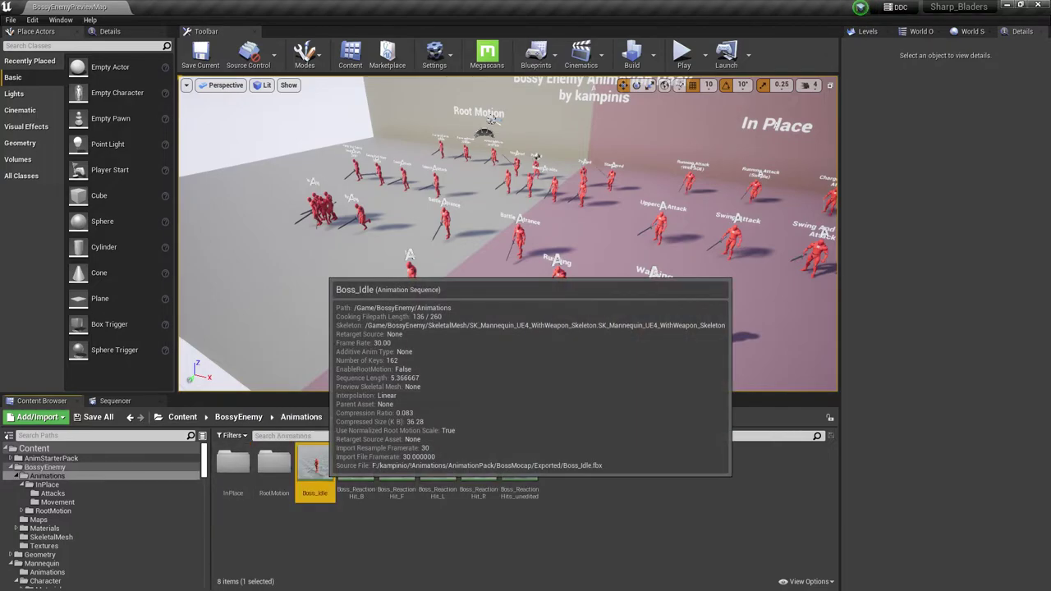
right_click(323, 472)
left_click(460, 534)
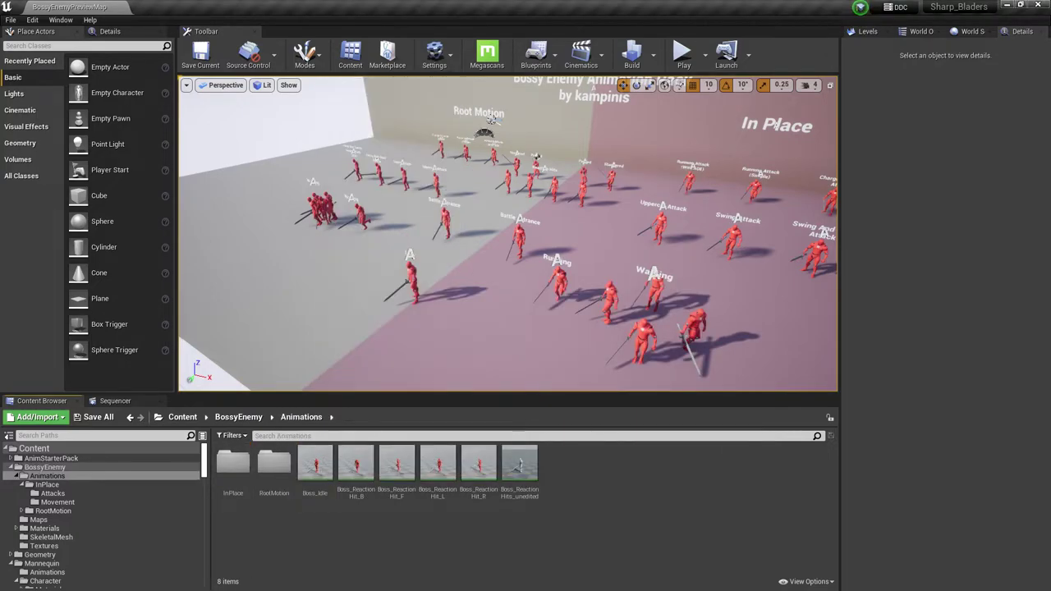
double_click(234, 464)
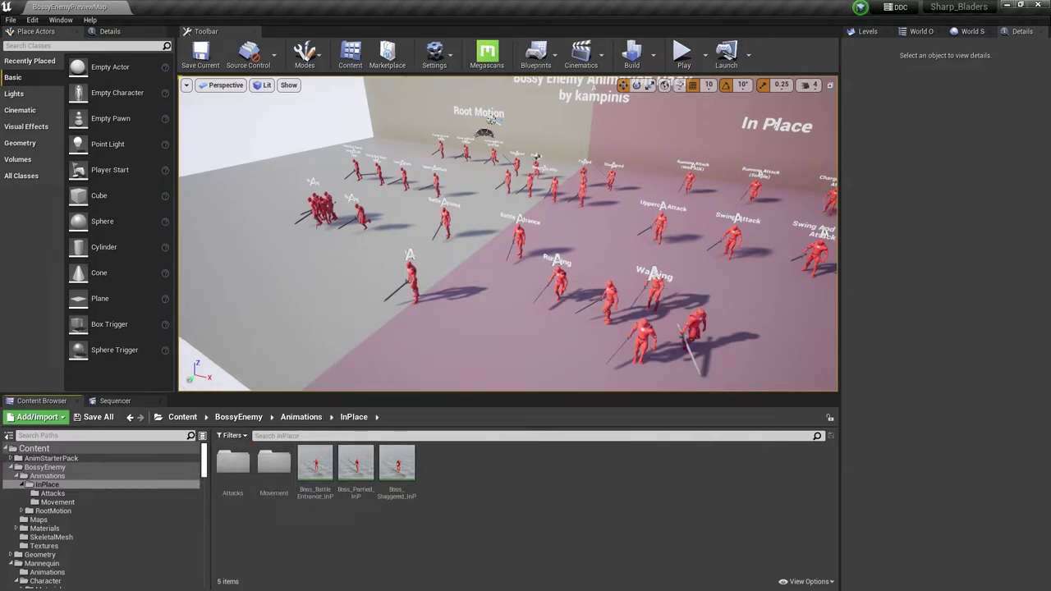
double_click(234, 464)
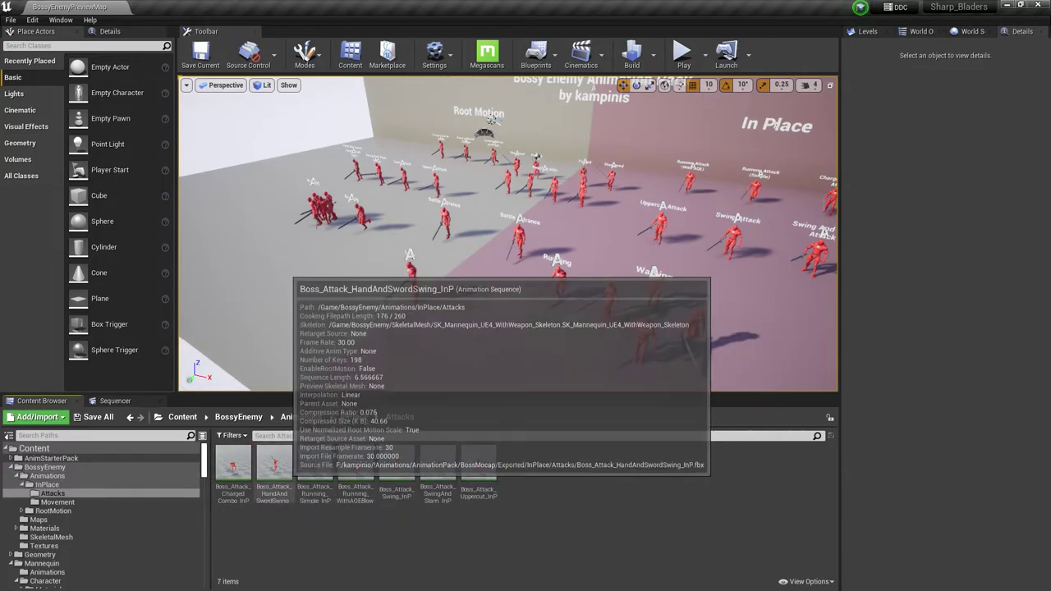
- Try to duplicate and retarget Boss_Attack_HandAndSwordSwing_InP to Player_Skeleton
right_click(285, 469)
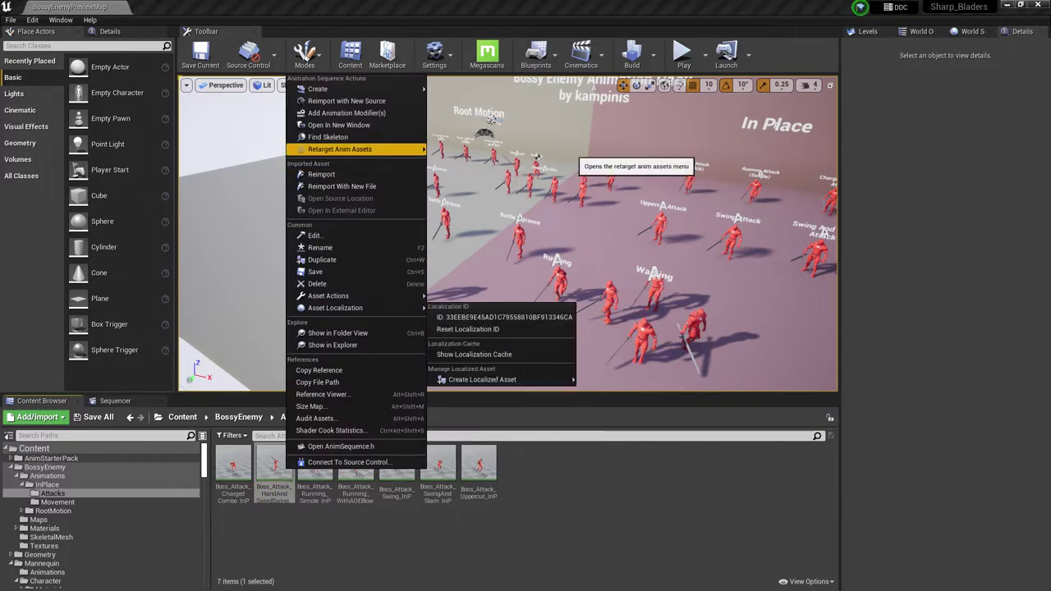
mouse_move(370, 149)
left_click(493, 149)
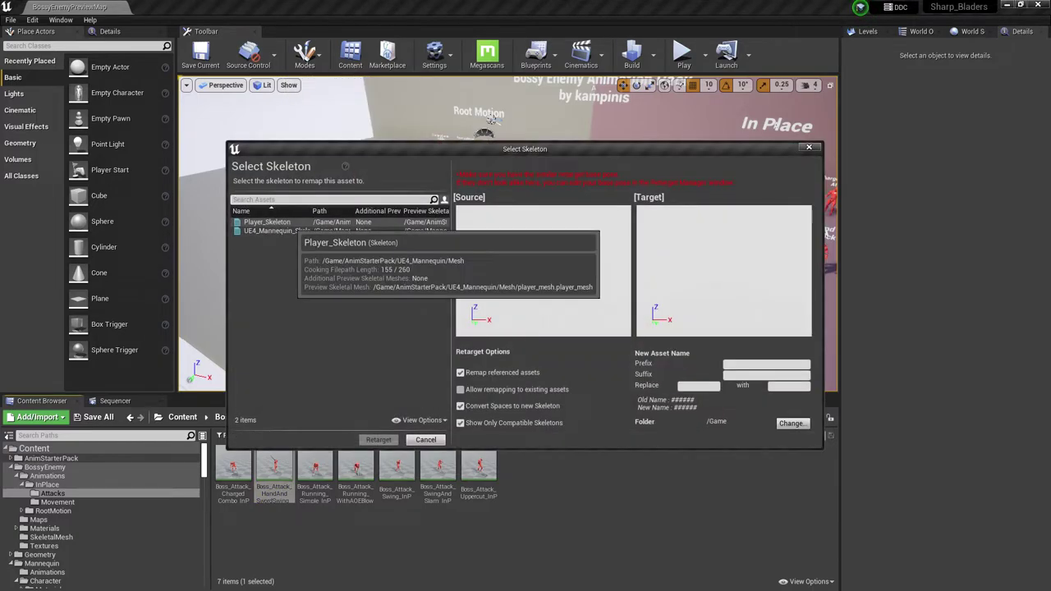
left_click(289, 223)
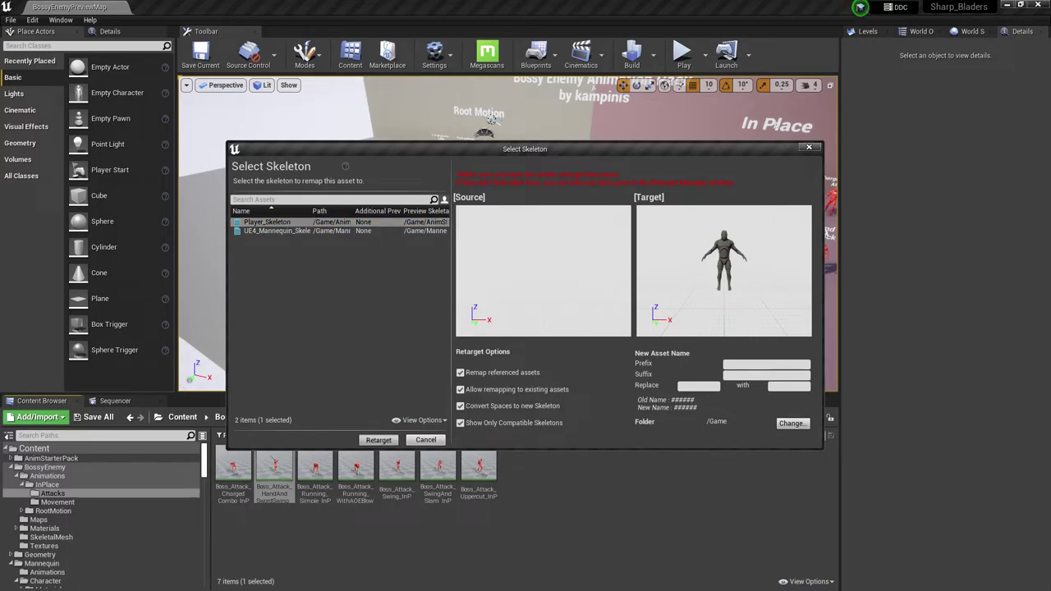
left_click(379, 440)
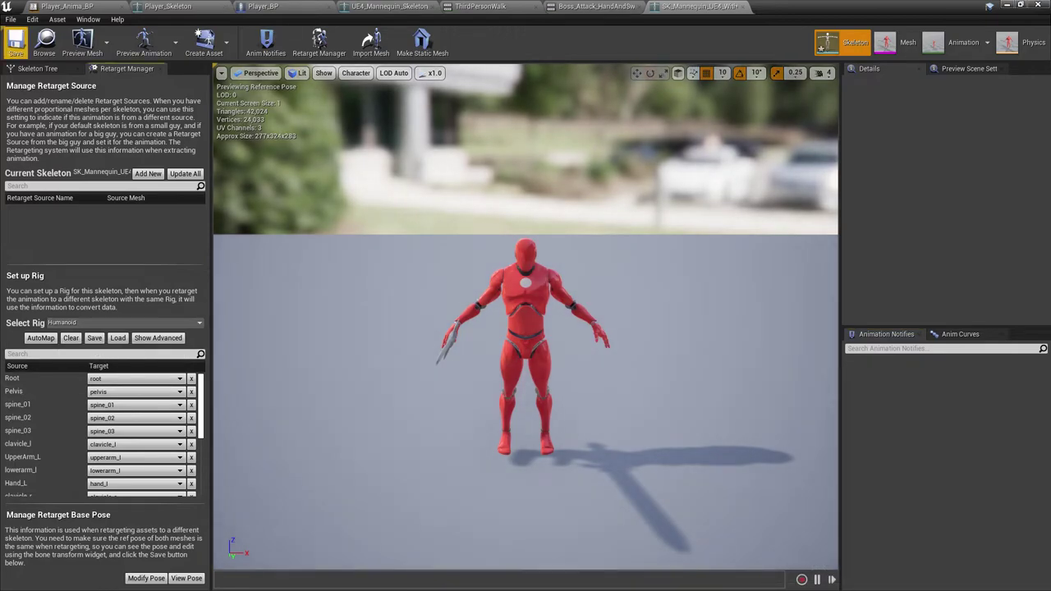
- Save the weapon mannequin's skeleton and set the HandAndSwordSwing animation's preview mesh to SK_Mannequin_UE4_WithWeapon
left_click(16, 43)
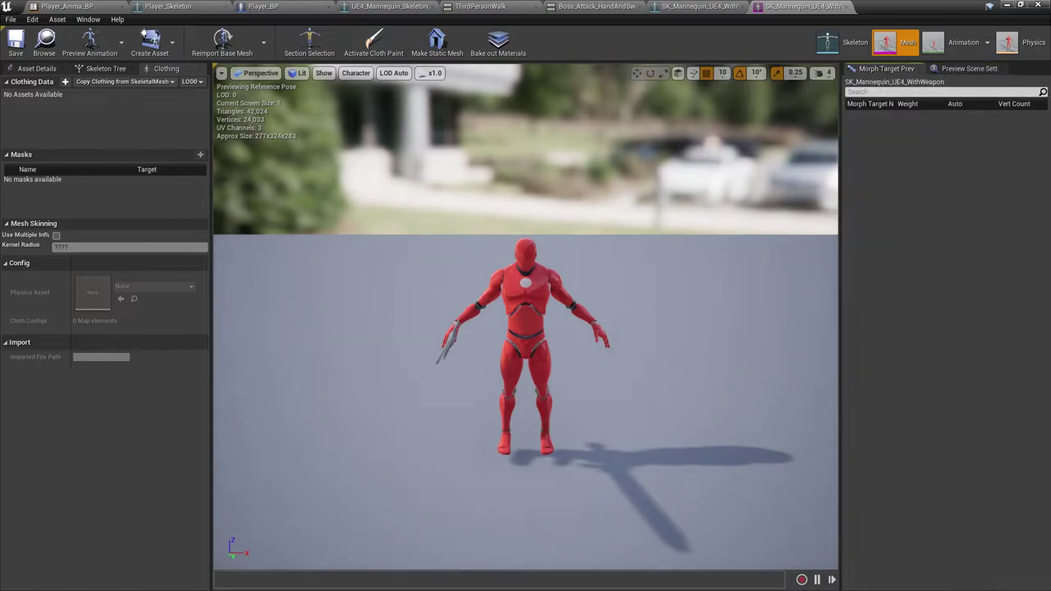
left_click(969, 69)
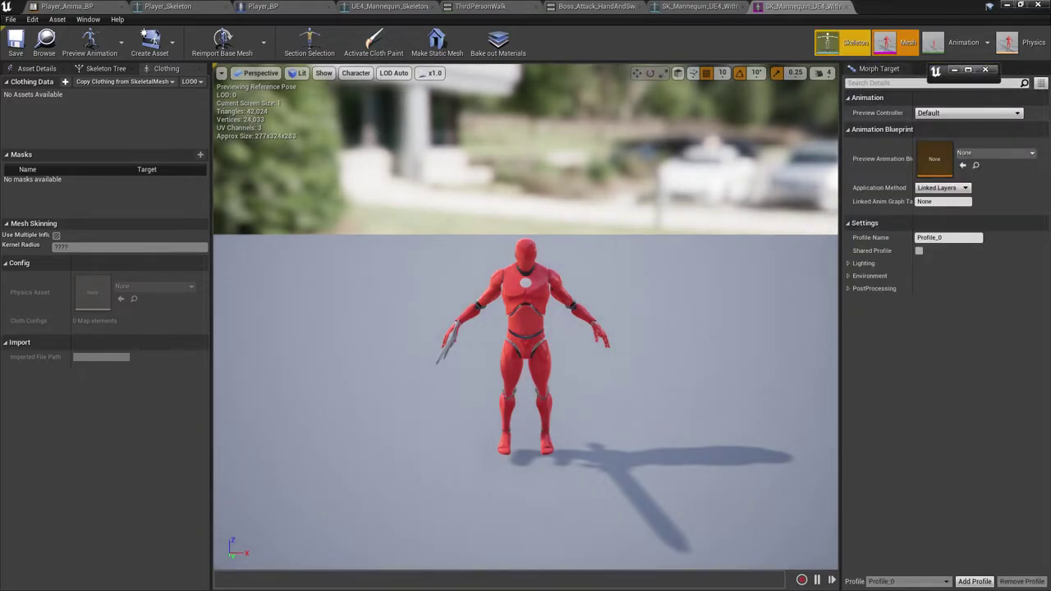
left_click(879, 69)
left_click(953, 43)
left_click(968, 69)
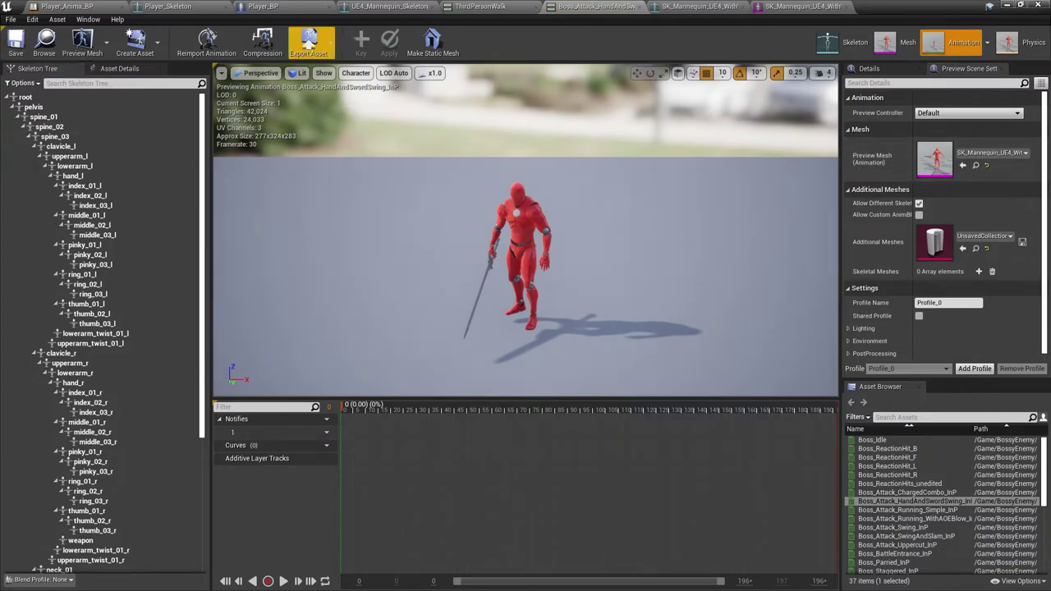
- Close the Bossy Enemy, ThirdPersonWalk and UE4_Mannequin_Skeleton editors and shrink the asset editor window to uncover the content assets
left_click(638, 6)
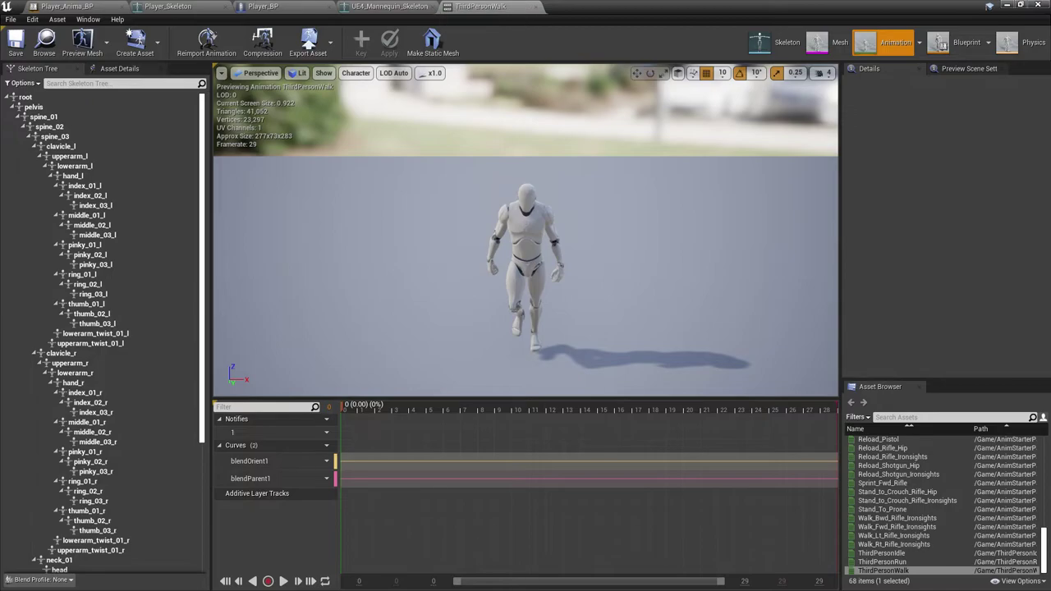
left_click(432, 6)
left_click(432, 6)
double_click(432, 6)
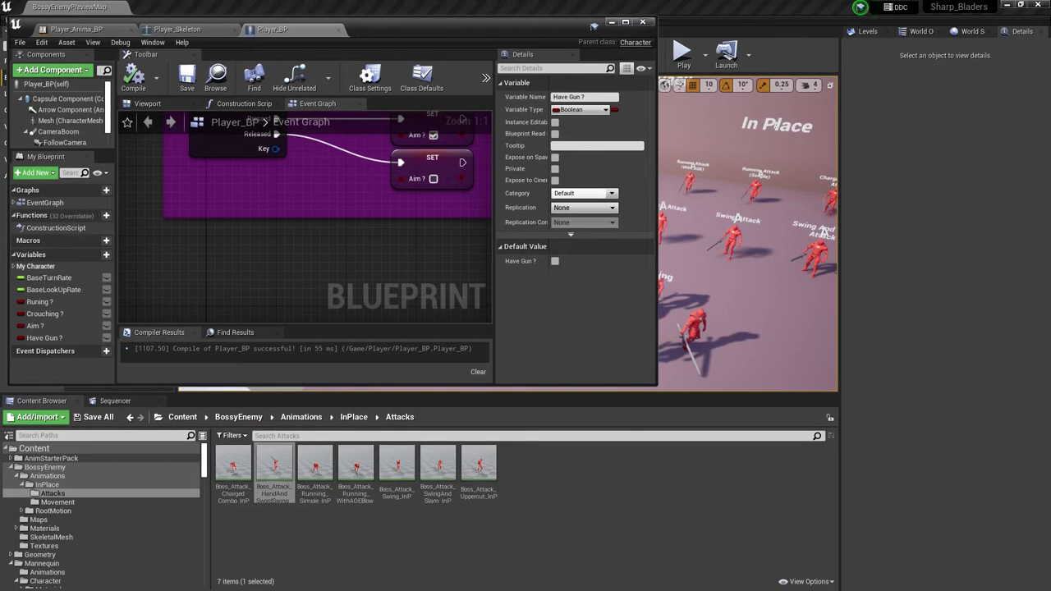
- Try again to retarget a duplicate of the HandAndSwordSwing attack to Player_Skeleton, allowing remapping to existing assets
right_click(274, 450)
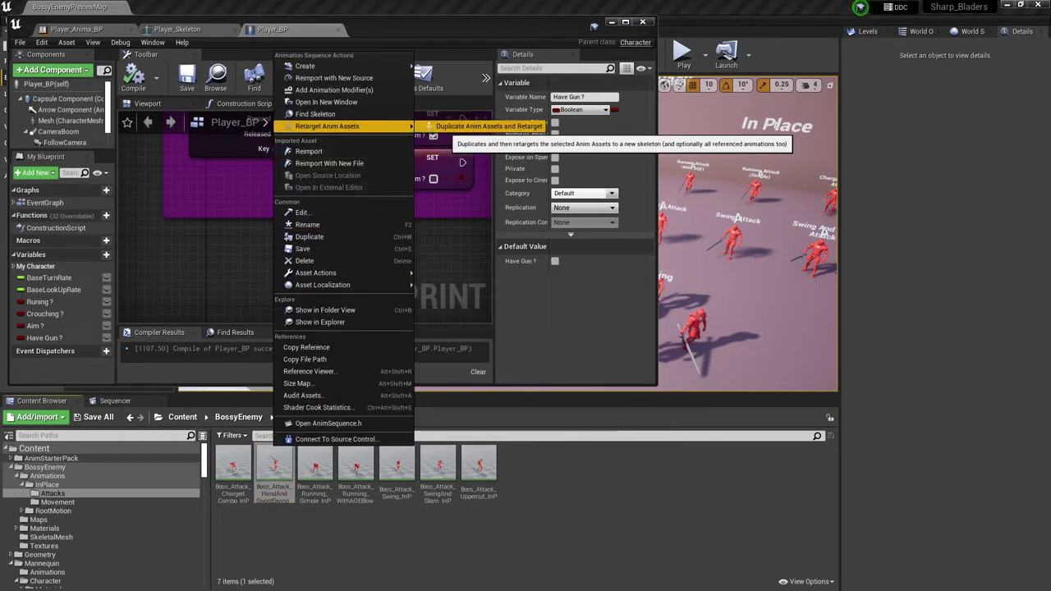
left_click(489, 126)
left_click(284, 223)
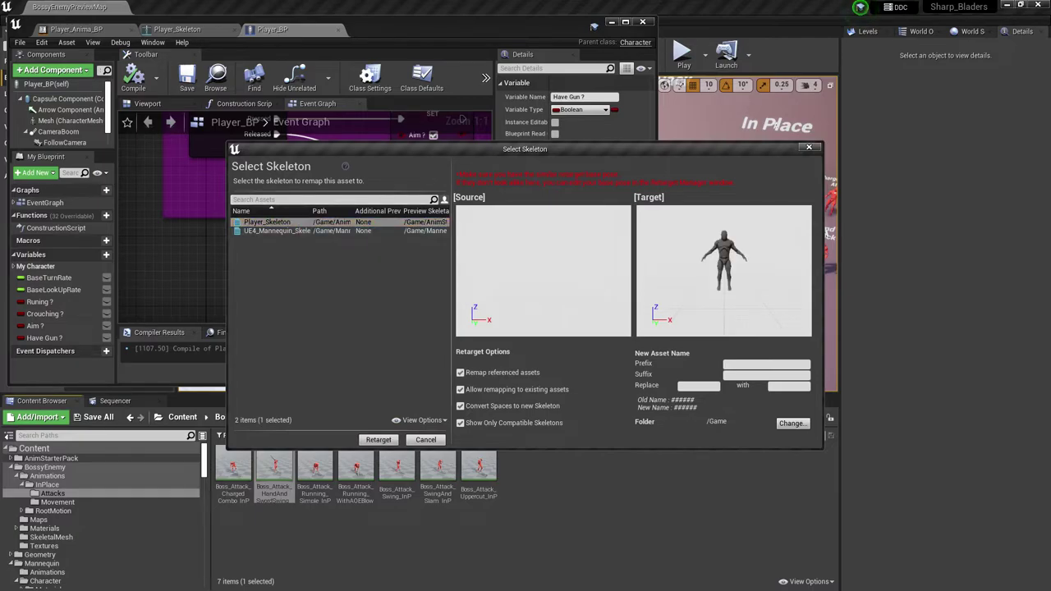
left_click(379, 441)
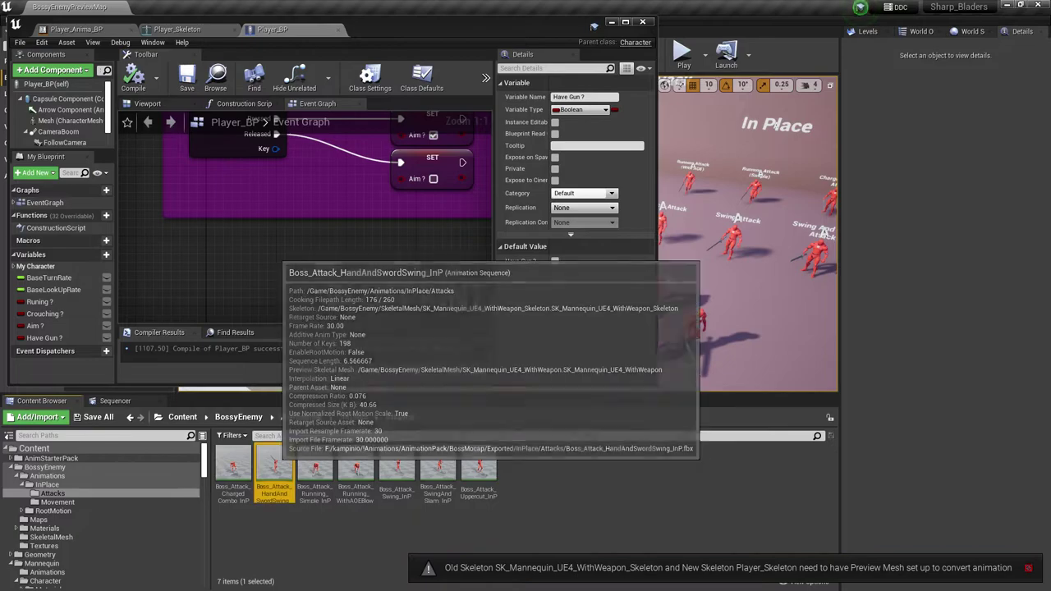
- Open the HandAndSwordSwing animation, go to its skeleton's retarget setup and auto-map the Humanoid rig bones again
double_click(276, 466)
left_click(626, 22)
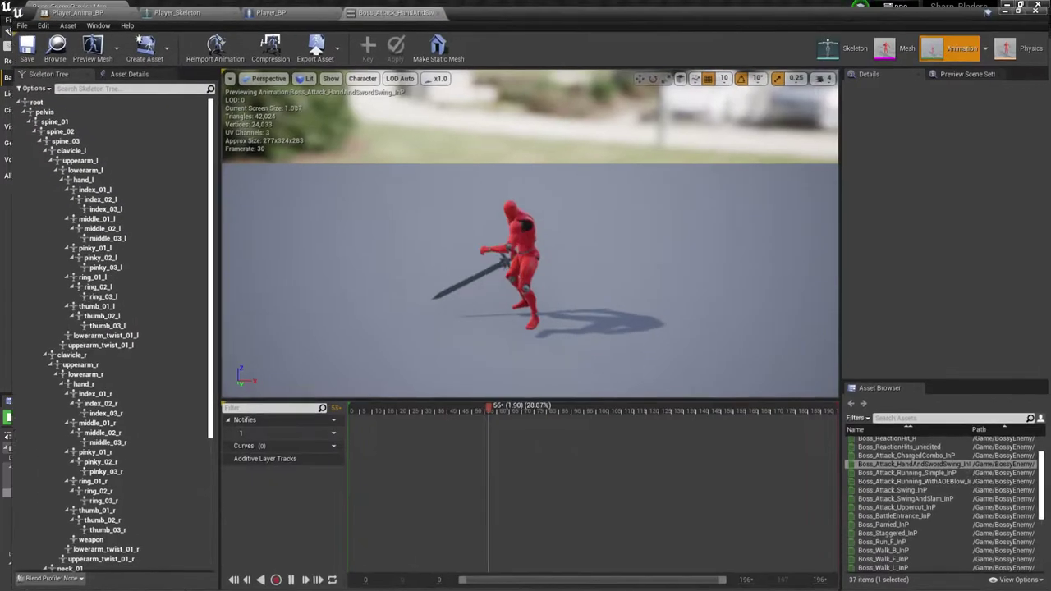
left_click(512, 226)
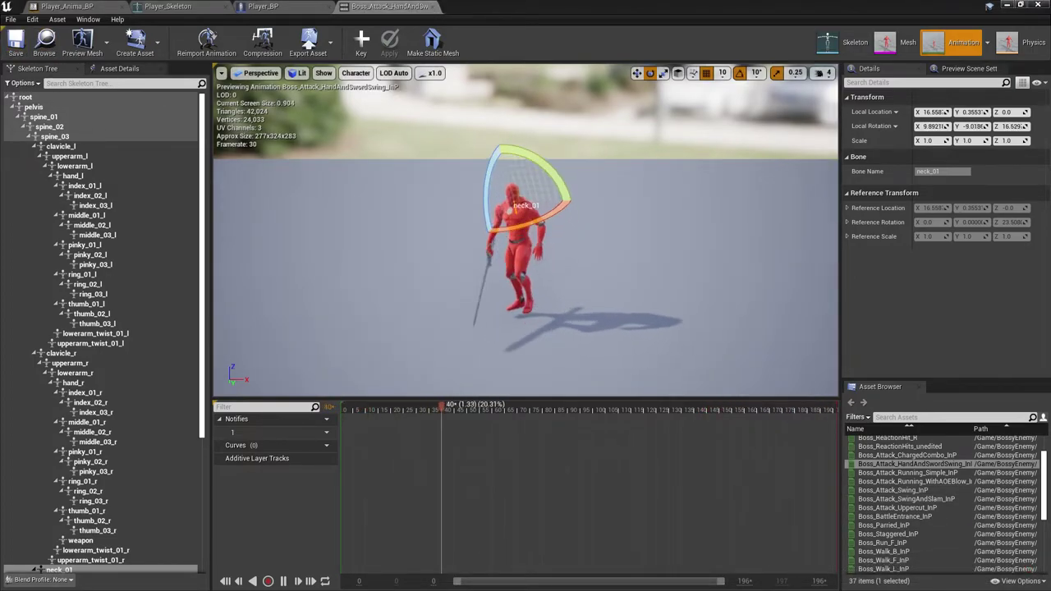
left_click(120, 69)
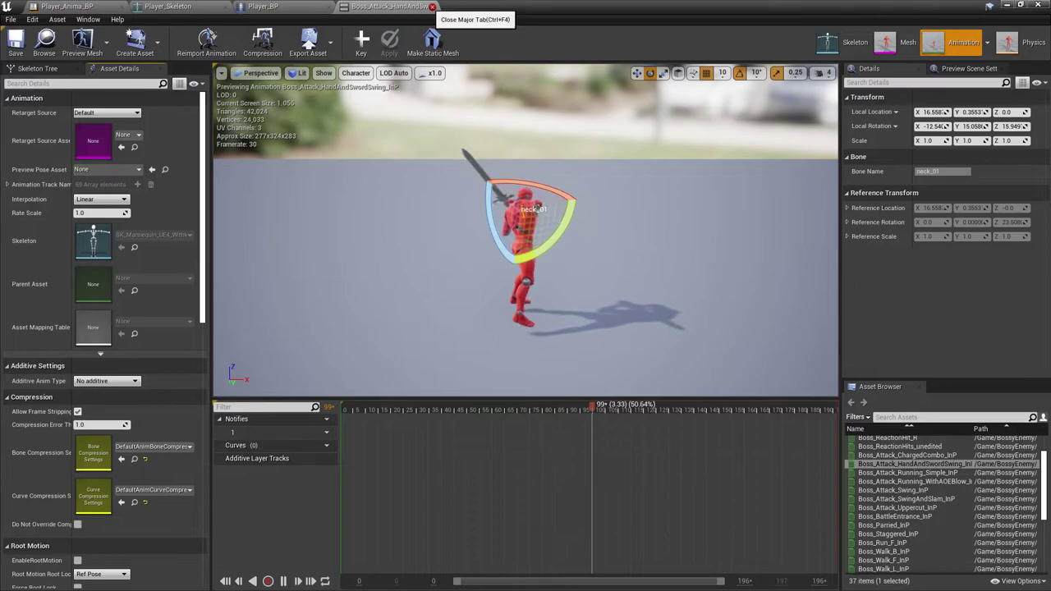
left_click(851, 43)
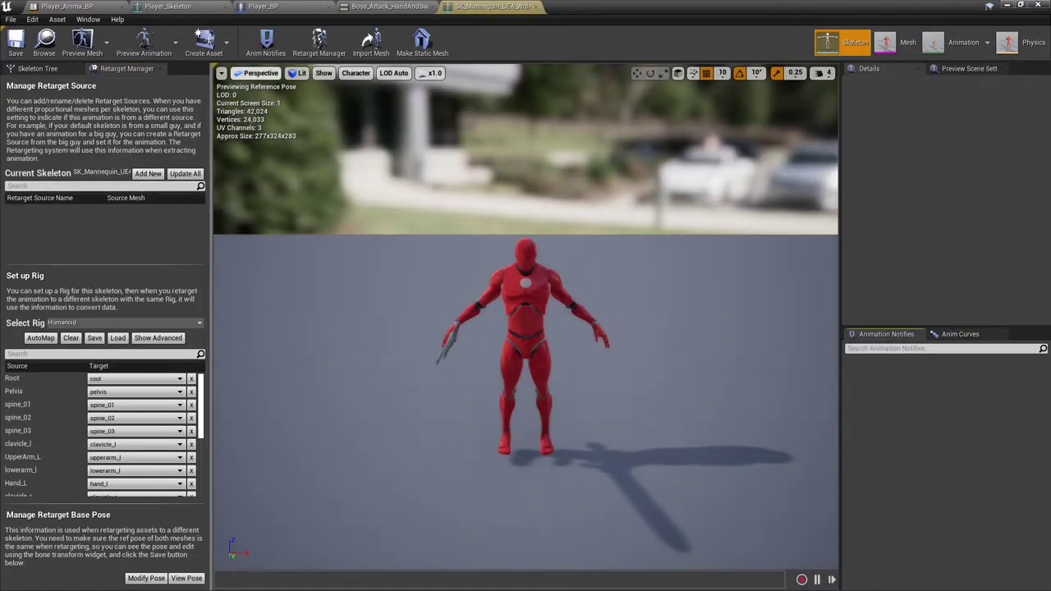
left_click(319, 44)
left_click(40, 339)
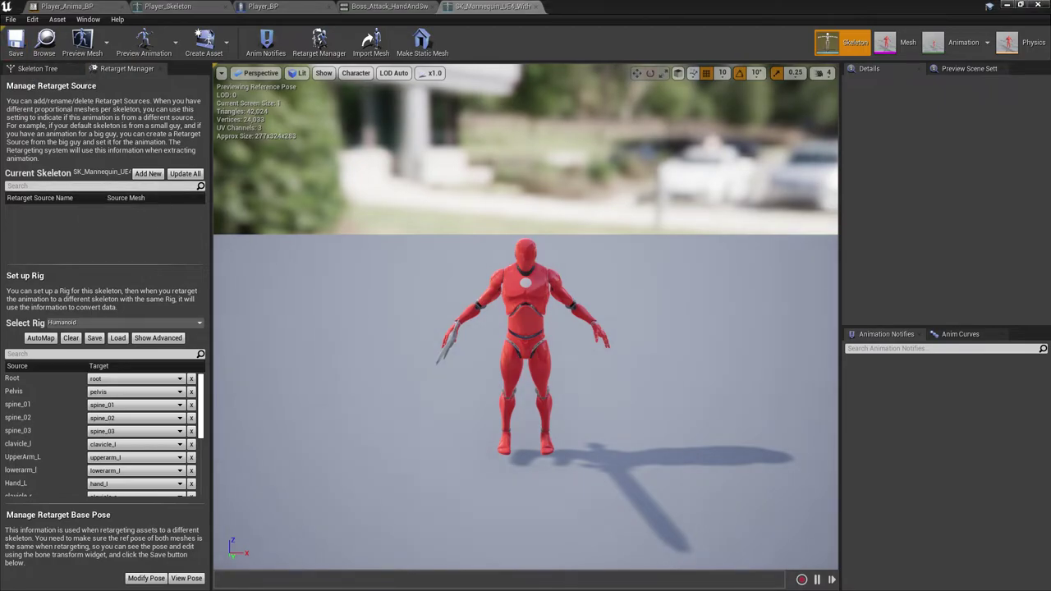
- Add SK_Mannequin_UE4_WithWeapon as a retarget source, save the skeleton, and close the skeleton and animation editors
left_click(154, 173)
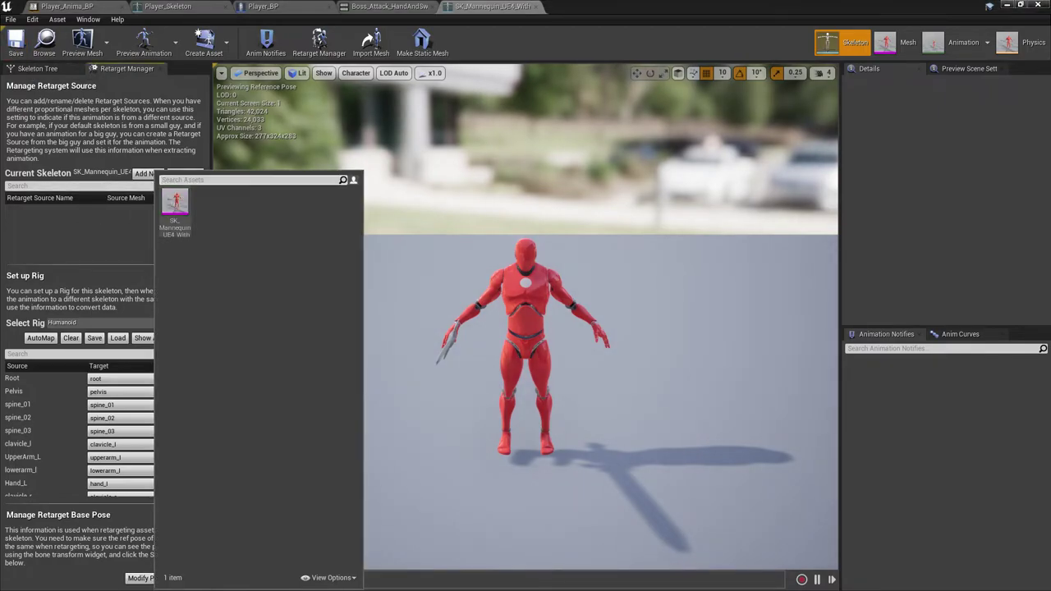
left_click(173, 203)
left_click(16, 42)
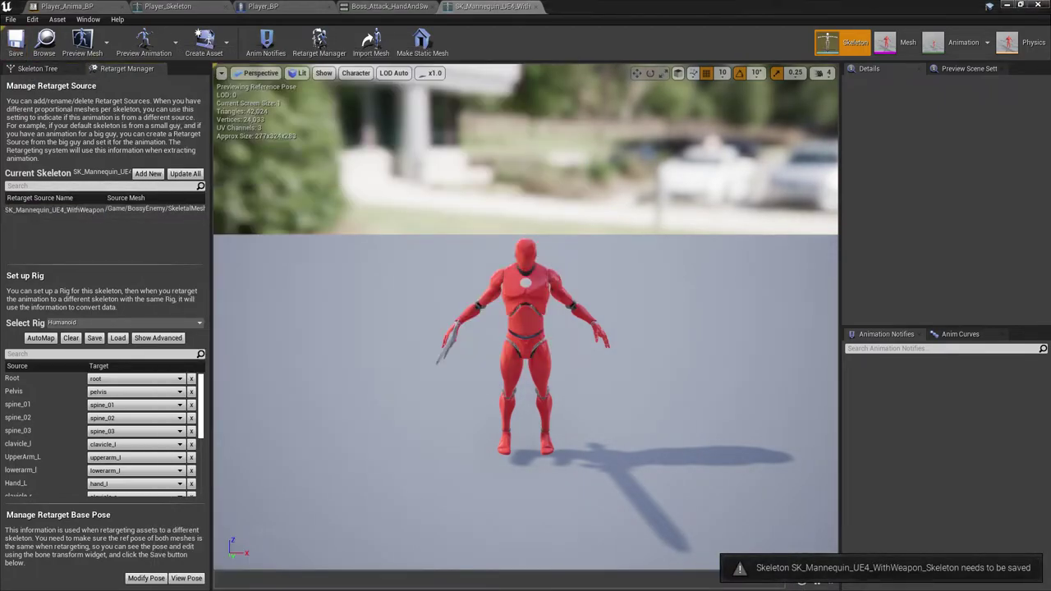
left_click(537, 6)
left_click_drag(722, 7, 659, 27)
left_click(647, 34)
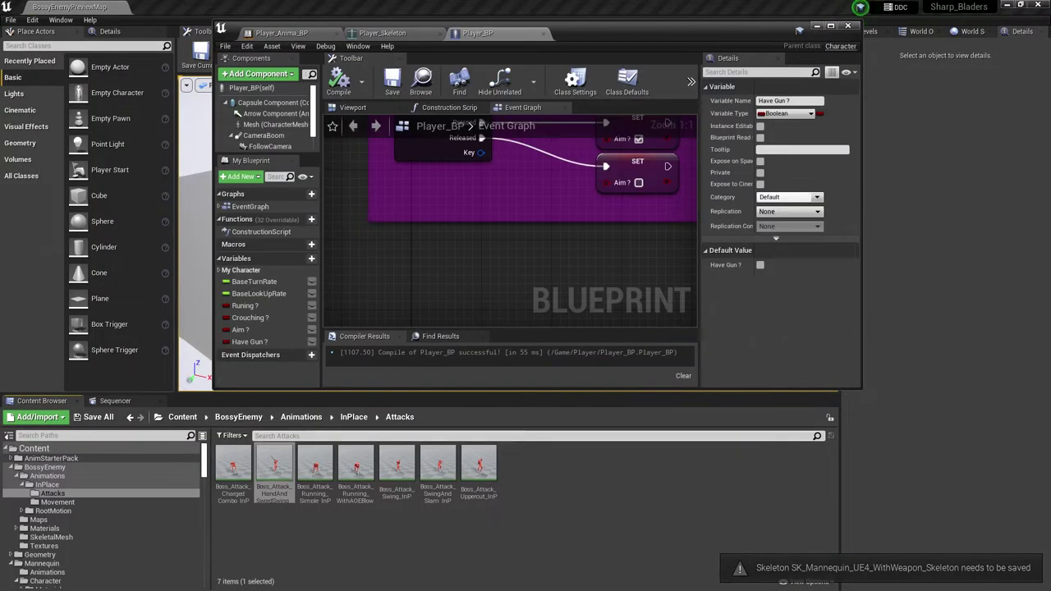
left_click(283, 469)
right_click(275, 472)
mouse_move(352, 137)
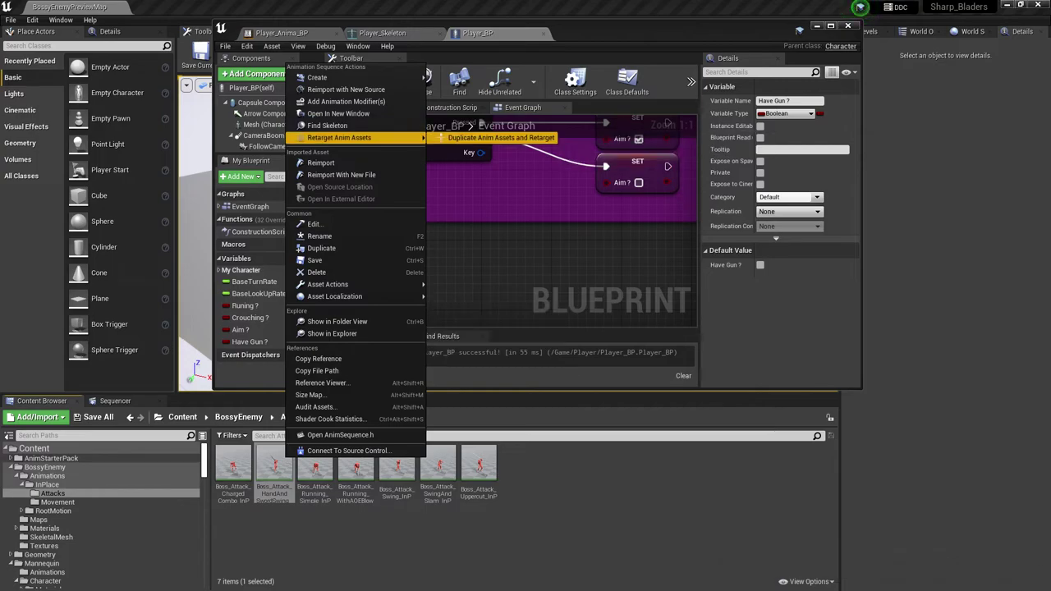
left_click(528, 136)
left_click(275, 231)
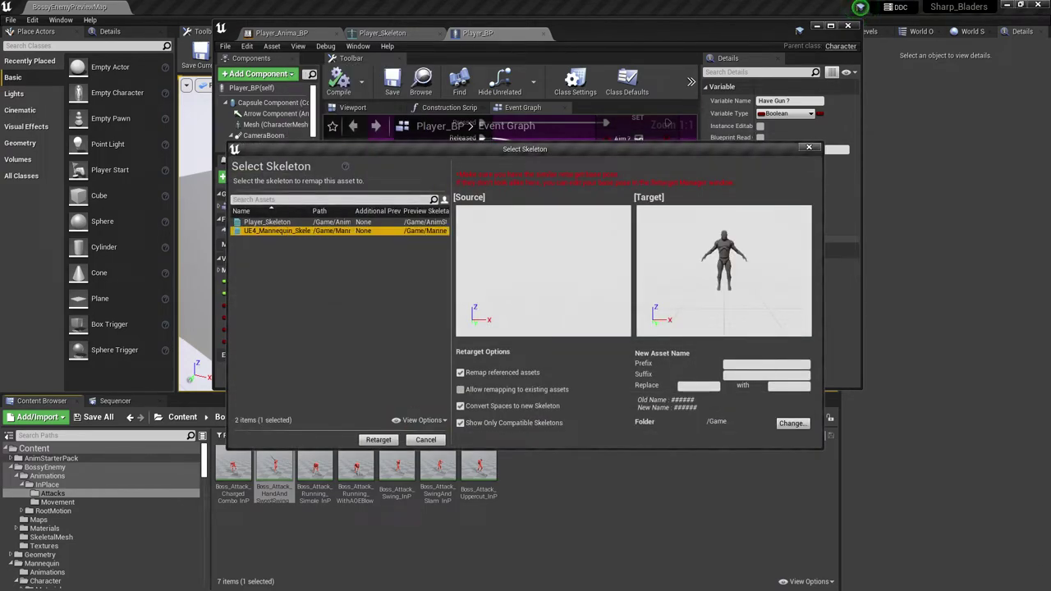
left_click(810, 147)
- Set the weapon skeleton's preview mesh to SK_Mannequin_UE4_WithWeapon, save it, and close the skeleton and animation editors
double_click(275, 468)
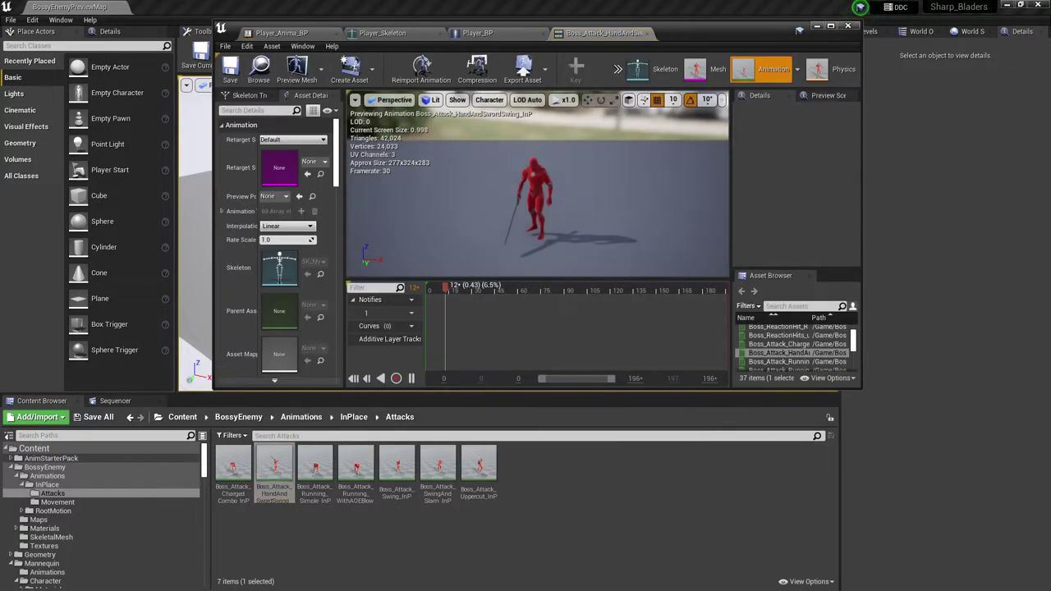
left_click(831, 26)
left_click(841, 43)
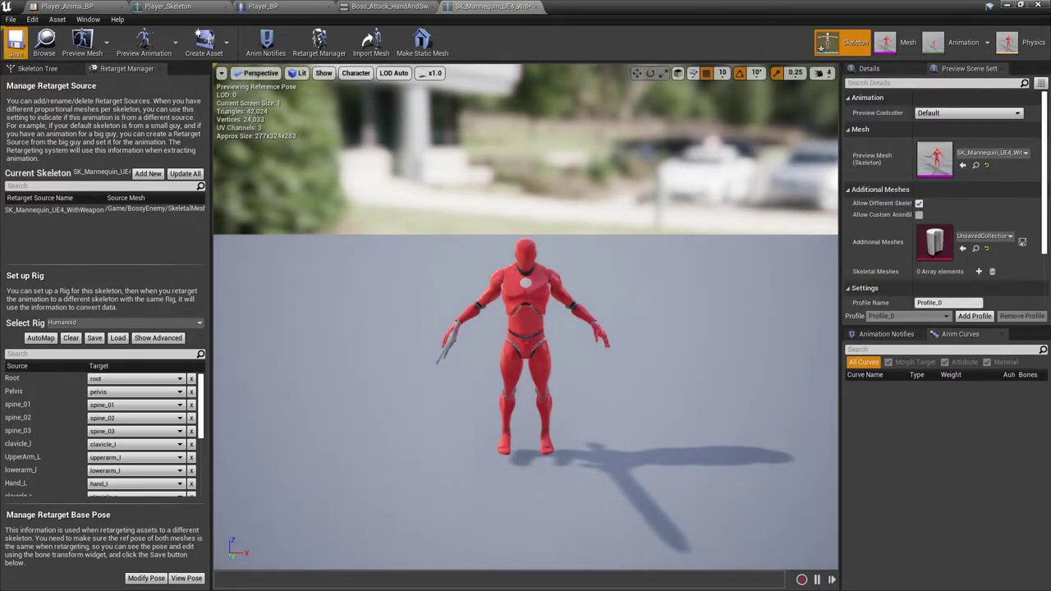
left_click(16, 43)
left_click(536, 7)
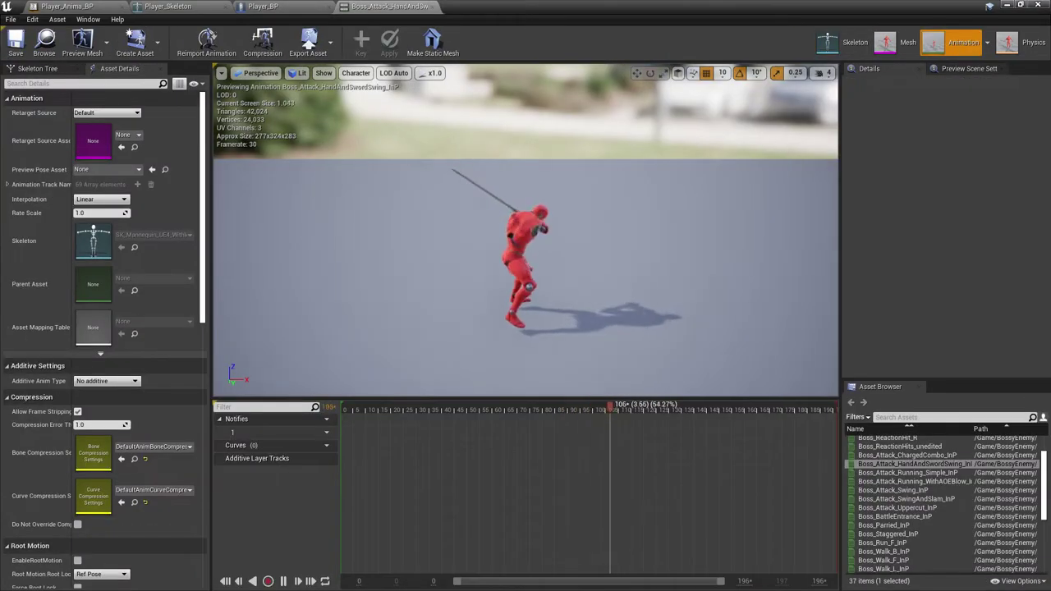
left_click(435, 6)
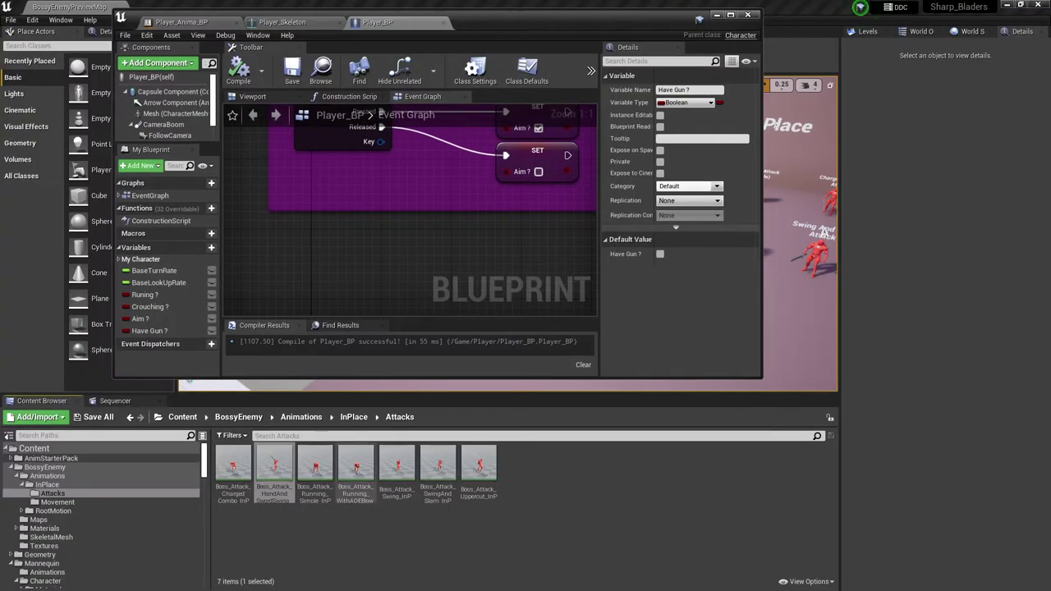
- Duplicate and retarget Boss_Attack_HandAndSwordSwing_InP to Player_Skeleton, and open the retargeted copy in a maximized editor
right_click(274, 470)
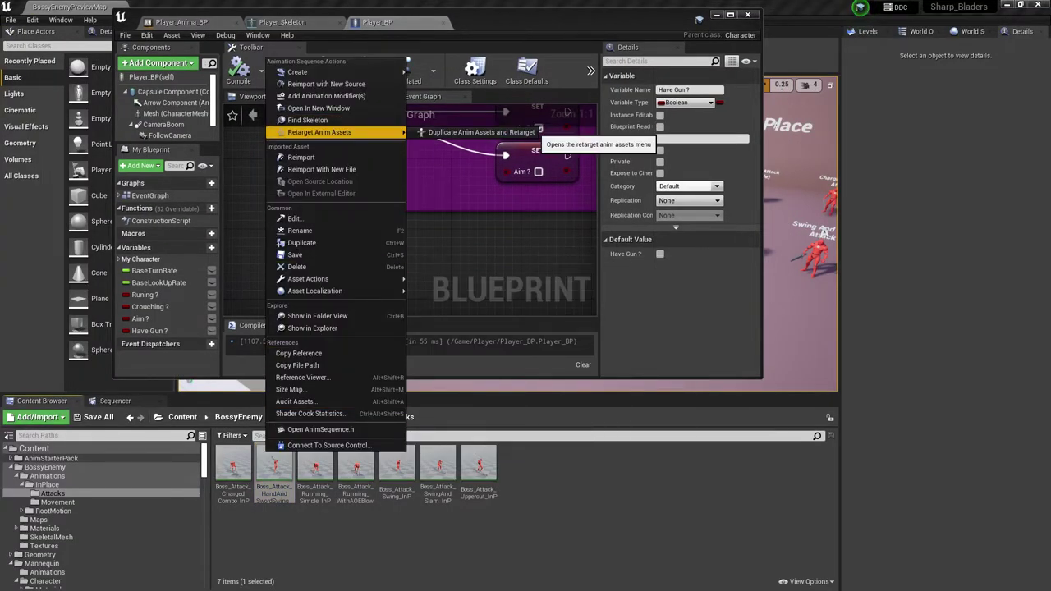
left_click(448, 132)
left_click(253, 222)
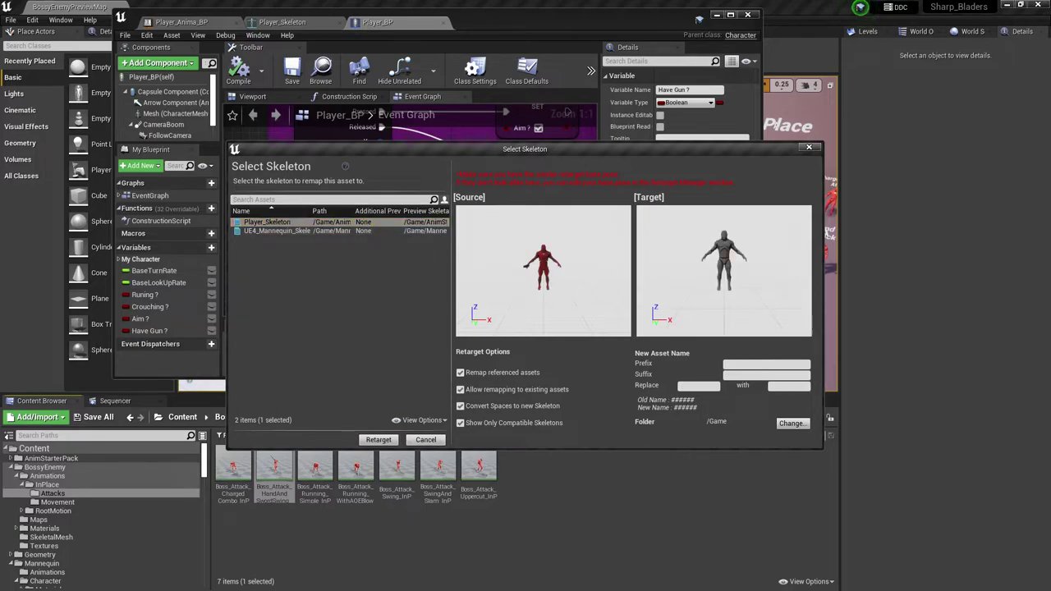
left_click(378, 440)
double_click(602, 470)
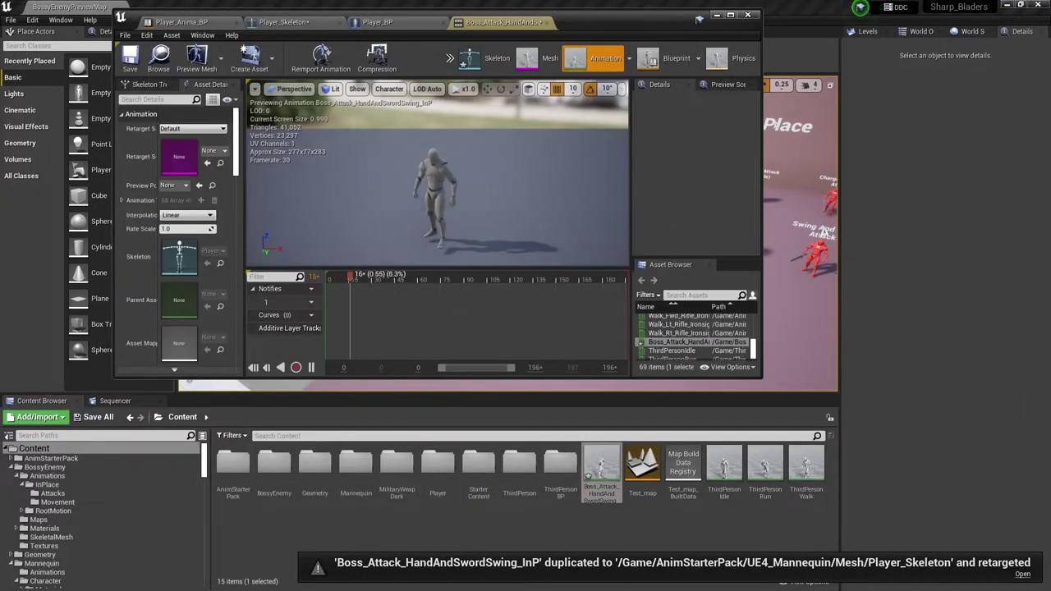
left_click(731, 15)
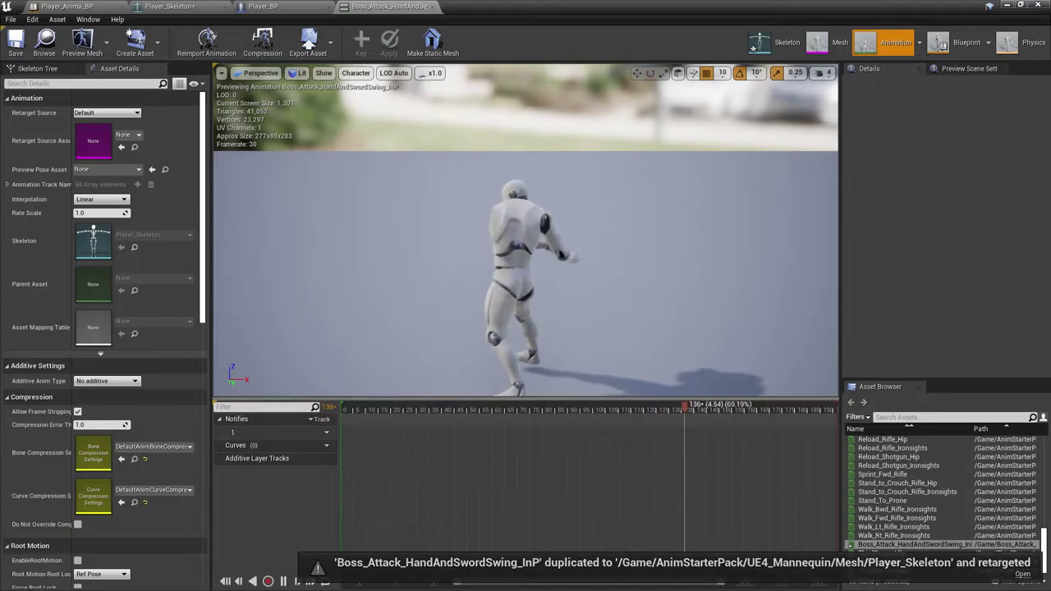
- Close the retargeted animation's editor and delete the Boss_Attack_HandAndSwordSwing_InP copy from the Content folder
left_click(433, 7)
double_click(842, 16)
right_click(612, 461)
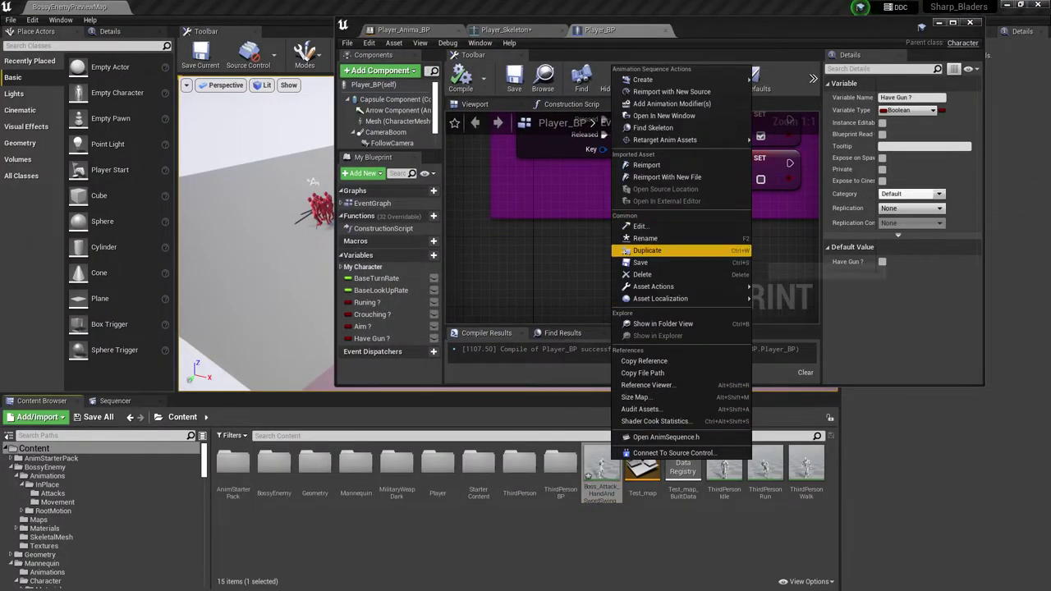
left_click(642, 274)
left_click(447, 476)
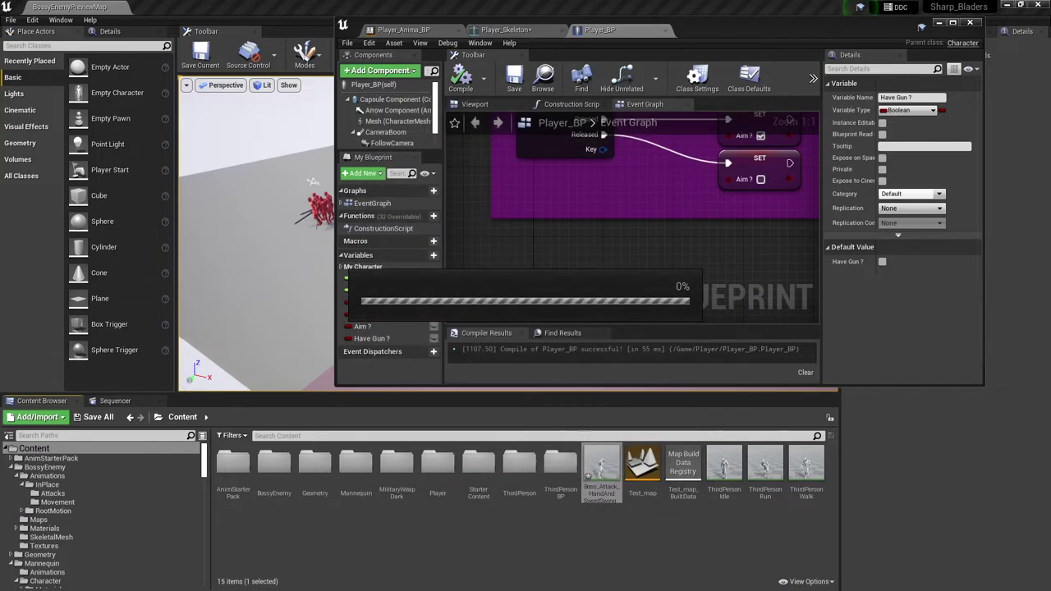
- Move the ThirdPersonIdle, ThirdPersonRun and ThirdPersonWalk animations from the Content folder into the AnimStarterPack folder
double_click(438, 466)
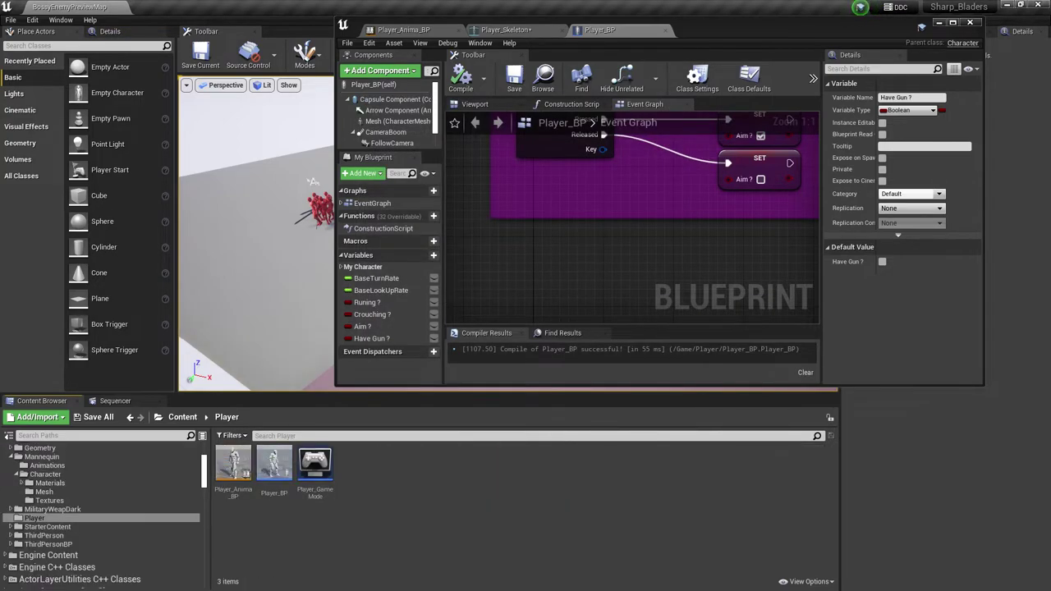
left_click(182, 417)
right_click(696, 472)
left_click(761, 472)
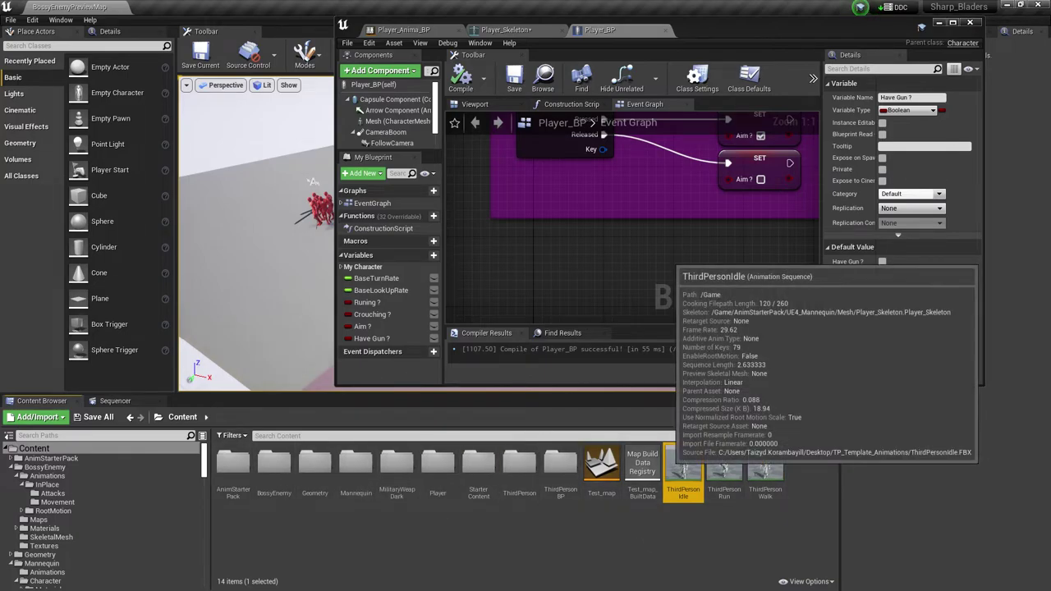
left_click(764, 468, "shift")
left_click_drag(685, 468, 238, 481)
left_click(263, 498)
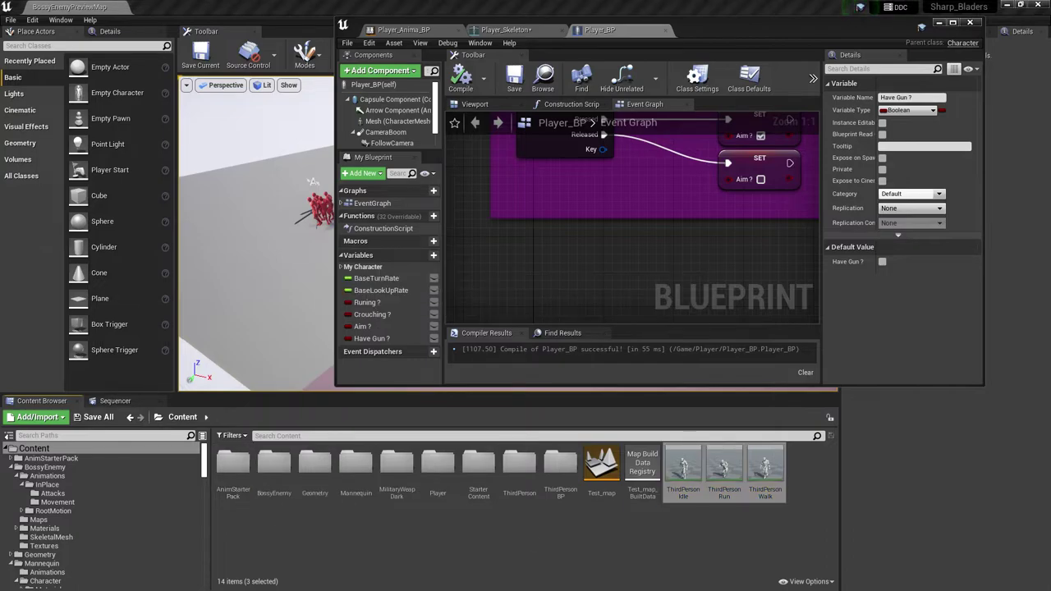
- Duplicate Boss_Idle from the BossyEnemy Animations folder and retarget it to Player_Skeleton
double_click(273, 472)
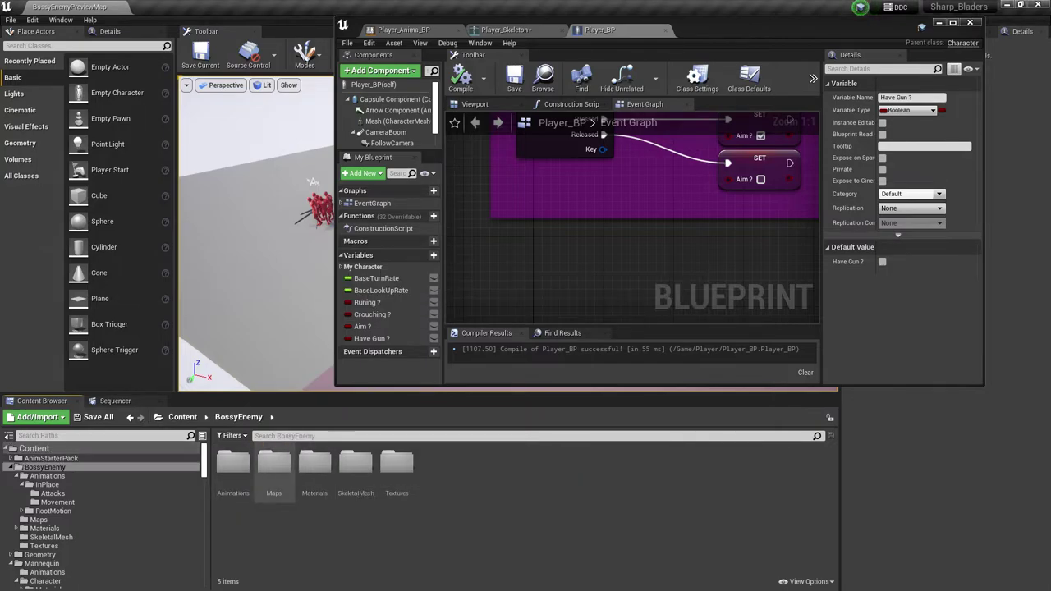
double_click(234, 464)
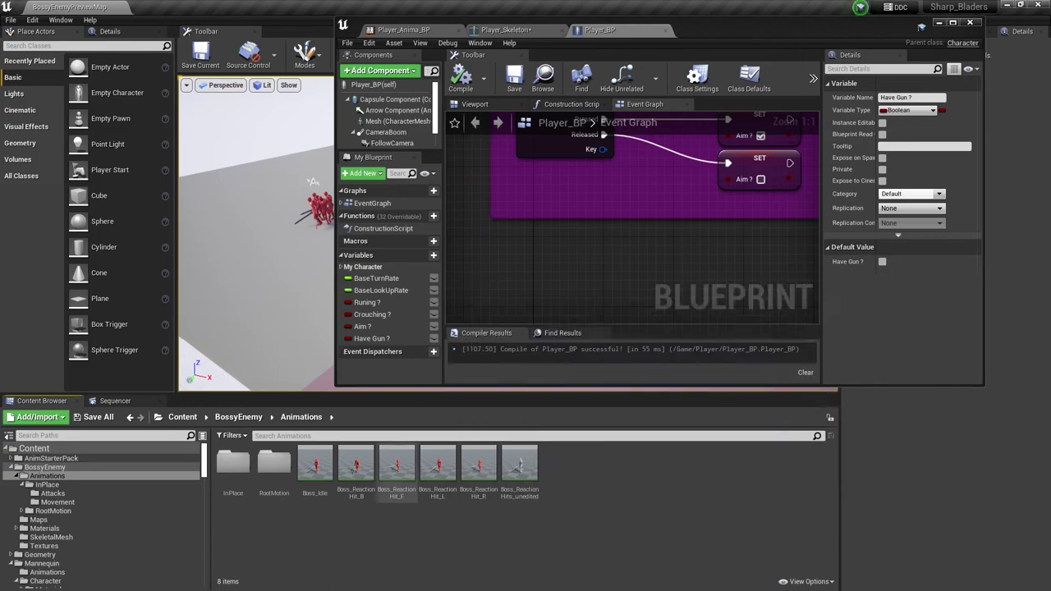
right_click(314, 470)
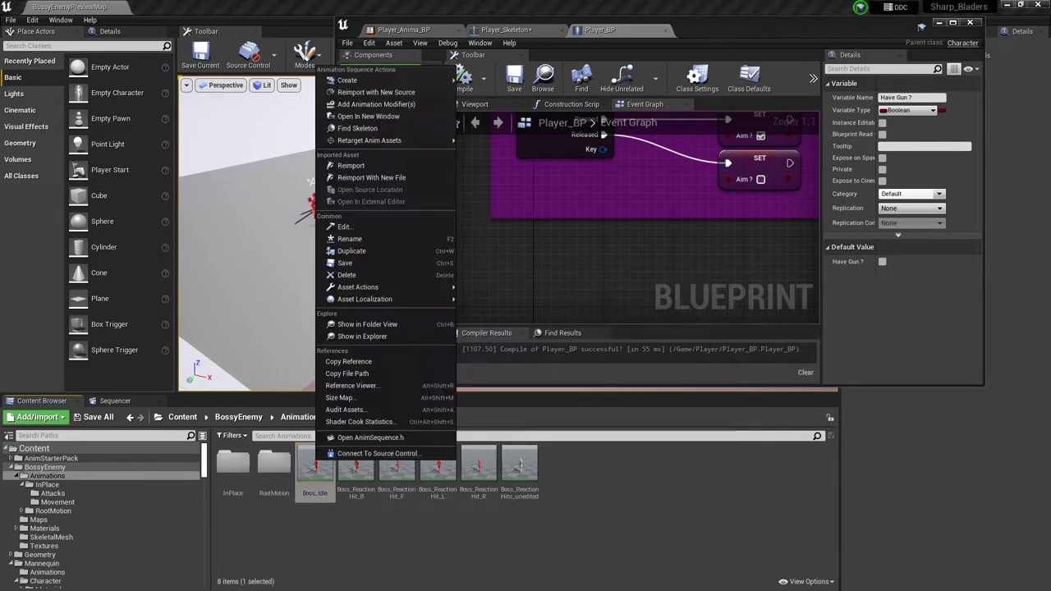
mouse_move(386, 141)
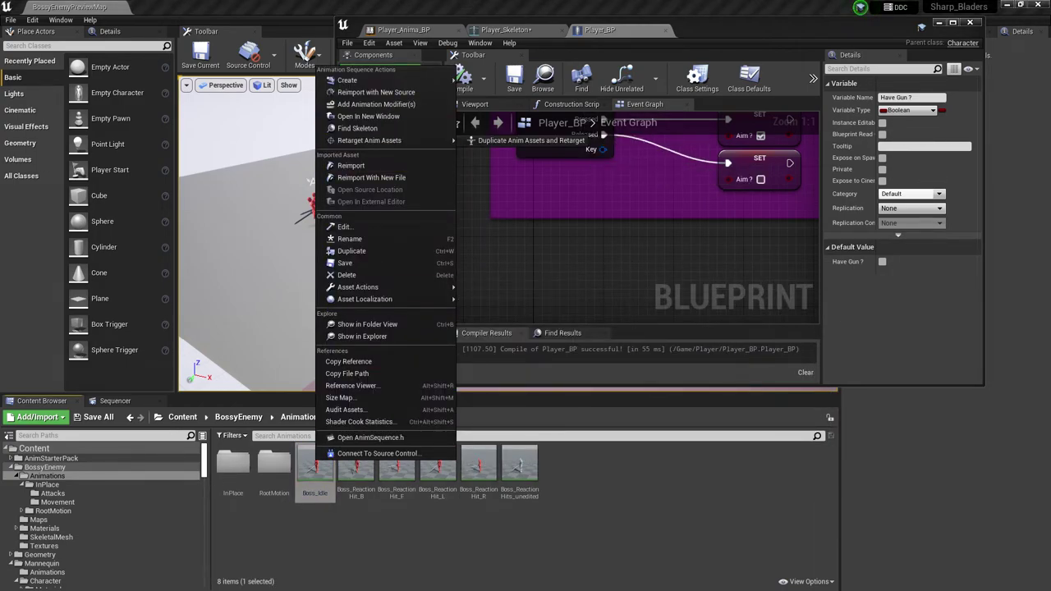
left_click(529, 140)
left_click(268, 221)
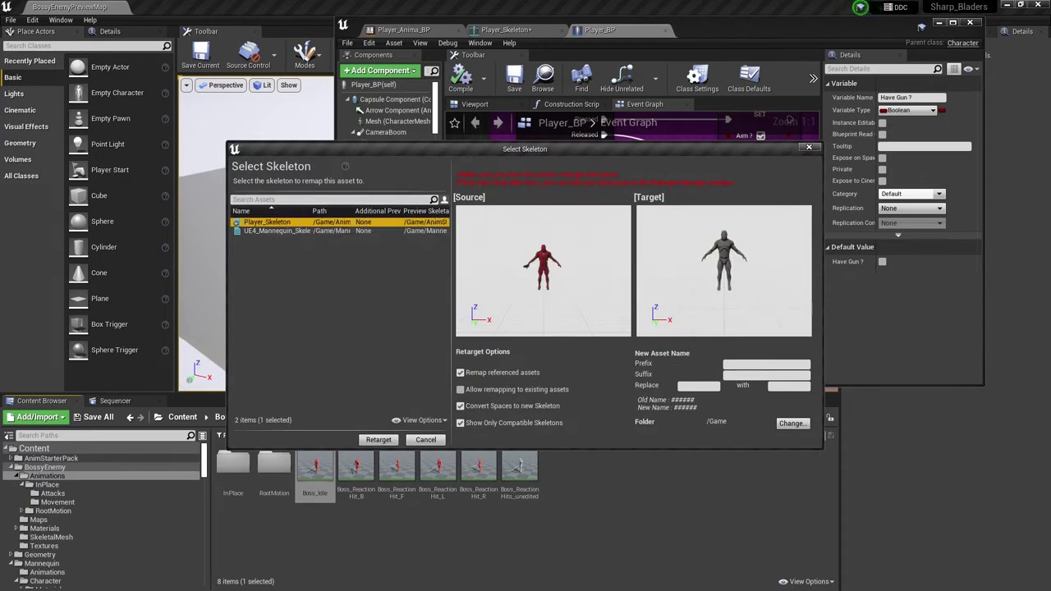
left_click(379, 439)
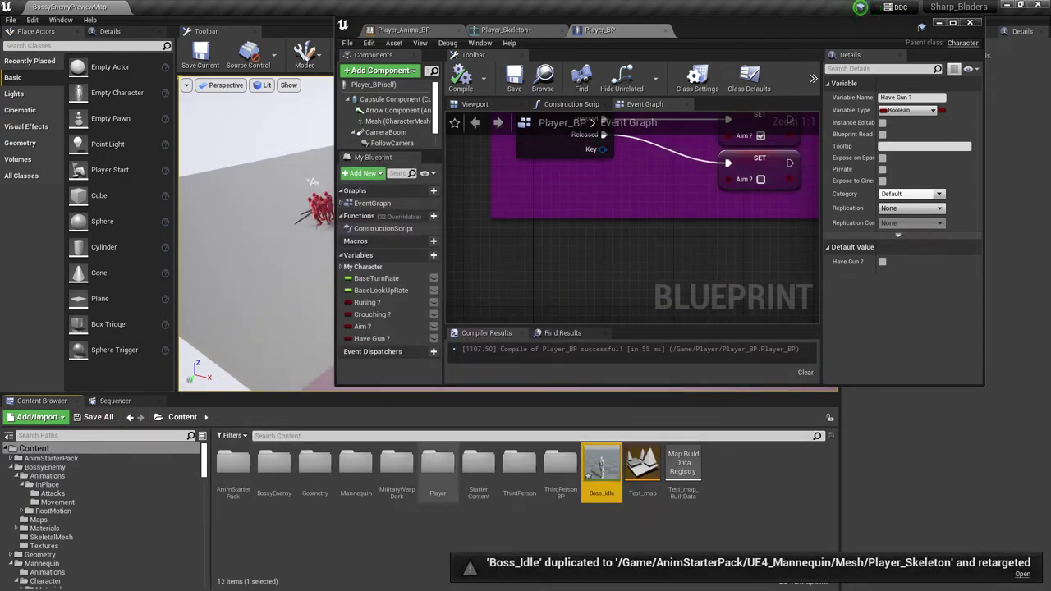
- Delete the retargeted Boss_Idle copy from the Content folder
right_click(603, 466)
left_click(637, 277)
left_click(450, 473)
- Duplicate and retarget the original Boss_Idle to Player_Skeleton again, and save all modified assets
double_click(274, 464)
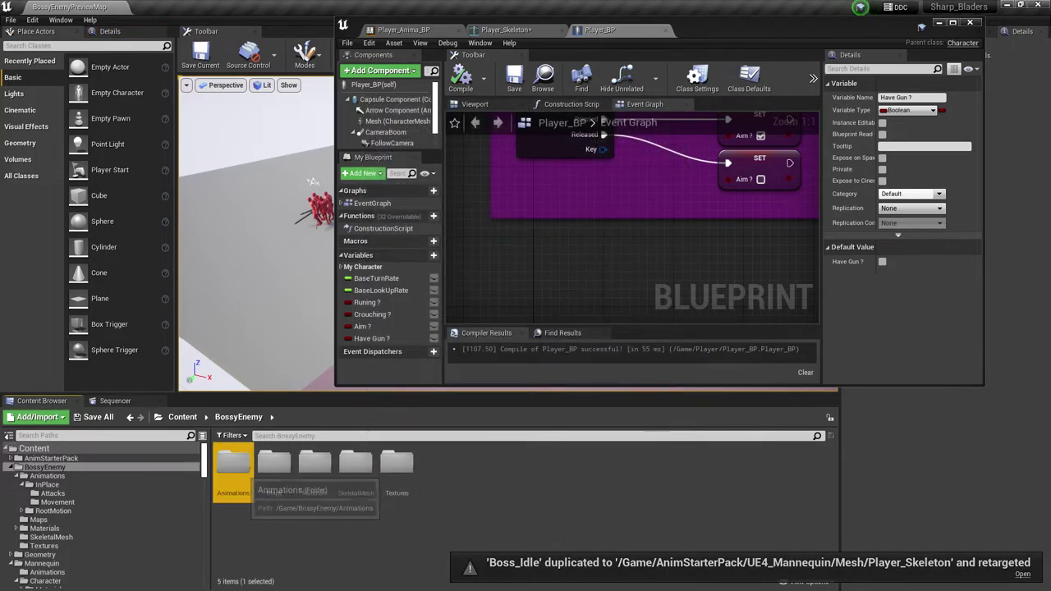
double_click(233, 464)
right_click(315, 460)
mouse_move(378, 138)
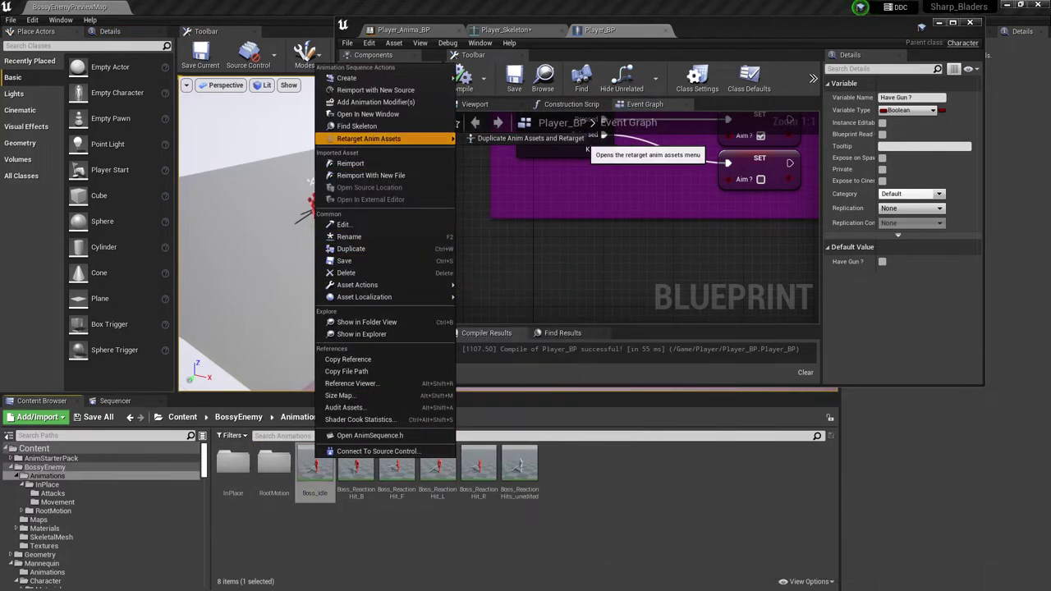
left_click(530, 138)
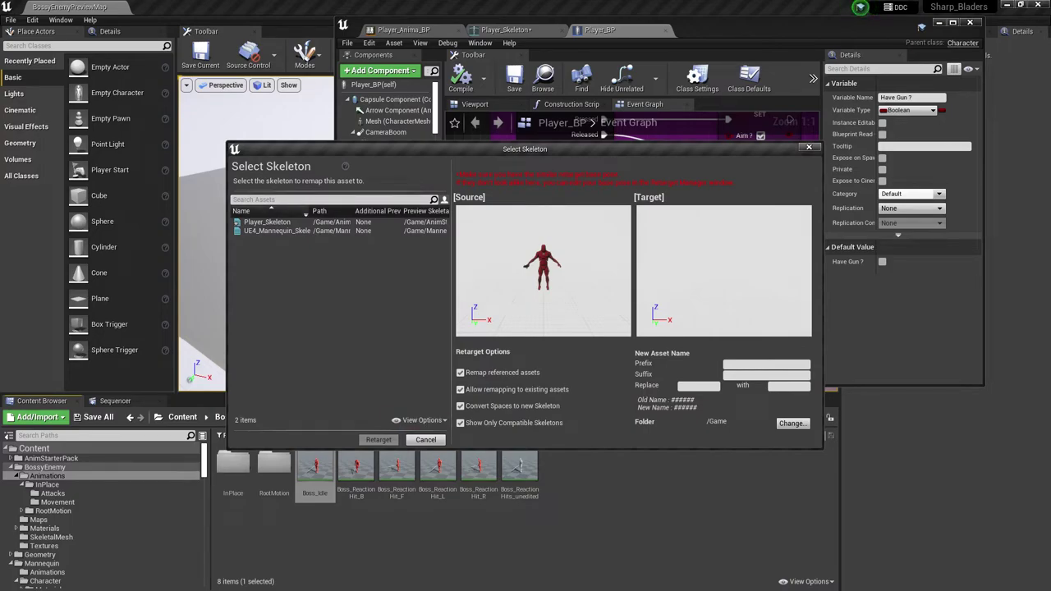
left_click(379, 440)
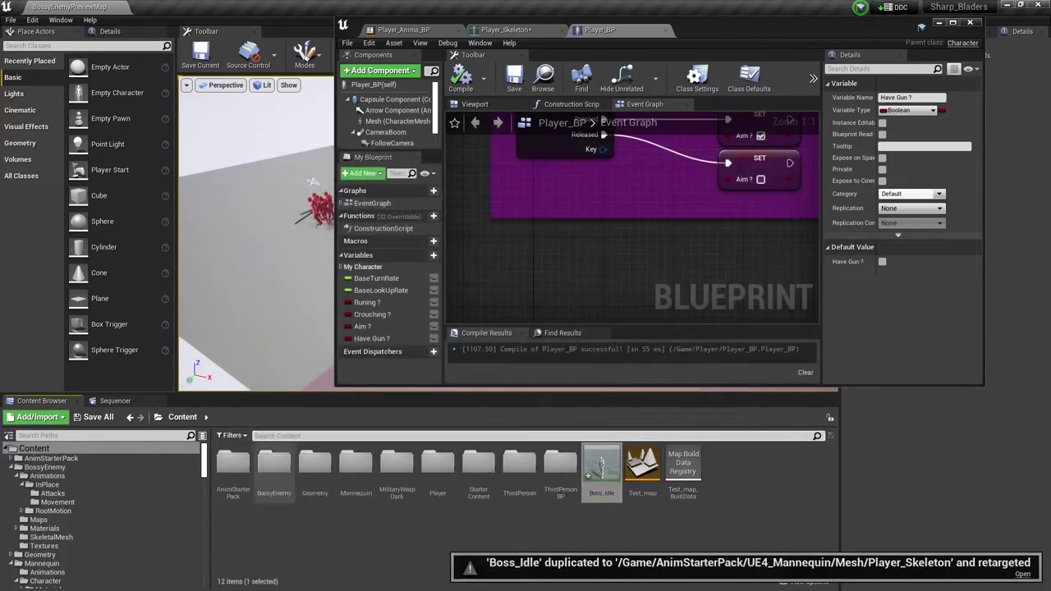
left_click(94, 417)
left_click(624, 401)
- Duplicate Boss_Walk_F_InP from BossyEnemy's InPlace Movement folder, retarget it to Player_Skeleton, and save all modified assets
left_click(233, 464)
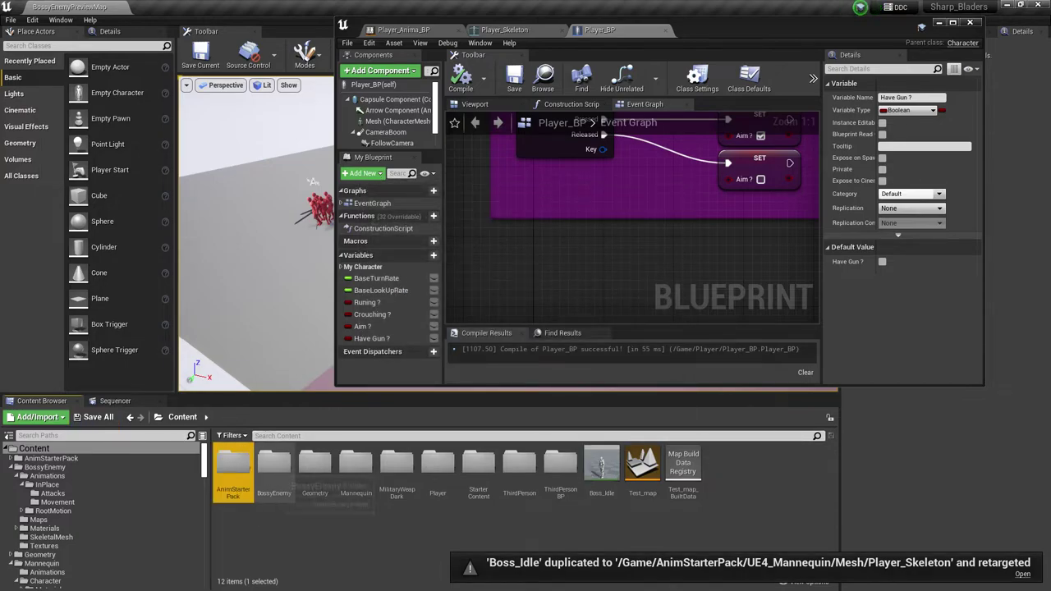
double_click(273, 465)
double_click(234, 465)
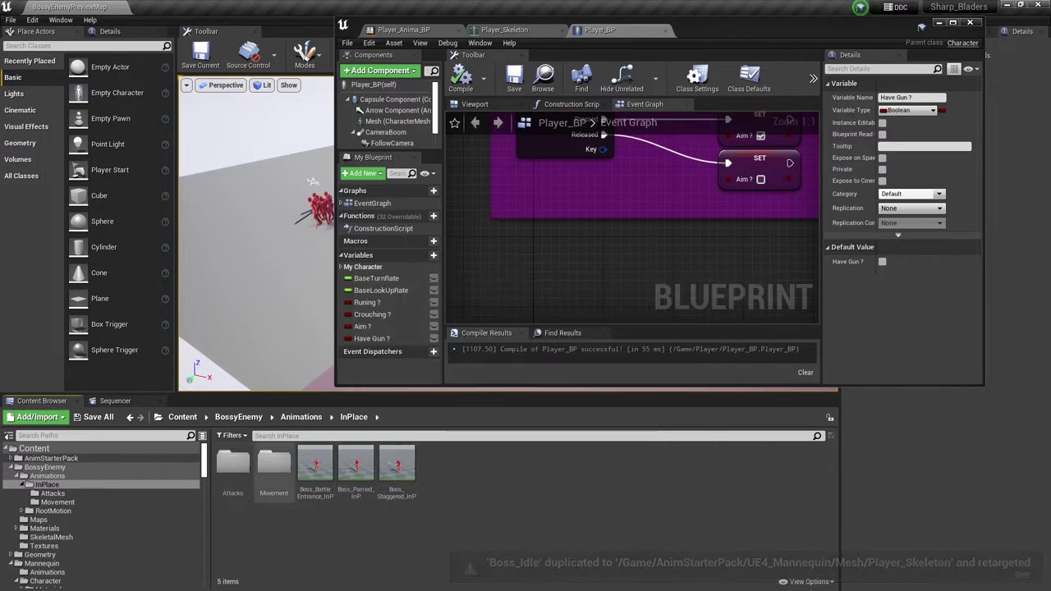
double_click(274, 464)
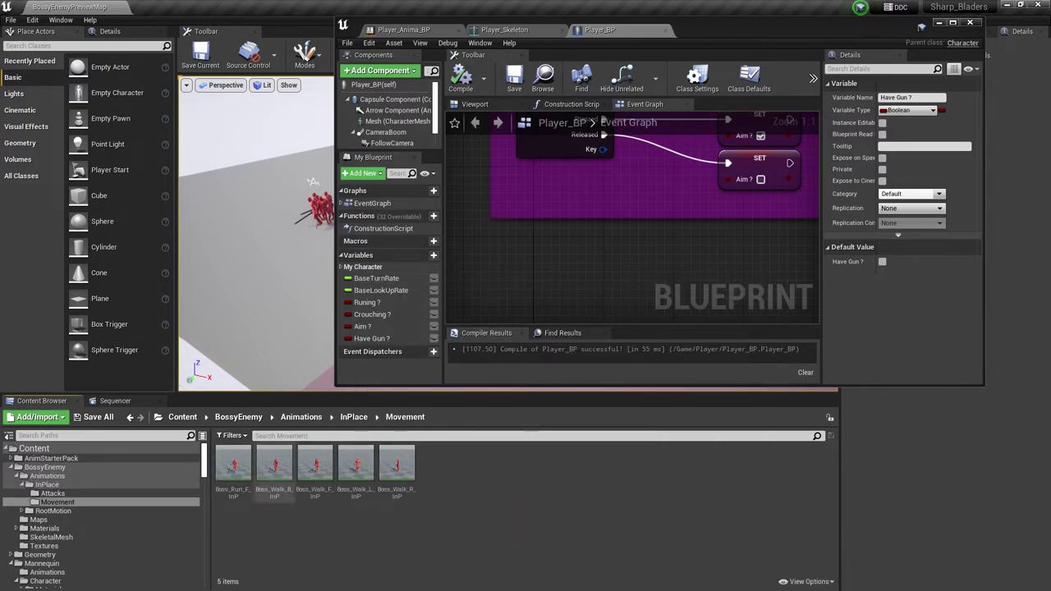
left_click(323, 473)
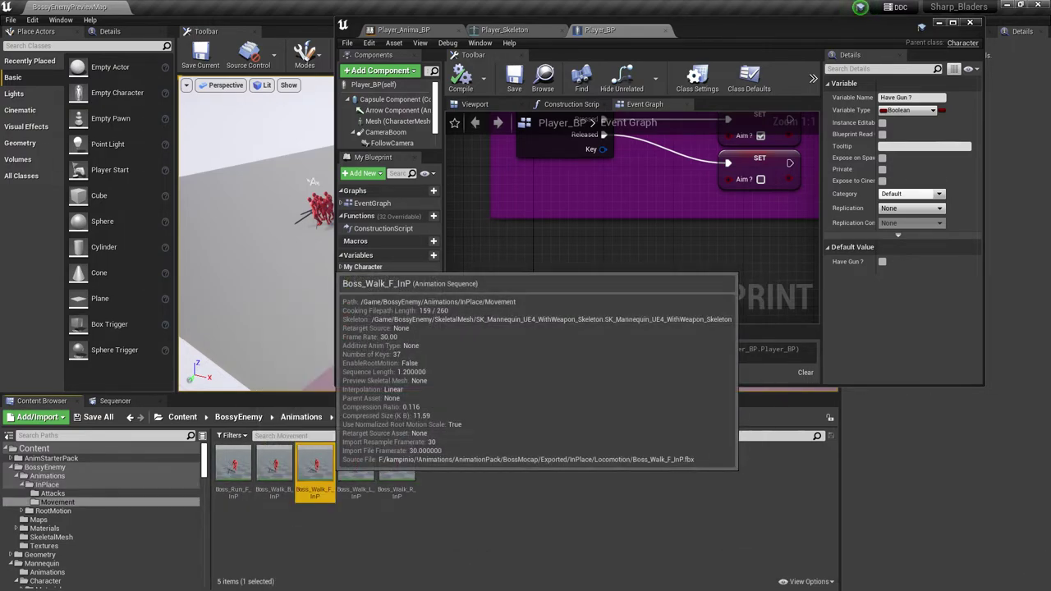
right_click(315, 466)
mouse_move(386, 146)
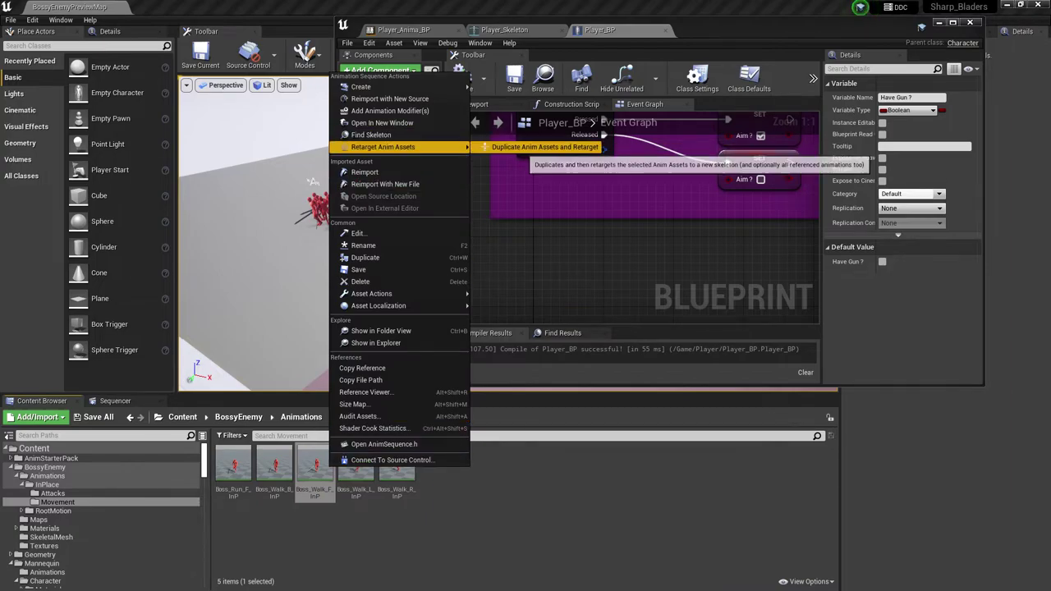
left_click(522, 148)
left_click(268, 222)
left_click(461, 390)
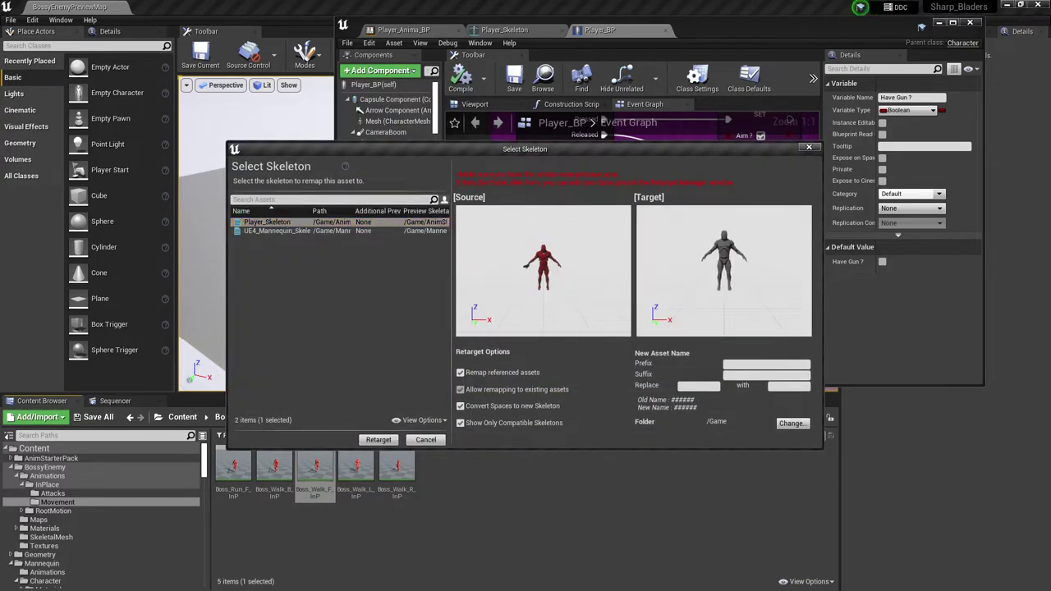
left_click(379, 440)
left_click(526, 525)
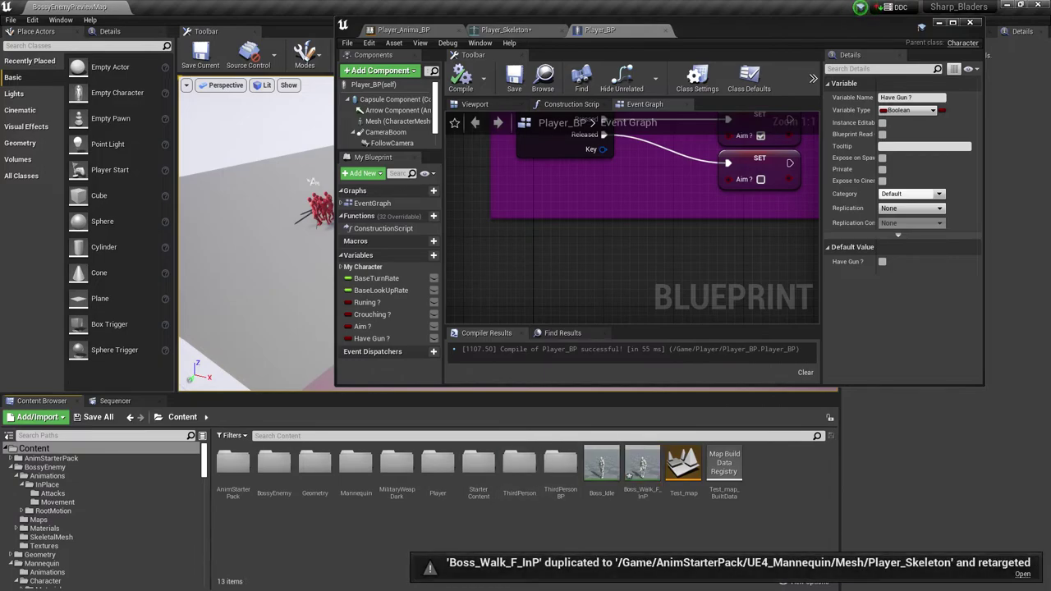
left_click(97, 417)
left_click(623, 401)
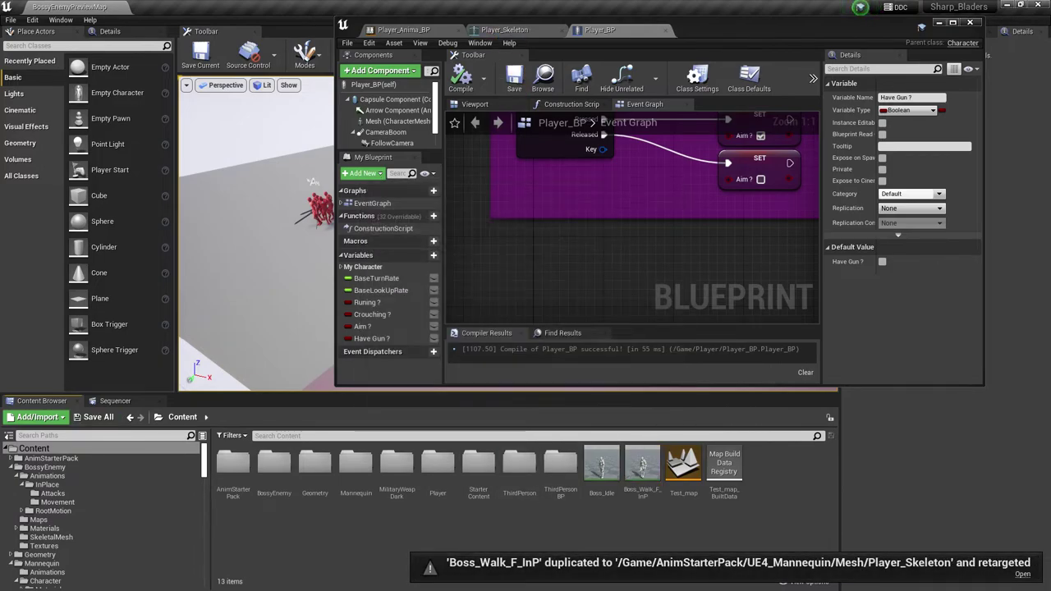
- In Player_Anima_BP, add Boss_Idle to the Idle state of Bladers Locomation and connect it to the Output Animation Pose
left_click(404, 30)
right_click_drag(673, 242, 674, 115)
double_click(604, 197)
left_click_drag(601, 468, 526, 174)
double_click(590, 201)
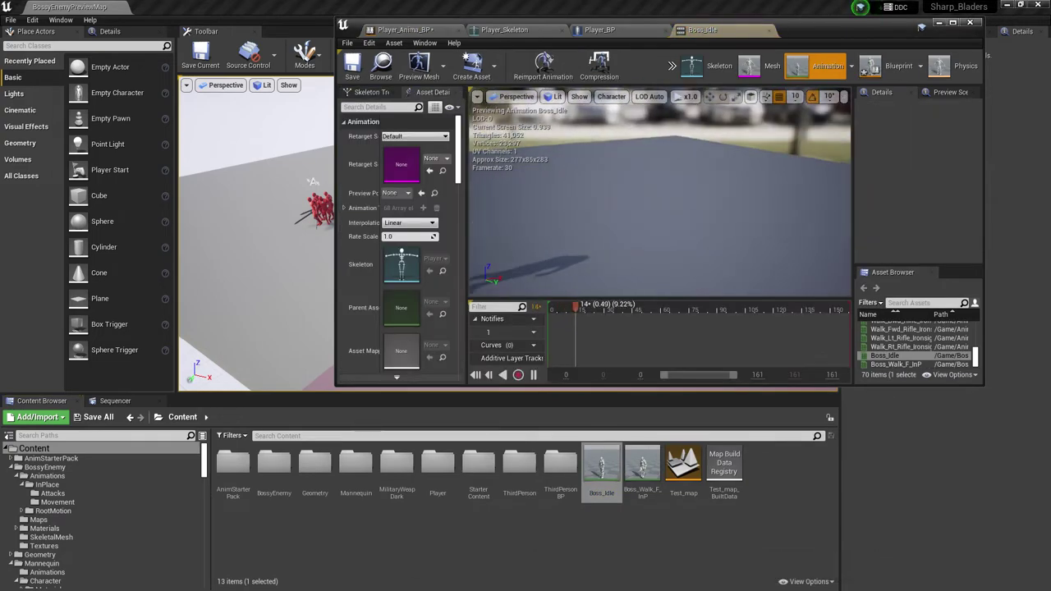
left_click(505, 32)
left_click(432, 31)
left_click_drag(587, 201, 687, 237)
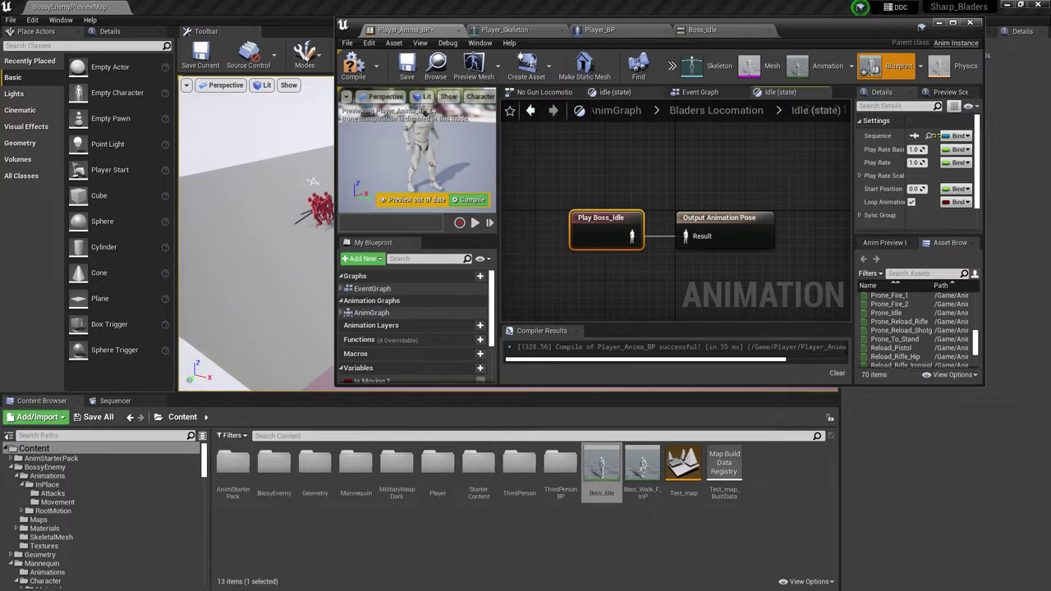
- Add Boss_Walk_F_InP to the walk state of Bladers Locomation and connect it to the Output Animation Pose
left_click(702, 92)
right_click_drag(698, 197, 644, 193)
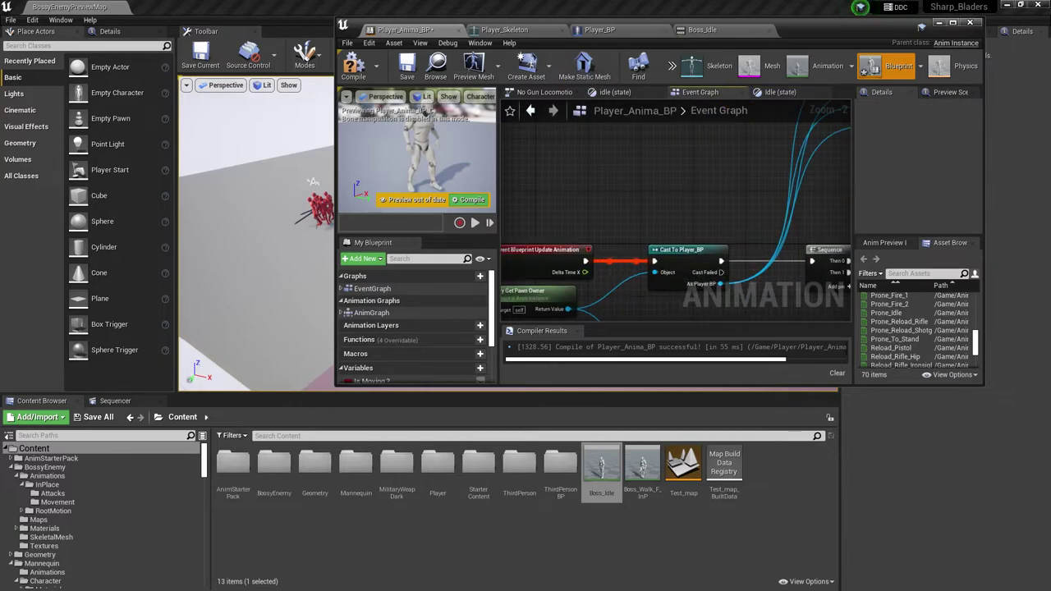
left_click(552, 93)
right_click_drag(667, 185, 731, 210)
left_click(717, 110)
scroll(638, 178, "up", 4)
right_click_drag(545, 146, 673, 251)
double_click(657, 215)
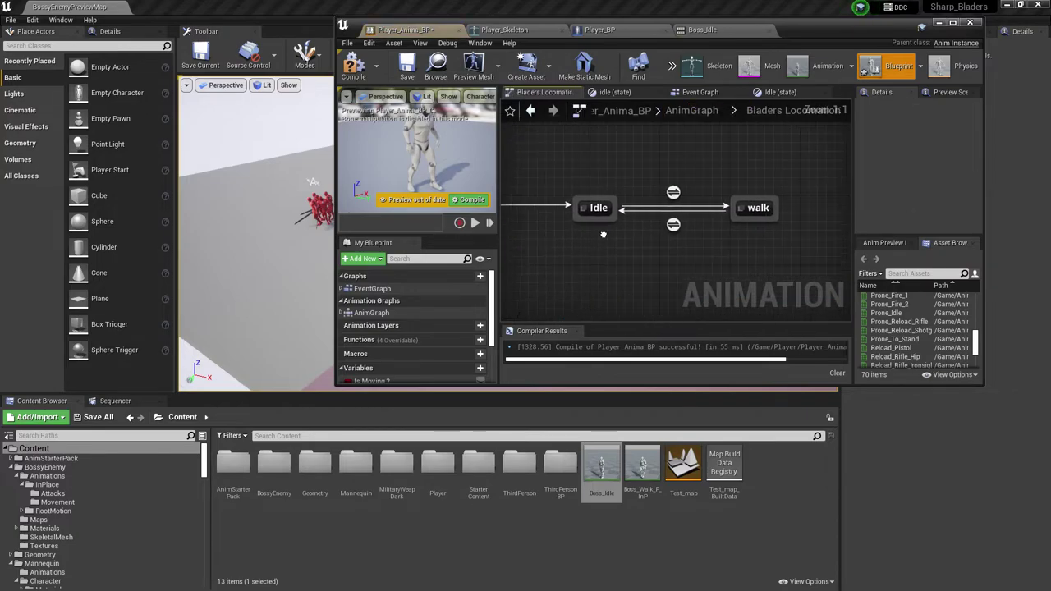
left_click(670, 199)
double_click(670, 199)
left_click_drag(642, 468, 518, 211)
left_click_drag(604, 236, 687, 235)
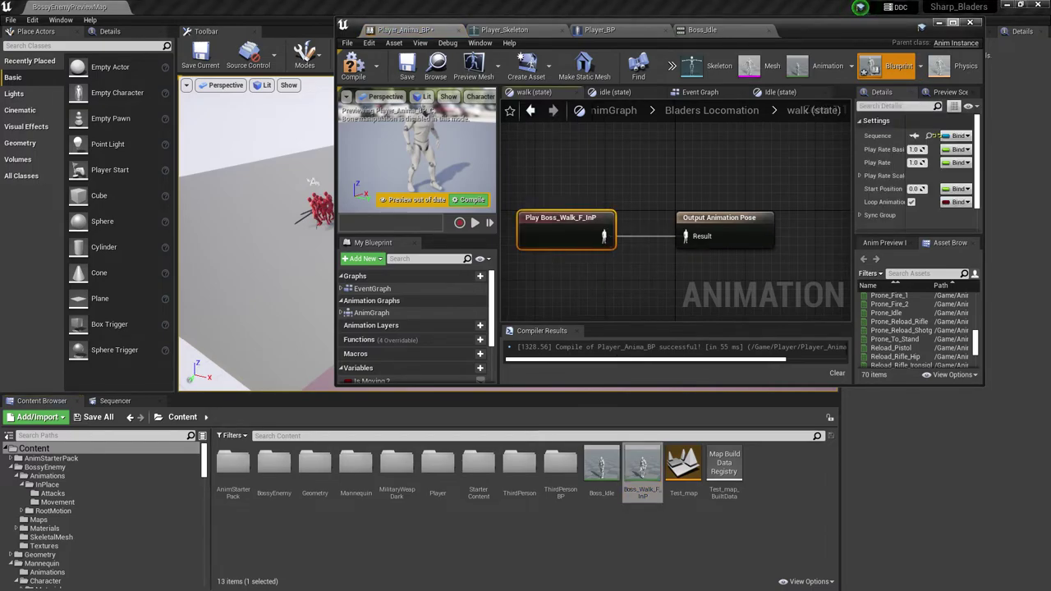
- Maximize the animation blueprint editor and add a Boolean variable named "Blander ?"
left_click(953, 22)
right_click_drag(369, 304, 447, 276)
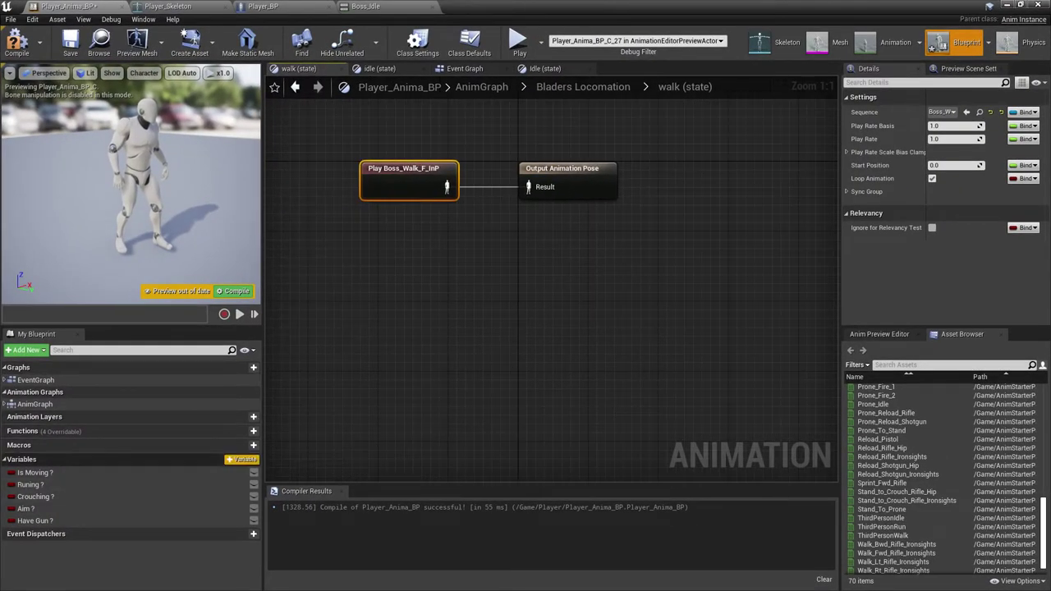
left_click(241, 460)
key("BackSpace")
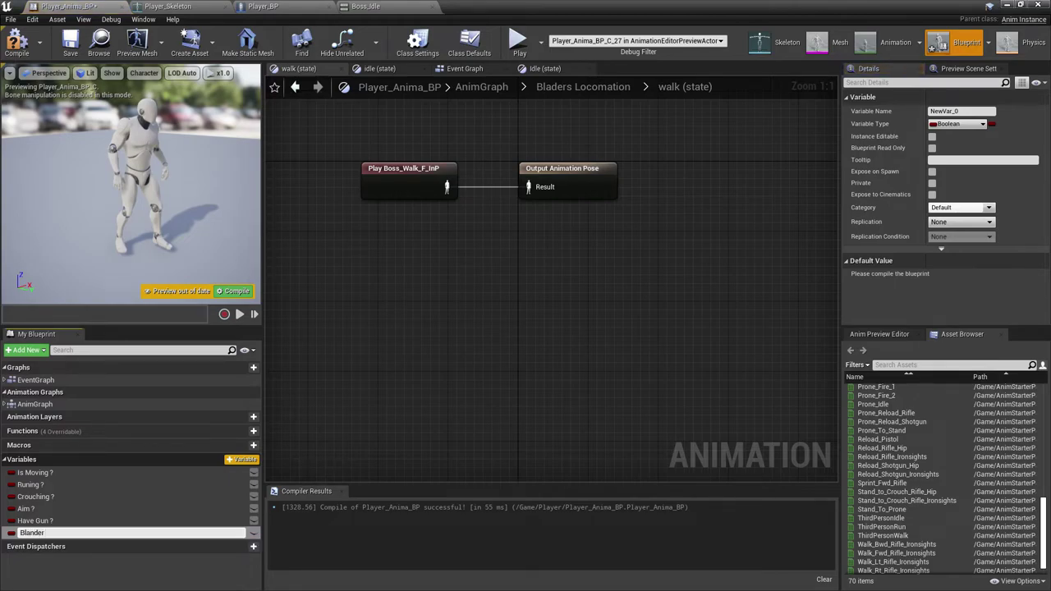
key("Return")
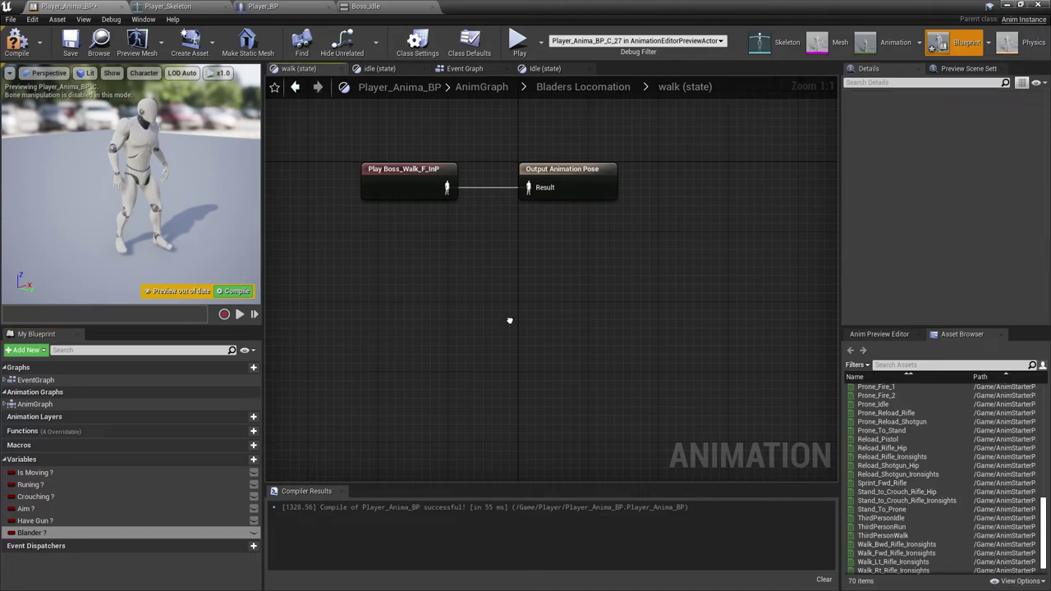
- Return to the Bladers Locomation state machine, and compile and save Player_Anima_BP
right_click_drag(394, 304, 495, 367)
left_click(583, 87)
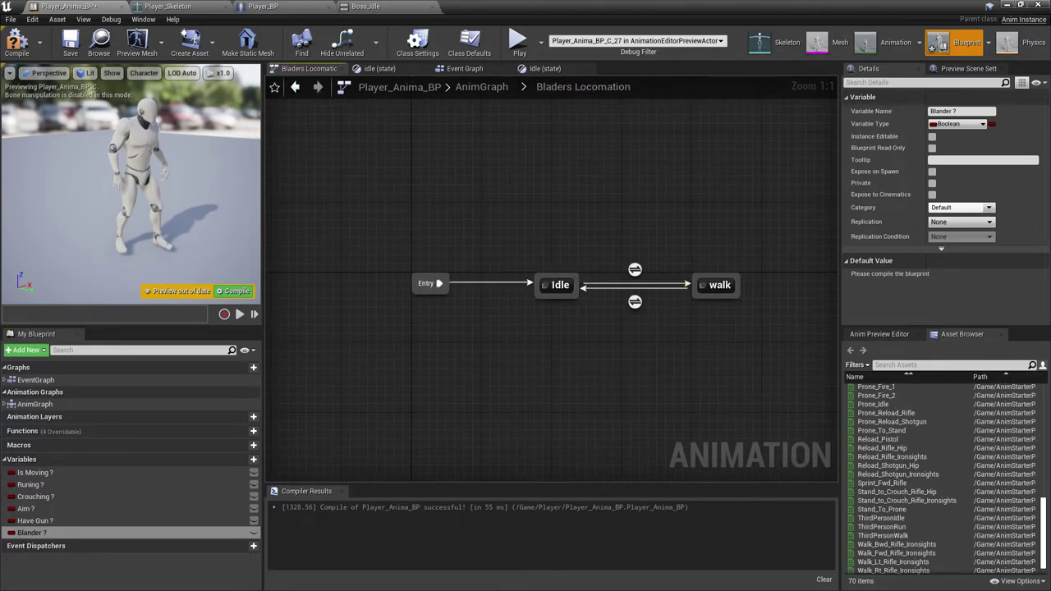
right_click_drag(525, 189, 338, 122)
left_click(17, 44)
left_click(68, 45)
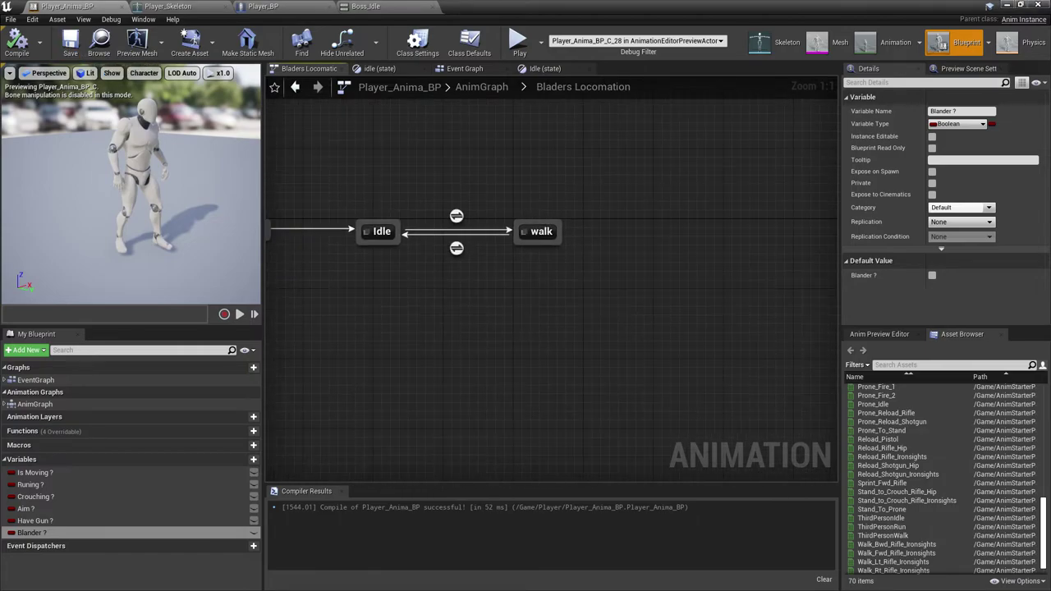
- Connect the Is Moving ? variable to Can Enter Transition in the Idle to walk rule, and return to Bladers Locomation
double_click(457, 216)
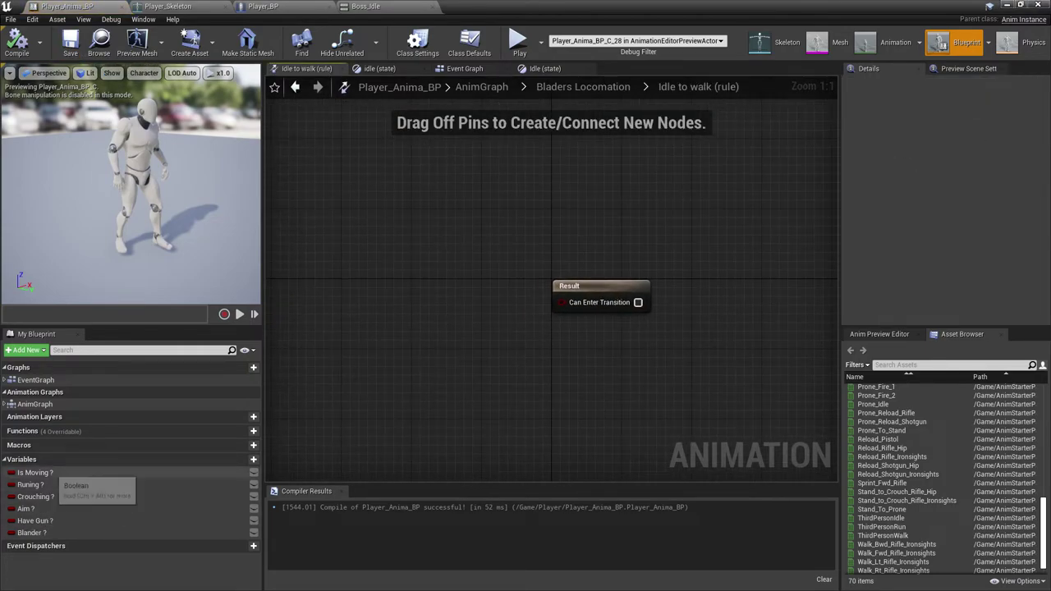
left_click_drag(36, 473, 563, 303)
left_click(583, 87)
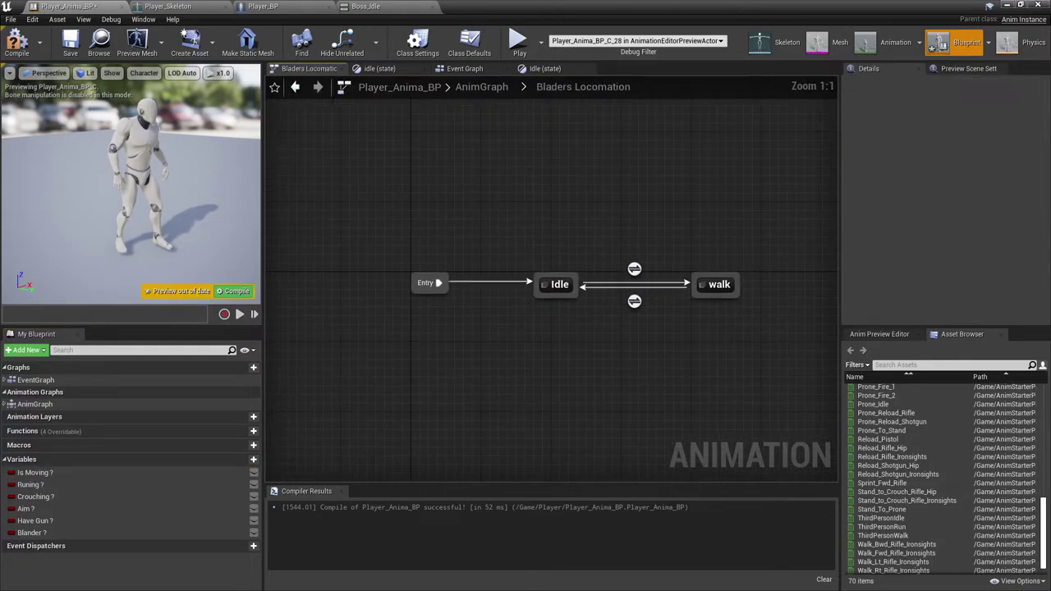
- In the walk to Idle rule, connect Is Moving ? through a NOT node to Can Enter Transition, and return to Bladers Locomation
double_click(633, 301)
left_click_drag(37, 473, 316, 278)
left_click(339, 294)
left_click_drag(385, 288, 415, 283)
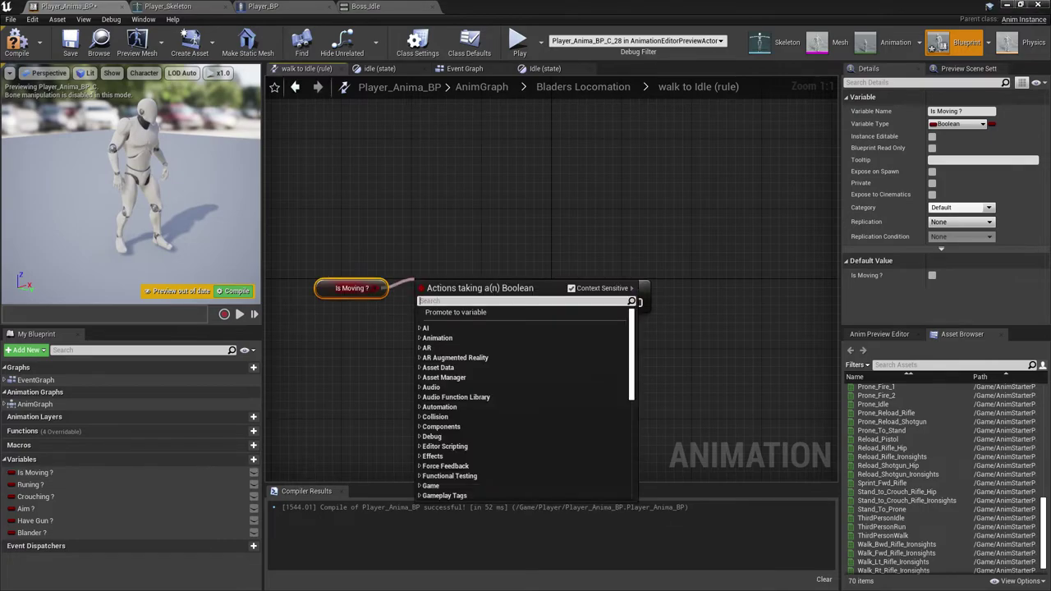
type("not")
key("Return")
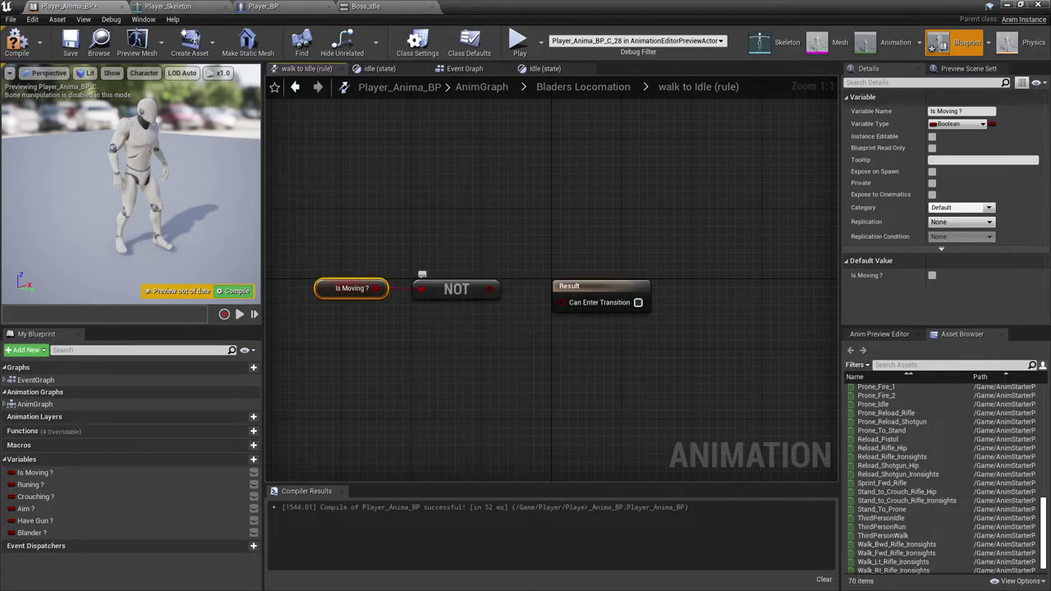
left_click_drag(585, 302, 586, 303)
left_click(583, 87)
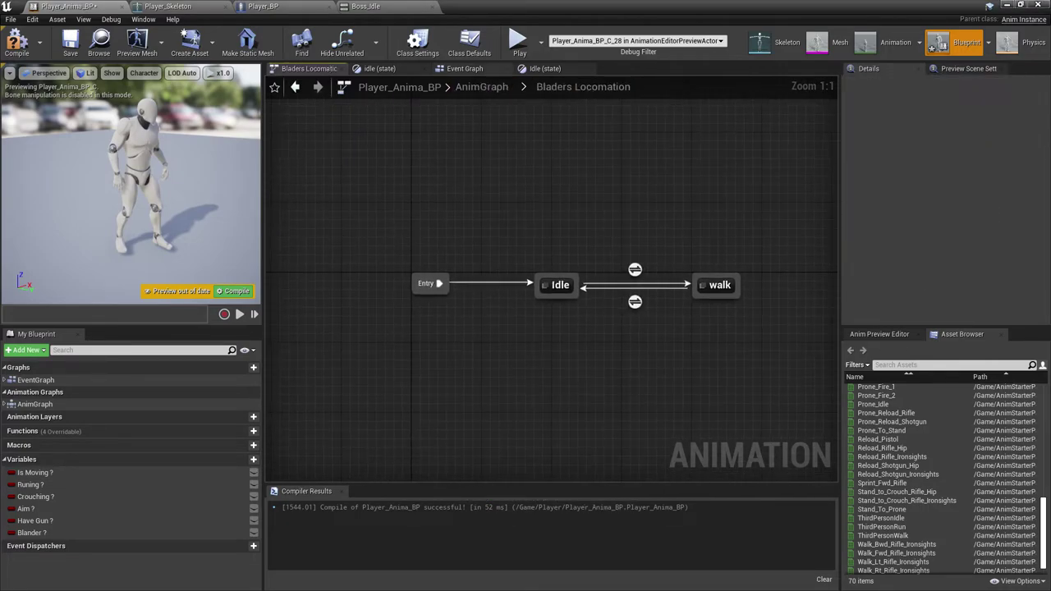
- Return to the AnimGraph, compile the blueprint, and reposition the Bladers Locomation node above the AIM Locomation data group
left_click(482, 87)
right_click_drag(493, 180, 553, 216)
left_click(17, 45)
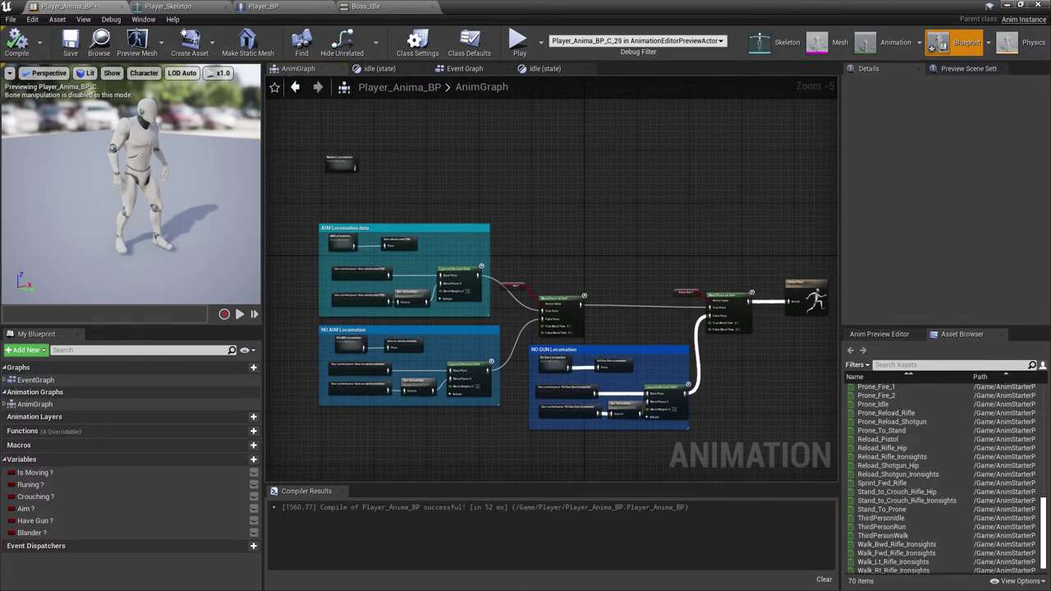
scroll(297, 176, "up", 5)
left_click_drag(399, 140, 513, 149)
right_click_drag(559, 189, 424, 182)
scroll(574, 203, "down", 2)
right_click_drag(349, 323, 444, 239)
scroll(496, 267, "up", 2)
left_click_drag(387, 215, 610, 387)
right_click_drag(591, 328, 607, 459)
left_click(566, 251)
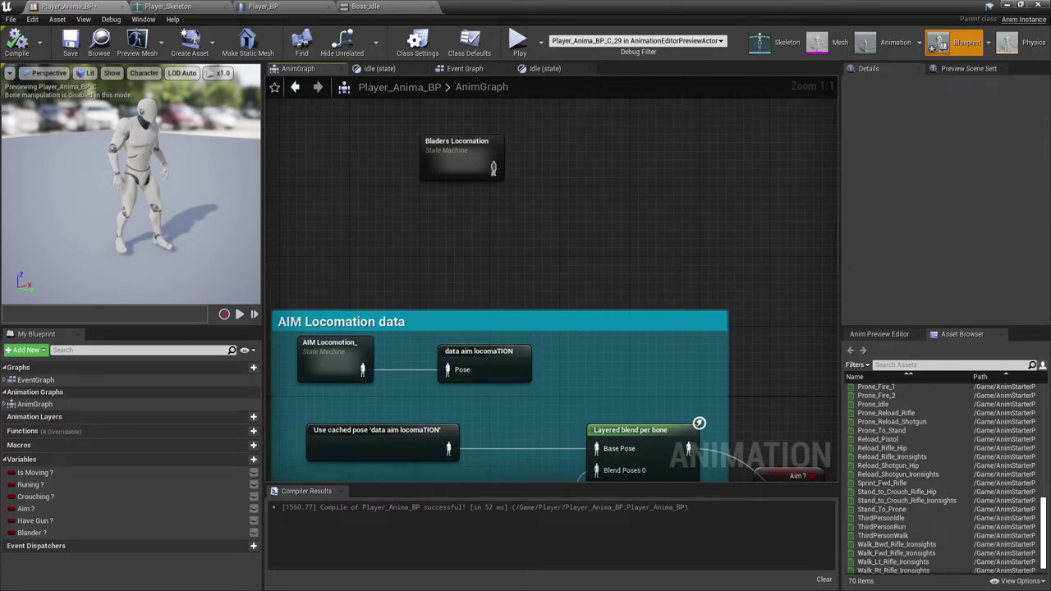
- Add a new saved cached pose fed by the Bladers Locomation state machine
left_click_drag(493, 168, 589, 170)
type("save")
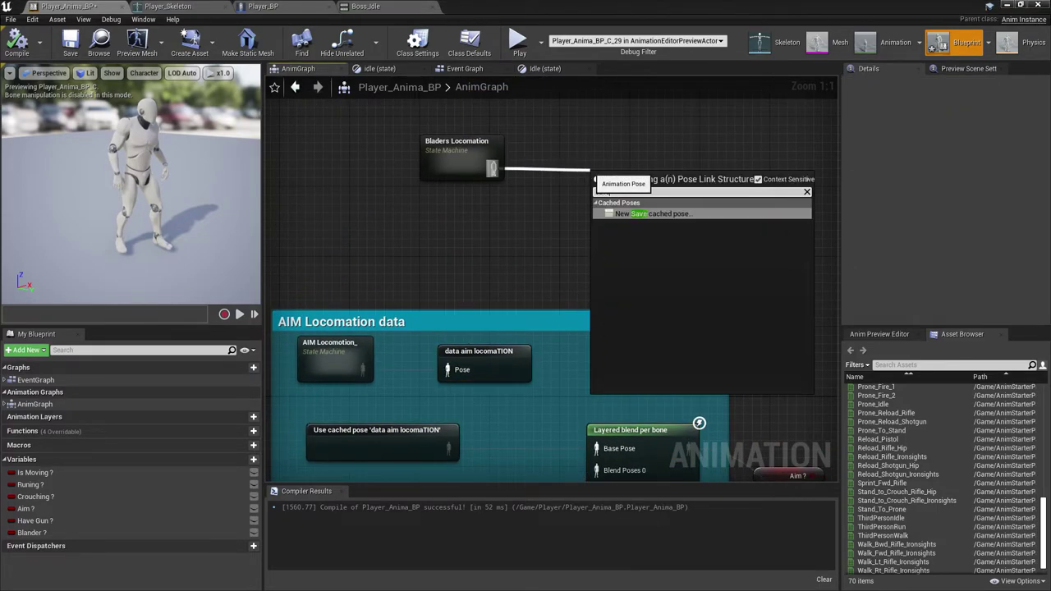
key("Return")
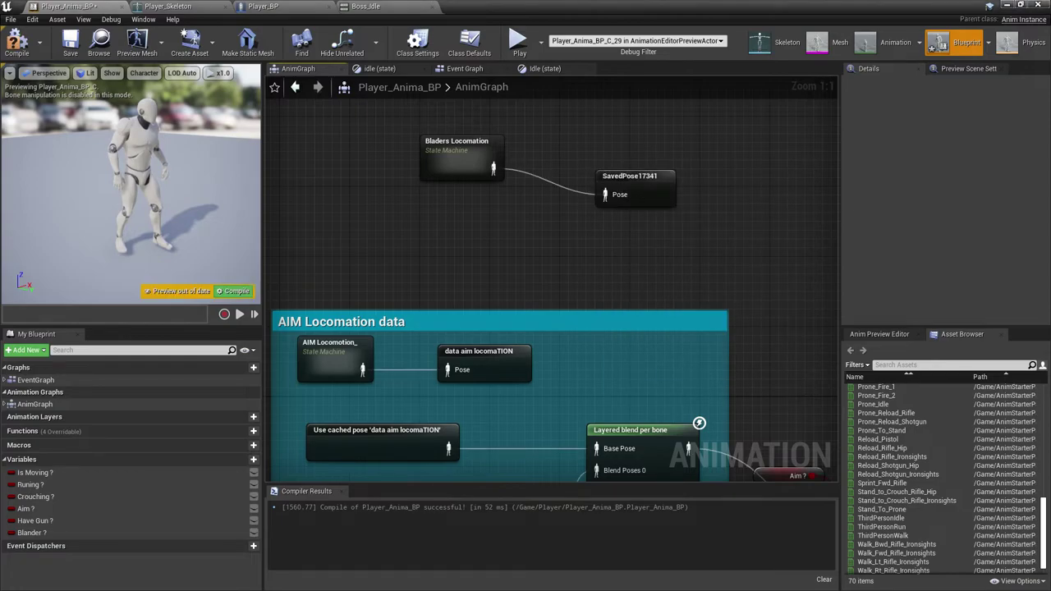
- Rename the saved cached pose as Blander Locomation, align it with the state machine, and move both nodes farther up
left_click(605, 170)
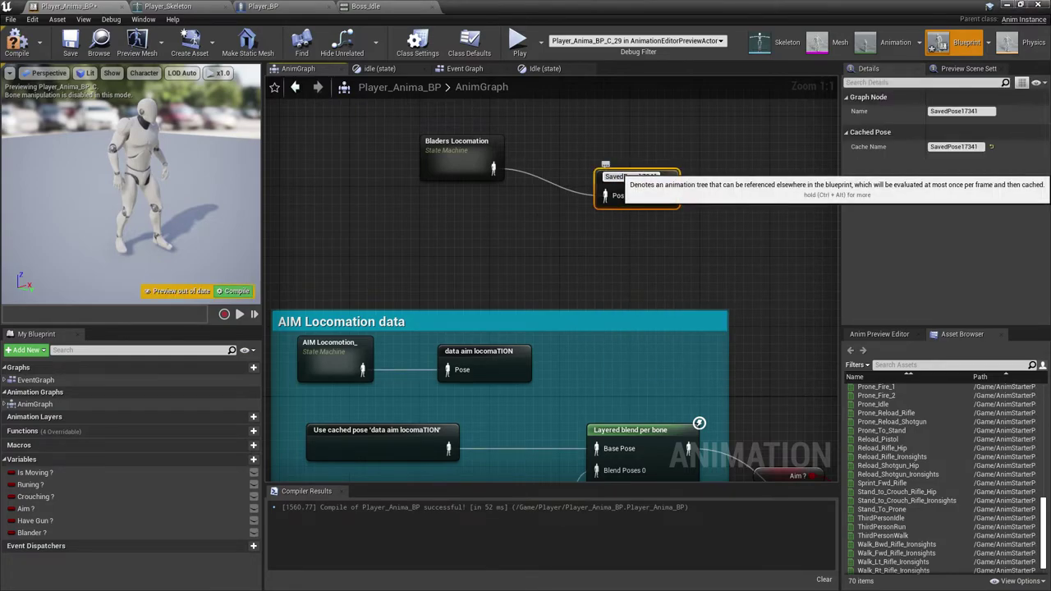
key("BackSpace")
key("BackSpace")
key("BackSpace")
key("BackSpace")
key("BackSpace")
key("BackSpace")
key("BackSpace")
key("BackSpace")
key("BackSpace")
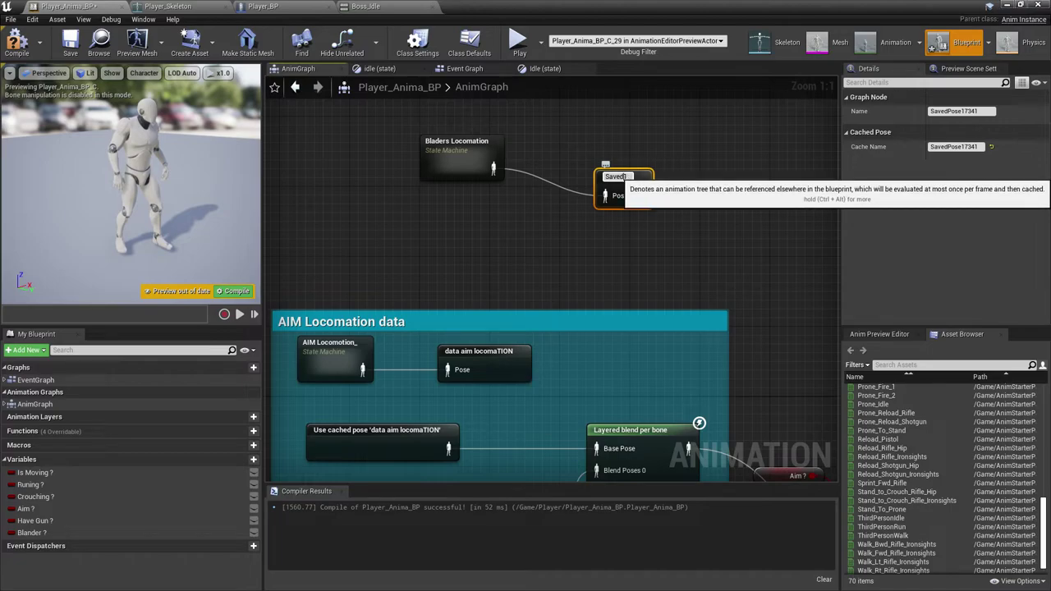
key("BackSpace")
key("BackSpace")
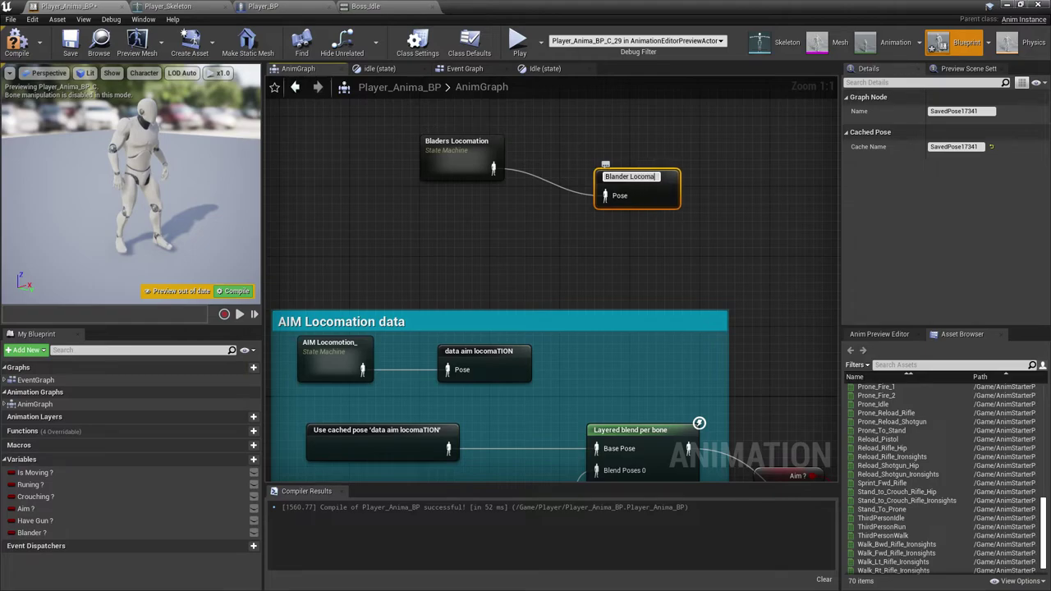
key("Return")
left_click_drag(615, 179, 607, 154)
right_click_drag(526, 222, 543, 304)
left_click_drag(438, 178, 636, 246)
left_click_drag(492, 222, 394, 125)
- Add a Use cached pose 'Blander Locomation' node below the state machine and duplicate it
right_click(453, 239)
type("bnalde")
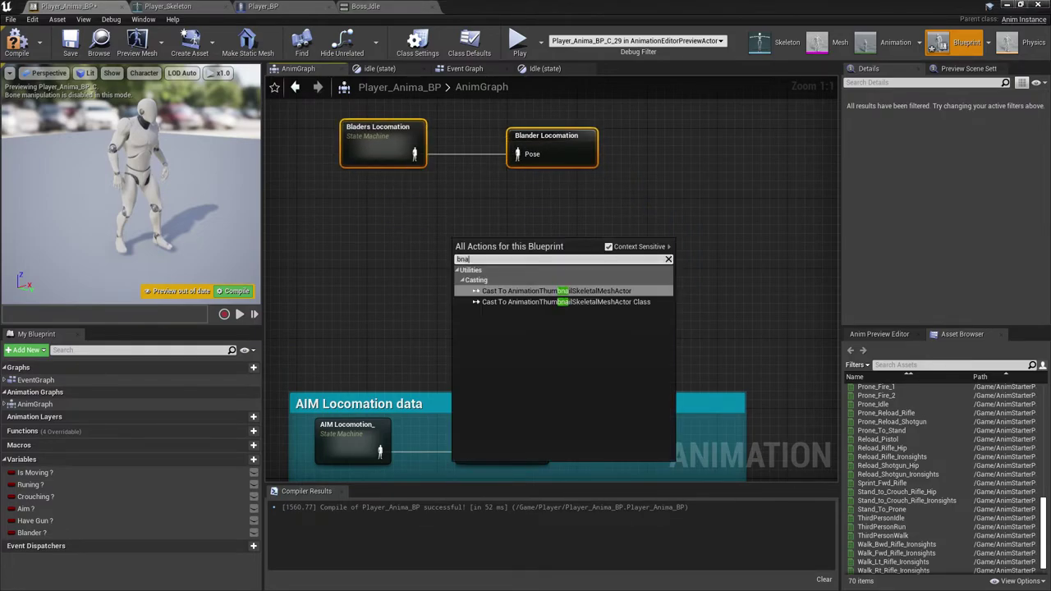
key("BackSpace")
key("BackSpace")
key("BackSpace")
key("BackSpace")
key("BackSpace")
type("bna")
key("BackSpace")
key("BackSpace")
key("BackSpace")
type("balde")
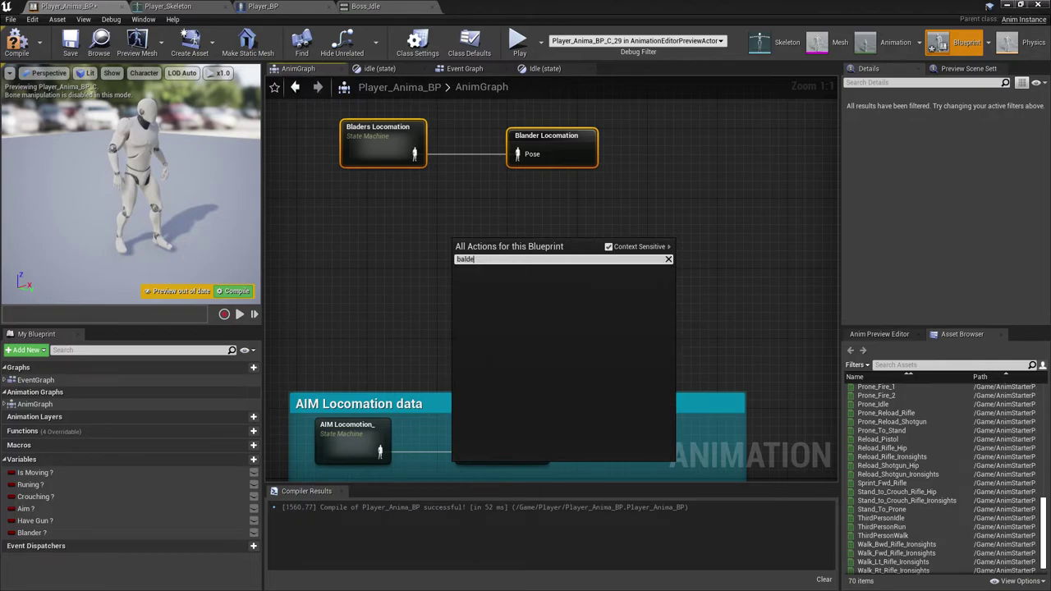
key("BackSpace")
key("BackSpace")
key("BackSpace")
type("lade")
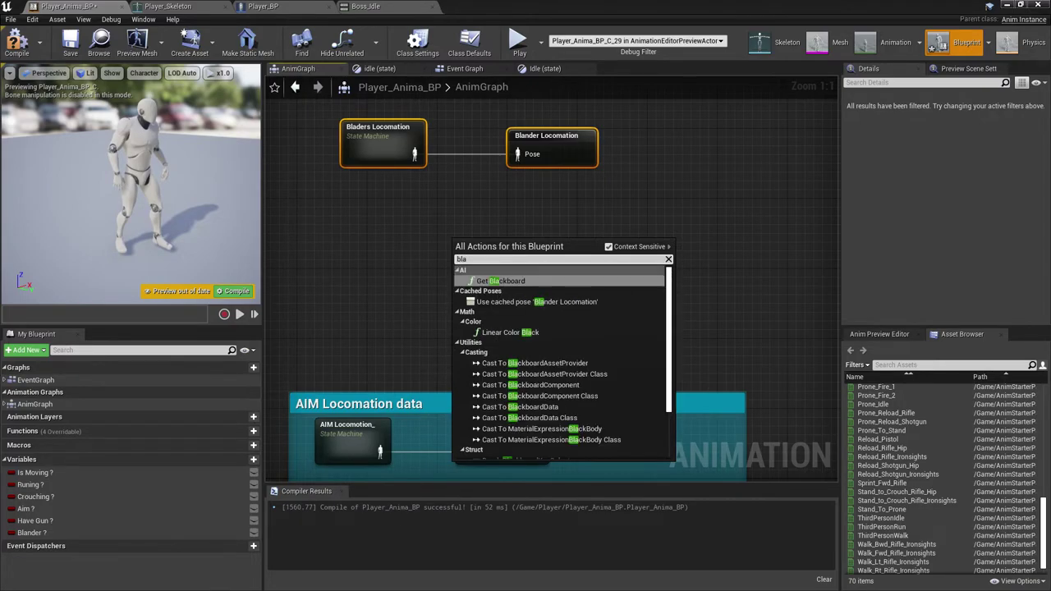
key("BackSpace")
key("BackSpace")
key("BackSpace")
type("a")
left_click(546, 301)
left_click_drag(510, 255, 383, 283)
key("ctrl+w")
- Copy the Slot 'DefaultSlot' node from the AIM group and connect the second Blander Locomation cached pose to its Source
right_click_drag(476, 345, 477, 200)
left_click(547, 435)
key("ctrl+w")
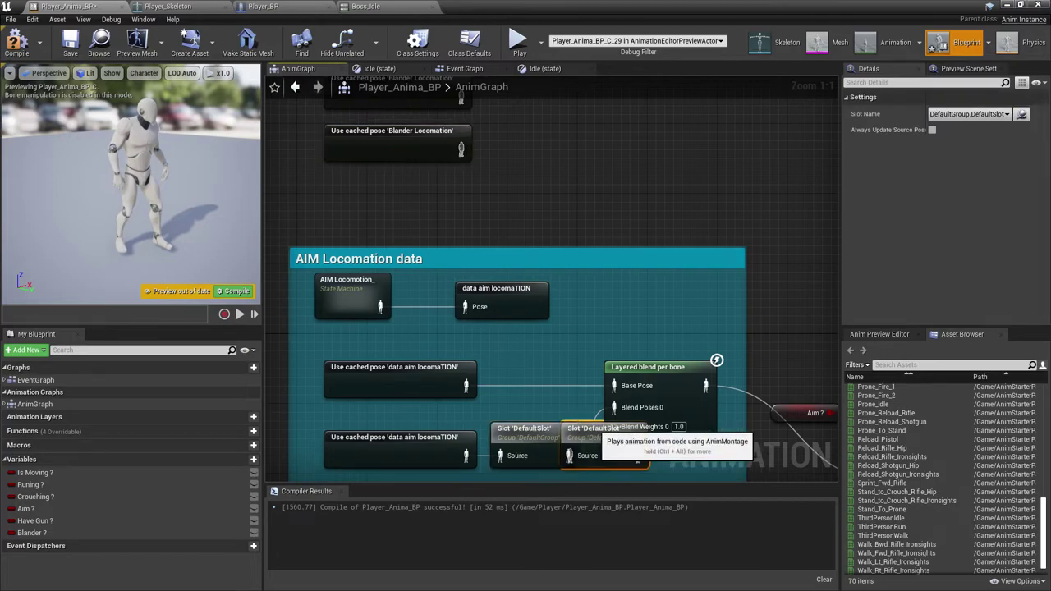
left_click_drag(597, 438, 527, 131)
left_click_drag(461, 150, 500, 157)
left_click_drag(527, 143, 536, 135)
right_click_drag(536, 135, 479, 175)
- Duplicate Layered blend per bone, connecting the first Blander Locomation cached pose to Base Pose and the slot to Blend Poses 0
left_click(627, 416)
key("ctrl+w")
left_click_drag(698, 437, 647, 122)
right_click_drag(646, 121, 632, 221)
left_click(566, 341)
left_click_drag(390, 237, 505, 289)
left_click_drag(672, 230, 627, 229)
left_click(780, 271)
- Duplicate the Blend Poses by bool node driven by Have Gun ? and place the copy above the original
scroll(600, 208, "down", 2)
right_click_drag(804, 274, 527, 156)
right_click_drag(761, 402, 444, 291)
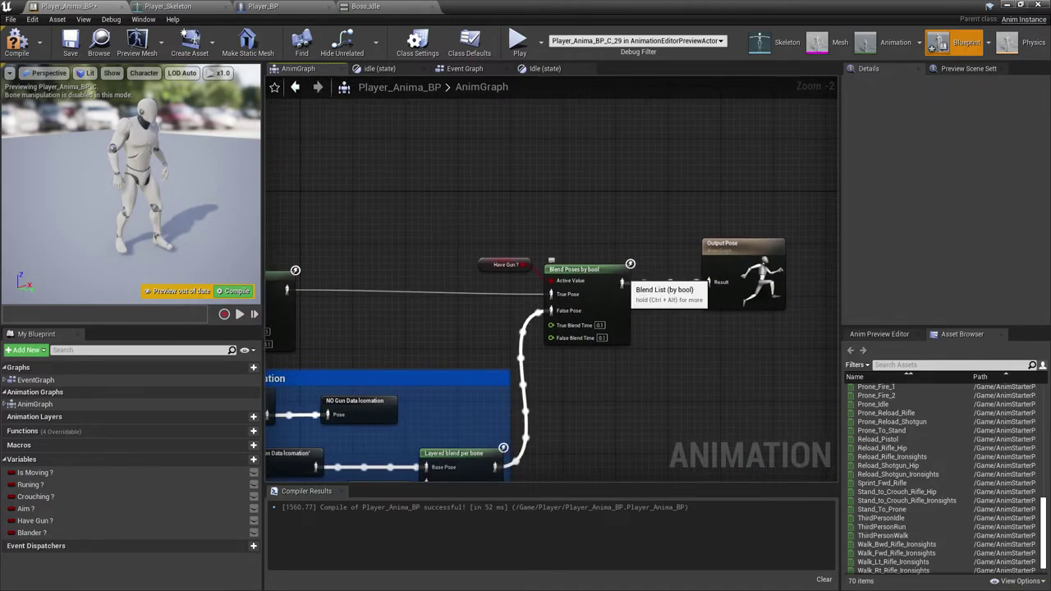
left_click_drag(623, 285, 709, 281)
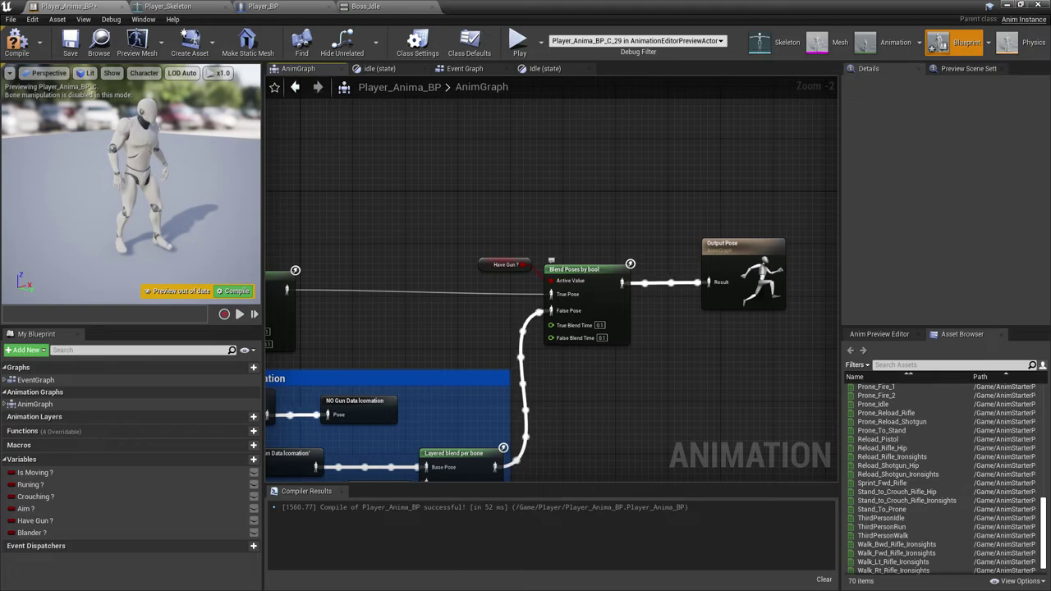
left_click(591, 271)
key("ctrl+c")
key("ctrl+v")
left_click_drag(713, 331, 387, 138)
right_click_drag(387, 138, 597, 212)
right_click_drag(440, 184, 381, 142)
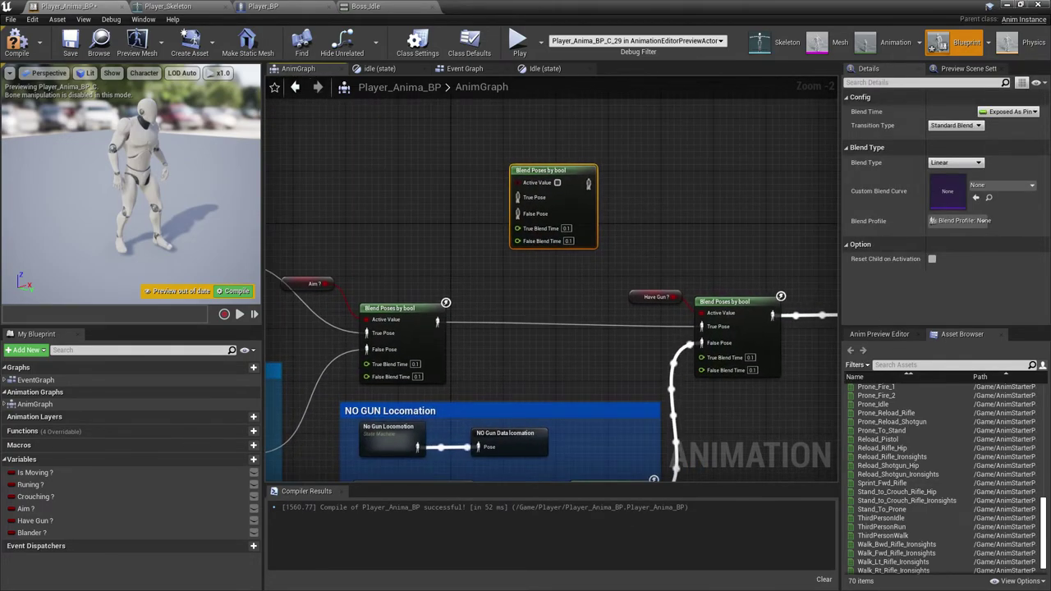
right_click_drag(641, 263, 580, 249)
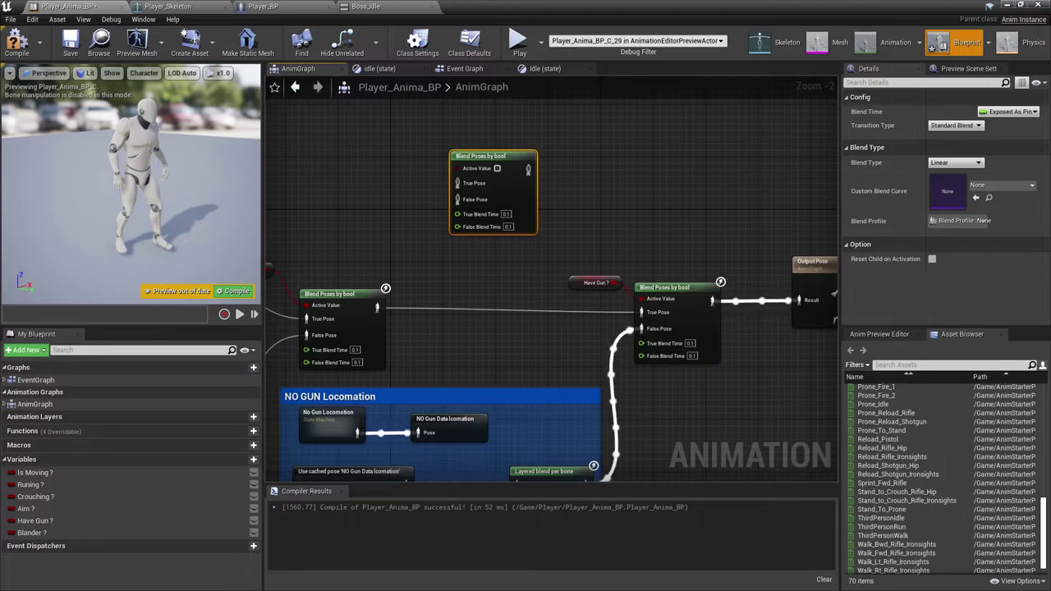
right_click_drag(480, 270, 457, 286)
left_click_drag(474, 205, 659, 205)
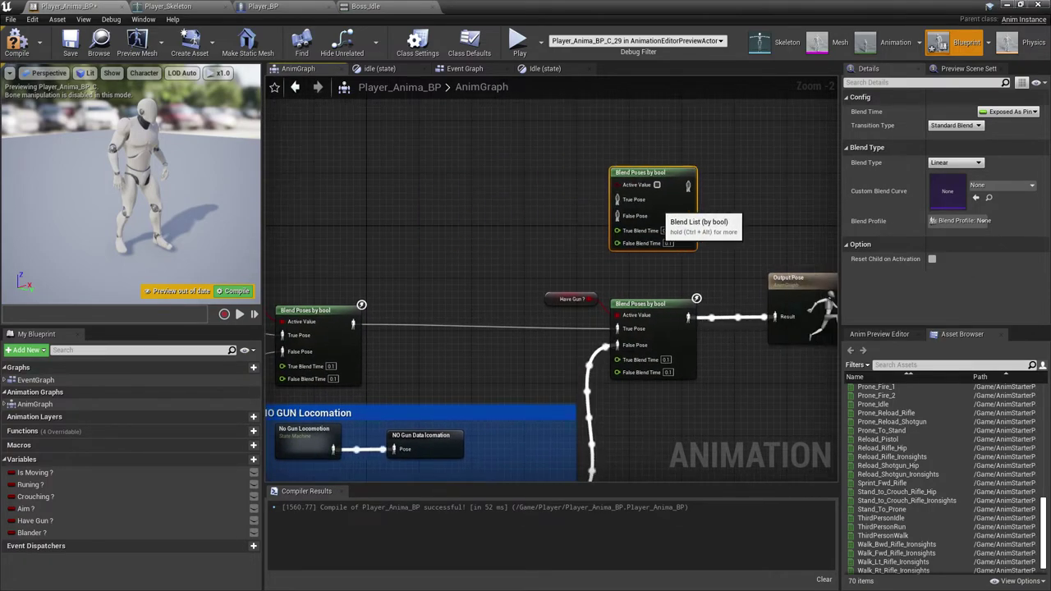
- Place the new blend before Output Pose, connecting the Have Gun ? blend to False Pose and the Blander layered blend to True Pose
right_click_drag(659, 205, 467, 204)
left_click_drag(613, 283, 705, 277)
left_click_drag(501, 220, 633, 331)
left_click_drag(495, 316, 569, 311)
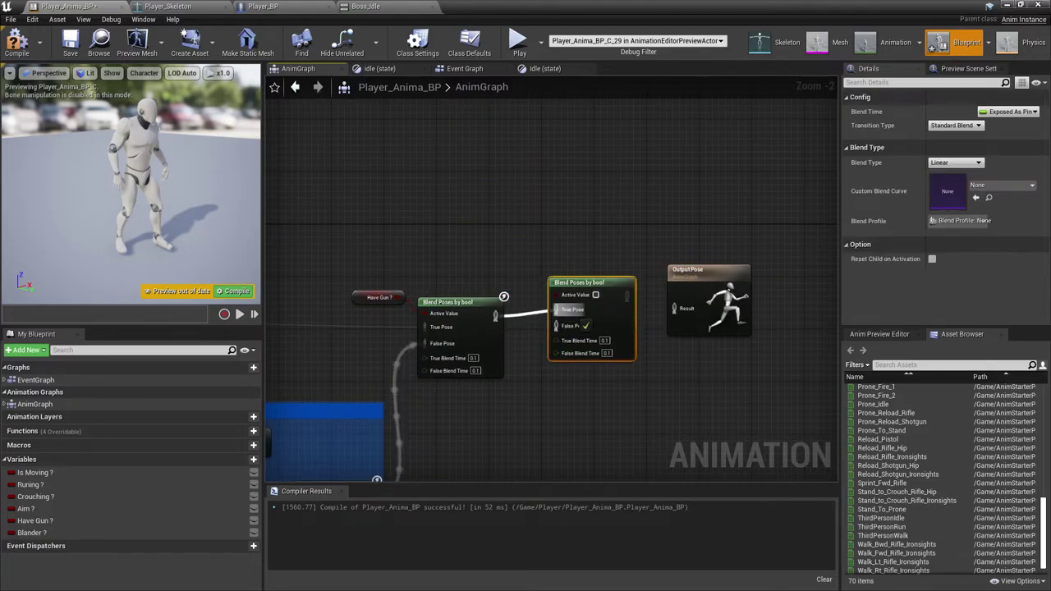
right_click_drag(279, 151, 673, 289)
left_click_drag(444, 187, 542, 425)
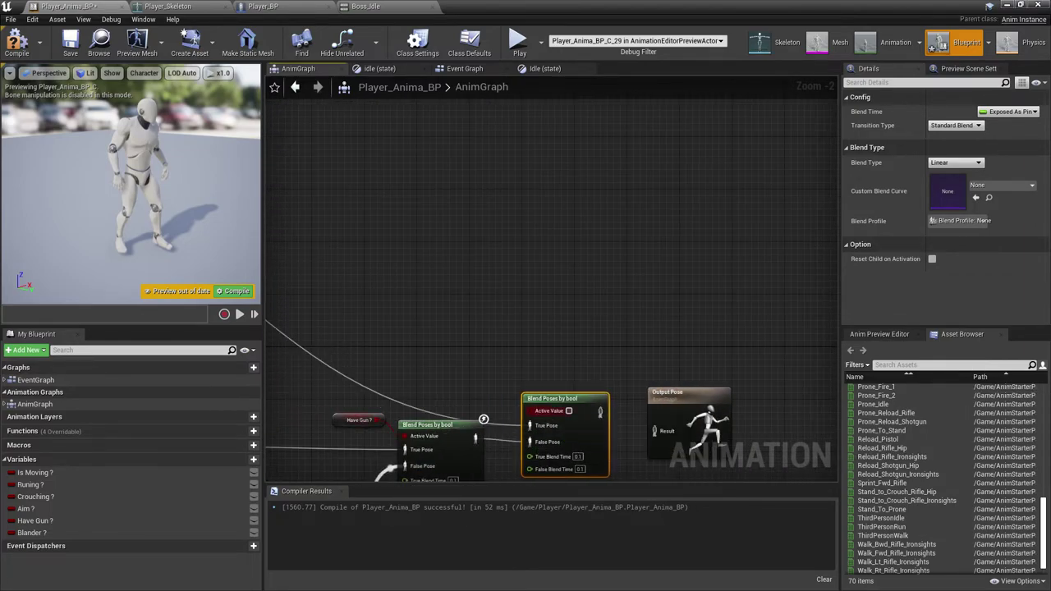
- Connect the Blander ? variable to the new blend's Active Value and the blend's output to the Output Pose Result
right_click_drag(552, 408, 649, 318)
left_click_drag(41, 533, 631, 322)
left_click_drag(567, 323, 567, 285)
right_click_drag(616, 263, 530, 248)
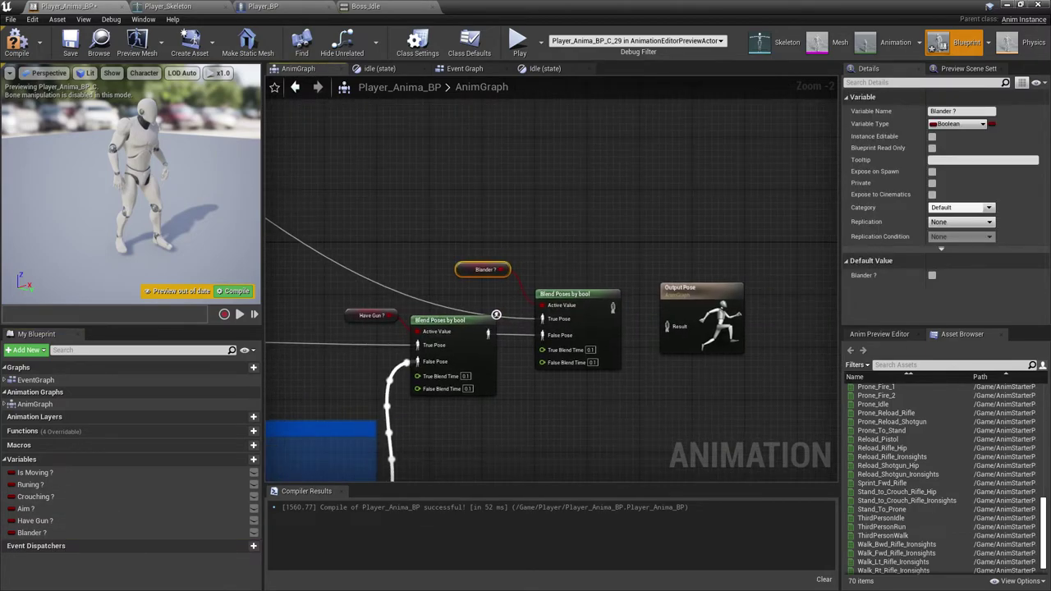
left_click_drag(613, 308, 684, 281)
- Group the Bladers nodes in a comment titled Blader Locomation, colour it pale cyan (B8F9FFFF), and compile the blueprint
right_click_drag(344, 230, 768, 310)
left_click_drag(357, 118, 820, 326)
key("c")
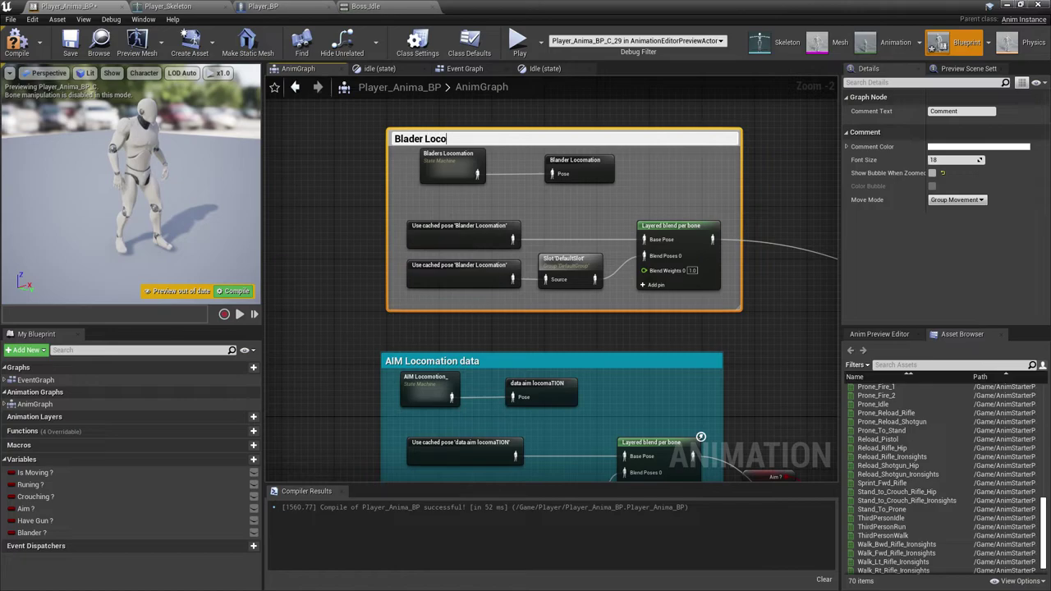
key("Return")
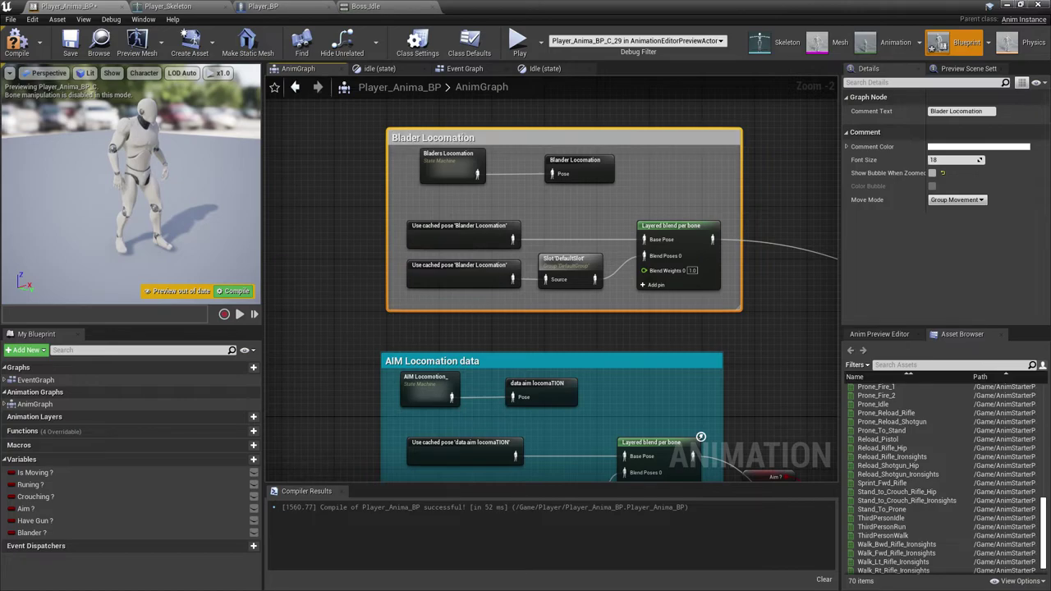
left_click(940, 147)
left_click_drag(743, 235, 742, 235)
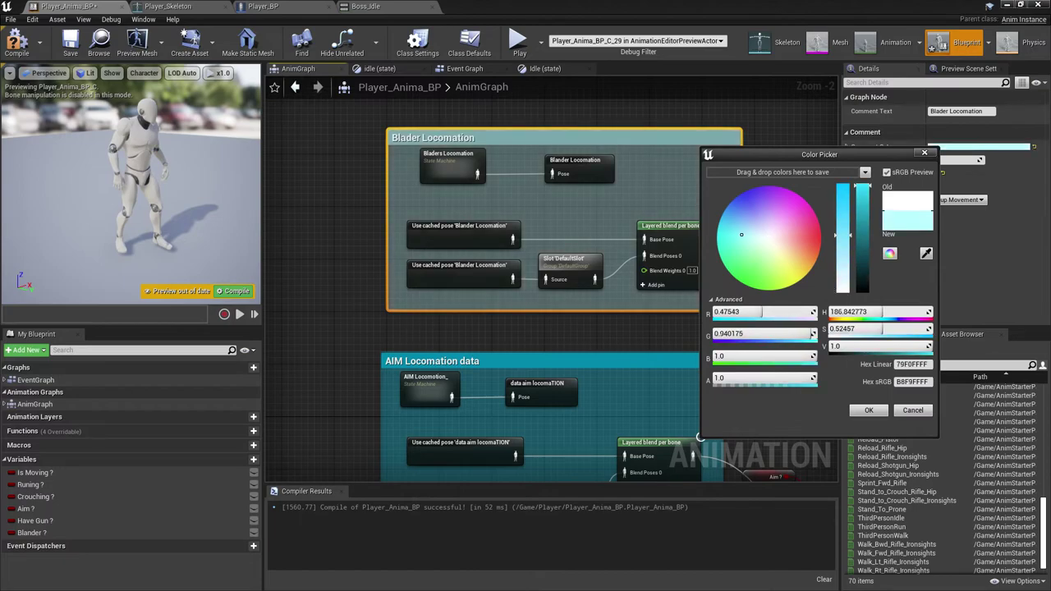
left_click(869, 410)
left_click(776, 336)
right_click_drag(776, 336, 441, 277)
left_click(17, 42)
right_click_drag(526, 304, 513, 266)
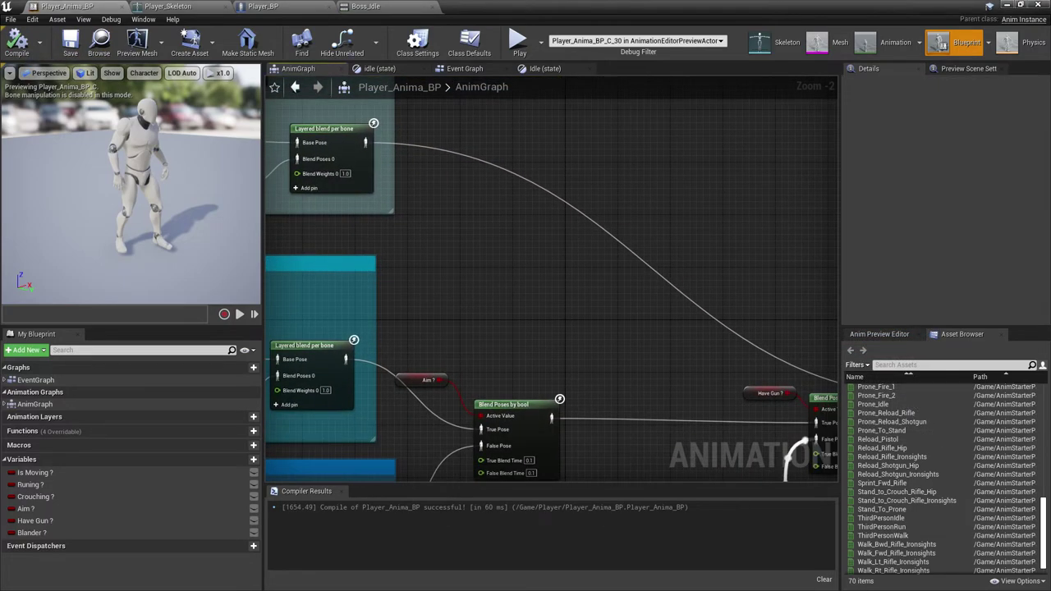
- In Player_BP, group the F key Have Gun ? nodes in a comment titled Pick and colour it bright cyan (00CEFFFF)
left_click(292, 8)
right_click_drag(444, 317, 481, 178)
left_click_drag(224, 392, 720, 143)
key("c")
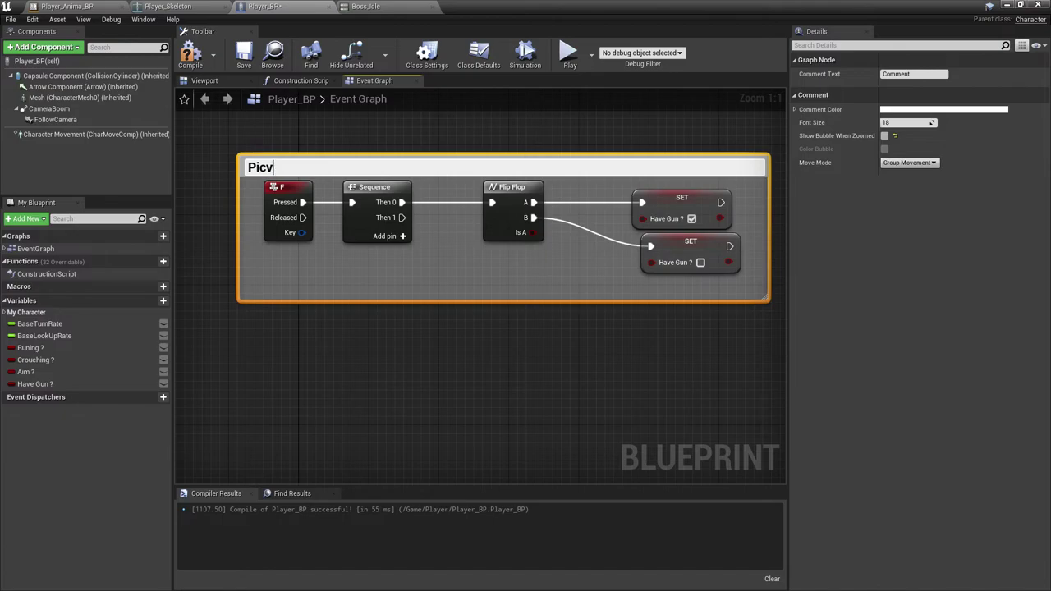
type("Pick")
key("Return")
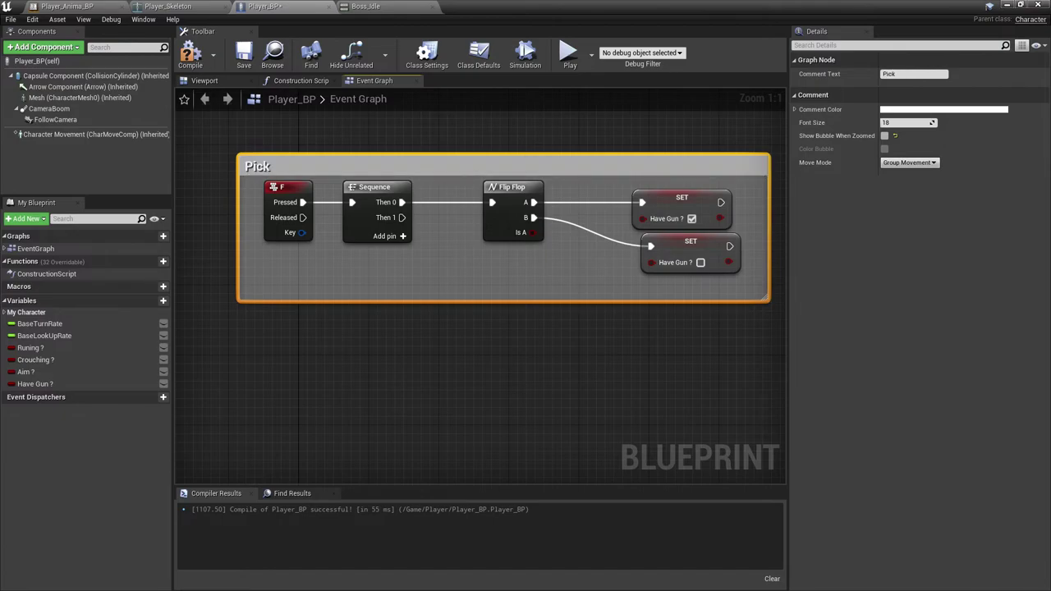
left_click(888, 109)
left_click_drag(696, 179, 670, 180)
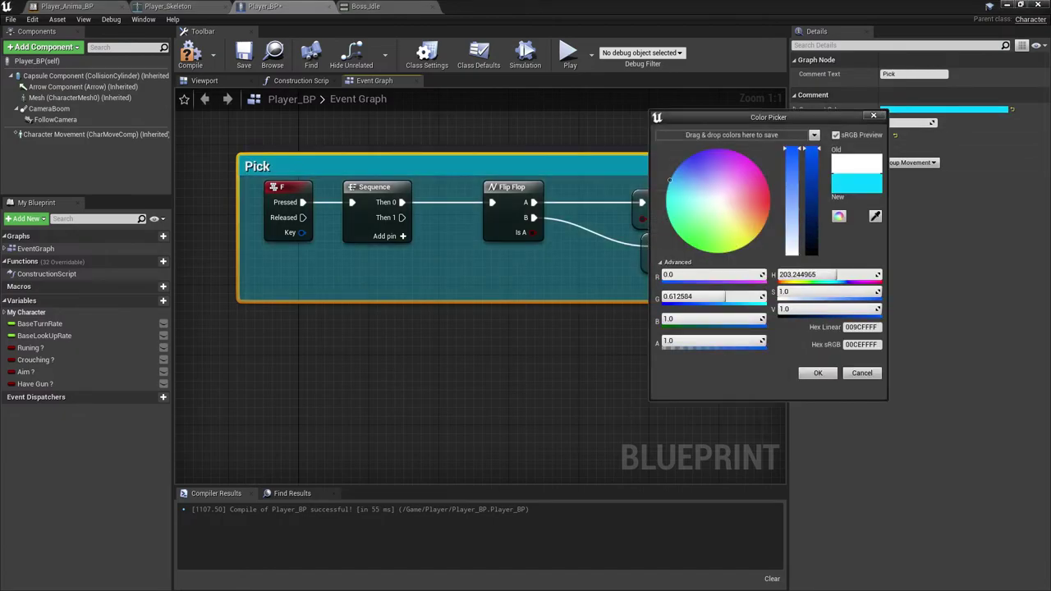
left_click(817, 373)
- Add a Boolean variable named "Blader ?" to Player_BP
right_click_drag(288, 401, 339, 269)
right_click(333, 270)
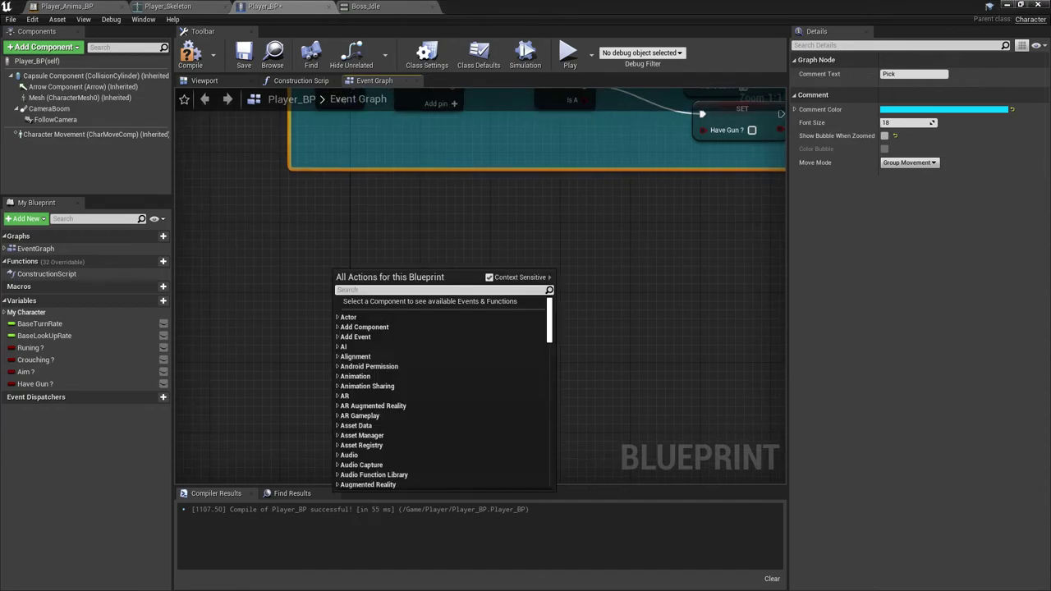
left_click(162, 300)
key("BackSpace")
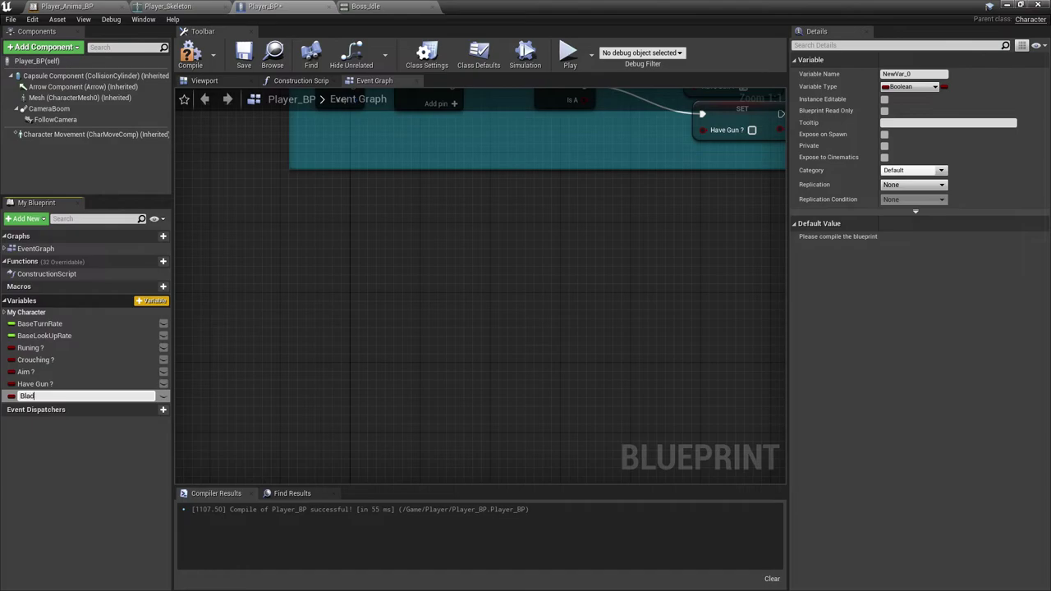
type("Blader ?")
key("Return")
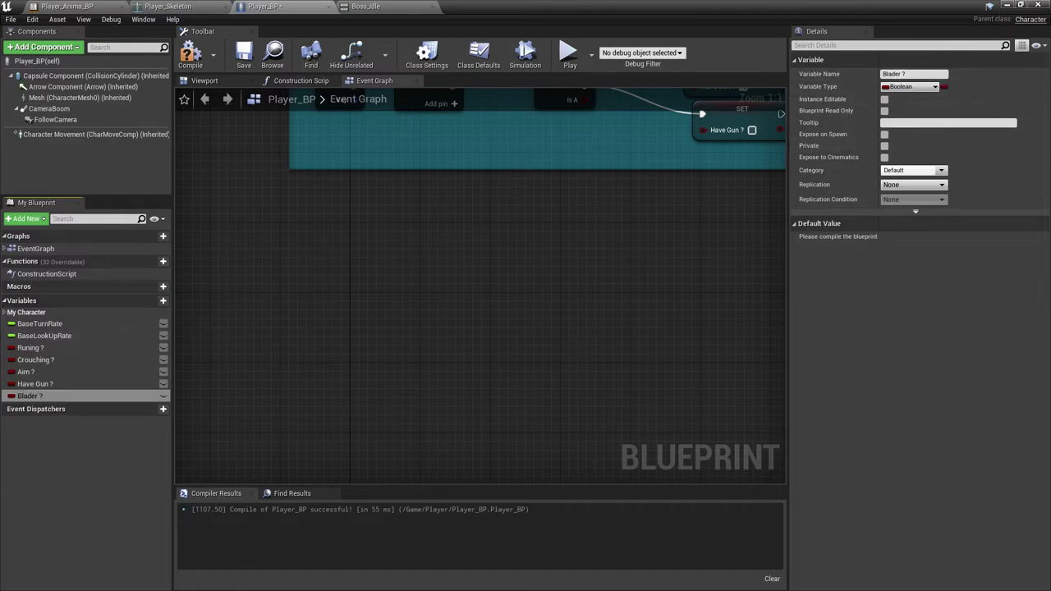
- Add two Set Blader ? nodes below the Pick comment, enabling Blader ? on the upper one
left_click_drag(38, 396, 536, 309)
left_click(564, 336)
left_click_drag(38, 396, 318, 400)
left_click_drag(540, 371, 536, 366)
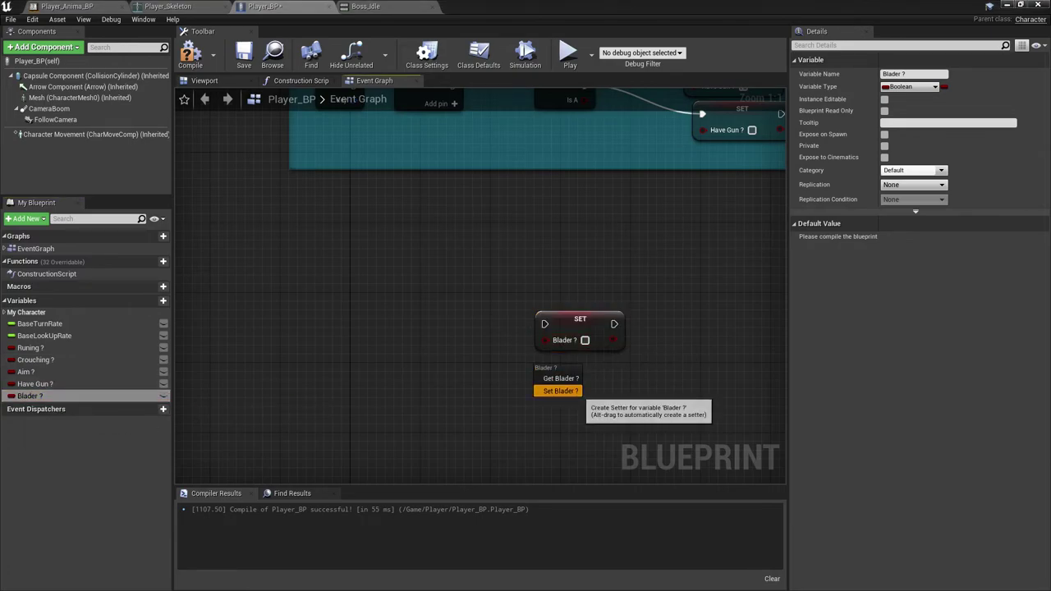
left_click(563, 387)
left_click(584, 340)
- Add a G keyboard event node beside the two Set Blader ? nodes
left_click(356, 278)
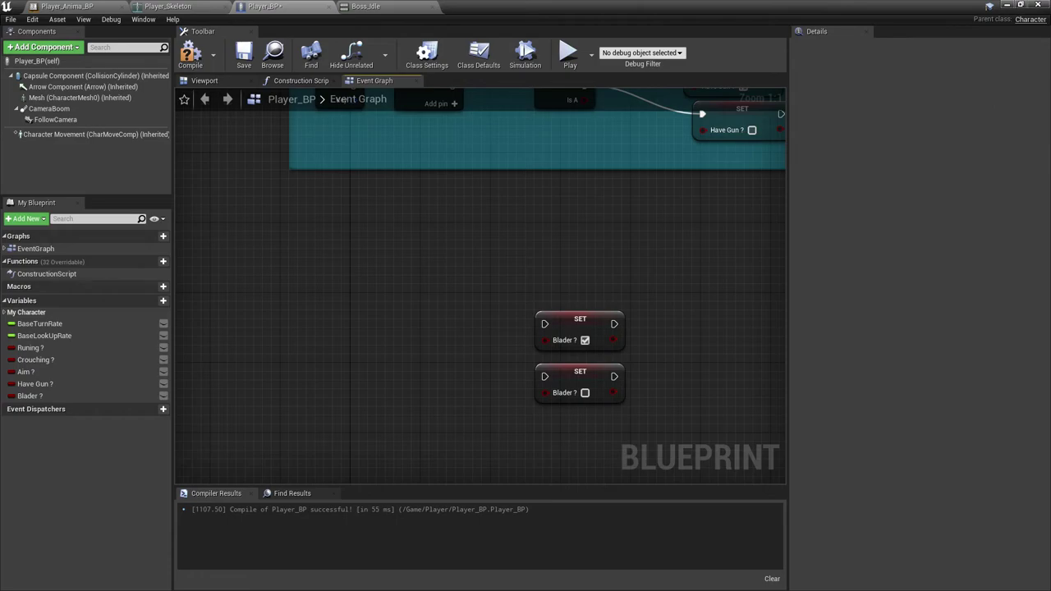
right_click(355, 278)
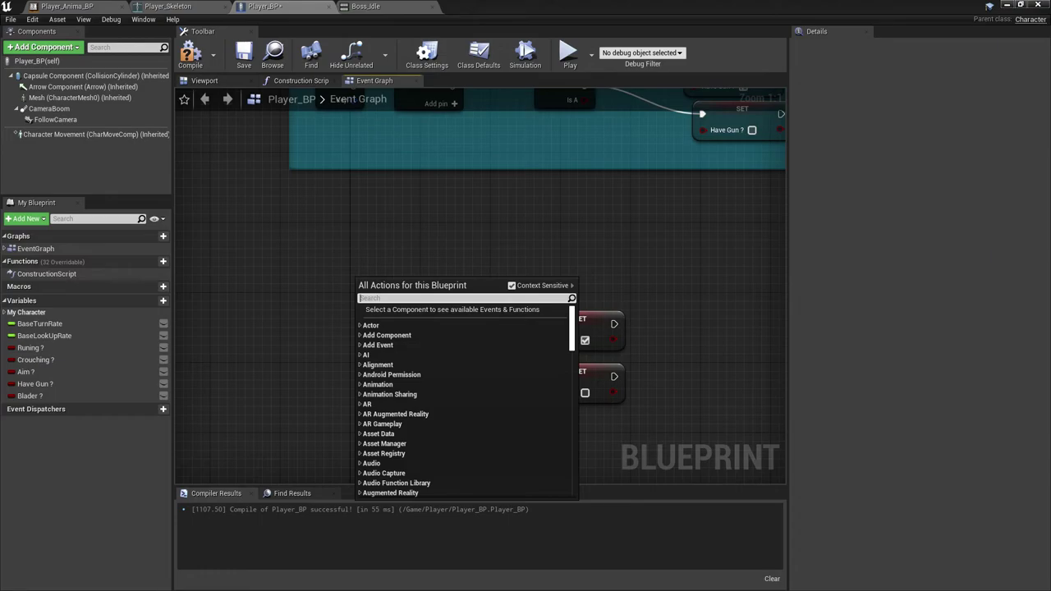
type("g ke")
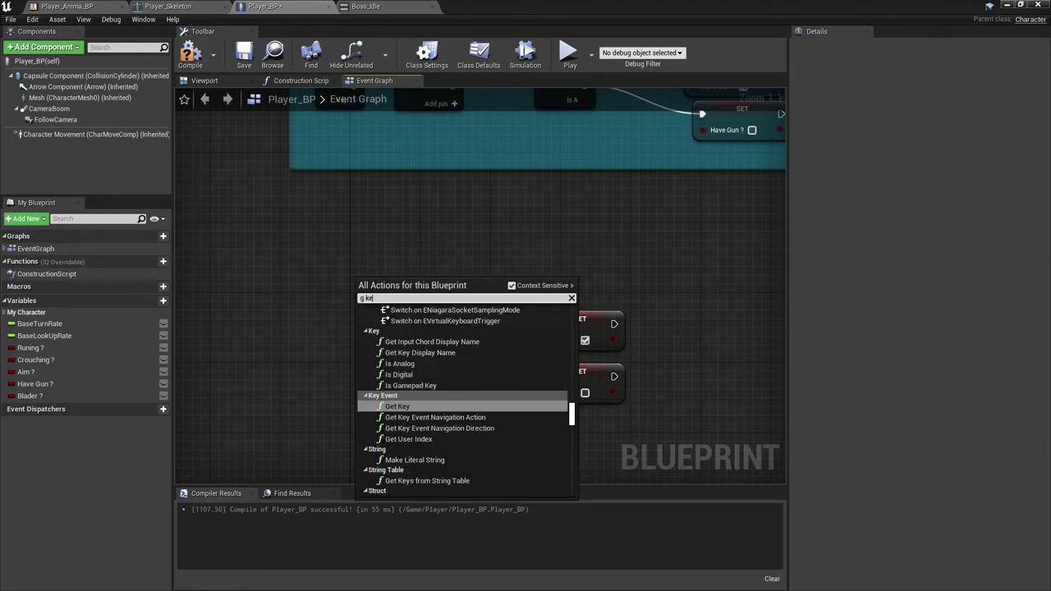
type("ybr")
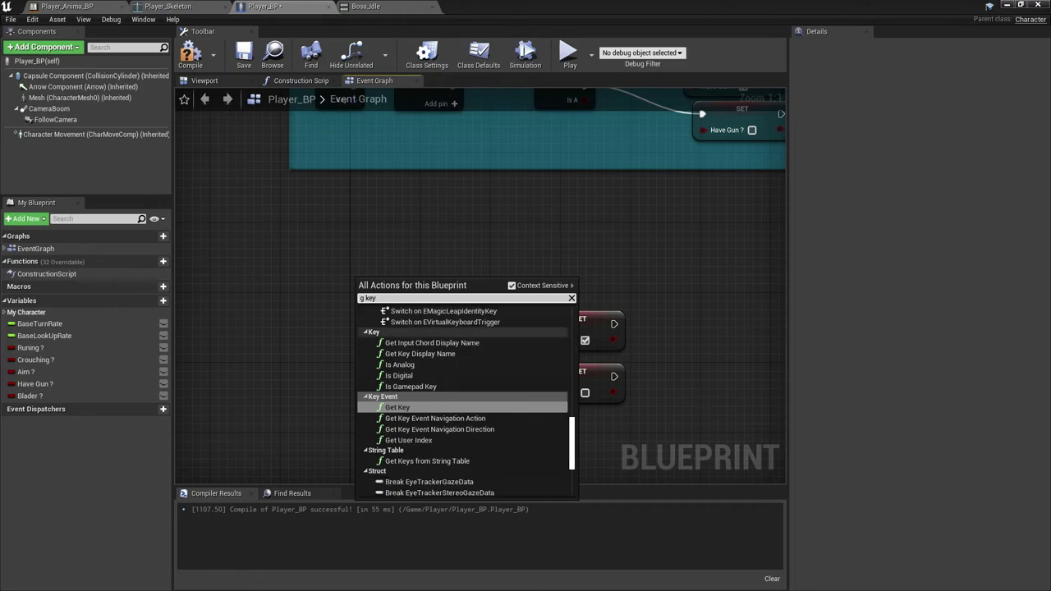
key("BackSpace")
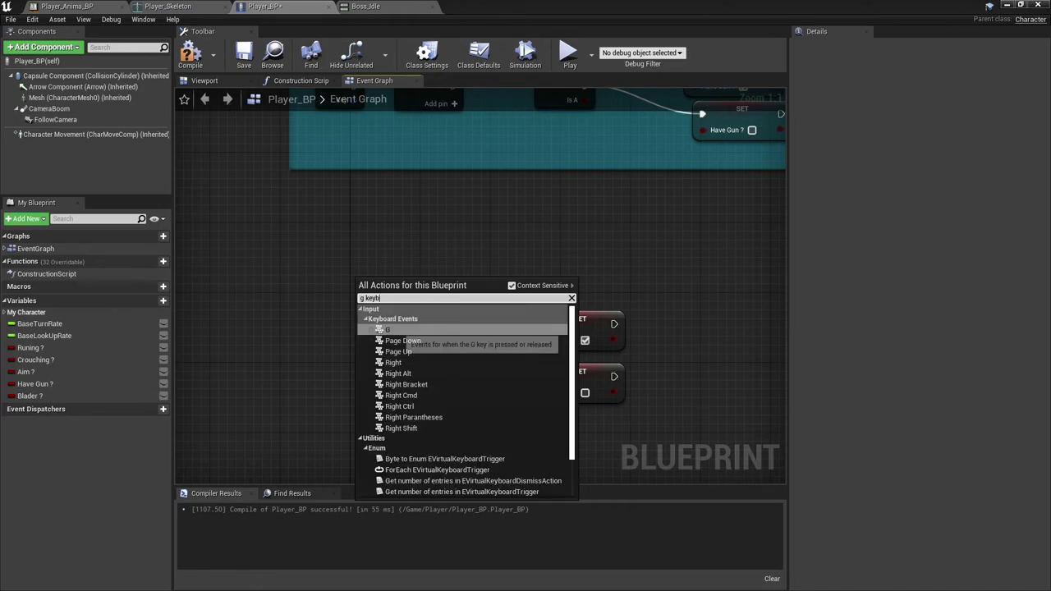
left_click(396, 330)
- Connect G's Pressed output to the enabled Set Blader ? node and Released to the disabled one, and compile and save Player_BP
left_click_drag(392, 285, 545, 325)
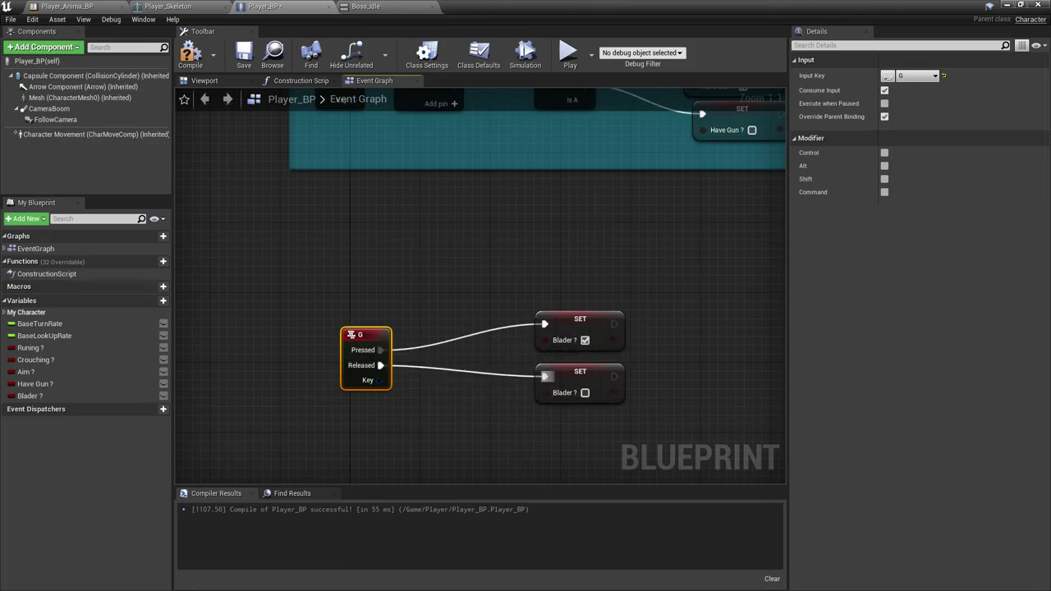
left_click(244, 55)
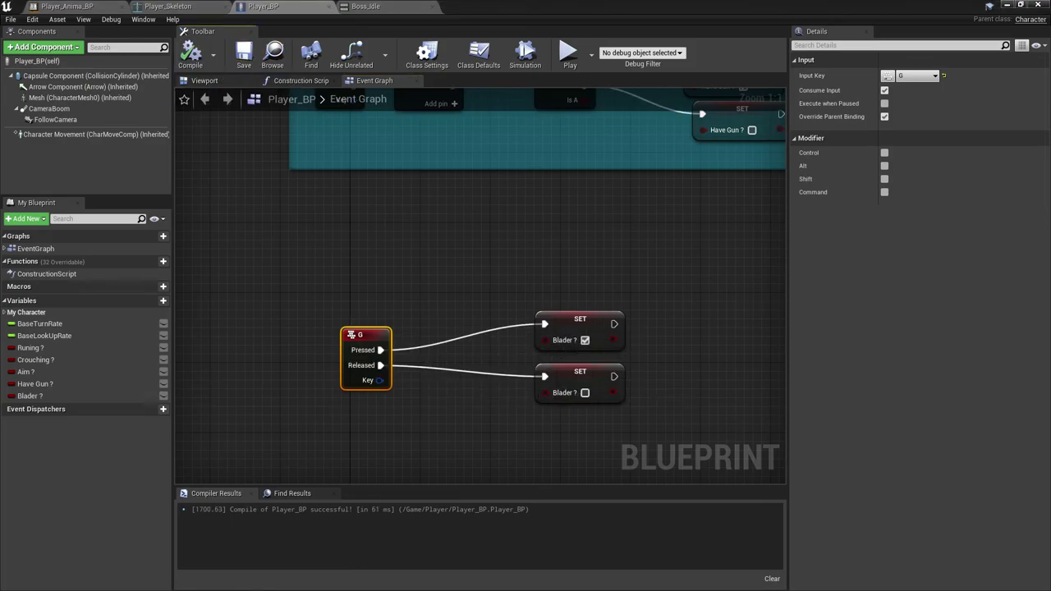
right_click_drag(460, 238, 413, 304)
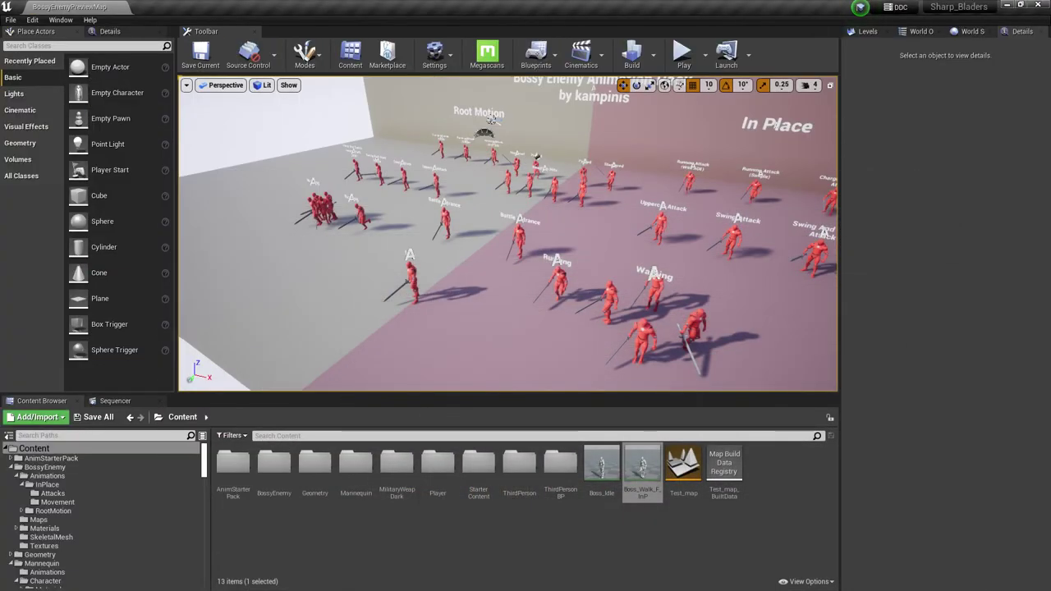
- Open Test_map and play-test the character's idle and walking animations
double_click(688, 467)
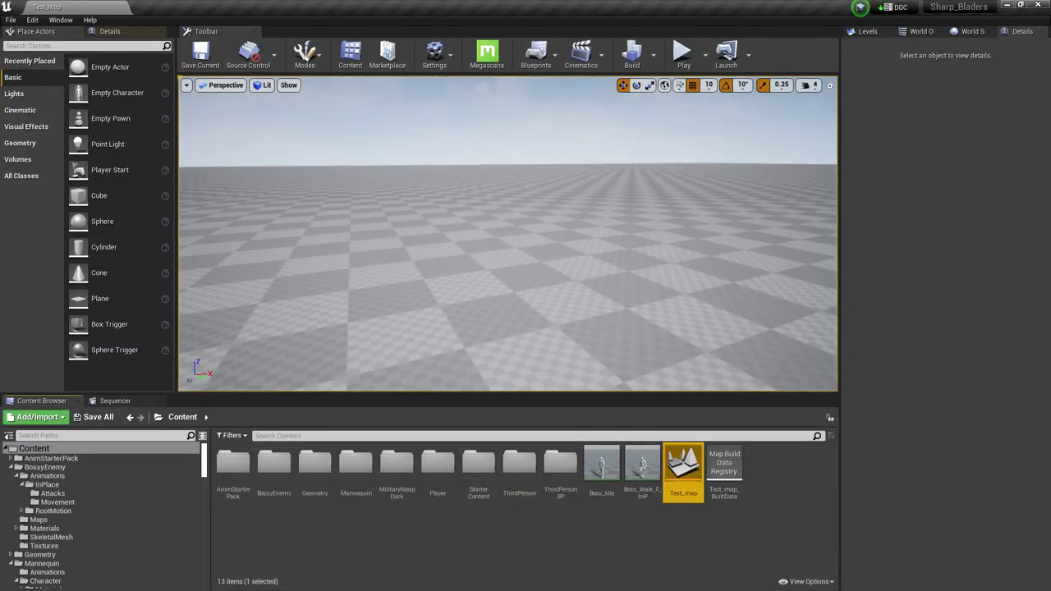
left_click(683, 55)
key("w")
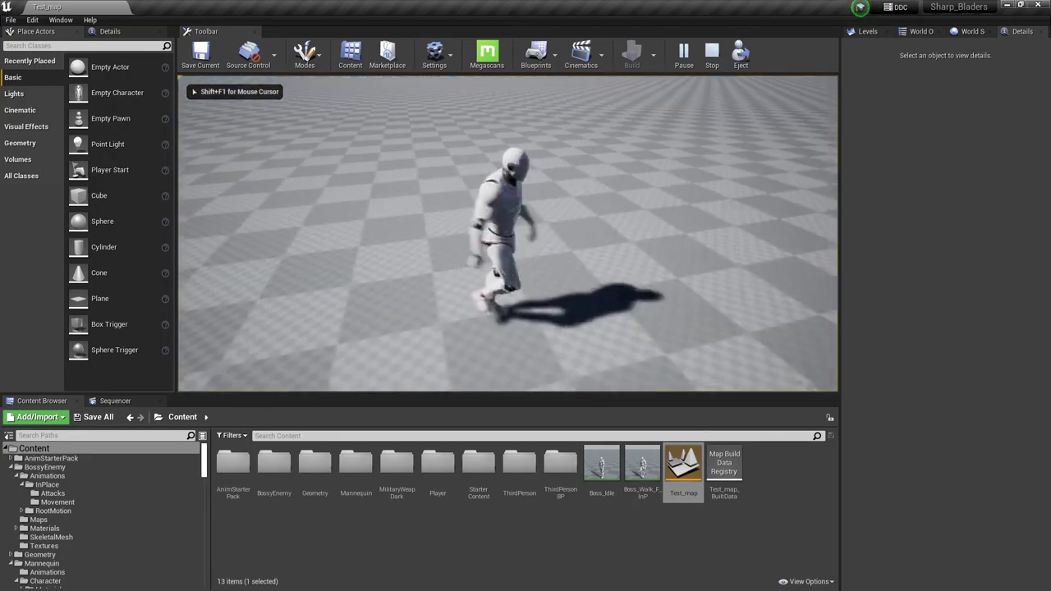
key("w")
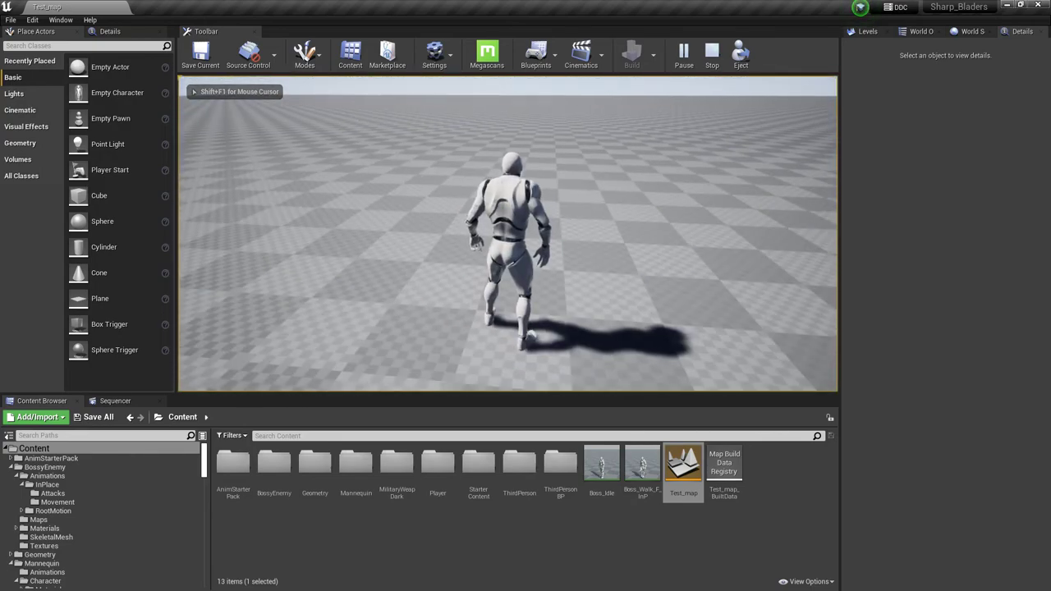
key("w")
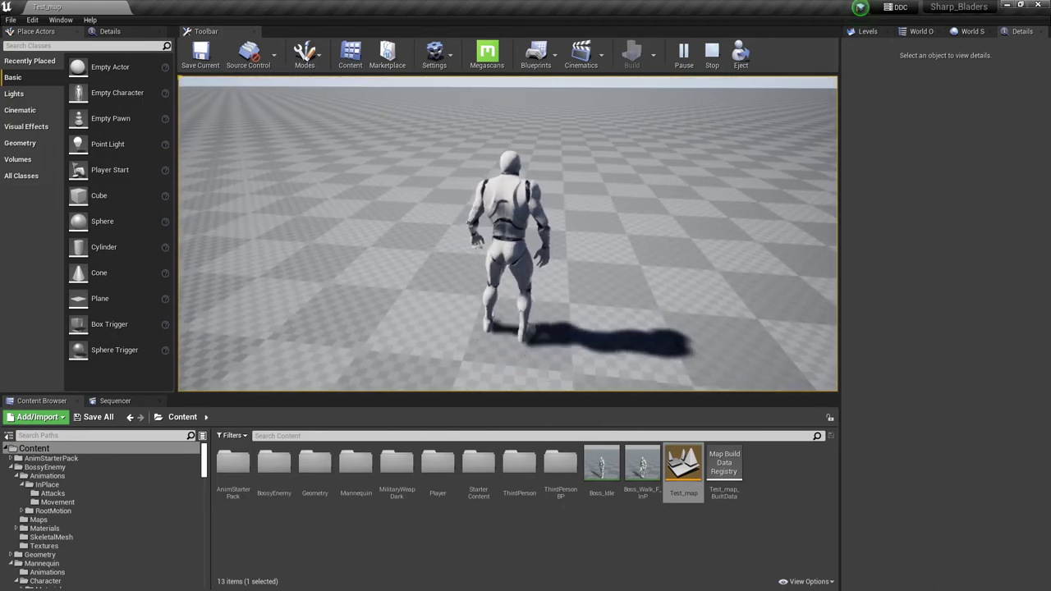
key("w")
key("Escape")
- In Player_Anima_BP's Event Graph, add a Get Blader ? node from the As Player BP output of the Player_BP cast
key("super")
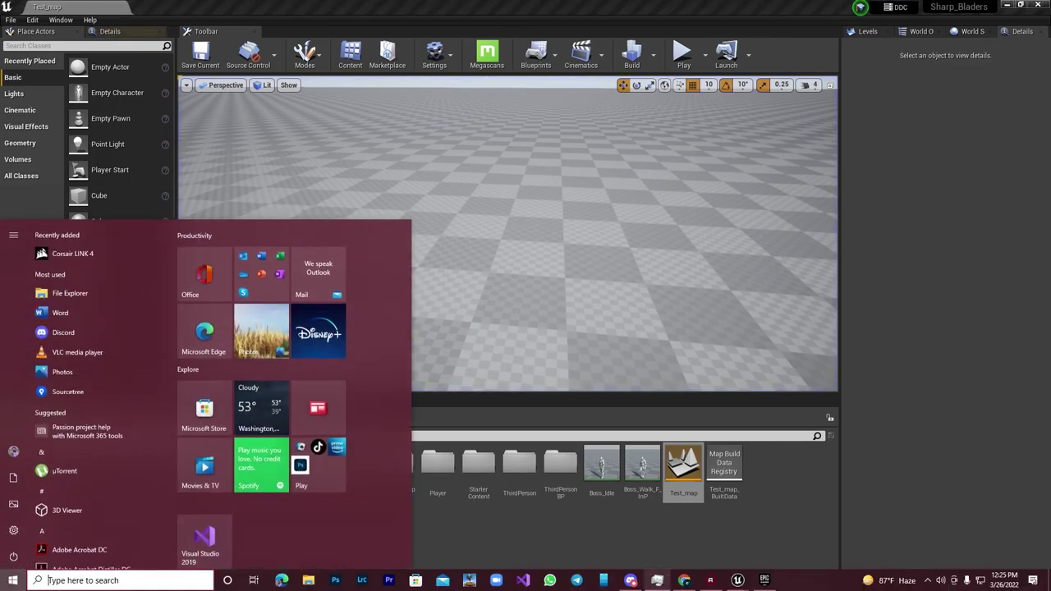
mouse_move(731, 580)
left_click(790, 530)
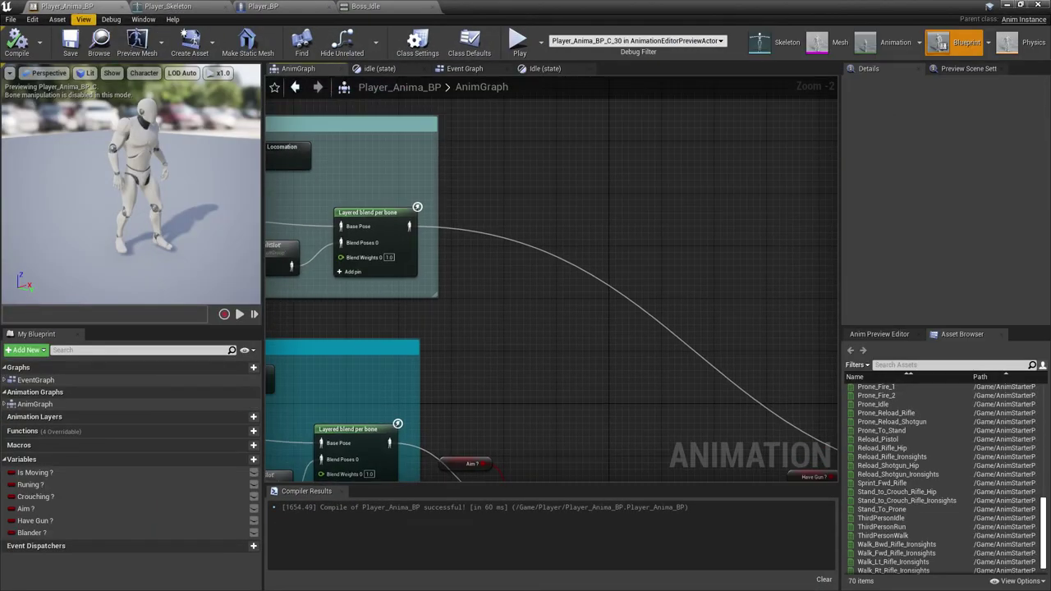
left_click(484, 69)
right_click_drag(522, 260, 585, 302)
scroll(584, 302, "up", 2)
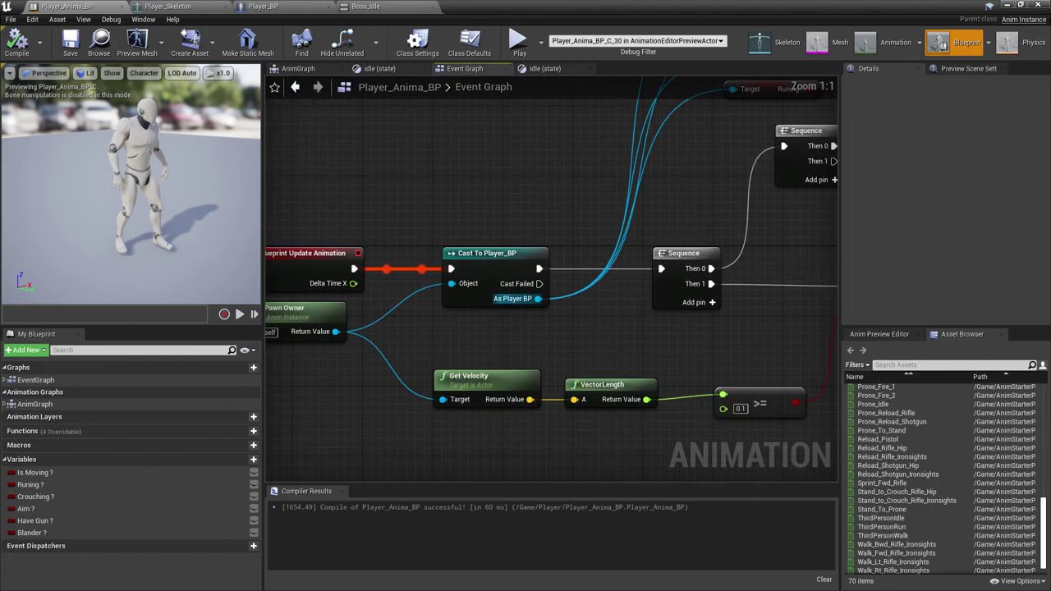
left_click_drag(539, 299, 610, 155)
type("blade")
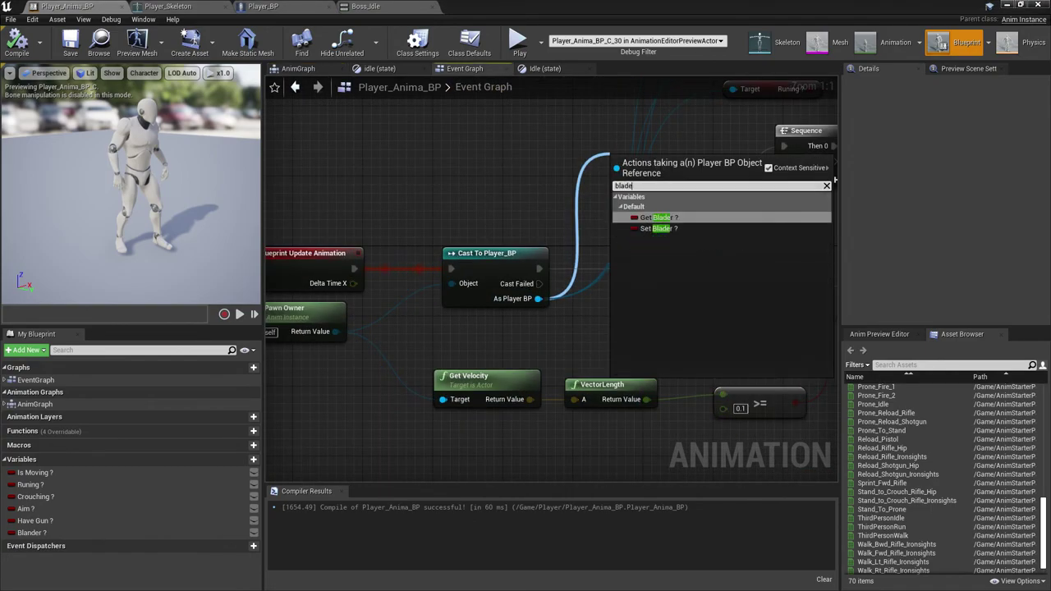
left_click(664, 218)
right_click_drag(657, 209, 413, 359)
left_click_drag(402, 311, 513, 137)
- Add a Set Blander ? node after Set Have Gun ?, feed it from Player_BP's Blader ?, and compile the animation blueprint
right_click_drag(595, 173, 438, 253)
left_click_drag(37, 532, 403, 215)
right_click_drag(589, 244, 430, 240)
left_click_drag(350, 220, 831, 346)
right_click_drag(737, 348, 484, 315)
left_click_drag(572, 317, 449, 327)
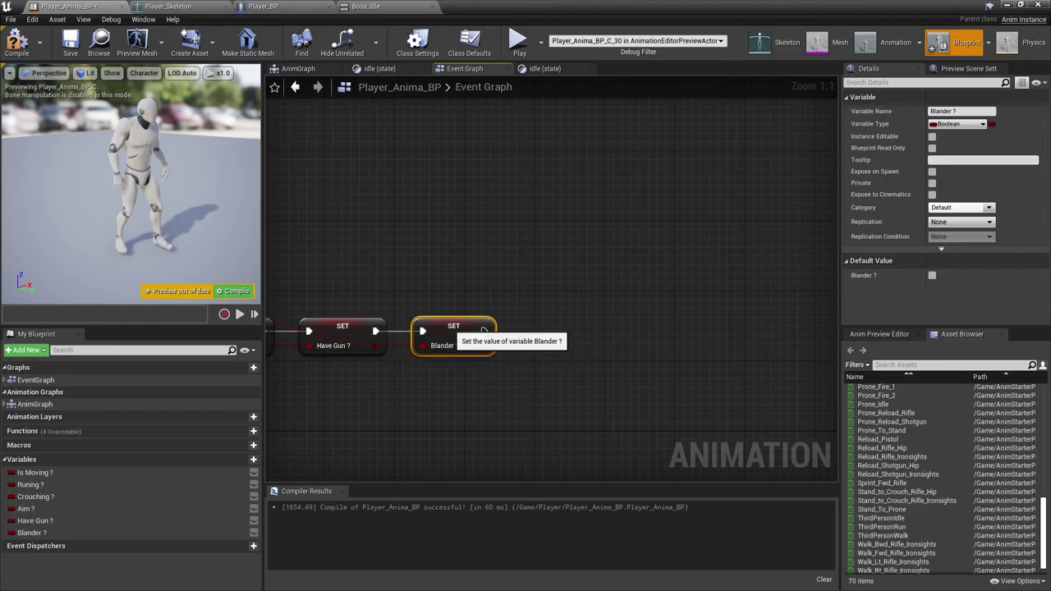
left_click(16, 42)
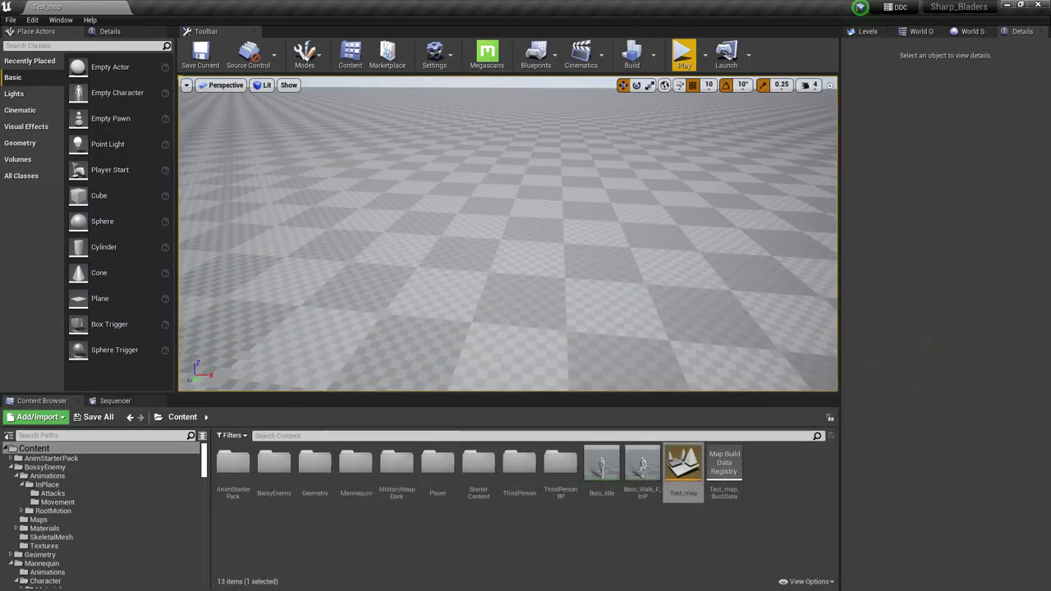
- Play-test Test_map to check the character's animation with the Blander ? variable driven by Player_BP
left_click(683, 50)
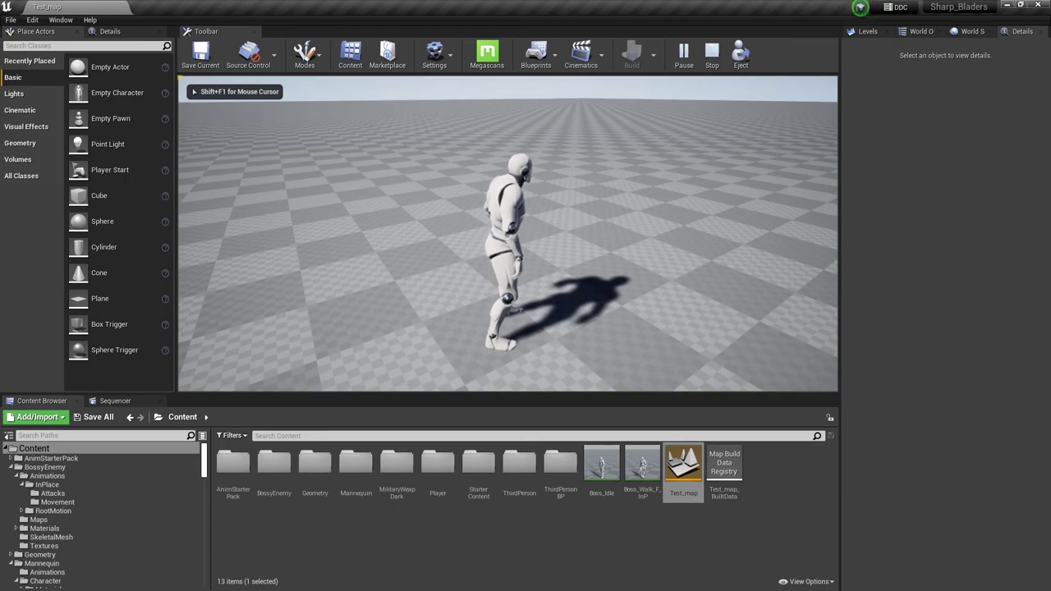
key("w")
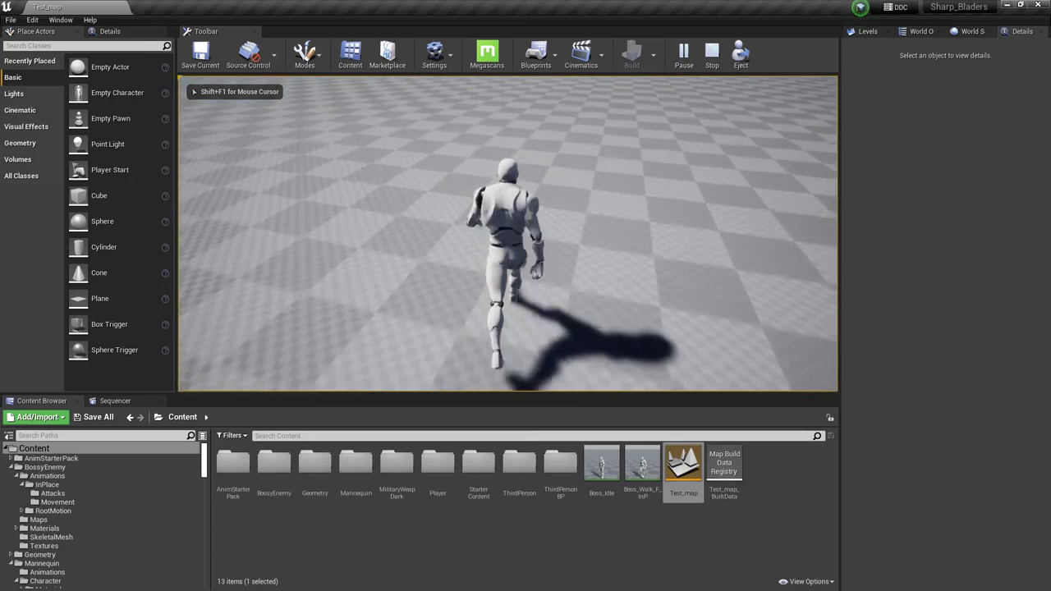
key("Escape")
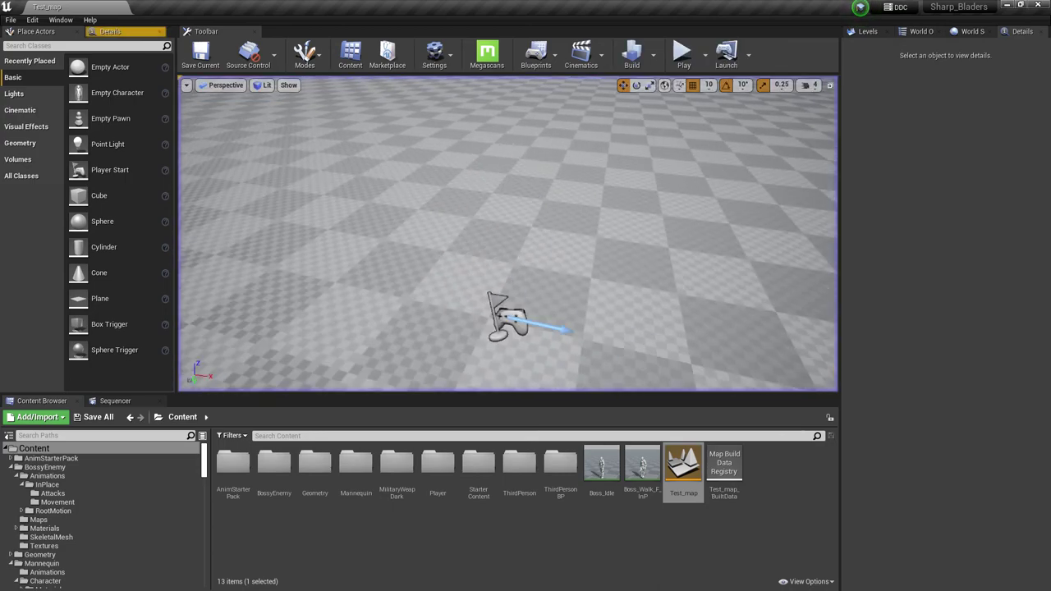
- In Player_BP, insert a Flip Flop after G's Pressed output, with A enabling Blader ? and B disabling it, and compile
key("super")
key("Escape")
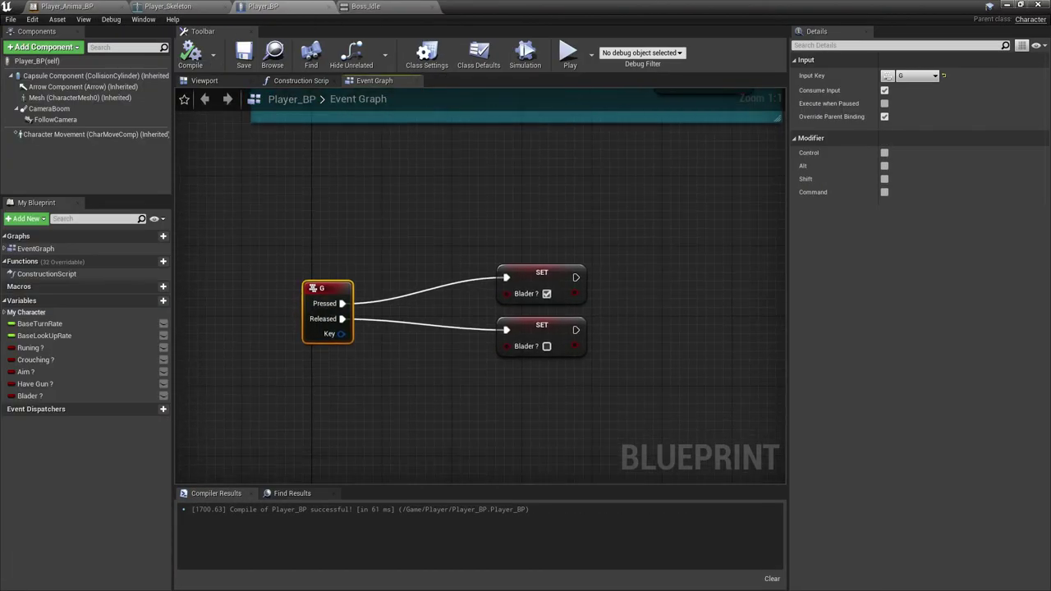
left_click_drag(386, 281, 387, 281)
type("flip")
key("Return")
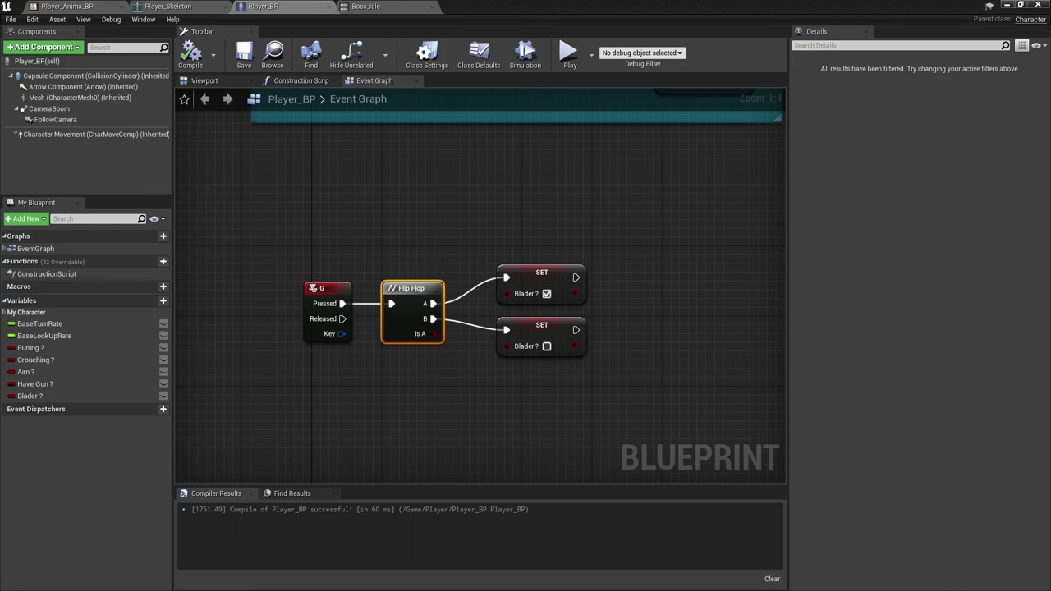
- Play-test the character's idle and walking poses in Test_map with the Flip Flop toggle in place
left_click(1006, 5)
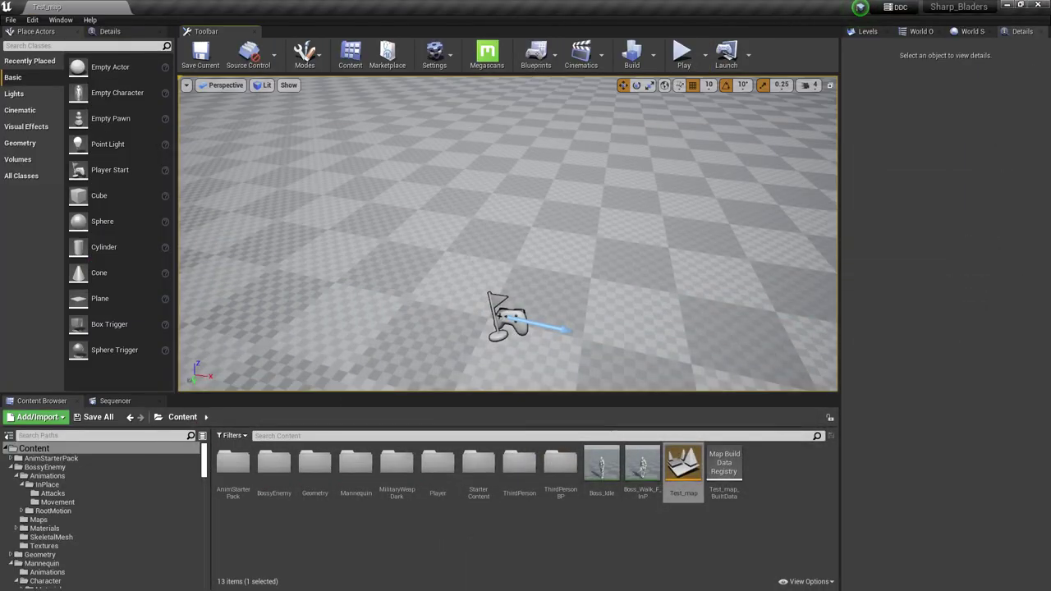
left_click(683, 54)
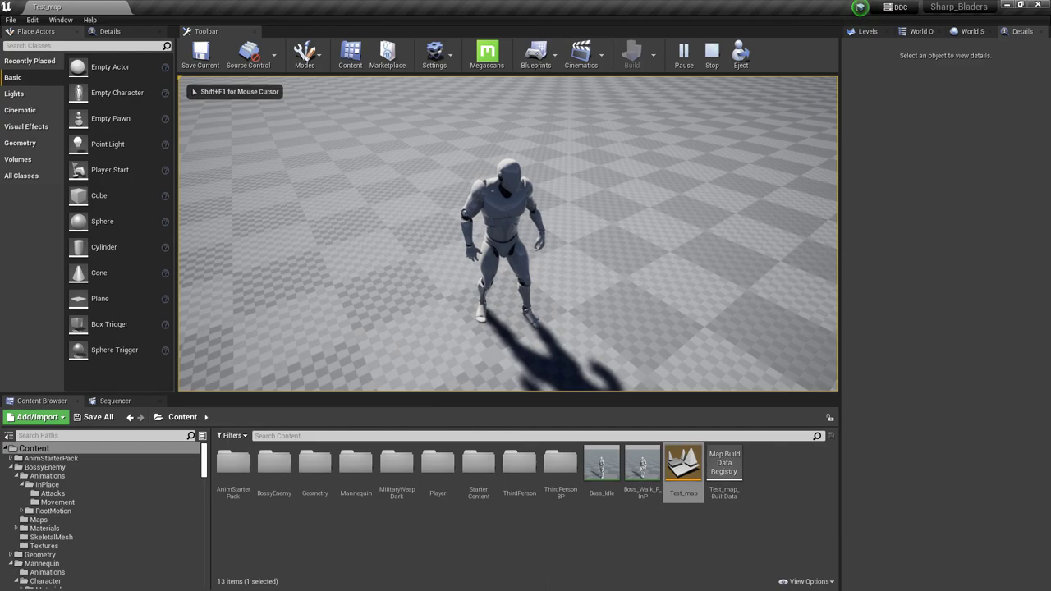
key("w")
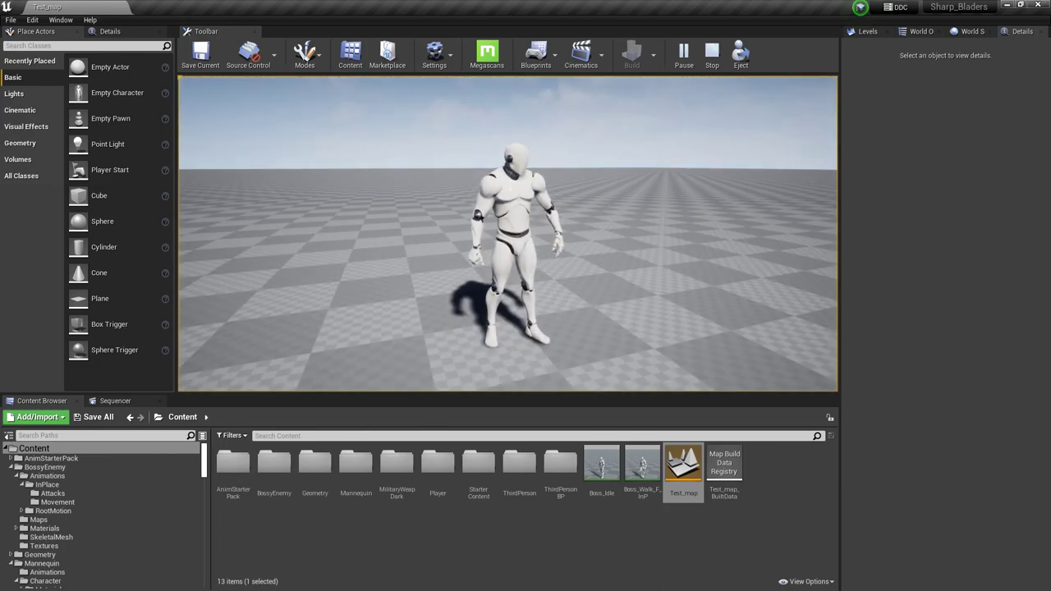
key("w")
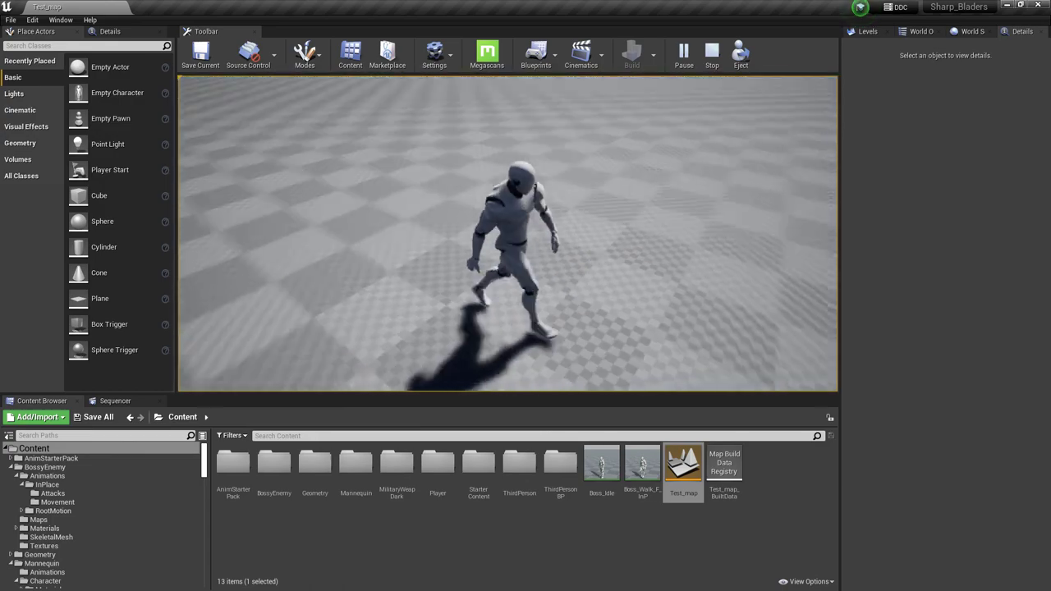
key("Escape")
- Return to Player_BP's G key Blader ? nodes, and compile and save the blueprint
key("super")
mouse_move(737, 580)
left_click(796, 534)
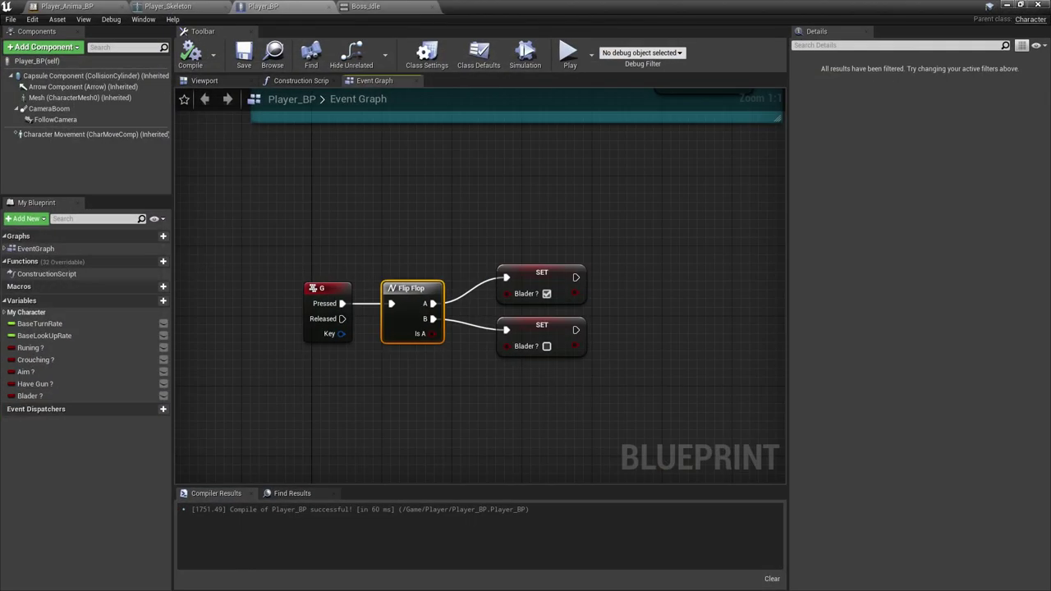
left_click(476, 271)
right_click_drag(476, 270, 600, 256)
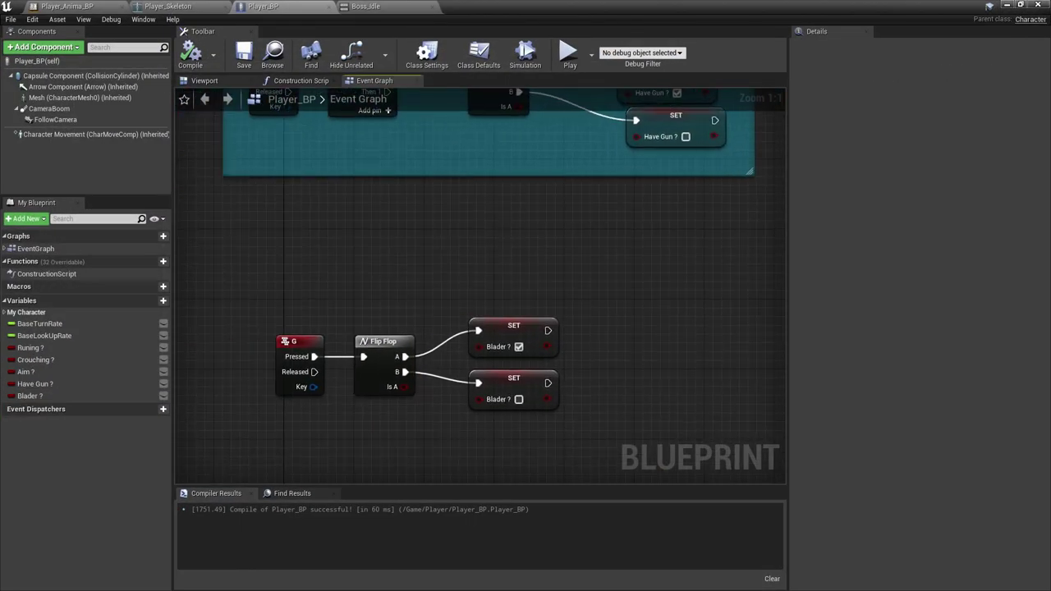
left_click(244, 56)
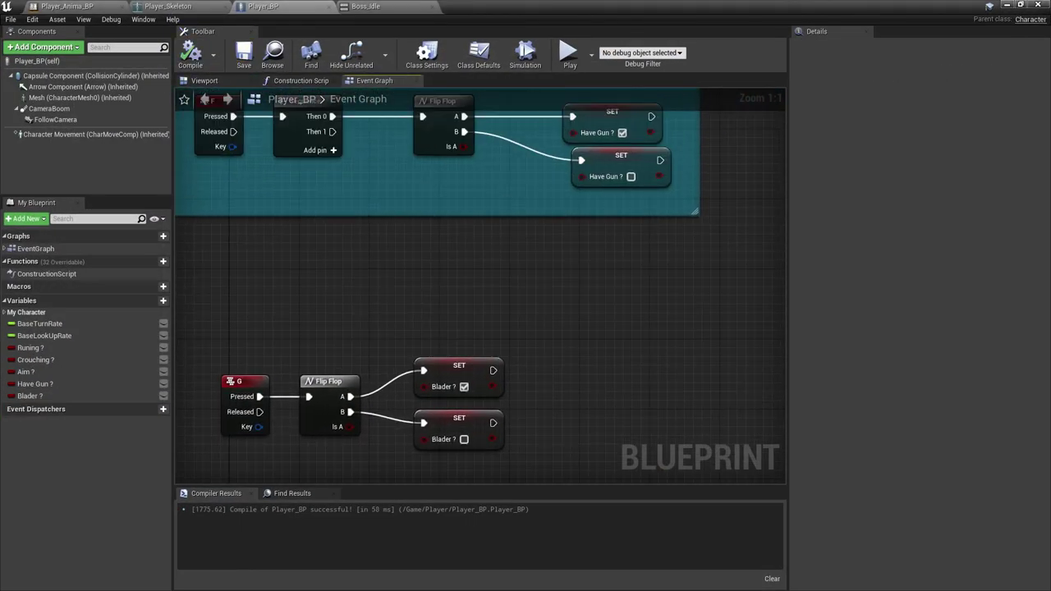